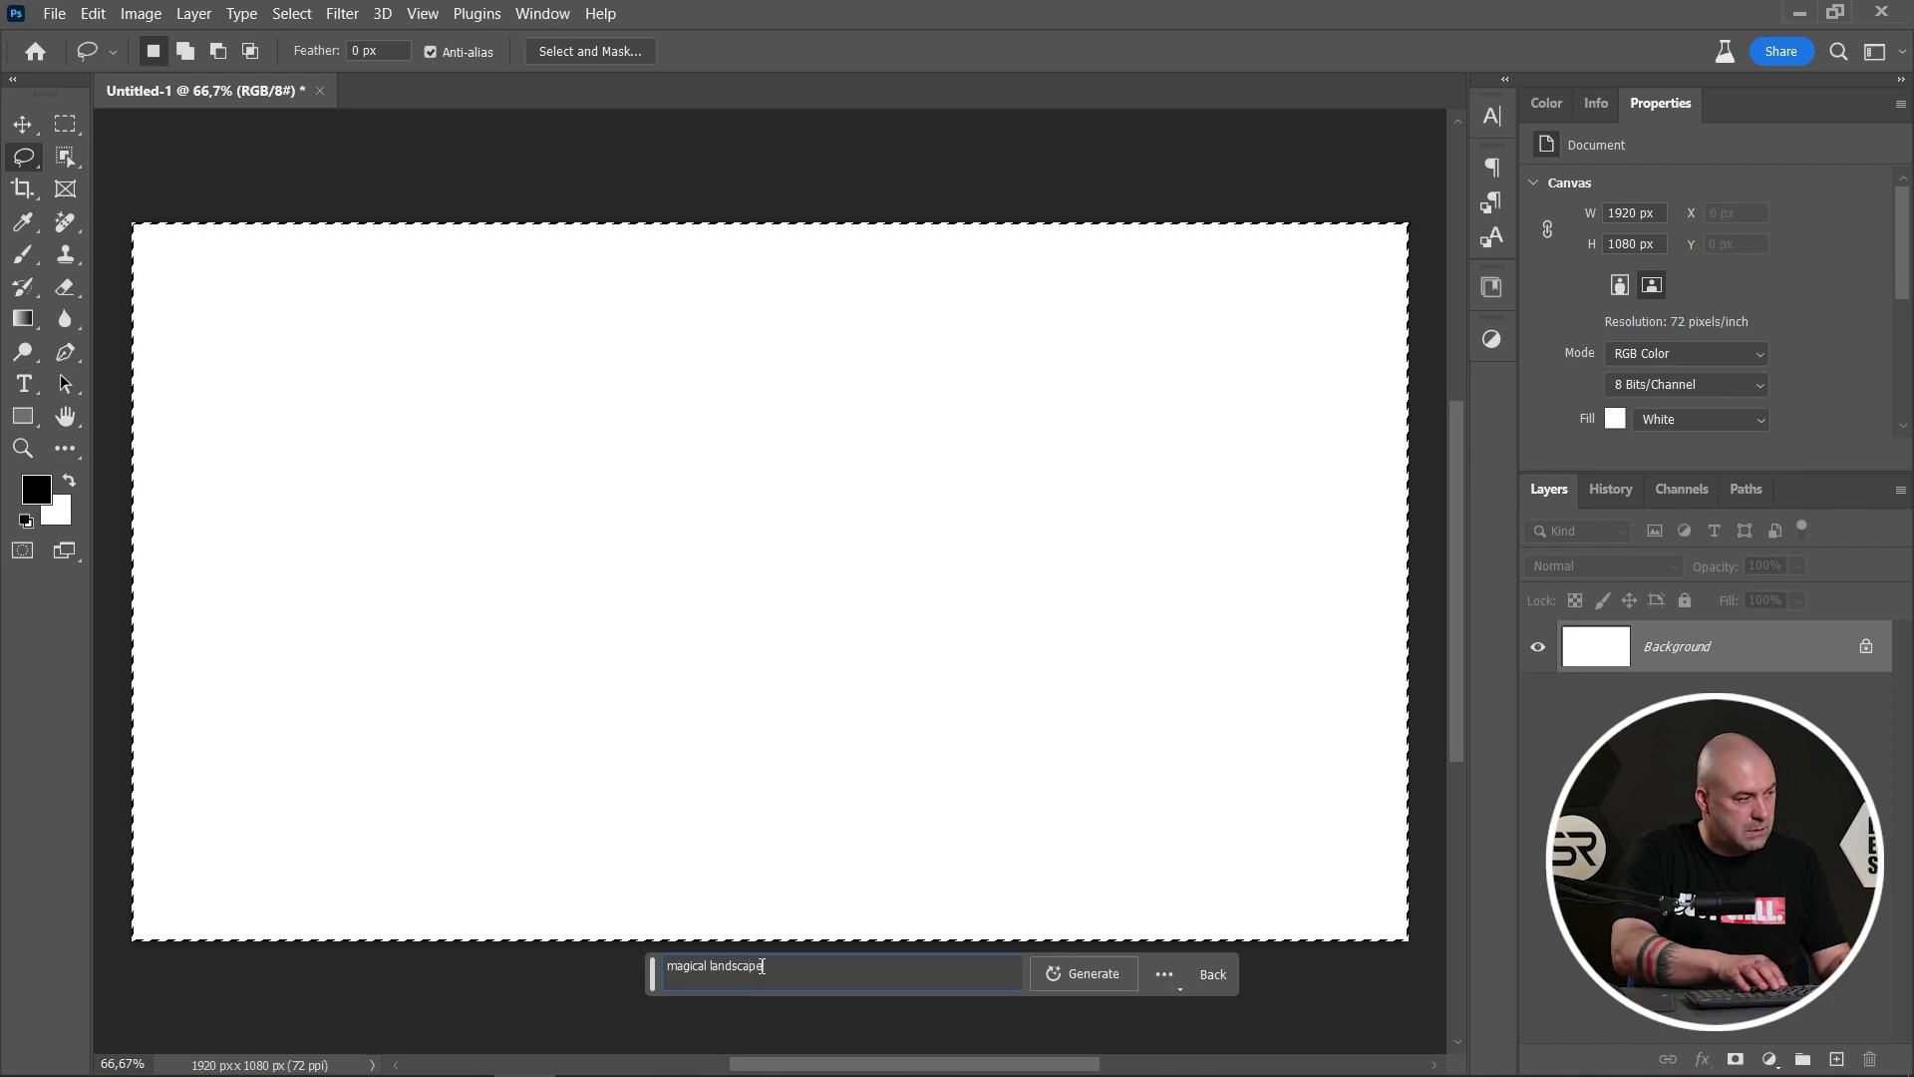
# - Generate a fill for the whole canvas from the prompt "magical landscape" and preview its second and third variations
pyautogui.press('Return')
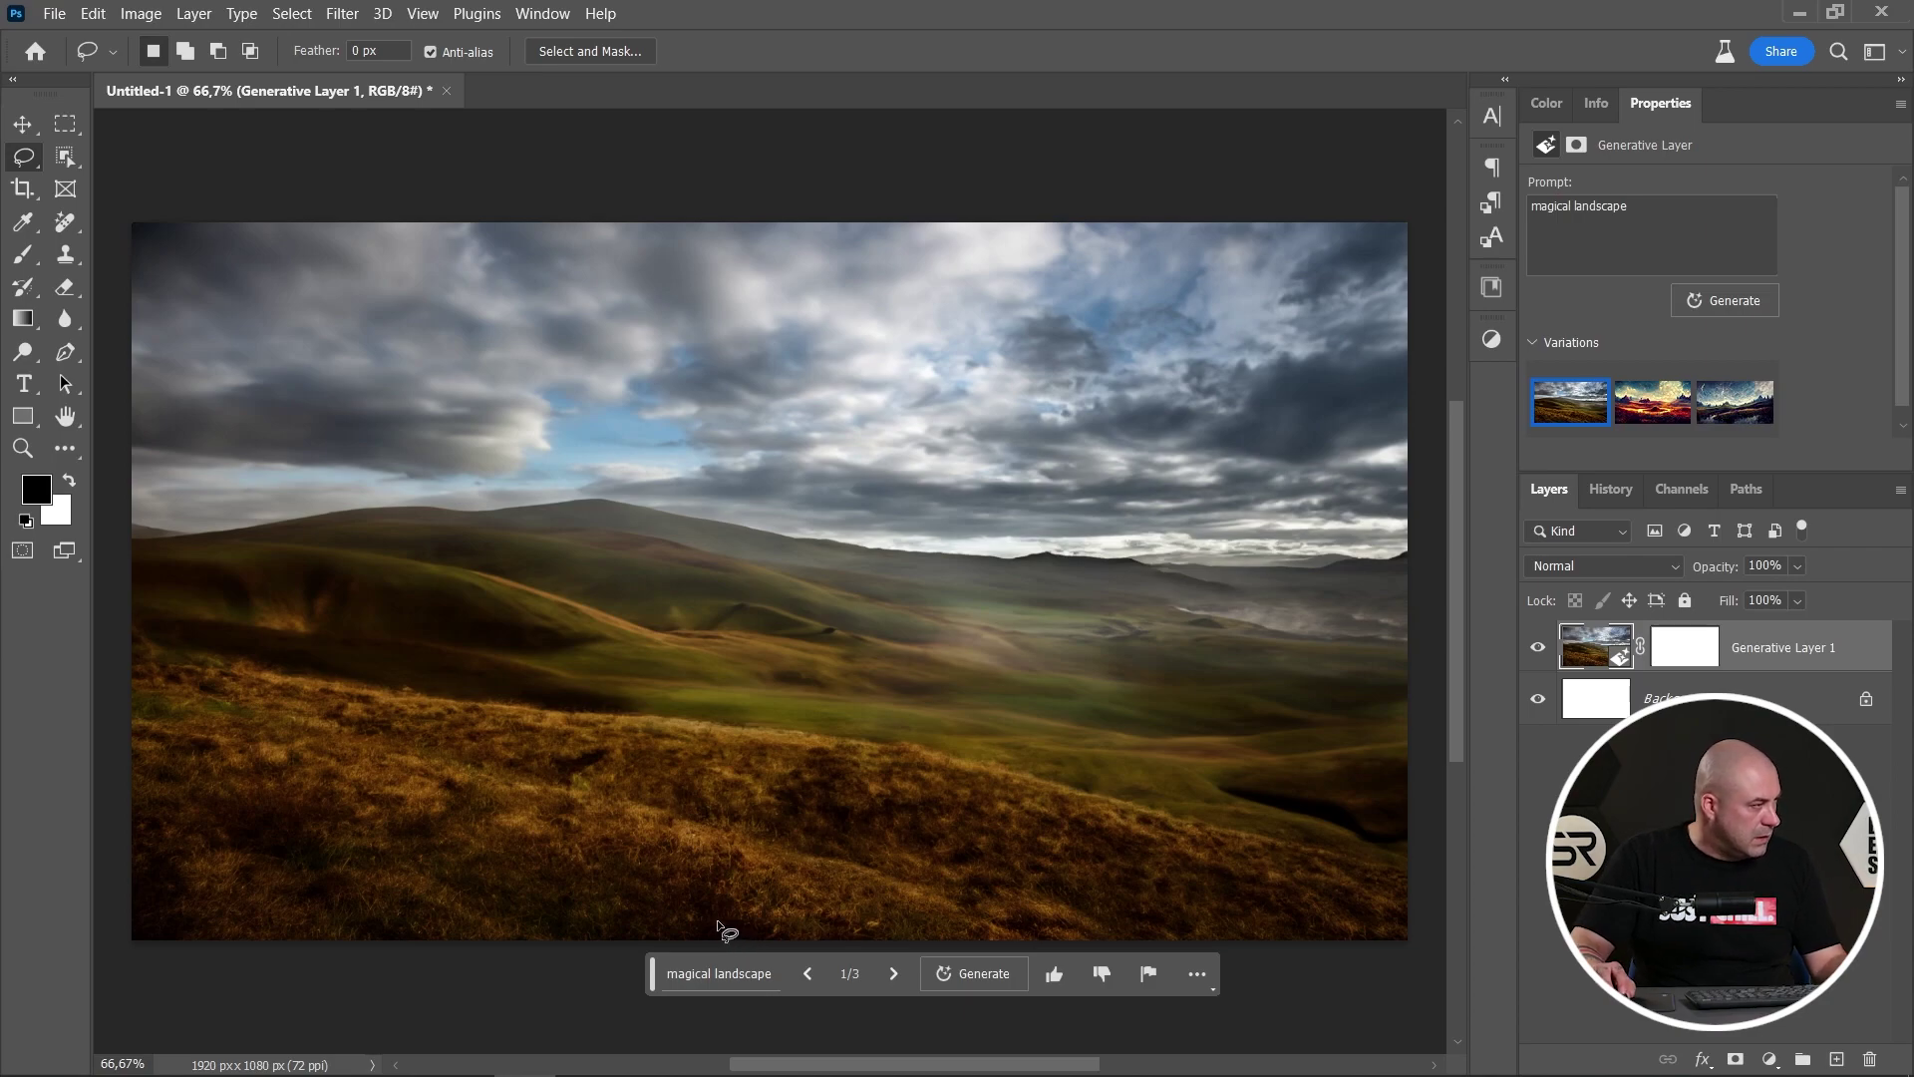
pyautogui.click(1645, 414)
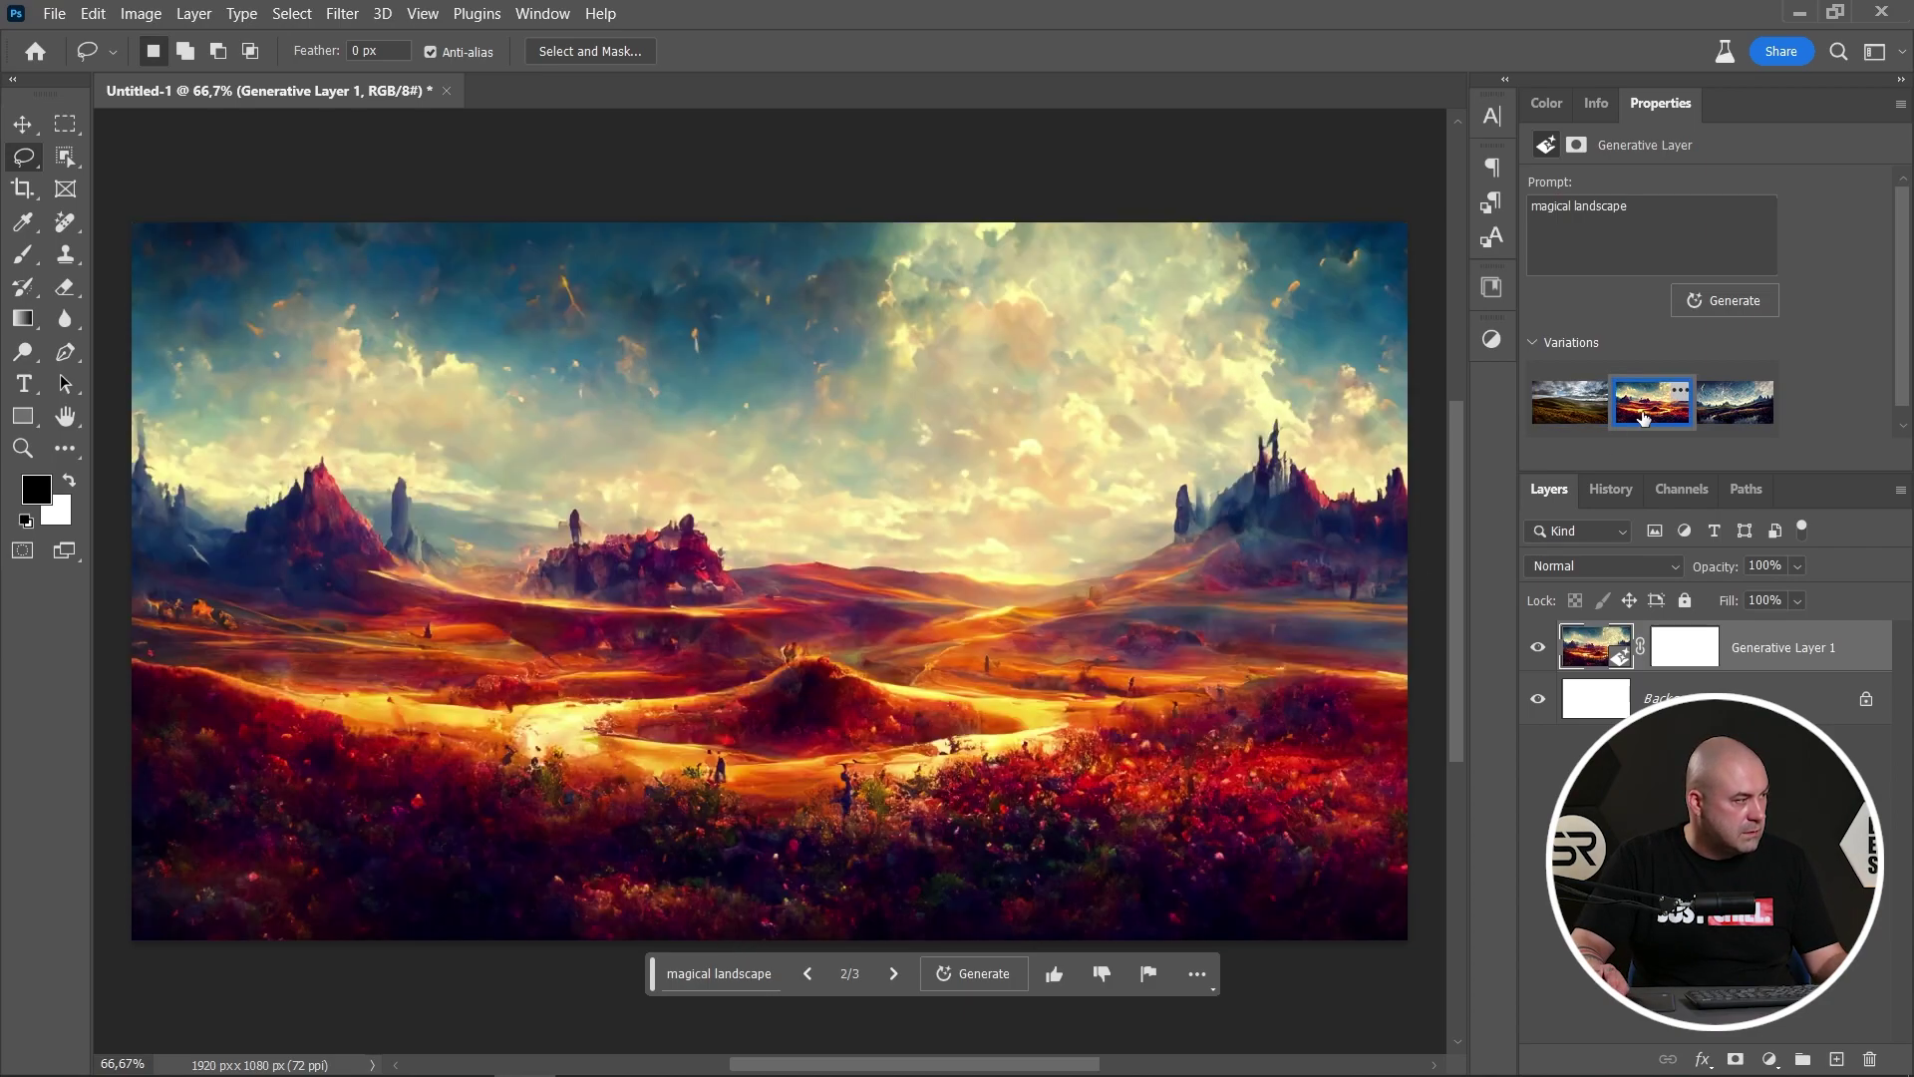
pyautogui.click(1731, 415)
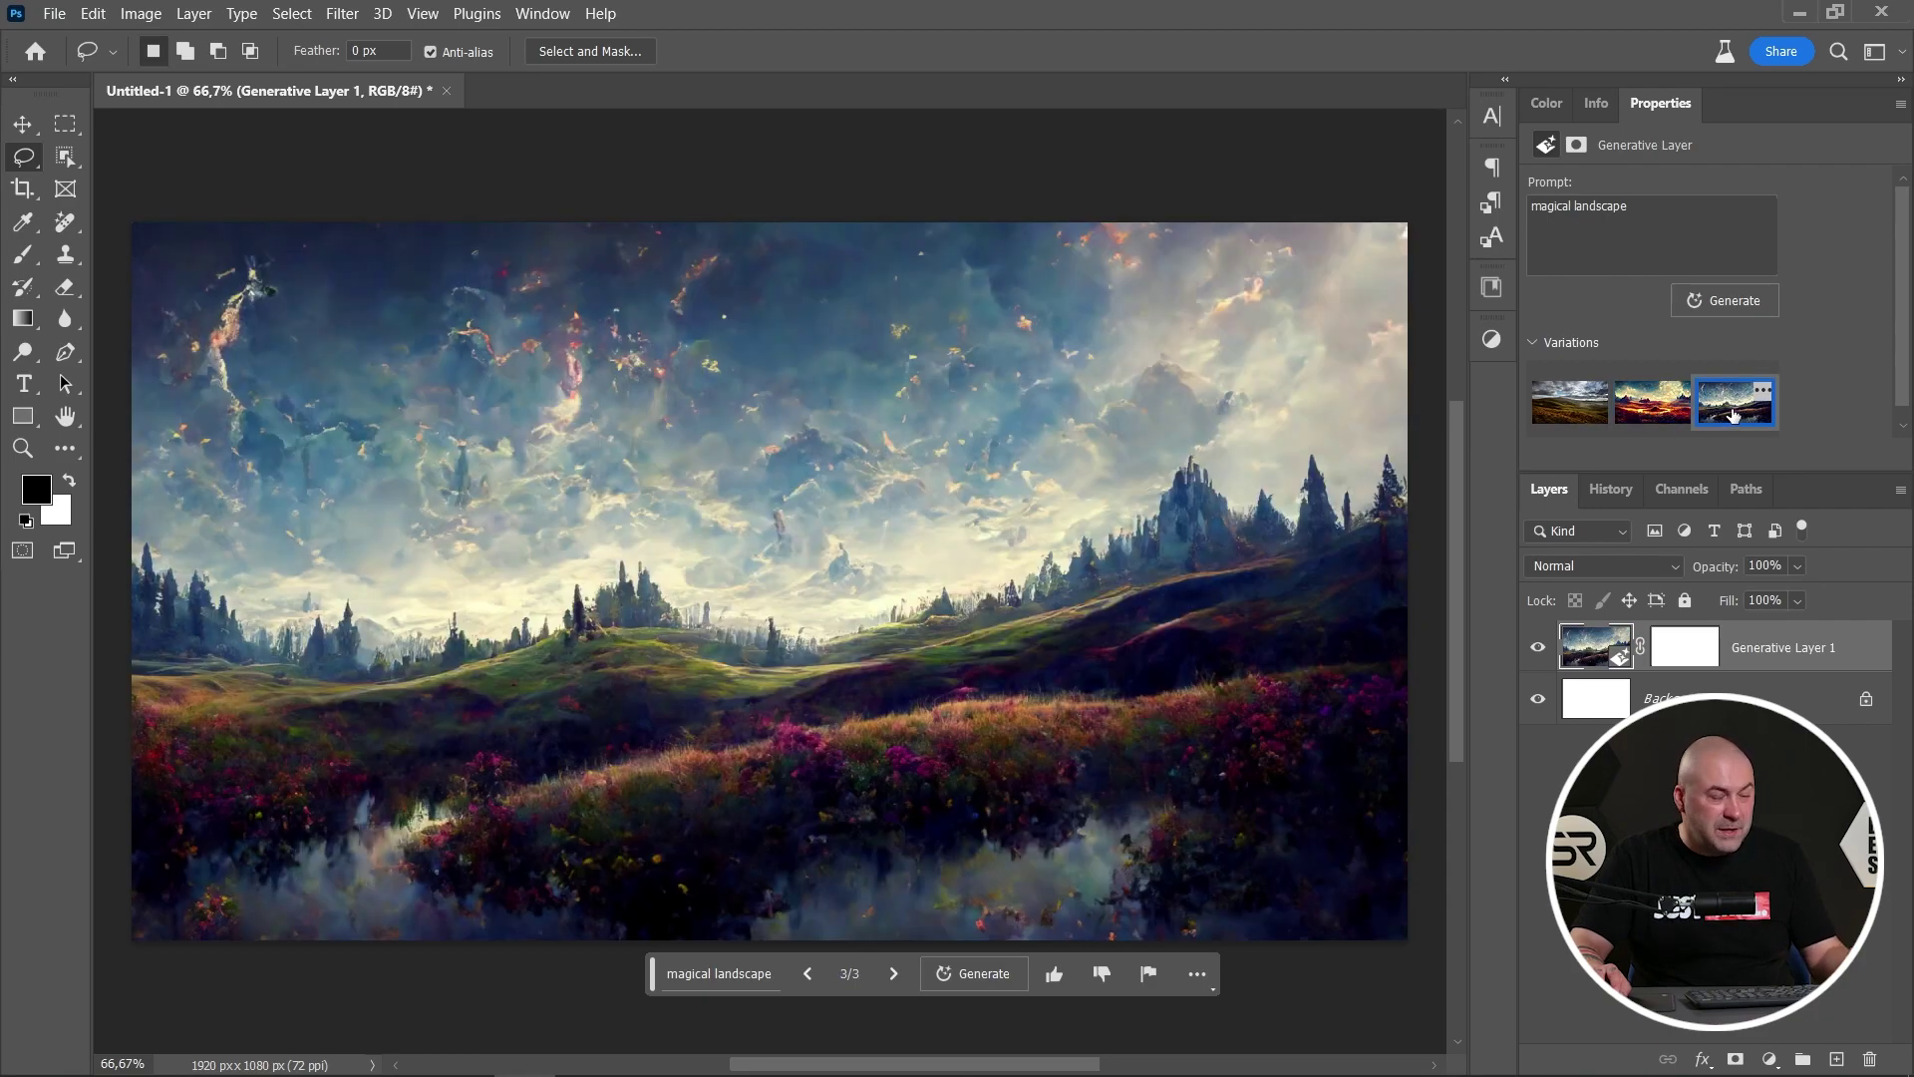
# - Generate another set of landscape variations and apply the third one, with the sun breaking through clouds over a dark meadow
pyautogui.click(1732, 303)
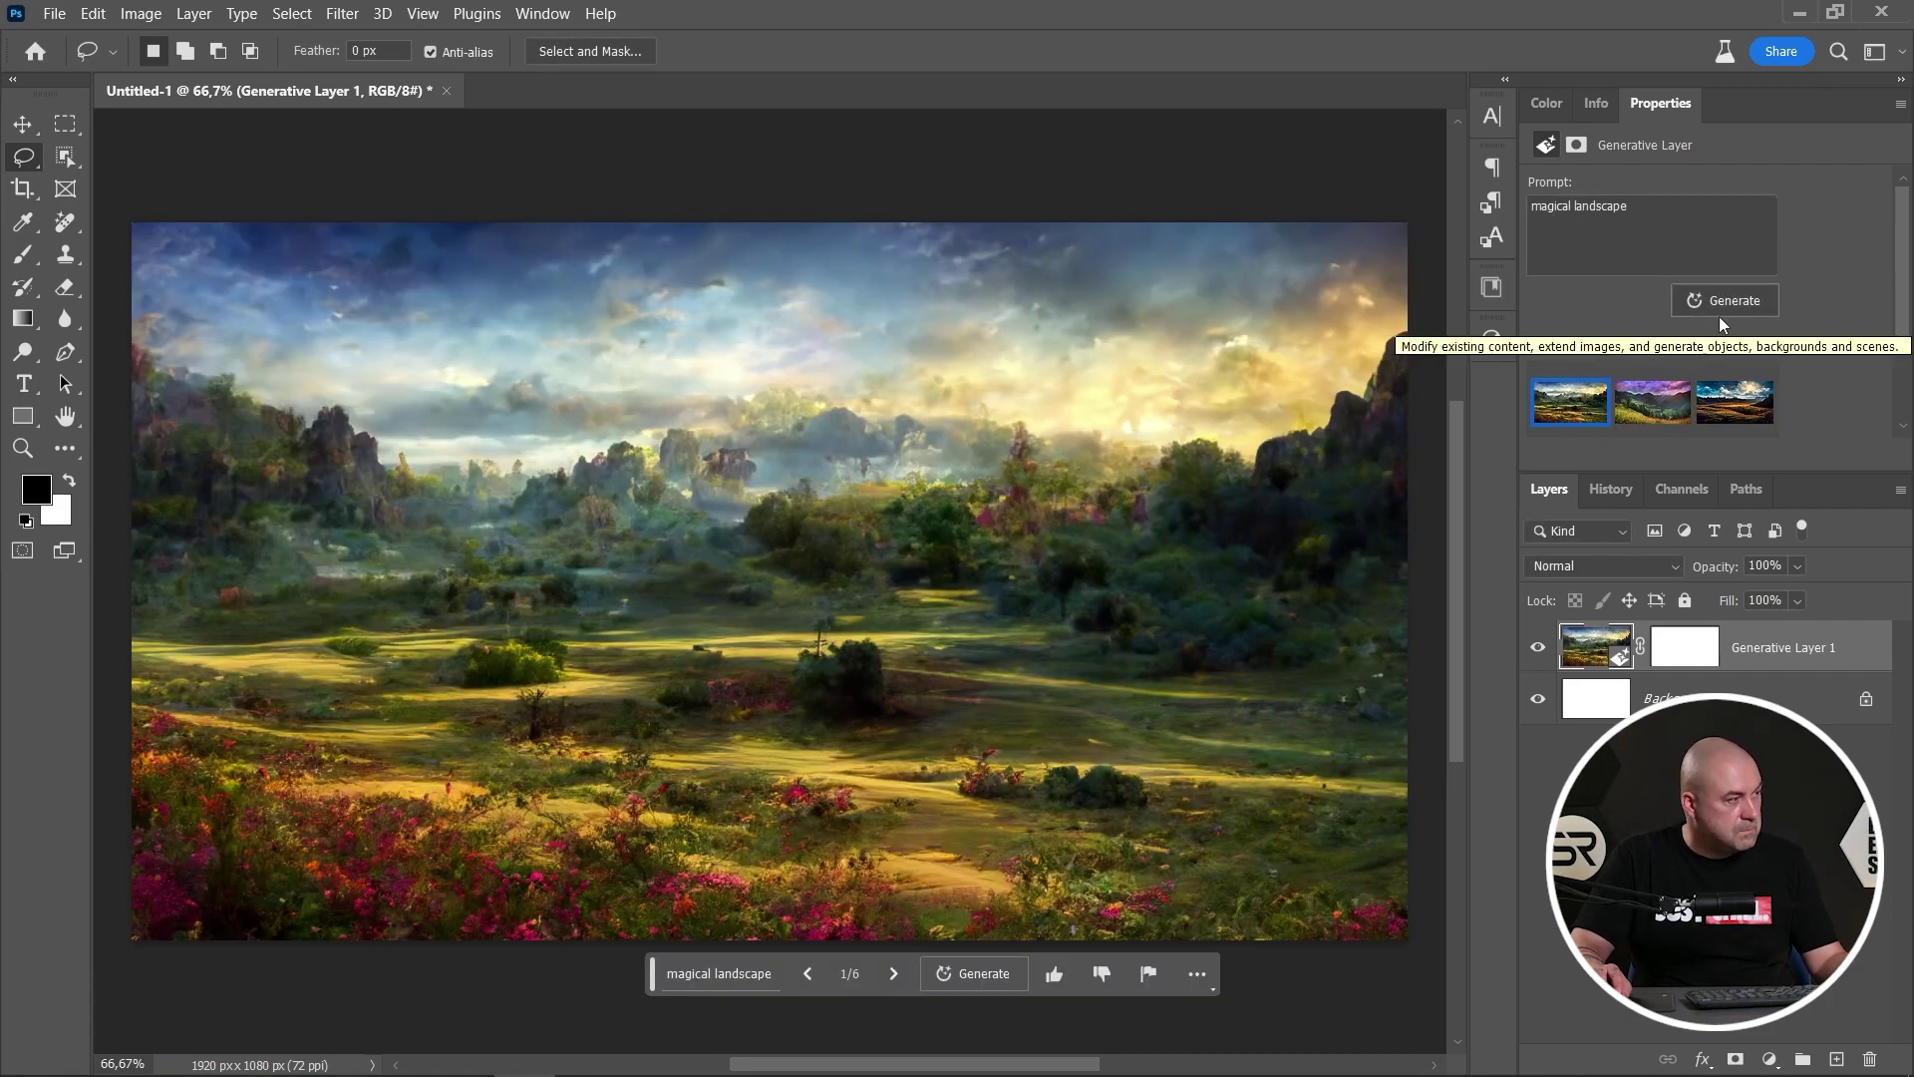
pyautogui.click(1655, 407)
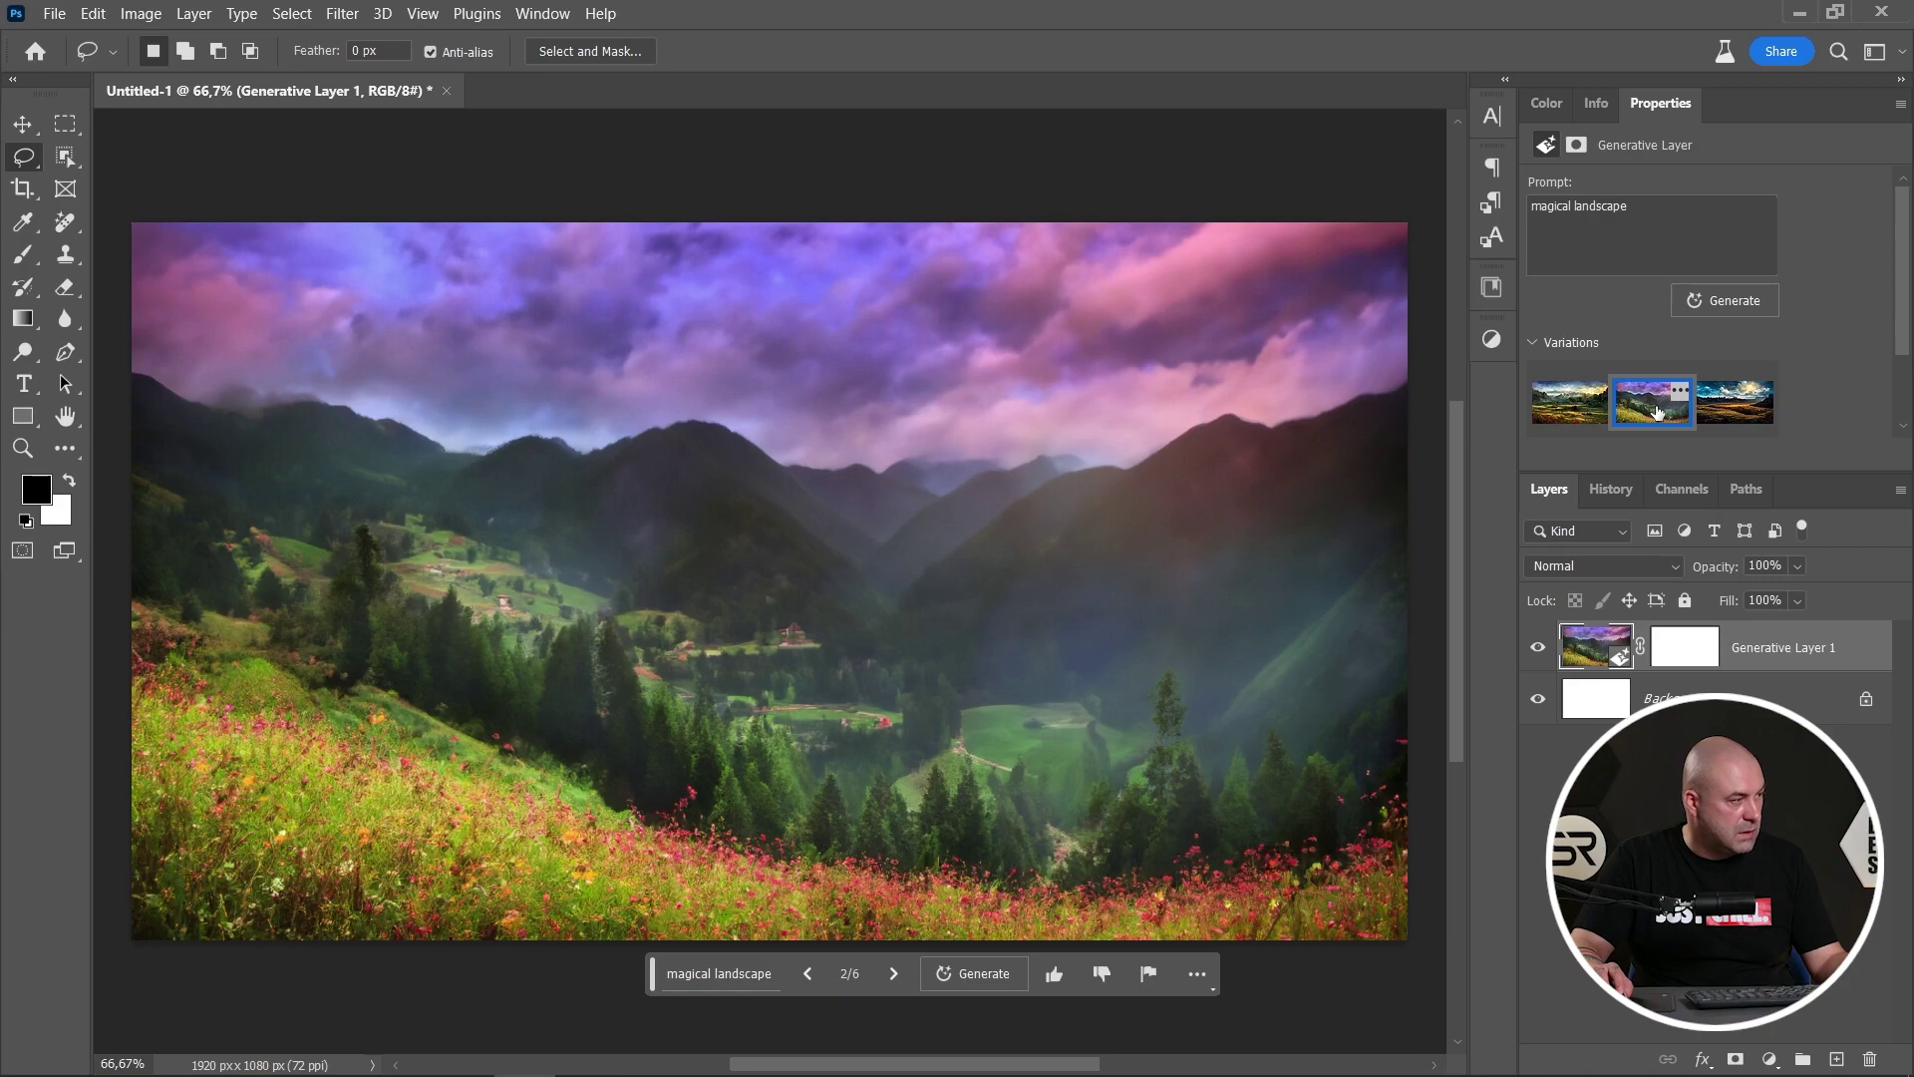
pyautogui.click(1729, 409)
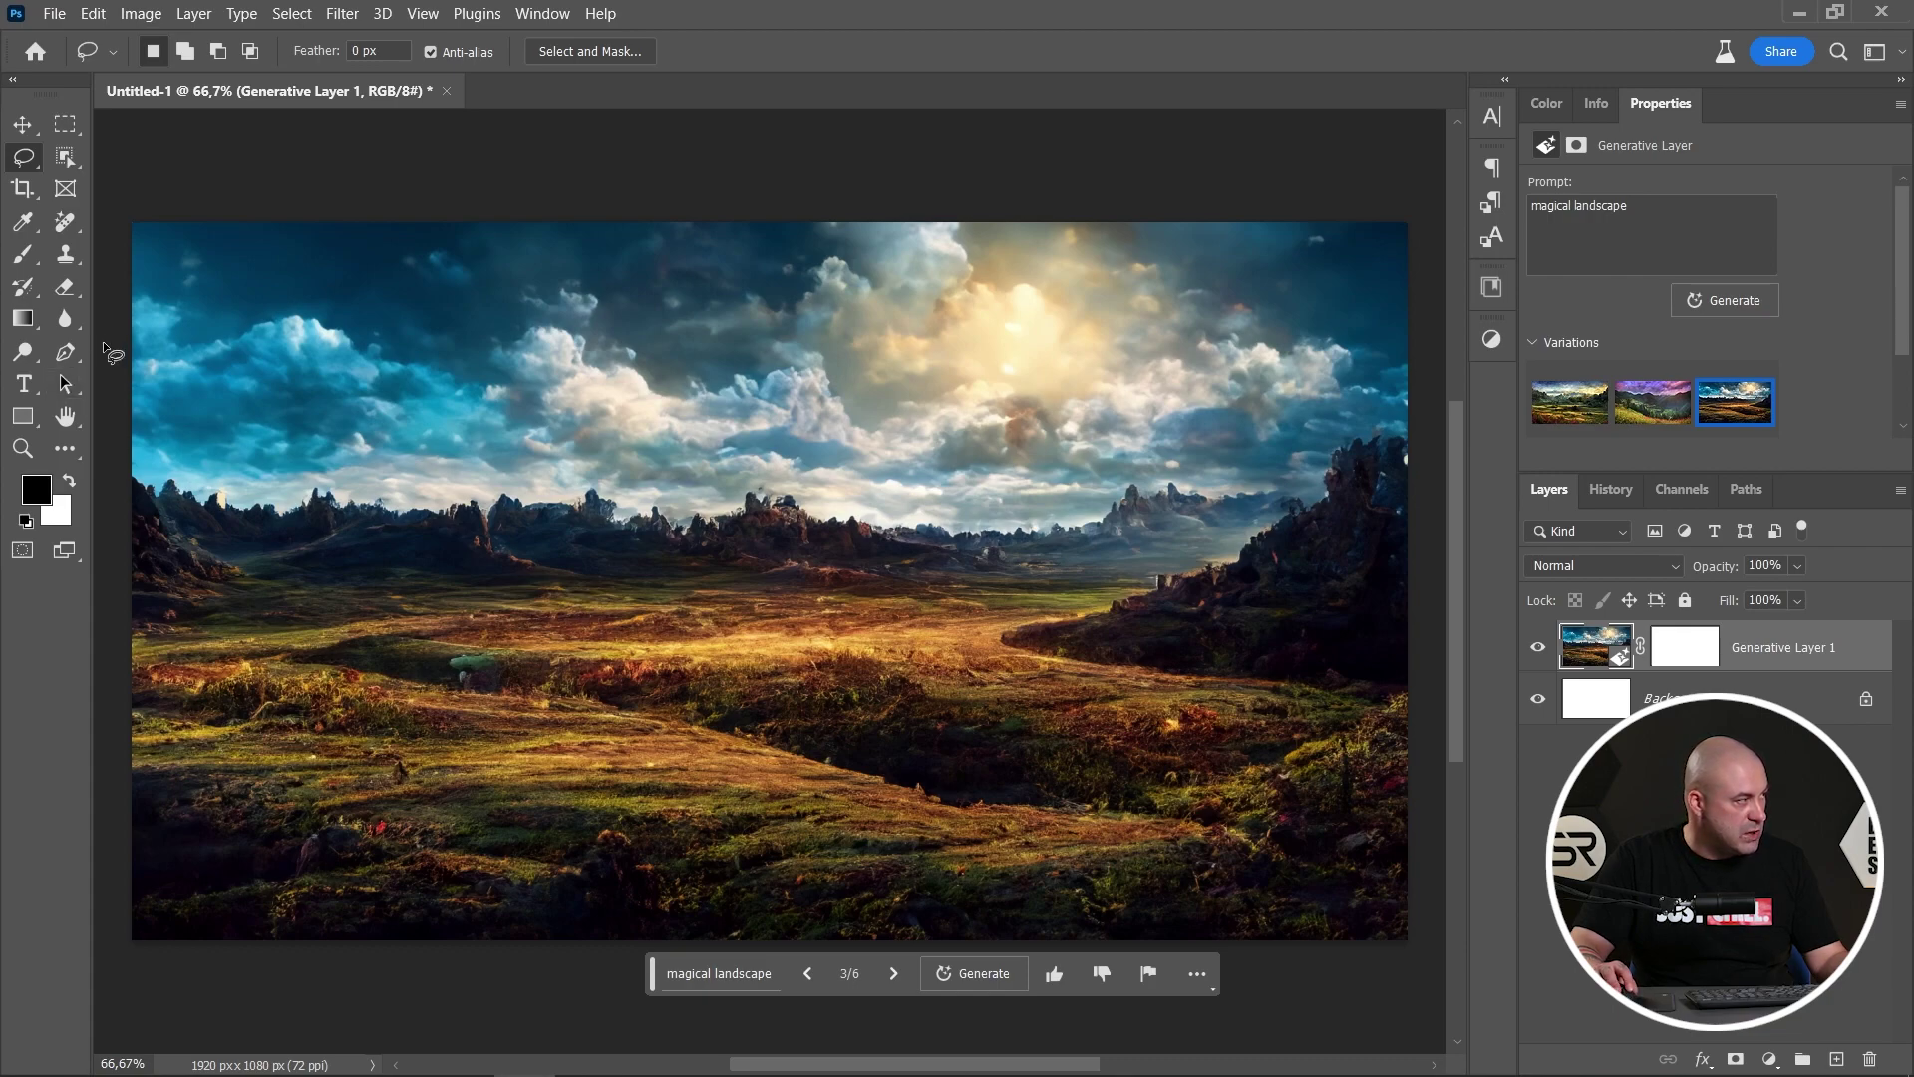
# - Lasso the left part of the landscape from the sky to the bottom edge, generatively fill it with "trees", and preview the variations
pyautogui.moveTo(117, 439); pyautogui.dragTo(128, 404)
pyautogui.moveTo(396, 335)
pyautogui.mouseDown()
pyautogui.moveTo(639, 414)
pyautogui.moveTo(660, 858)
pyautogui.moveTo(344, 1045)
pyautogui.moveTo(24, 880)
pyautogui.mouseUp()
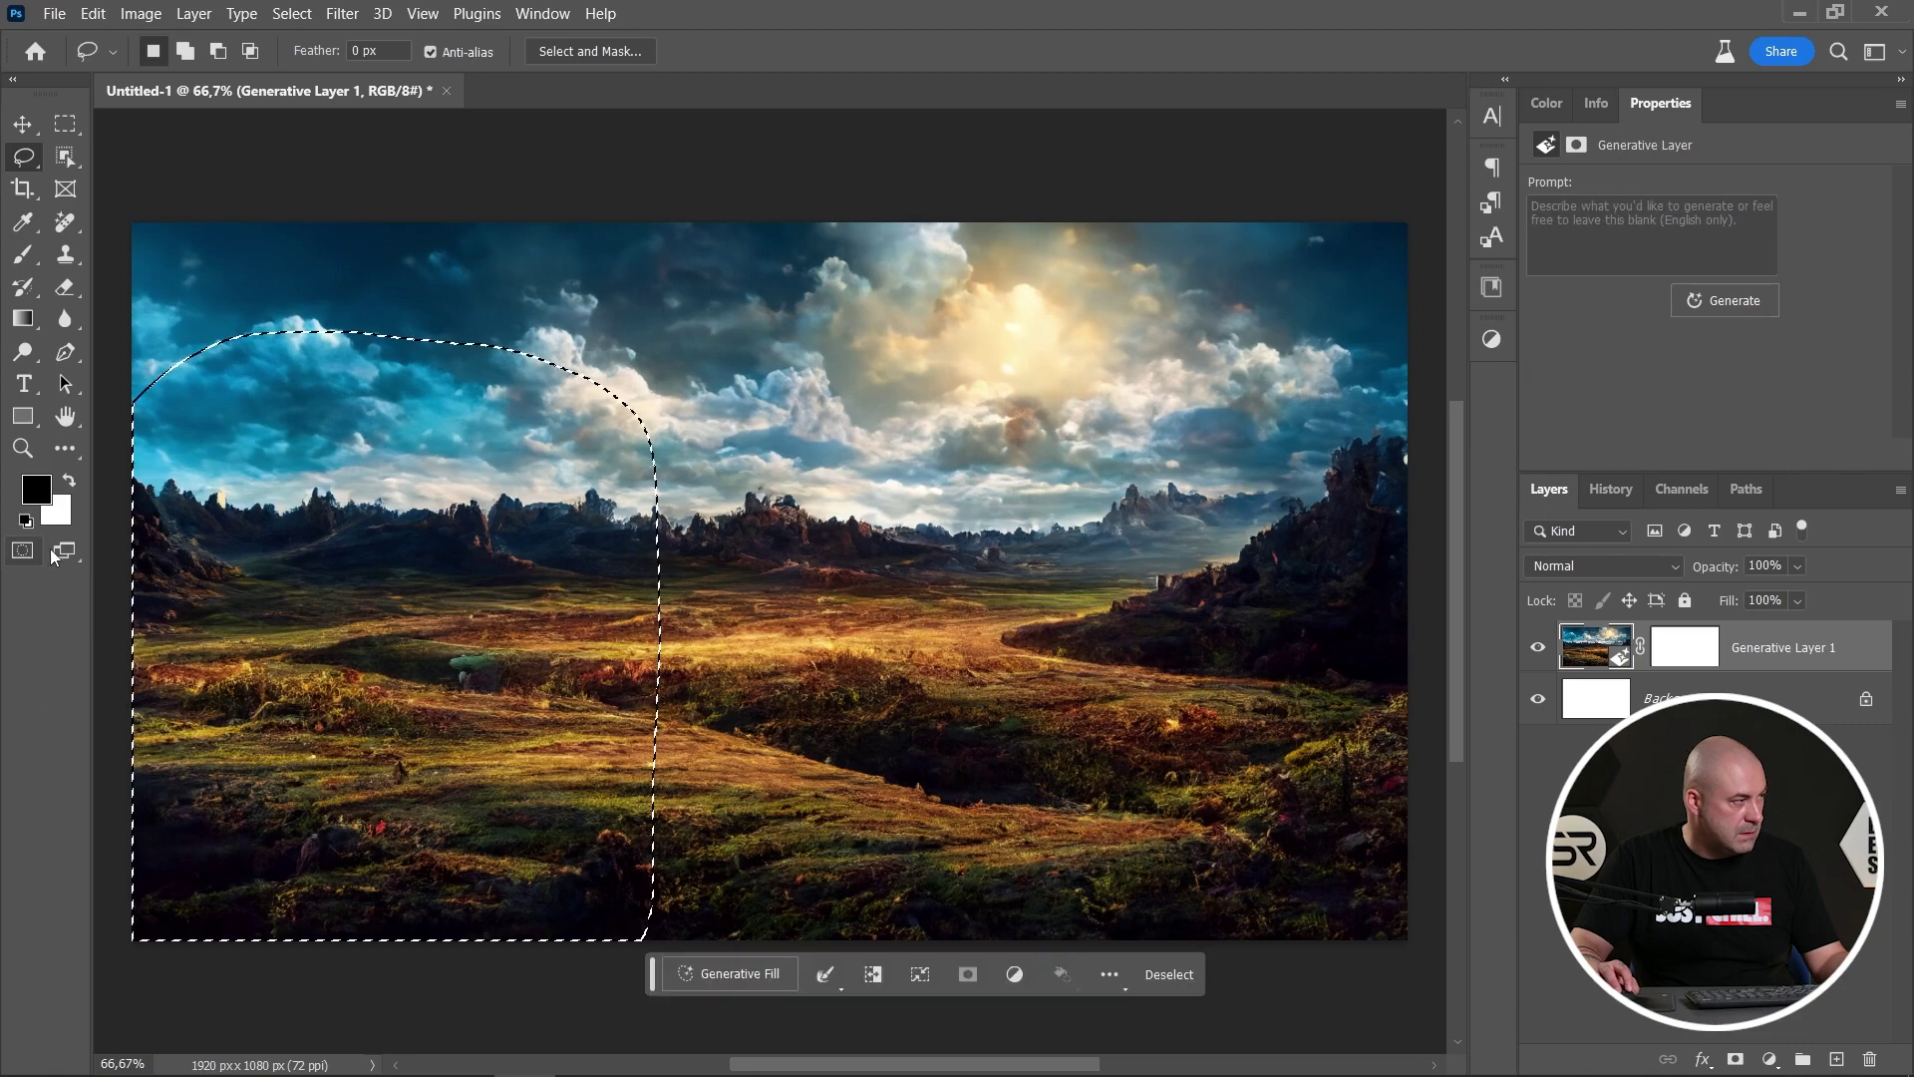
pyautogui.click(743, 977)
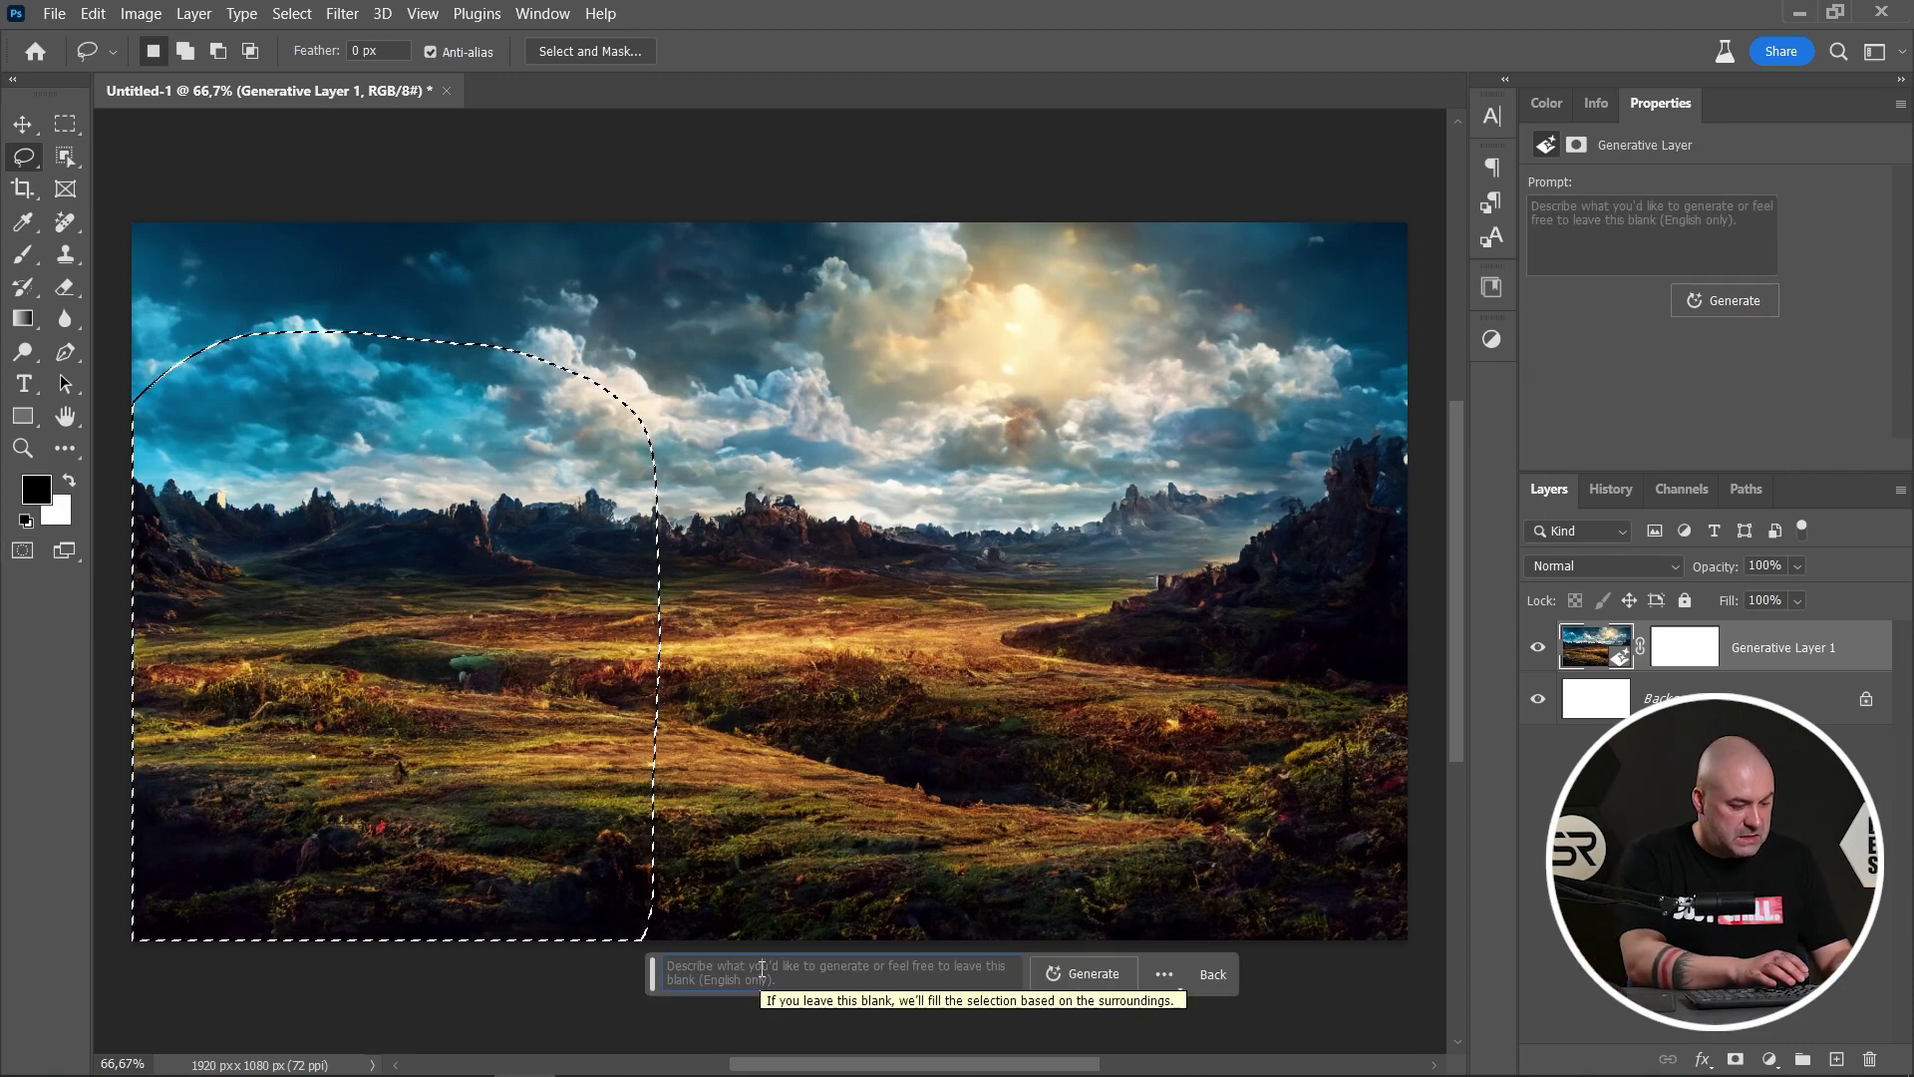
pyautogui.write('trees')
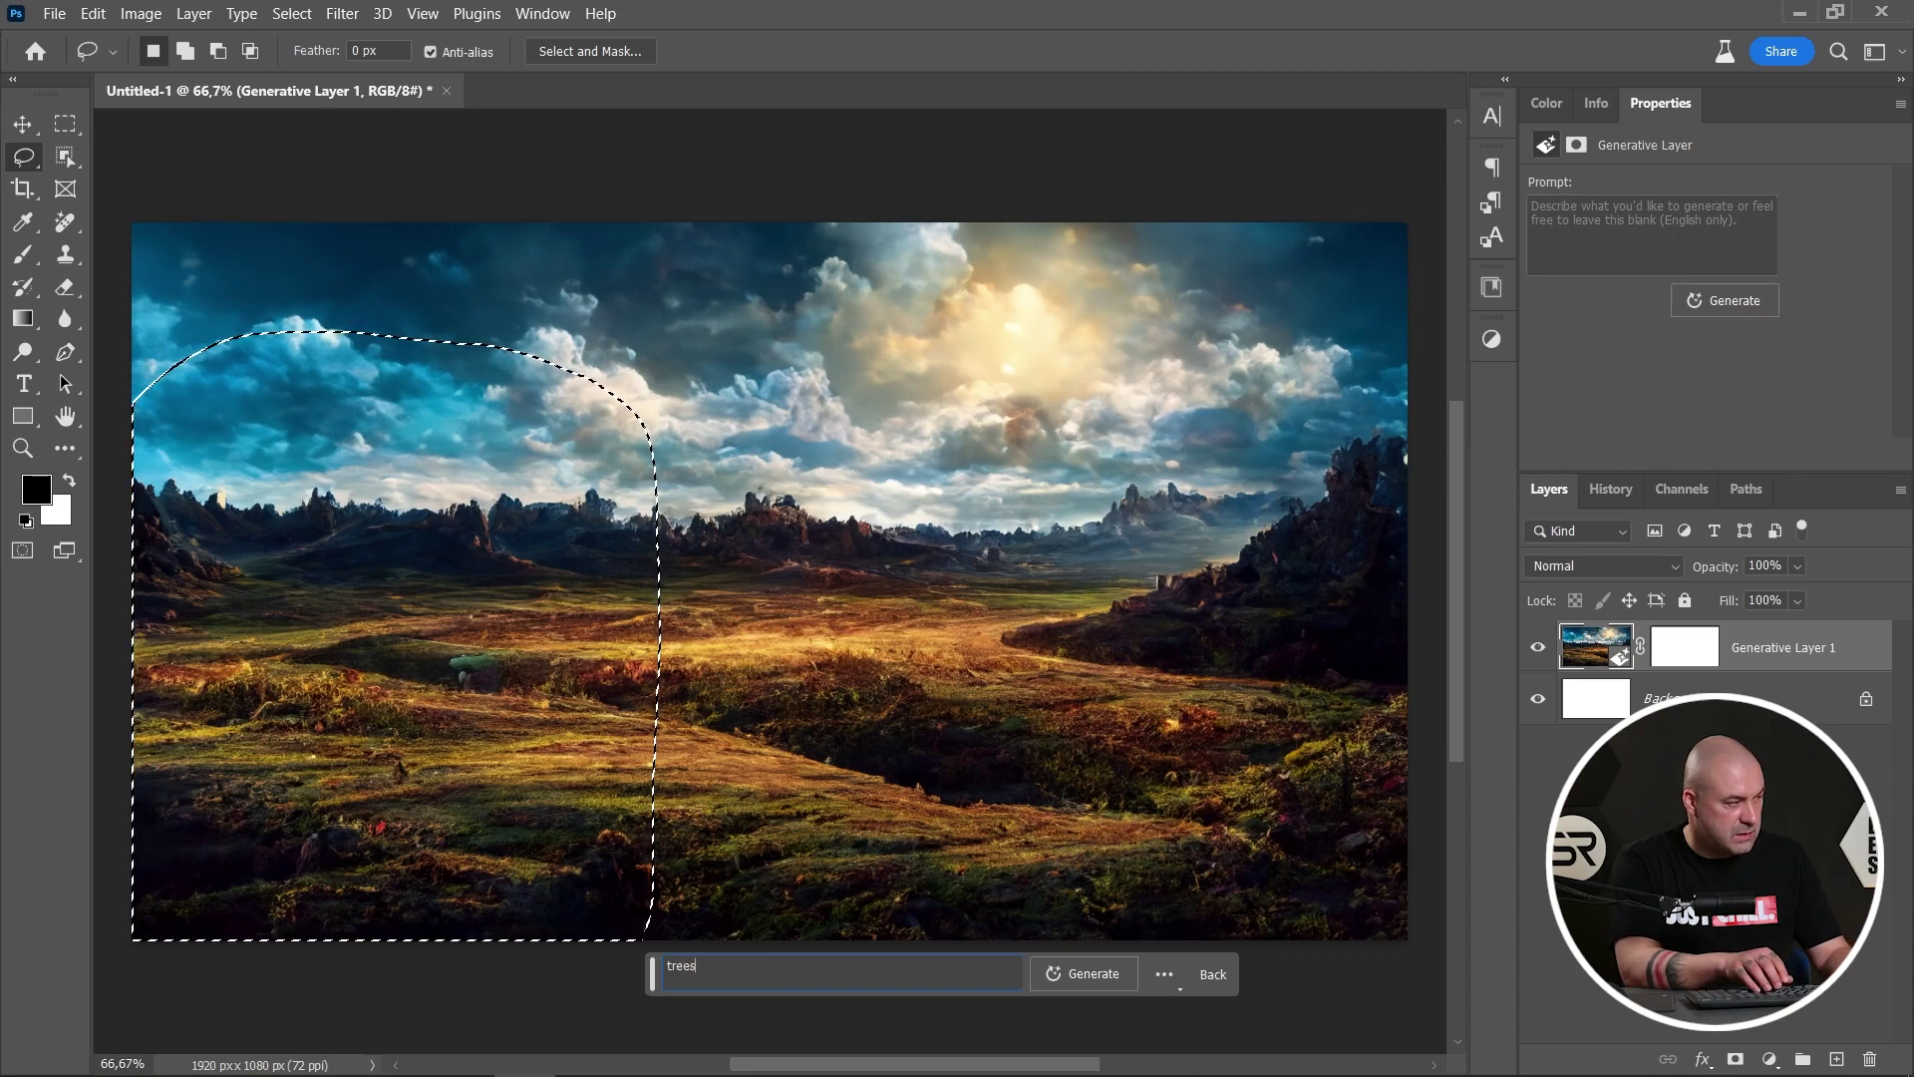
pyautogui.press('Return')
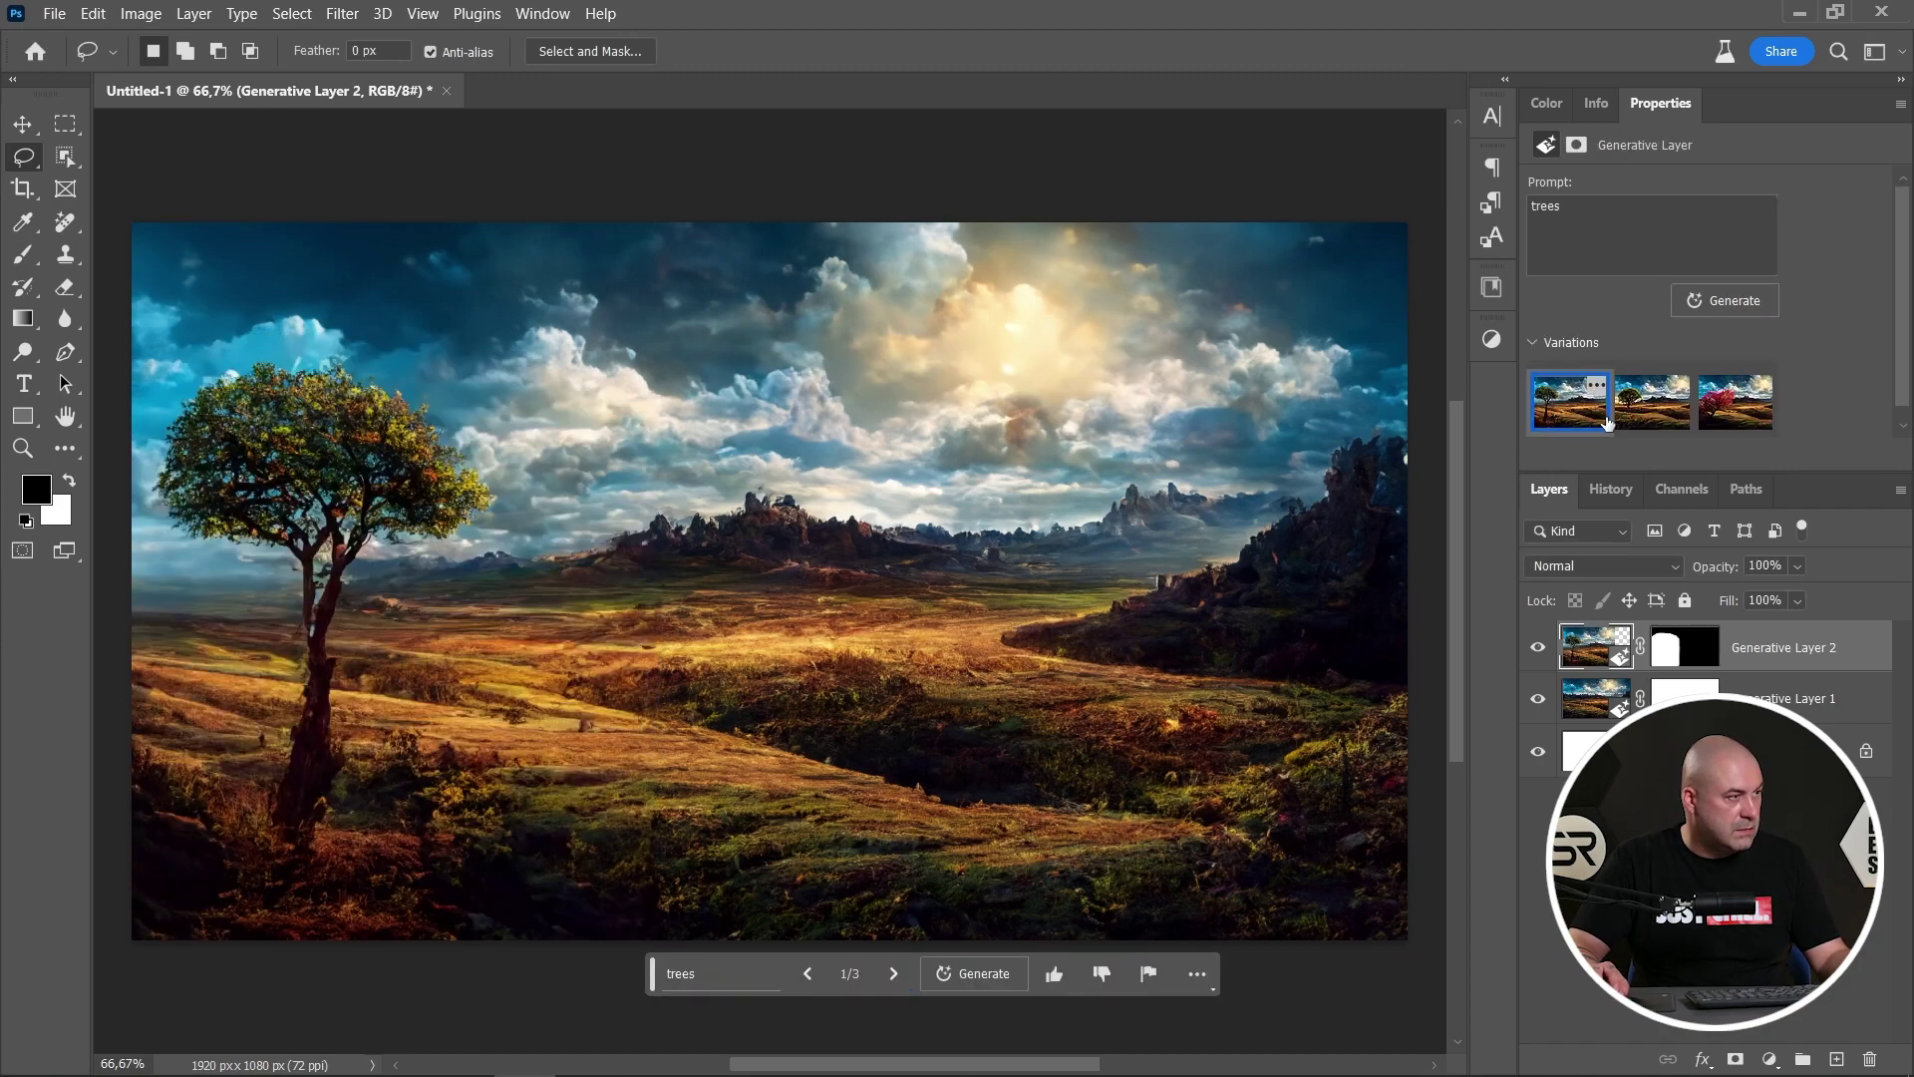
pyautogui.click(1643, 422)
pyautogui.click(1726, 414)
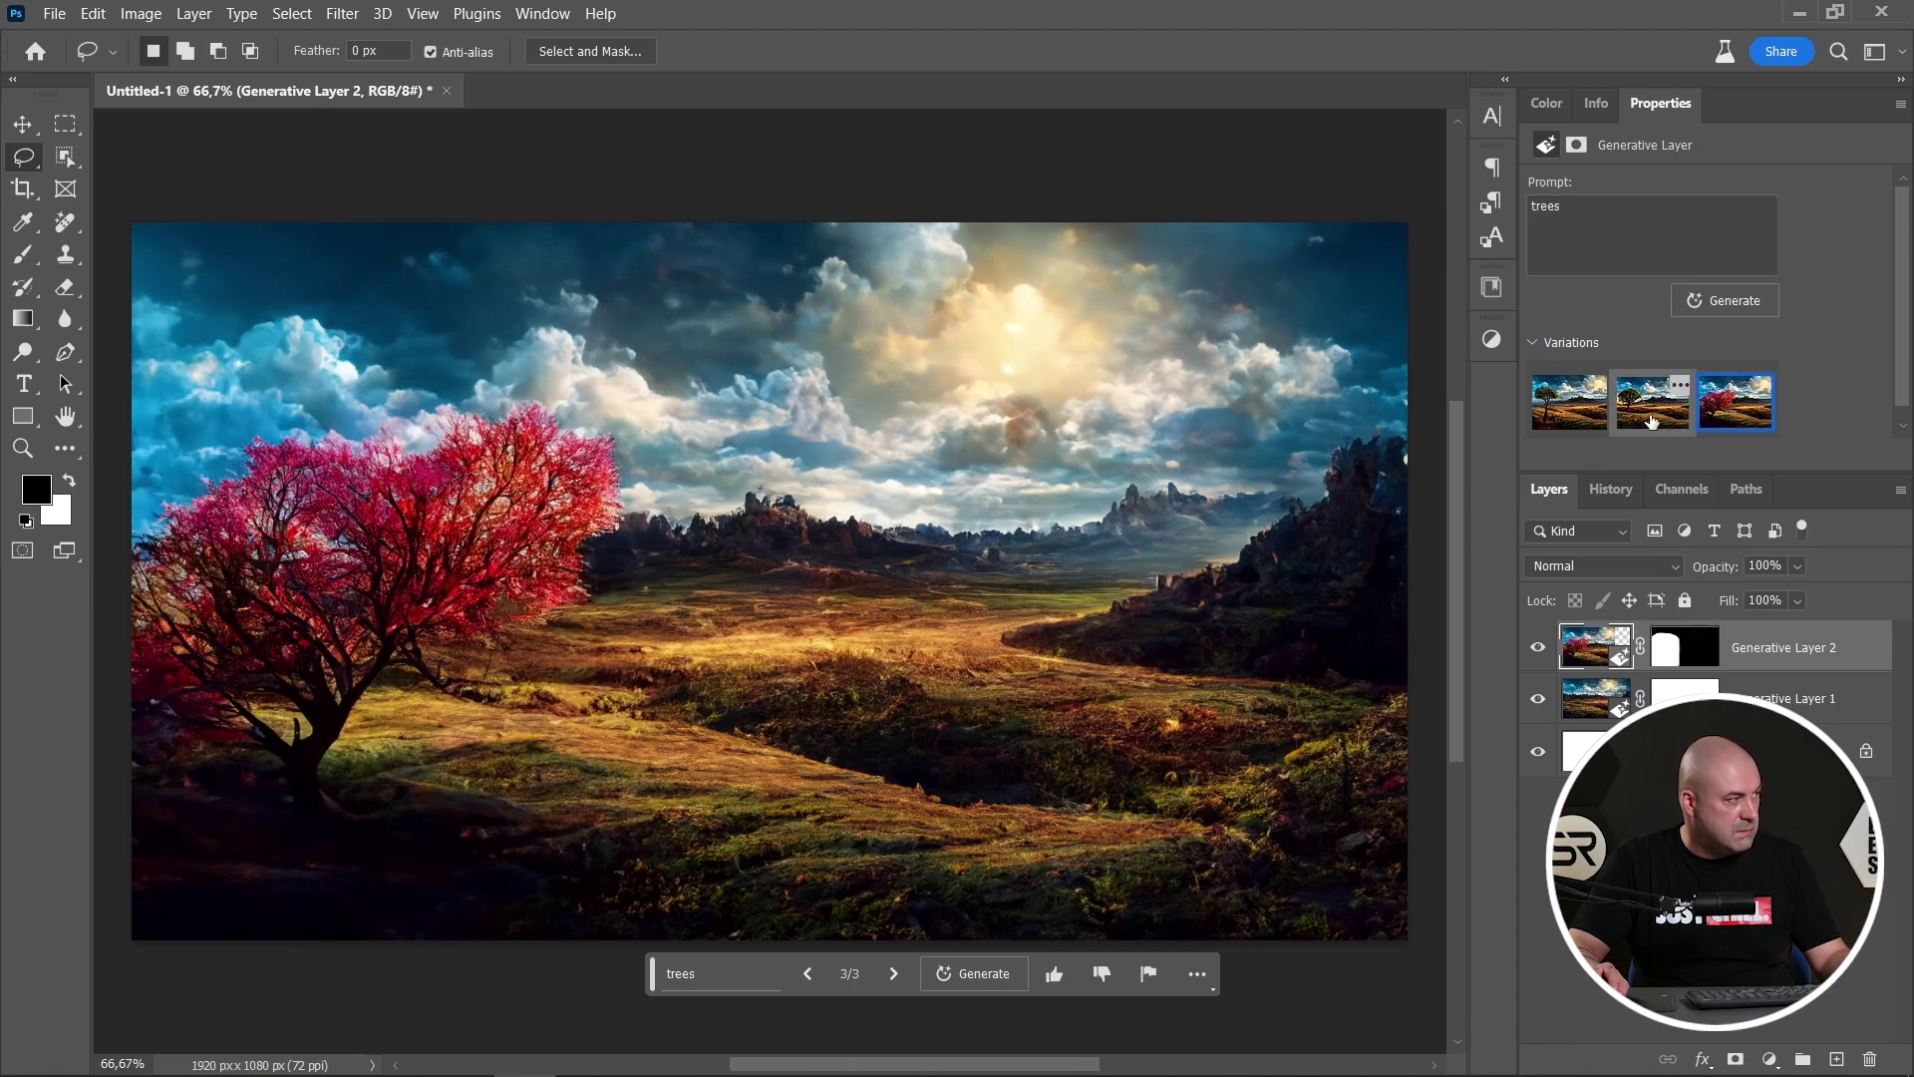
# - Generate more tree variations, compare them with the earlier ones, and apply the yellow-leaved tree
pyautogui.click(1724, 301)
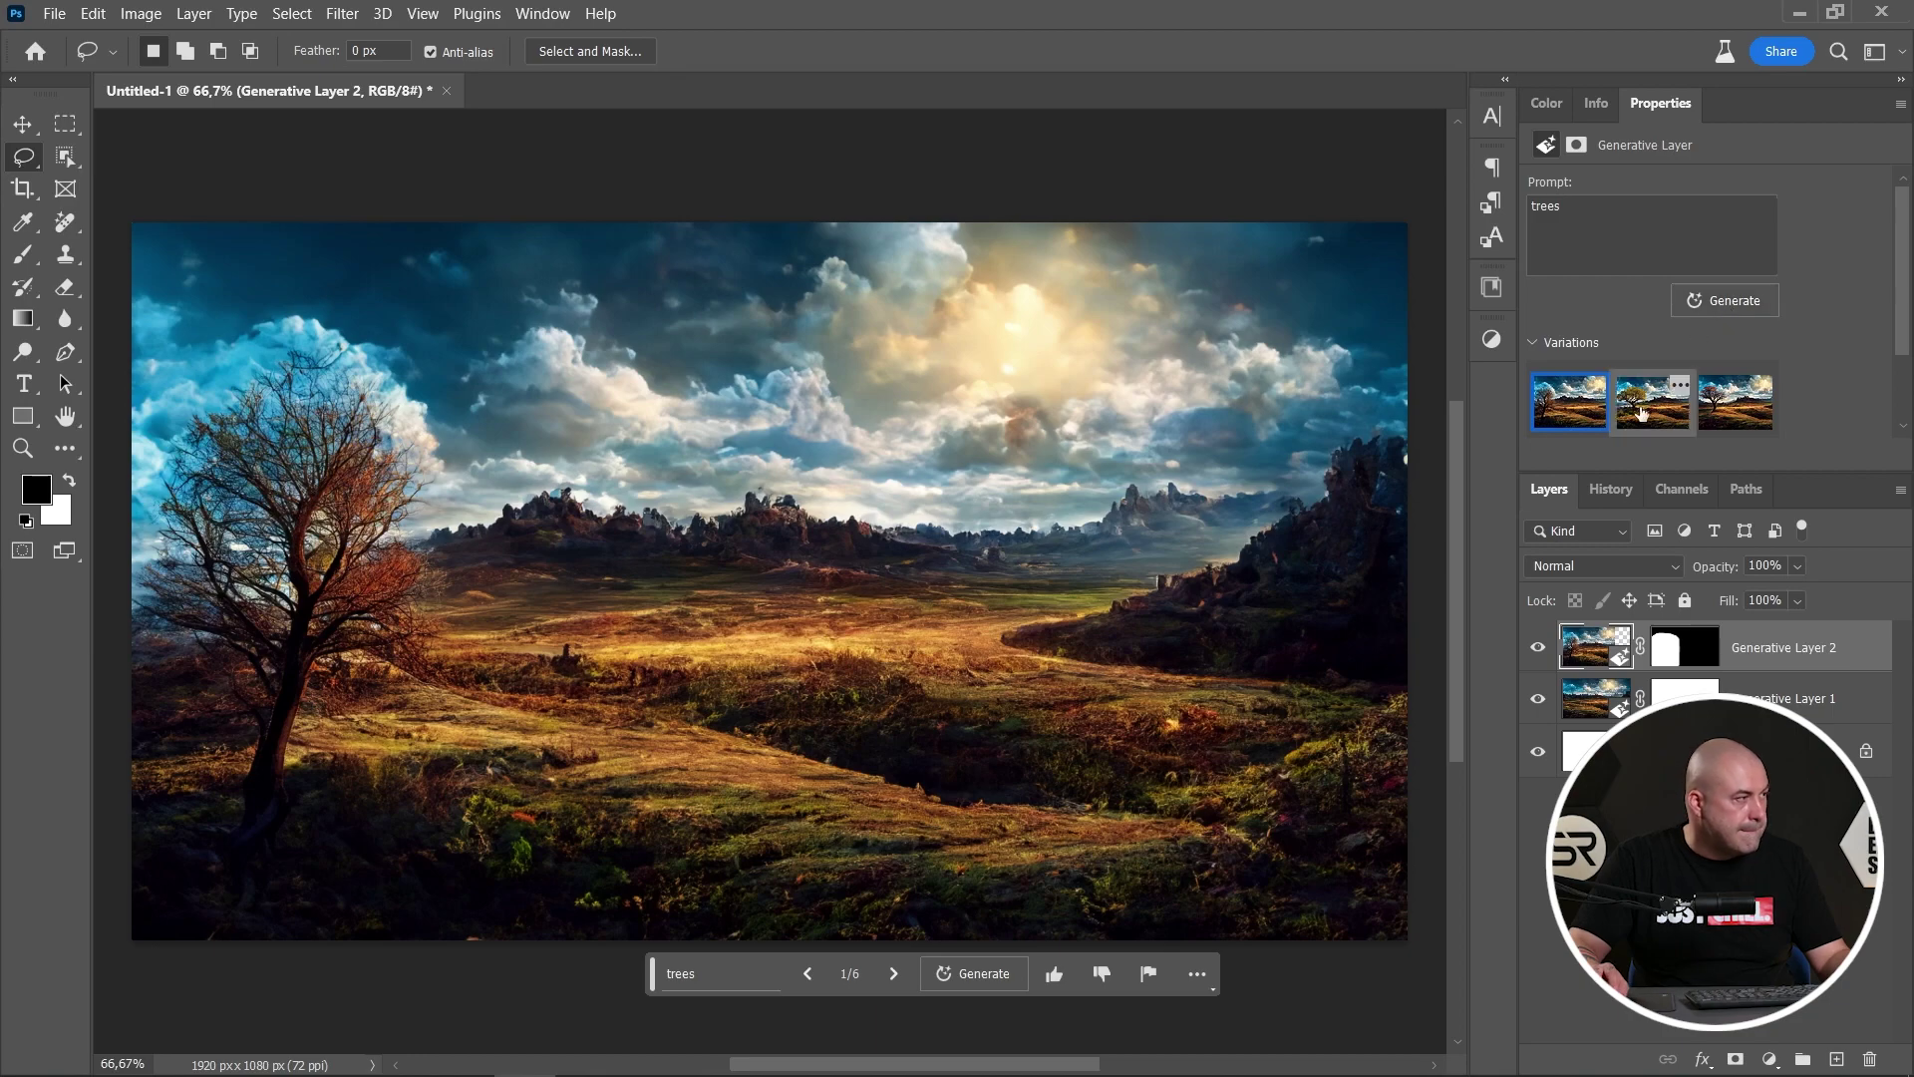
pyautogui.click(1643, 413)
pyautogui.click(1732, 418)
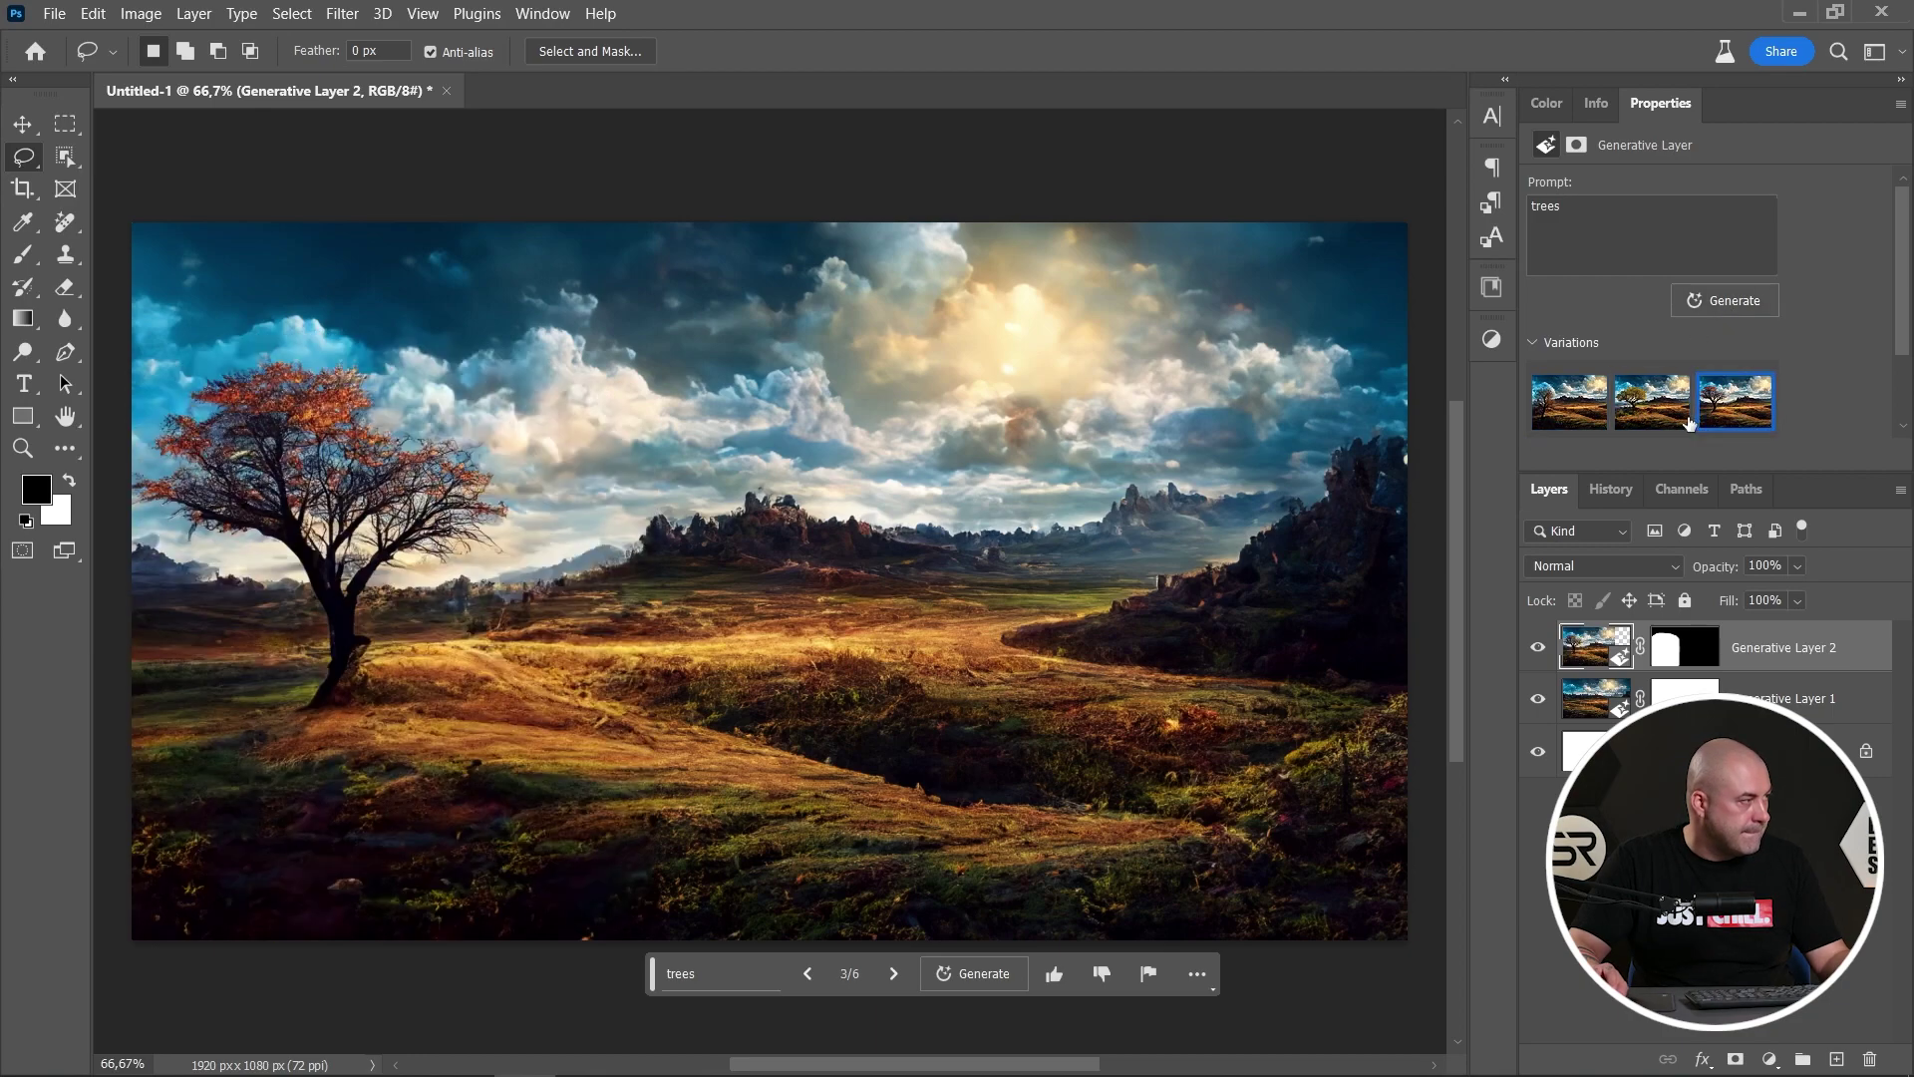
pyautogui.click(1677, 423)
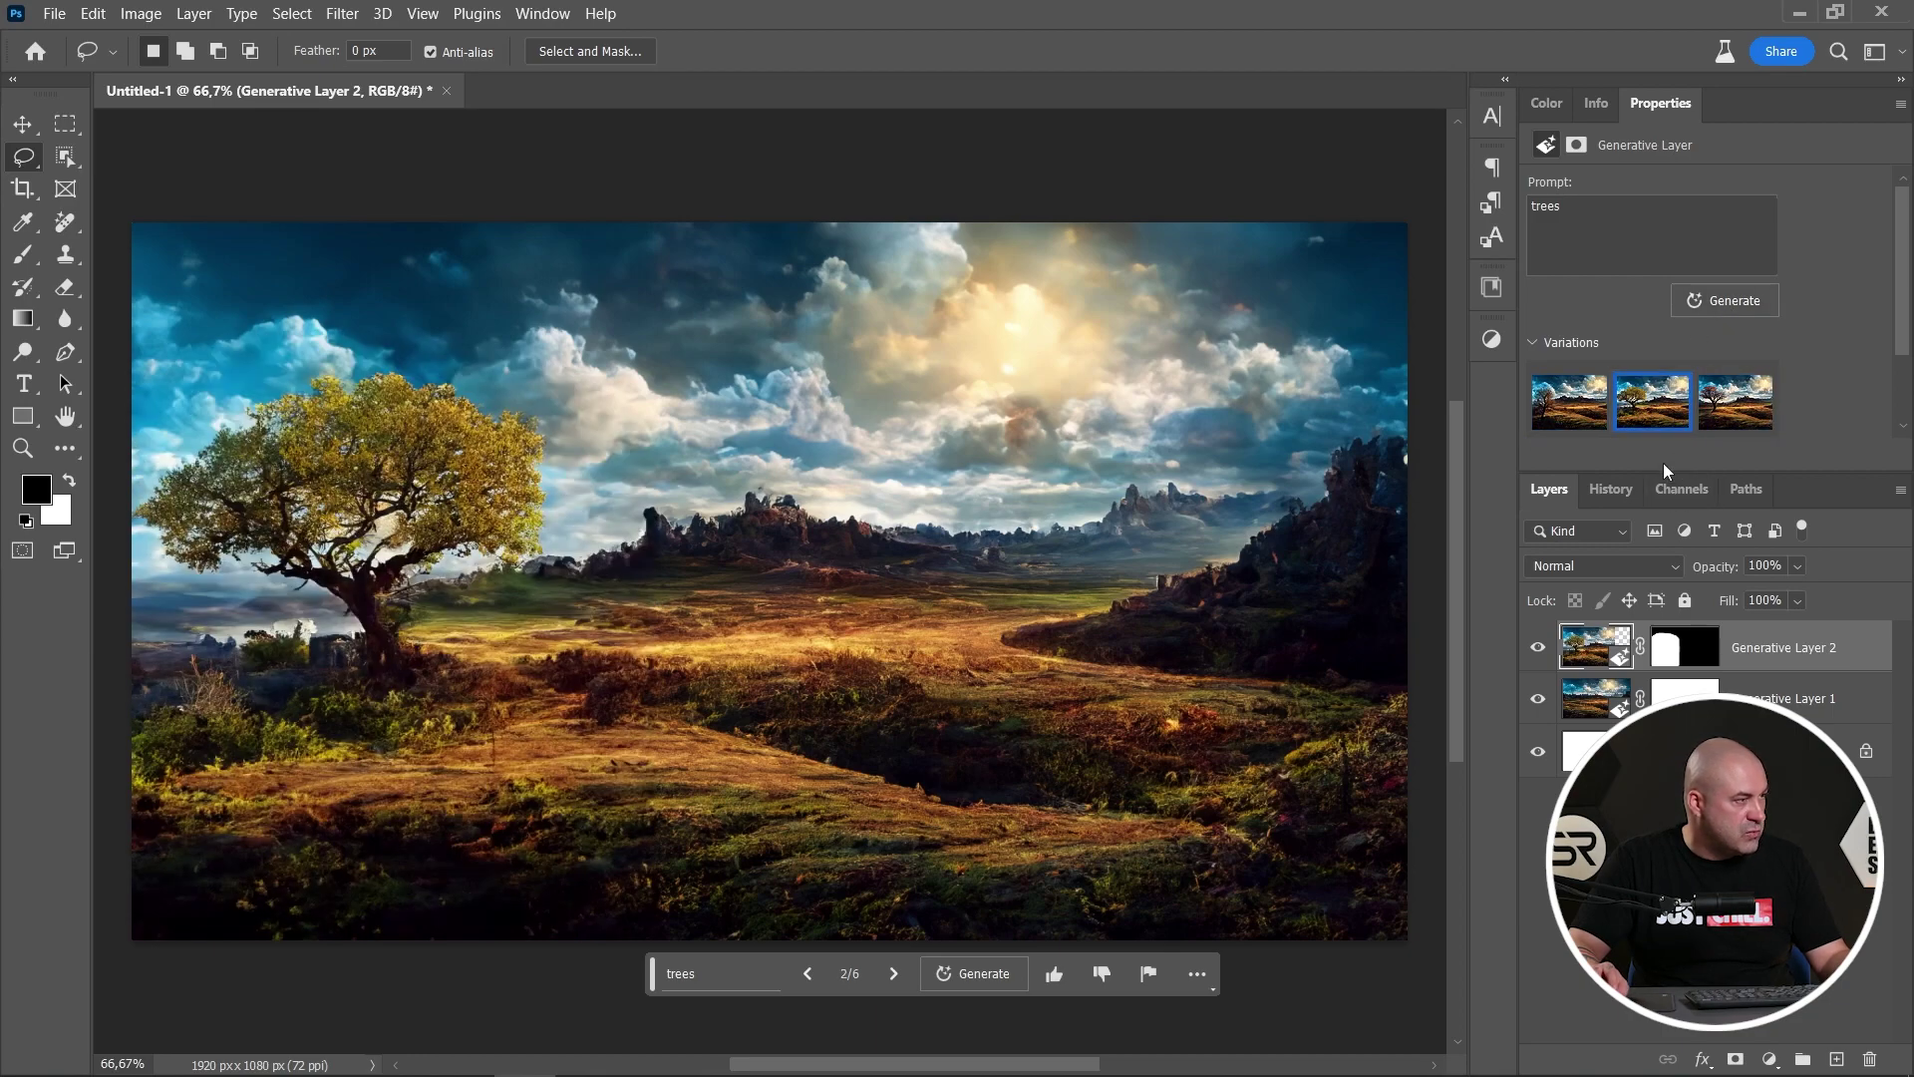
pyautogui.scroll(-2, 1735, 399)
pyautogui.click(1652, 402)
pyautogui.click(1710, 408)
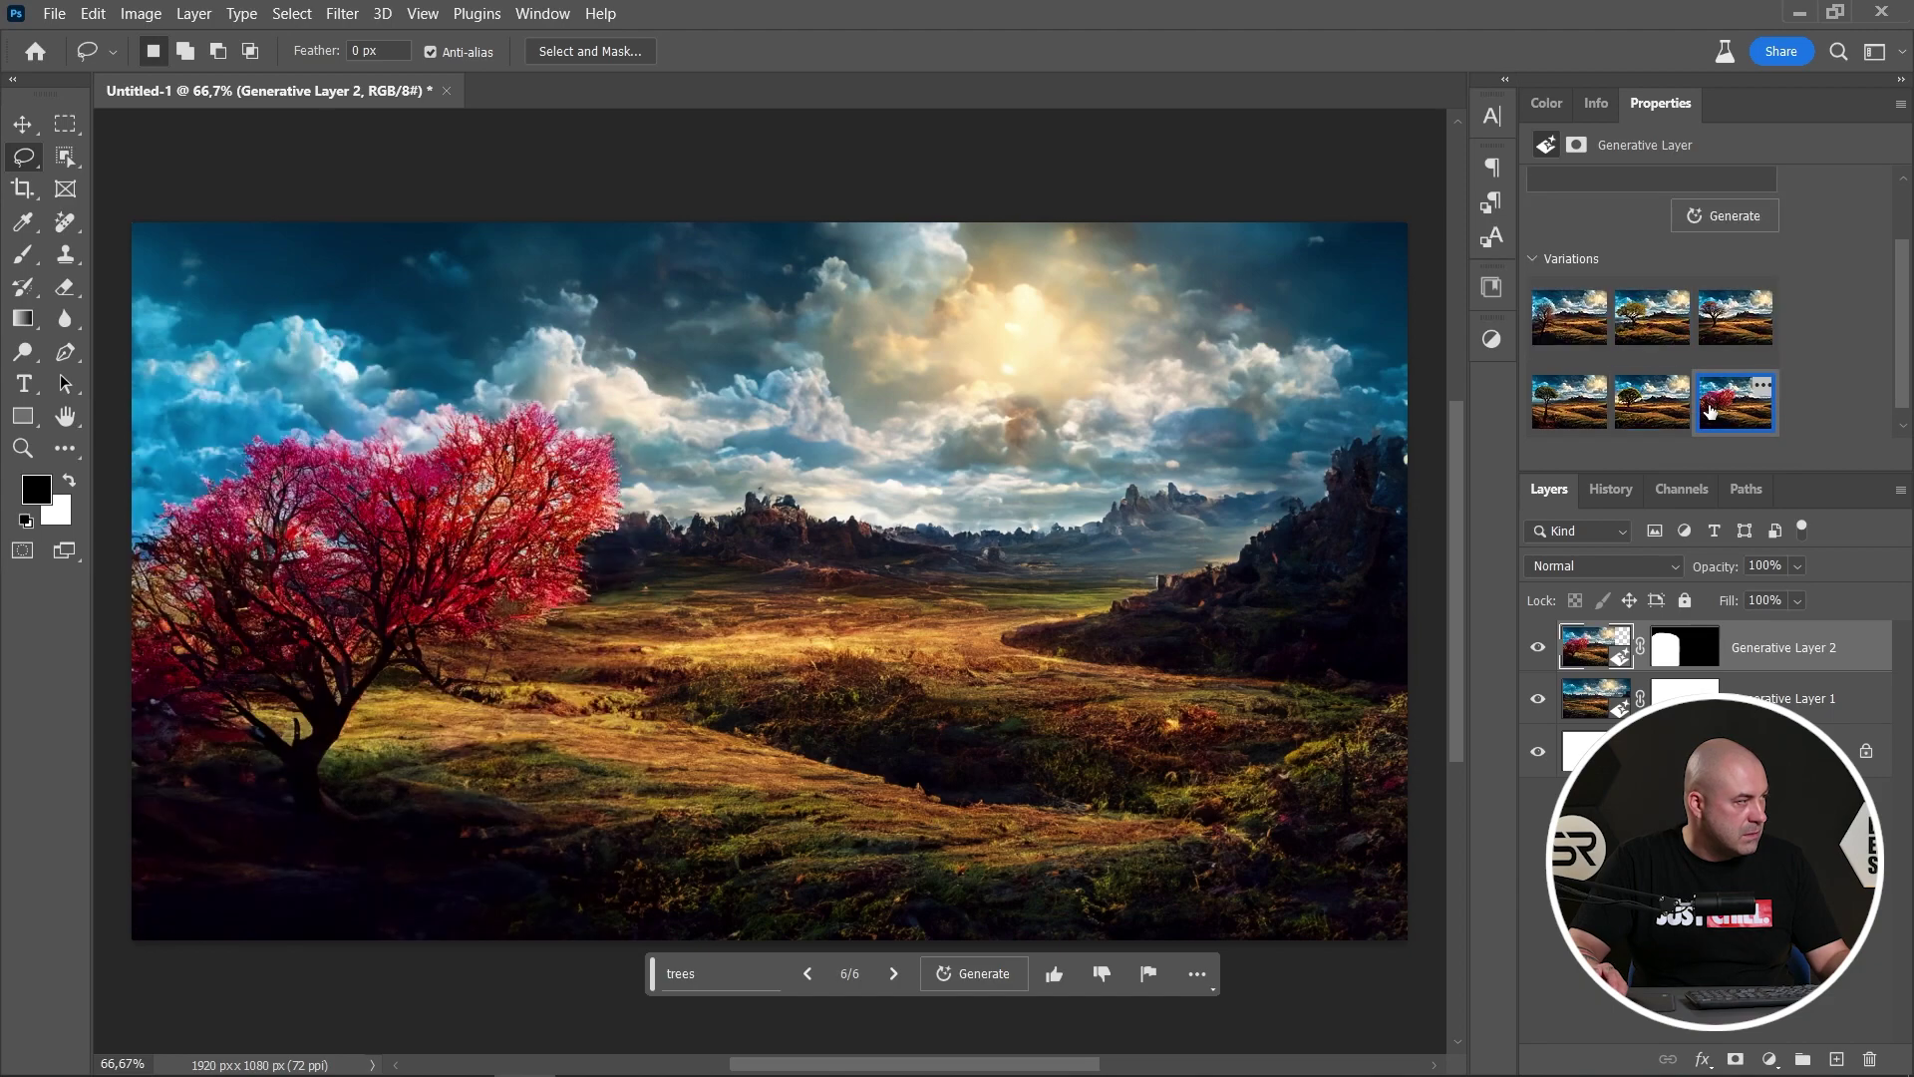
pyautogui.click(1651, 317)
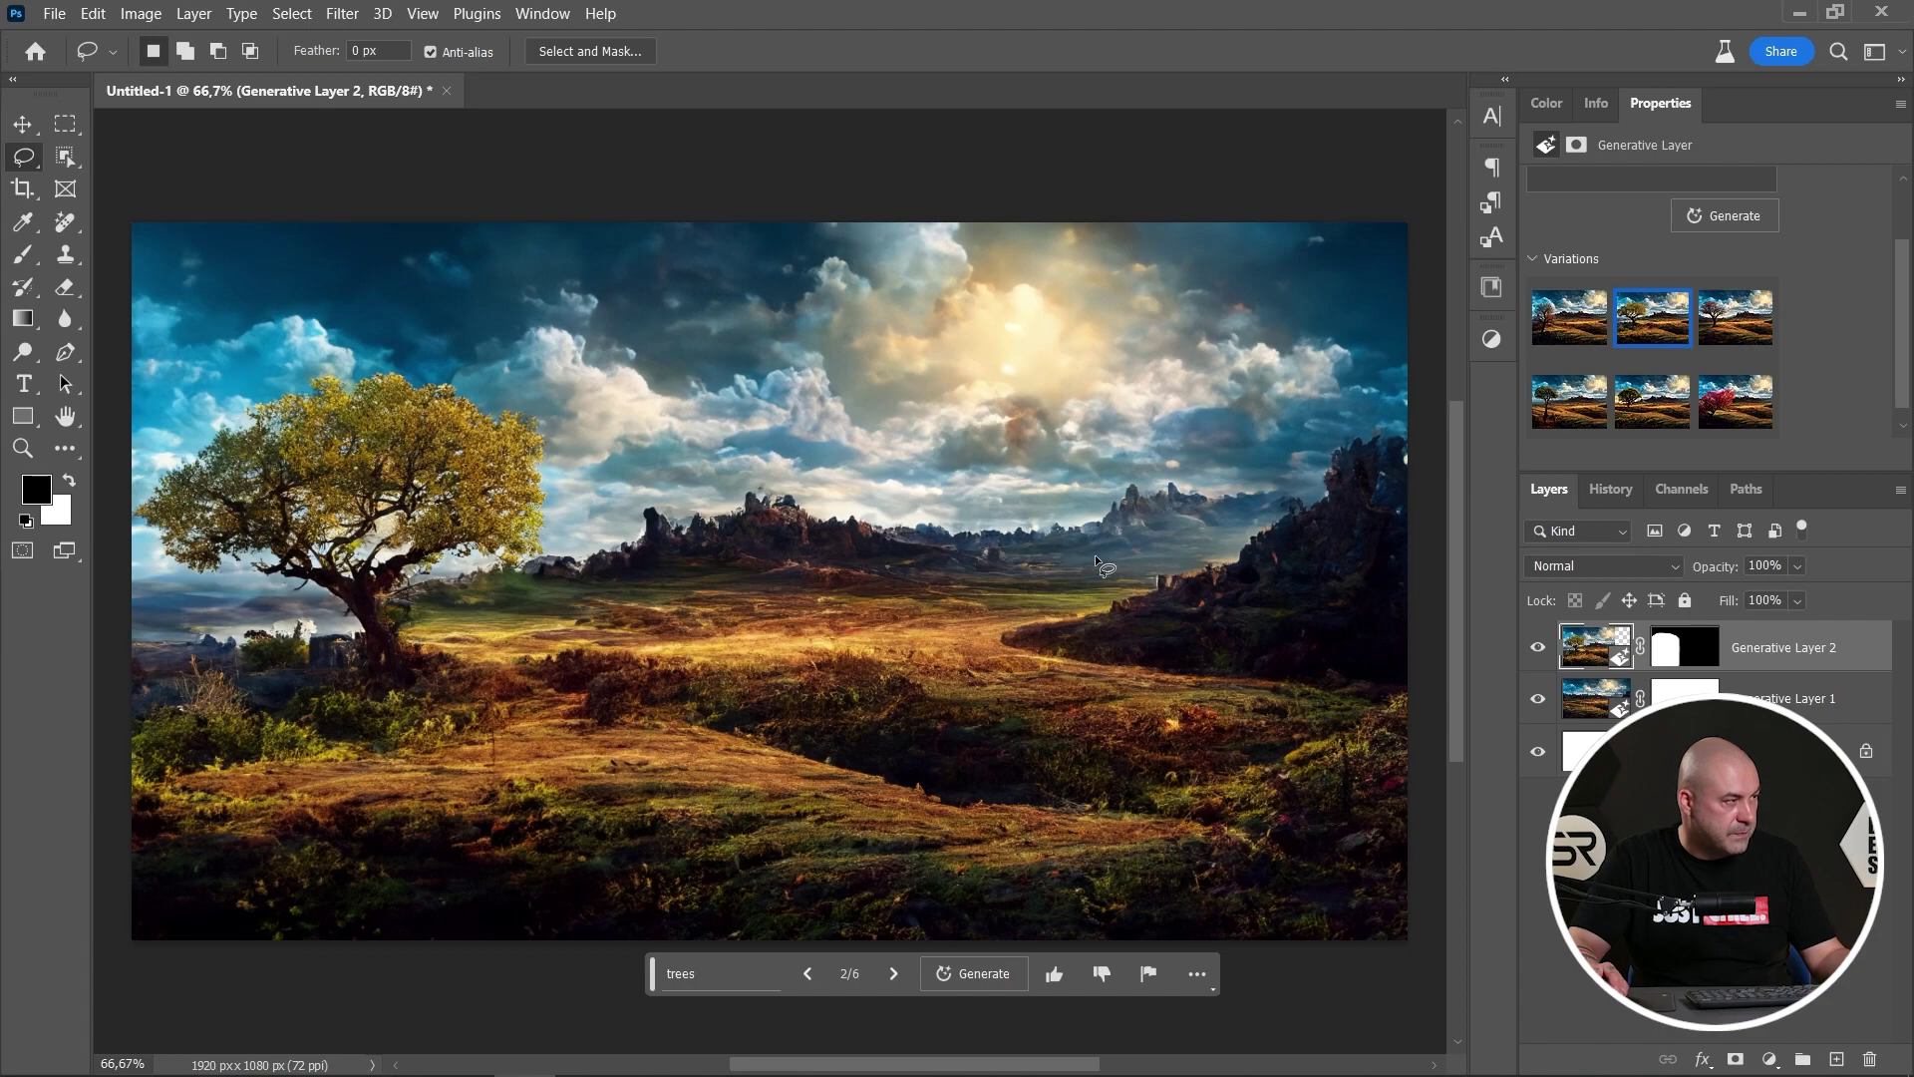
# - Lasso a winding strip from the distant hills down to the image's bottom edge and generatively fill it with "river"
pyautogui.moveTo(1108, 525); pyautogui.dragTo(1091, 548)
pyautogui.moveTo(951, 580)
pyautogui.mouseDown()
pyautogui.moveTo(767, 670)
pyautogui.moveTo(551, 897)
pyautogui.moveTo(521, 963)
pyautogui.moveTo(676, 1002)
pyautogui.moveTo(1047, 970)
pyautogui.moveTo(1042, 630)
pyautogui.moveTo(1262, 497)
pyautogui.moveTo(1168, 530)
pyautogui.mouseUp()
pyautogui.click(734, 975)
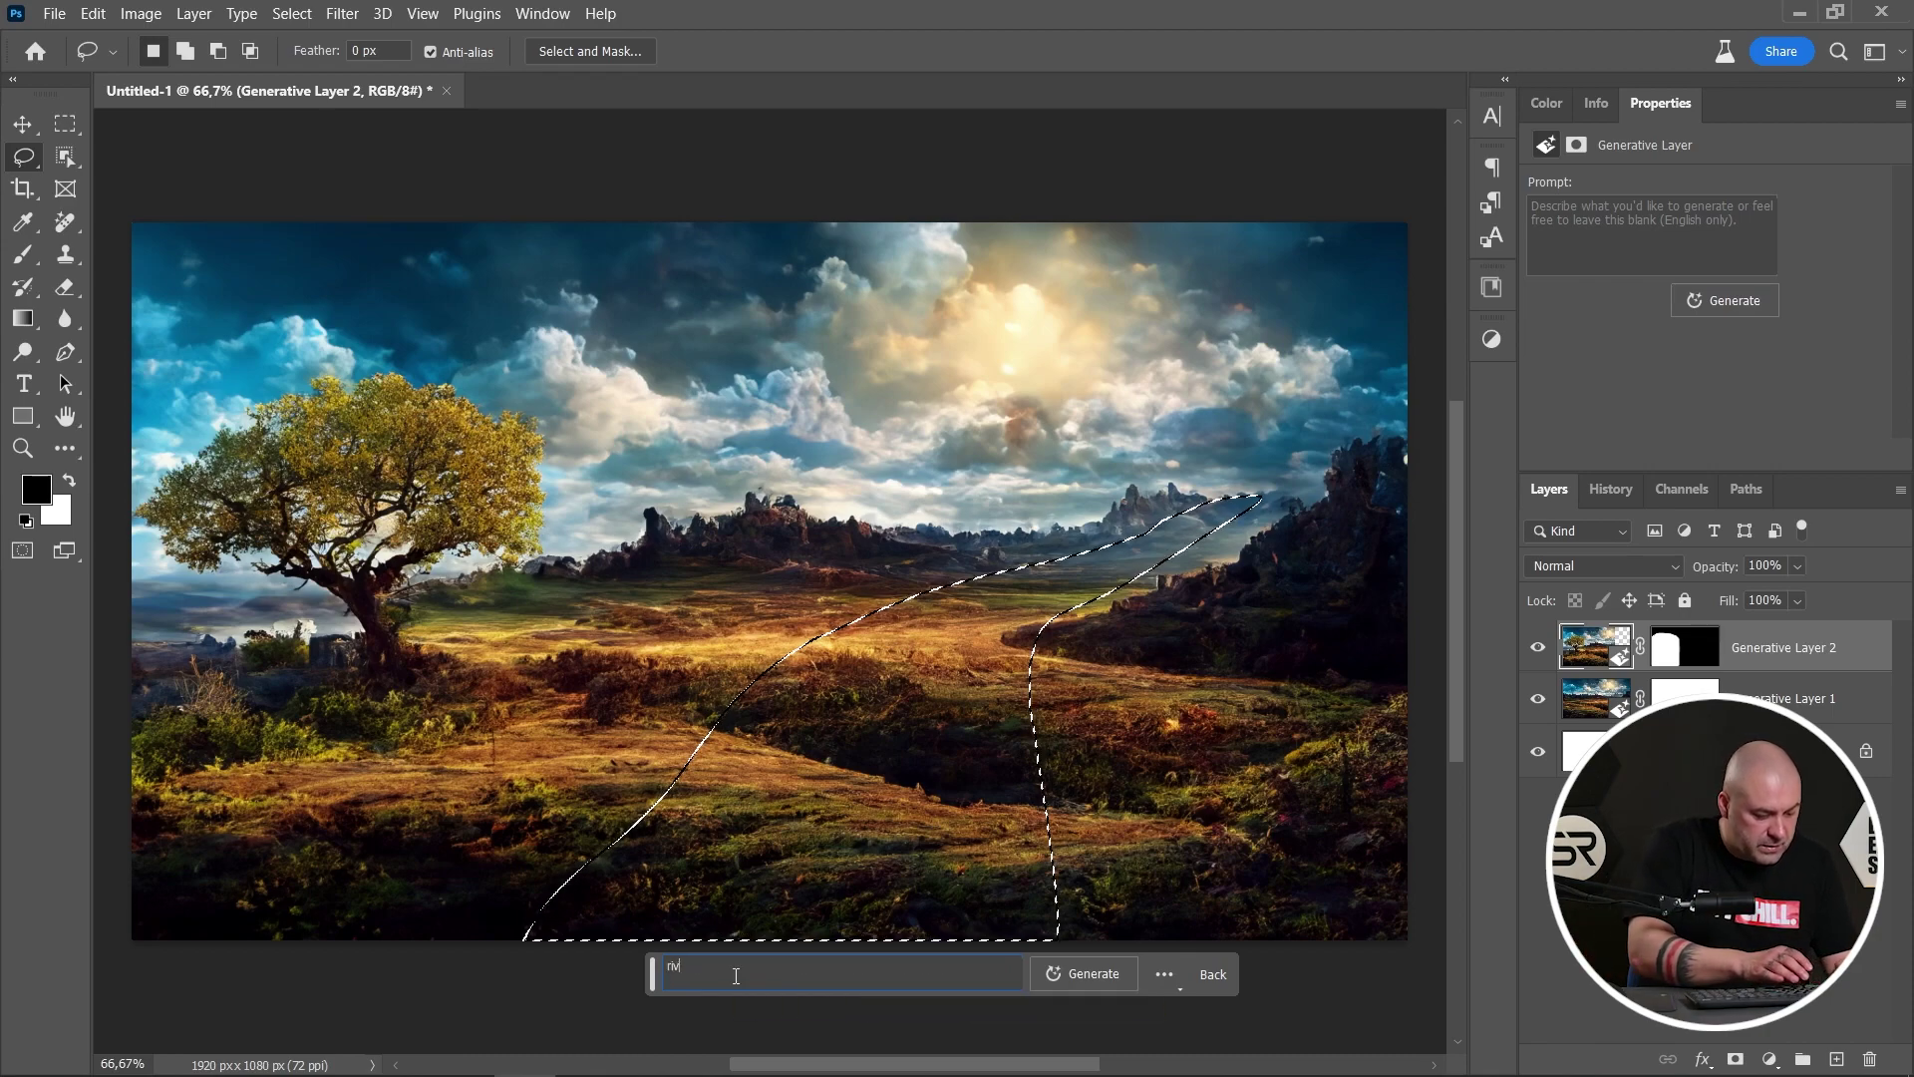
pyautogui.press('Return')
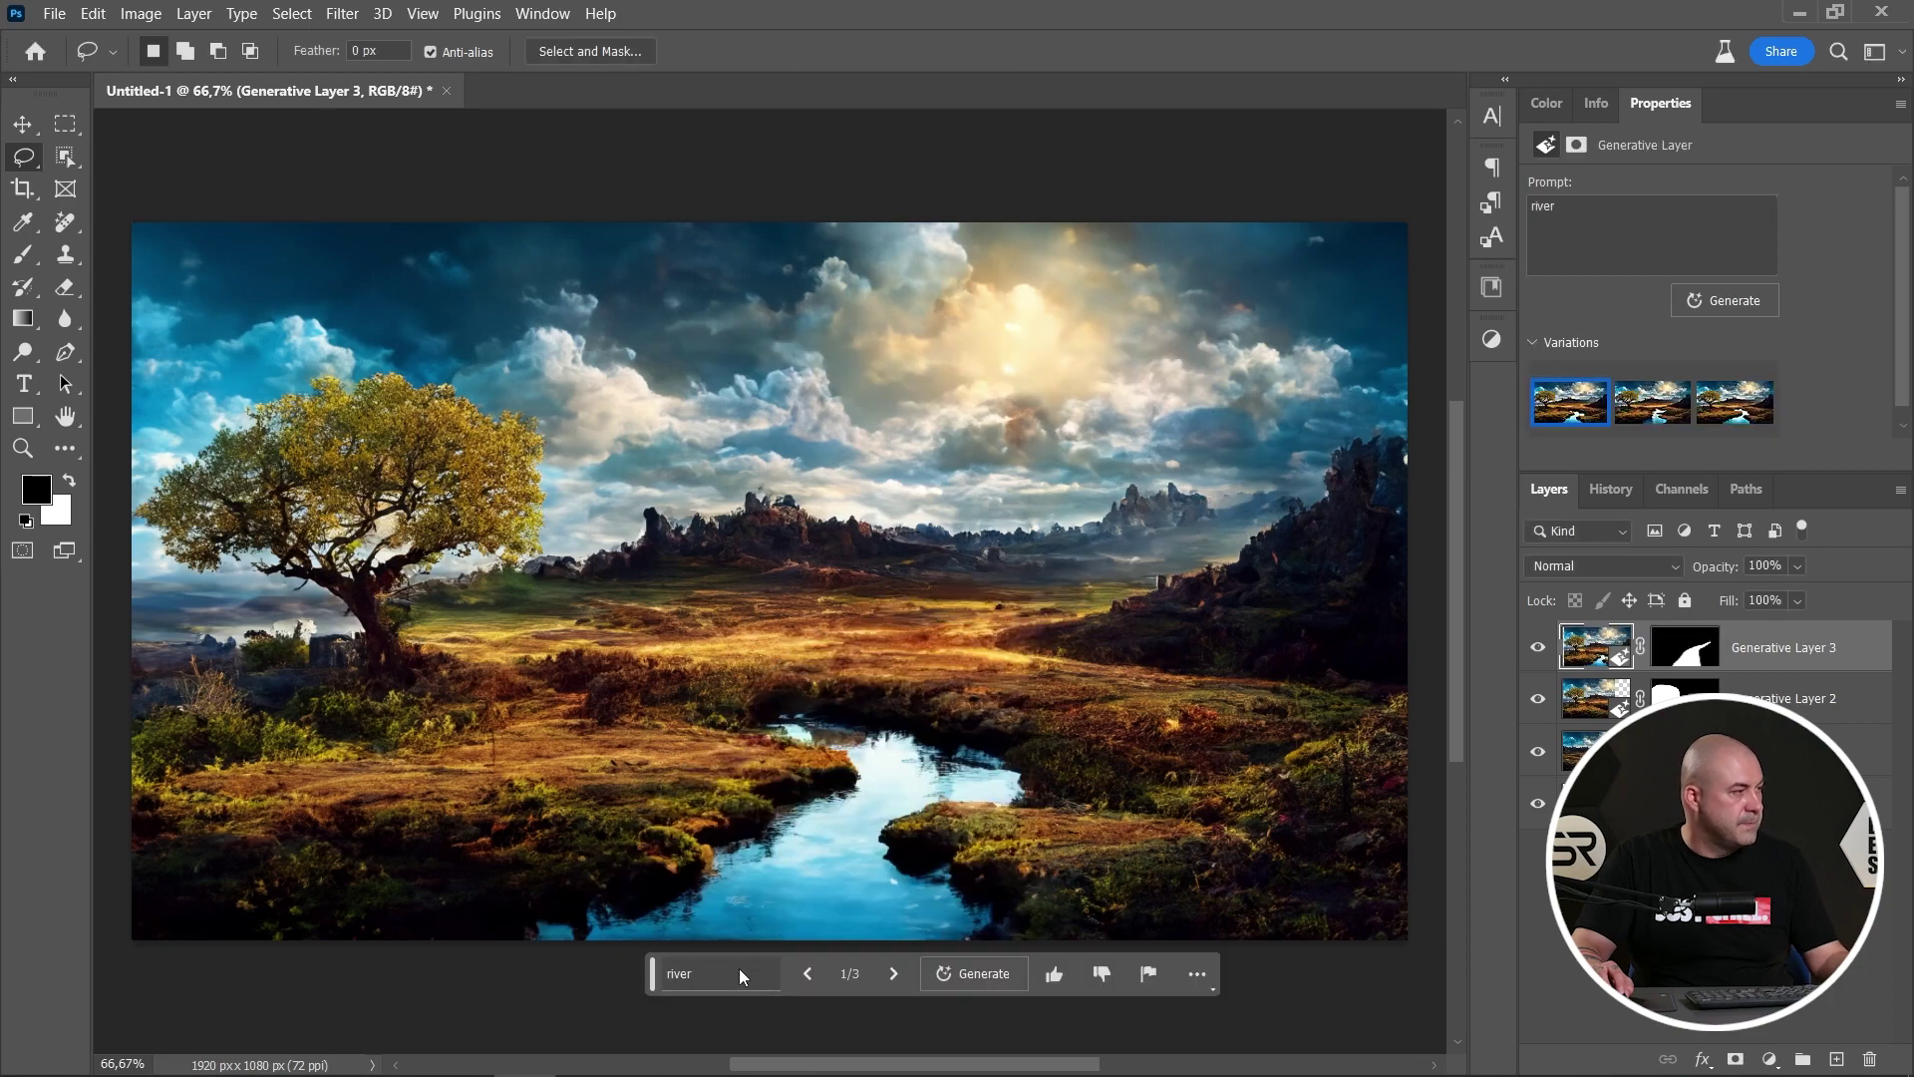
# - Compare the three generated river variations and apply the third one
pyautogui.click(1652, 419)
pyautogui.click(1732, 410)
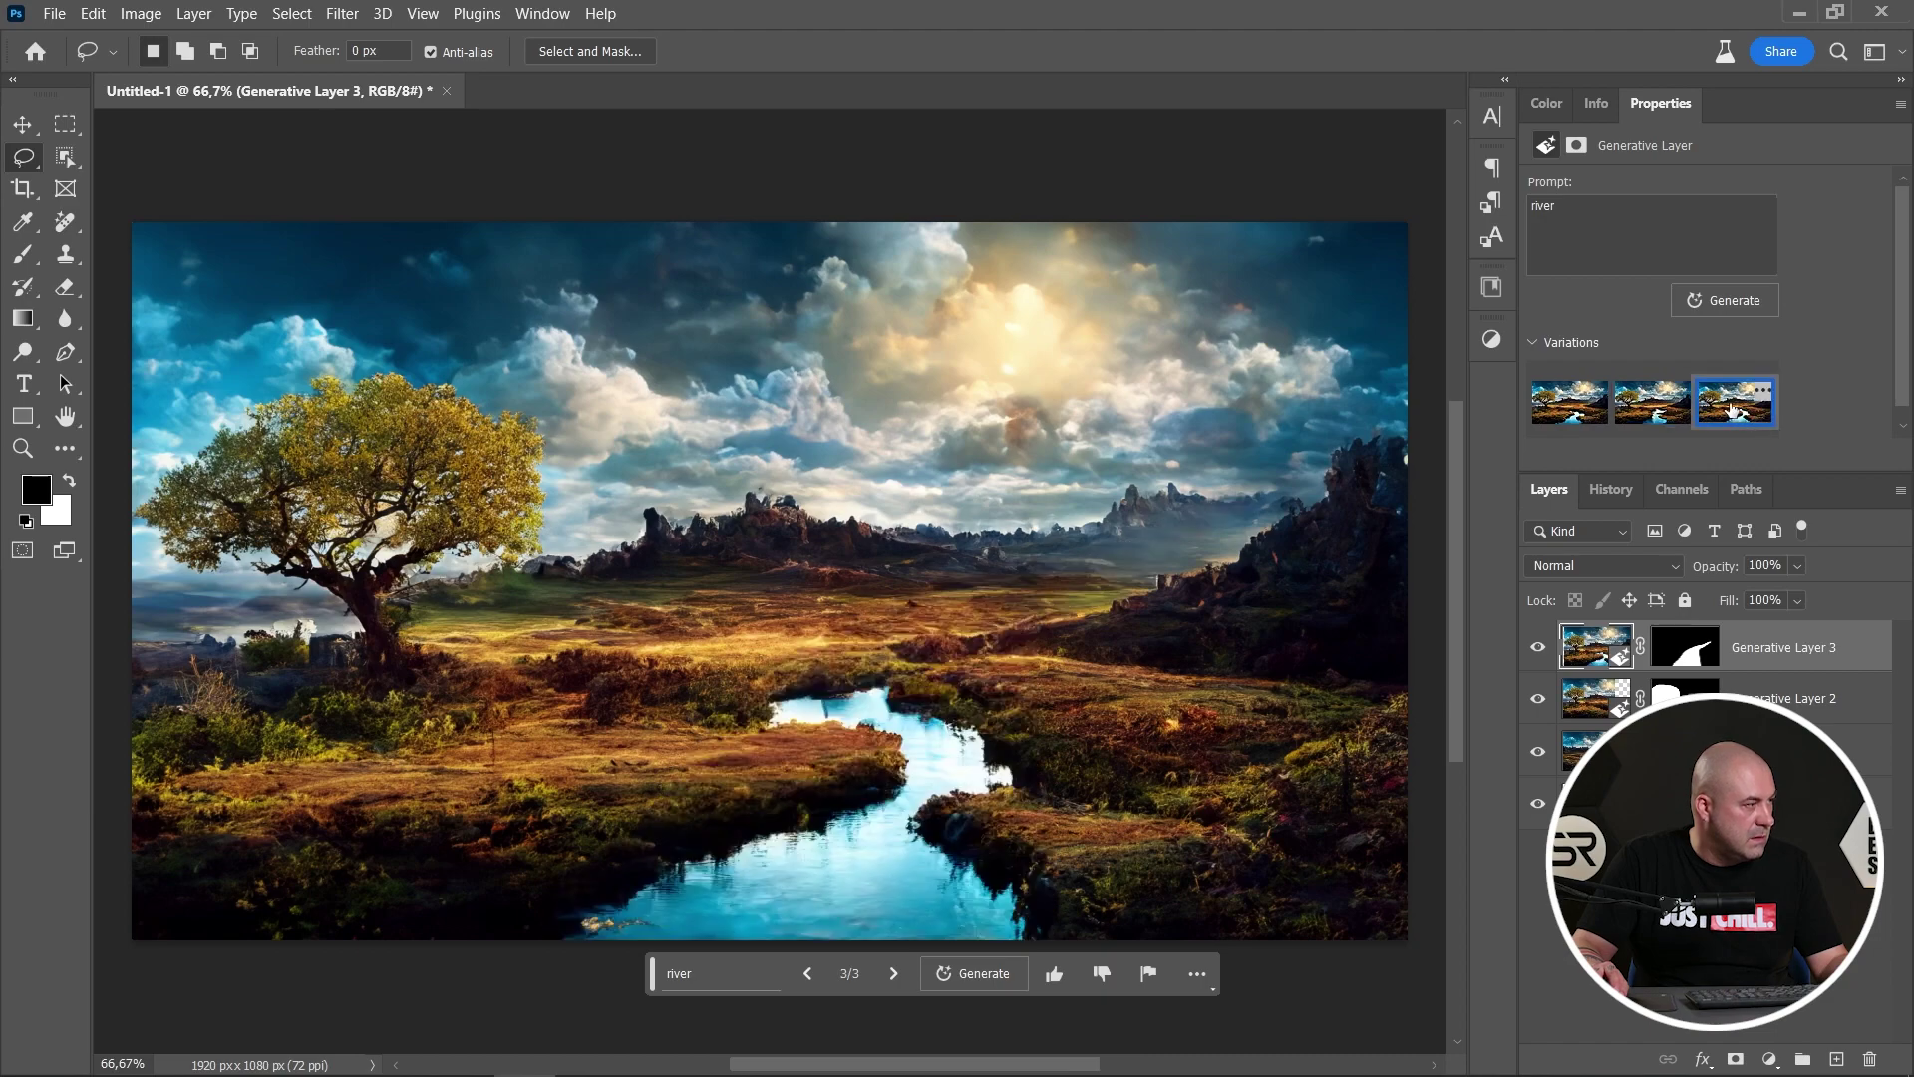
pyautogui.click(1567, 417)
pyautogui.click(1640, 417)
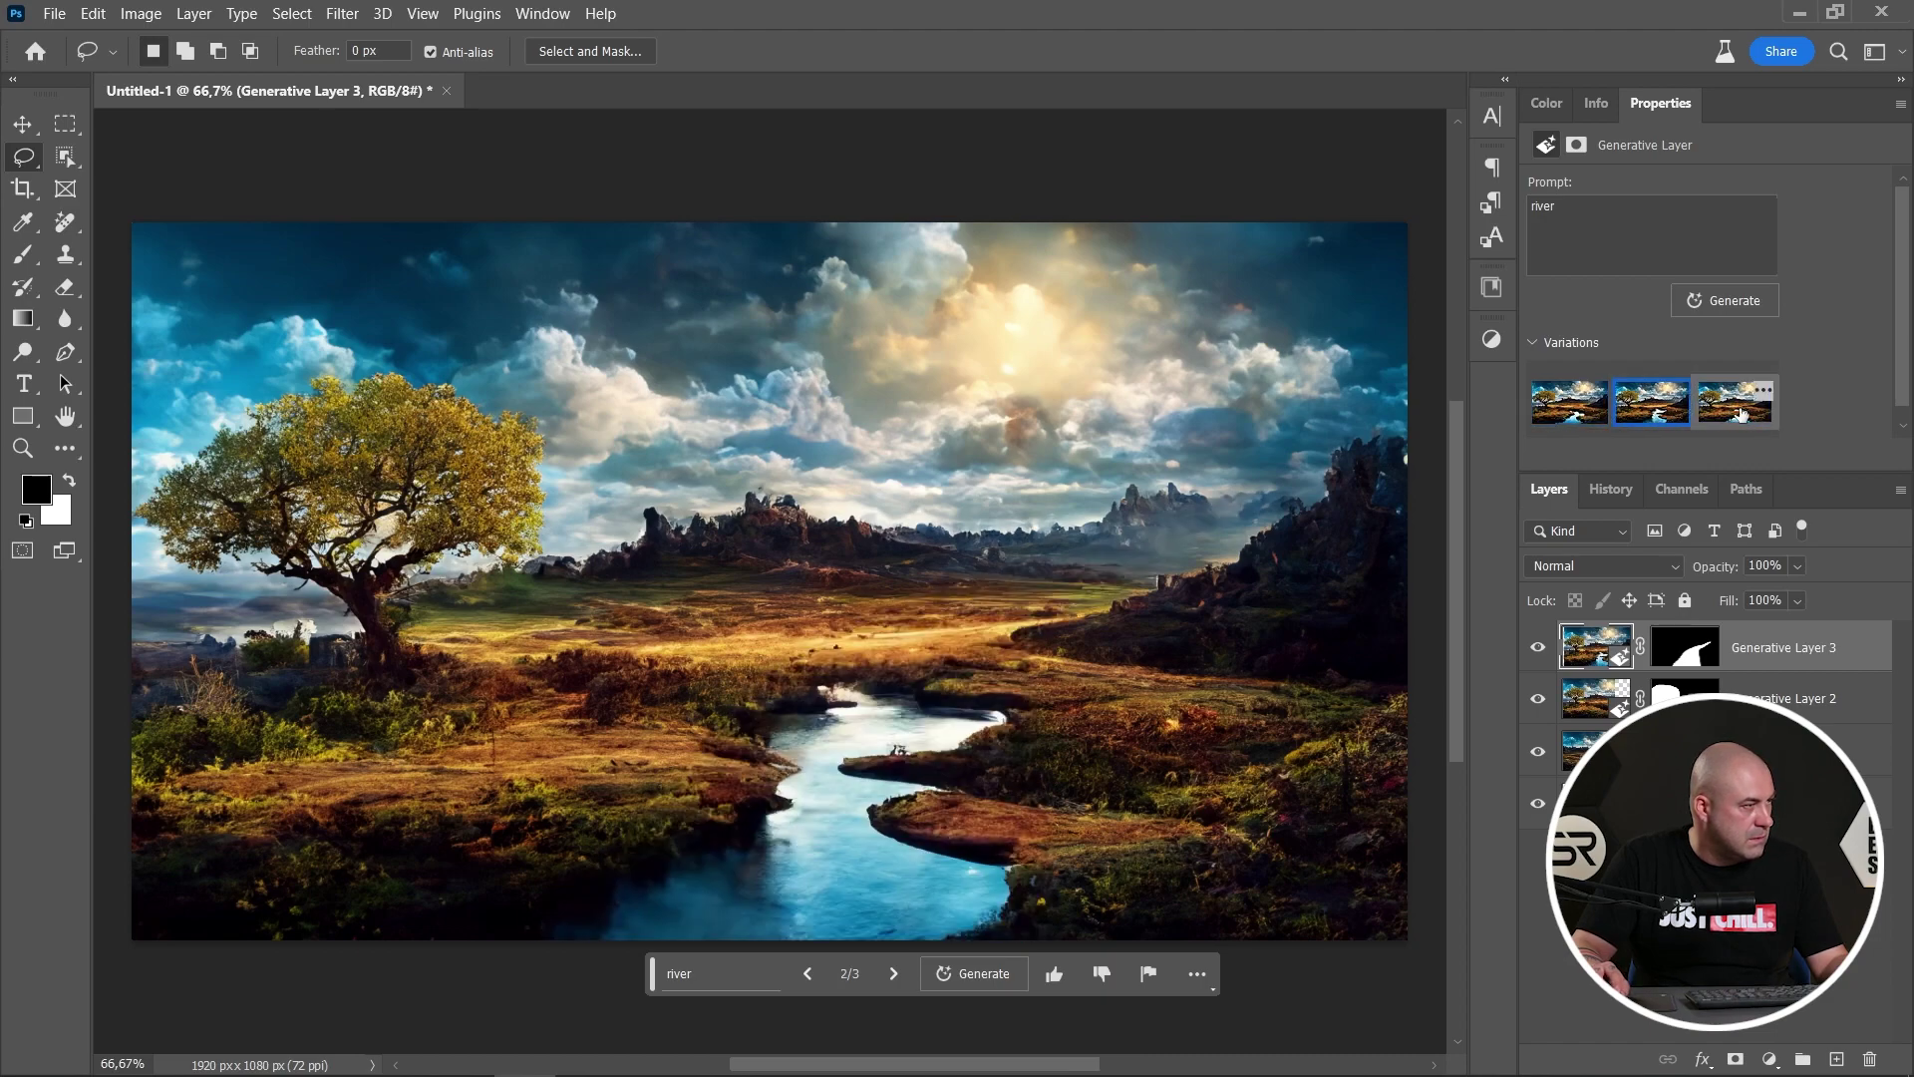
pyautogui.click(1740, 413)
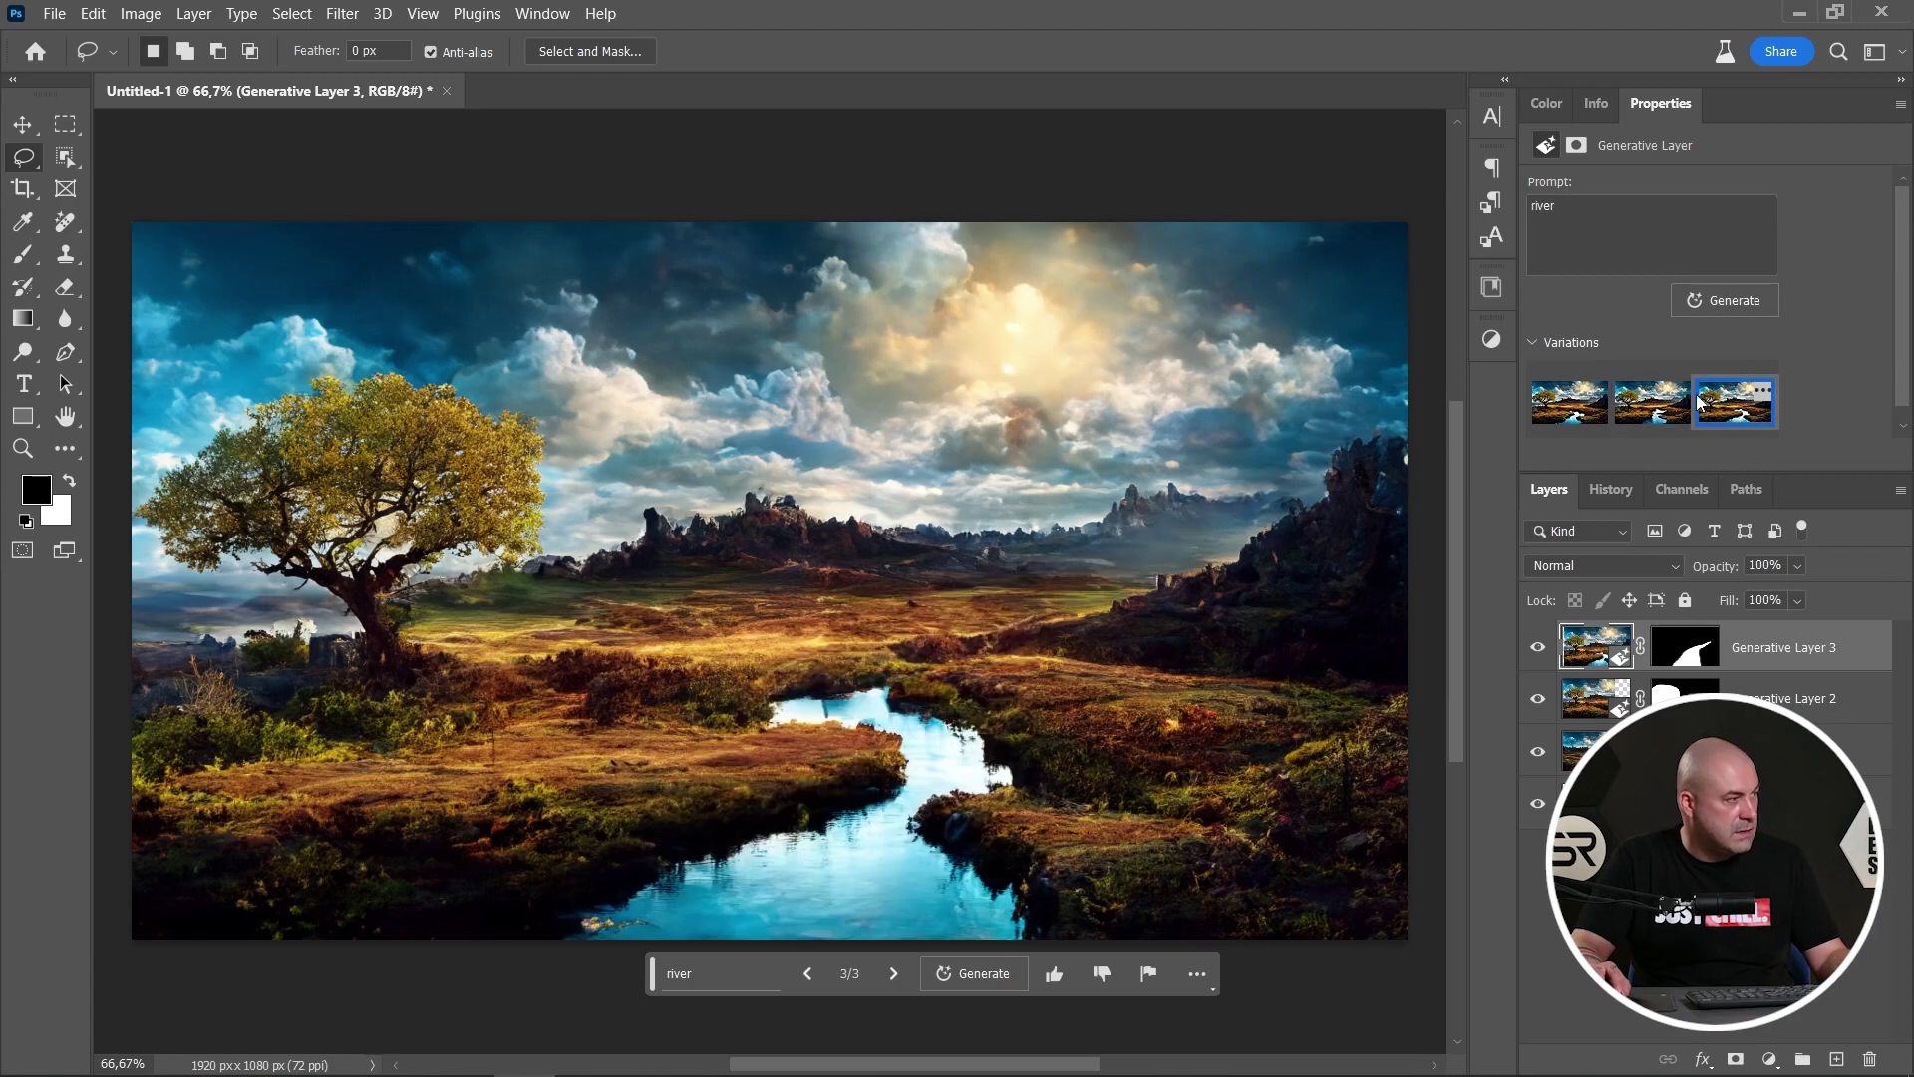
# - Generate more river variations, compare them with the earlier ones, and apply the sixth variation
pyautogui.click(1725, 302)
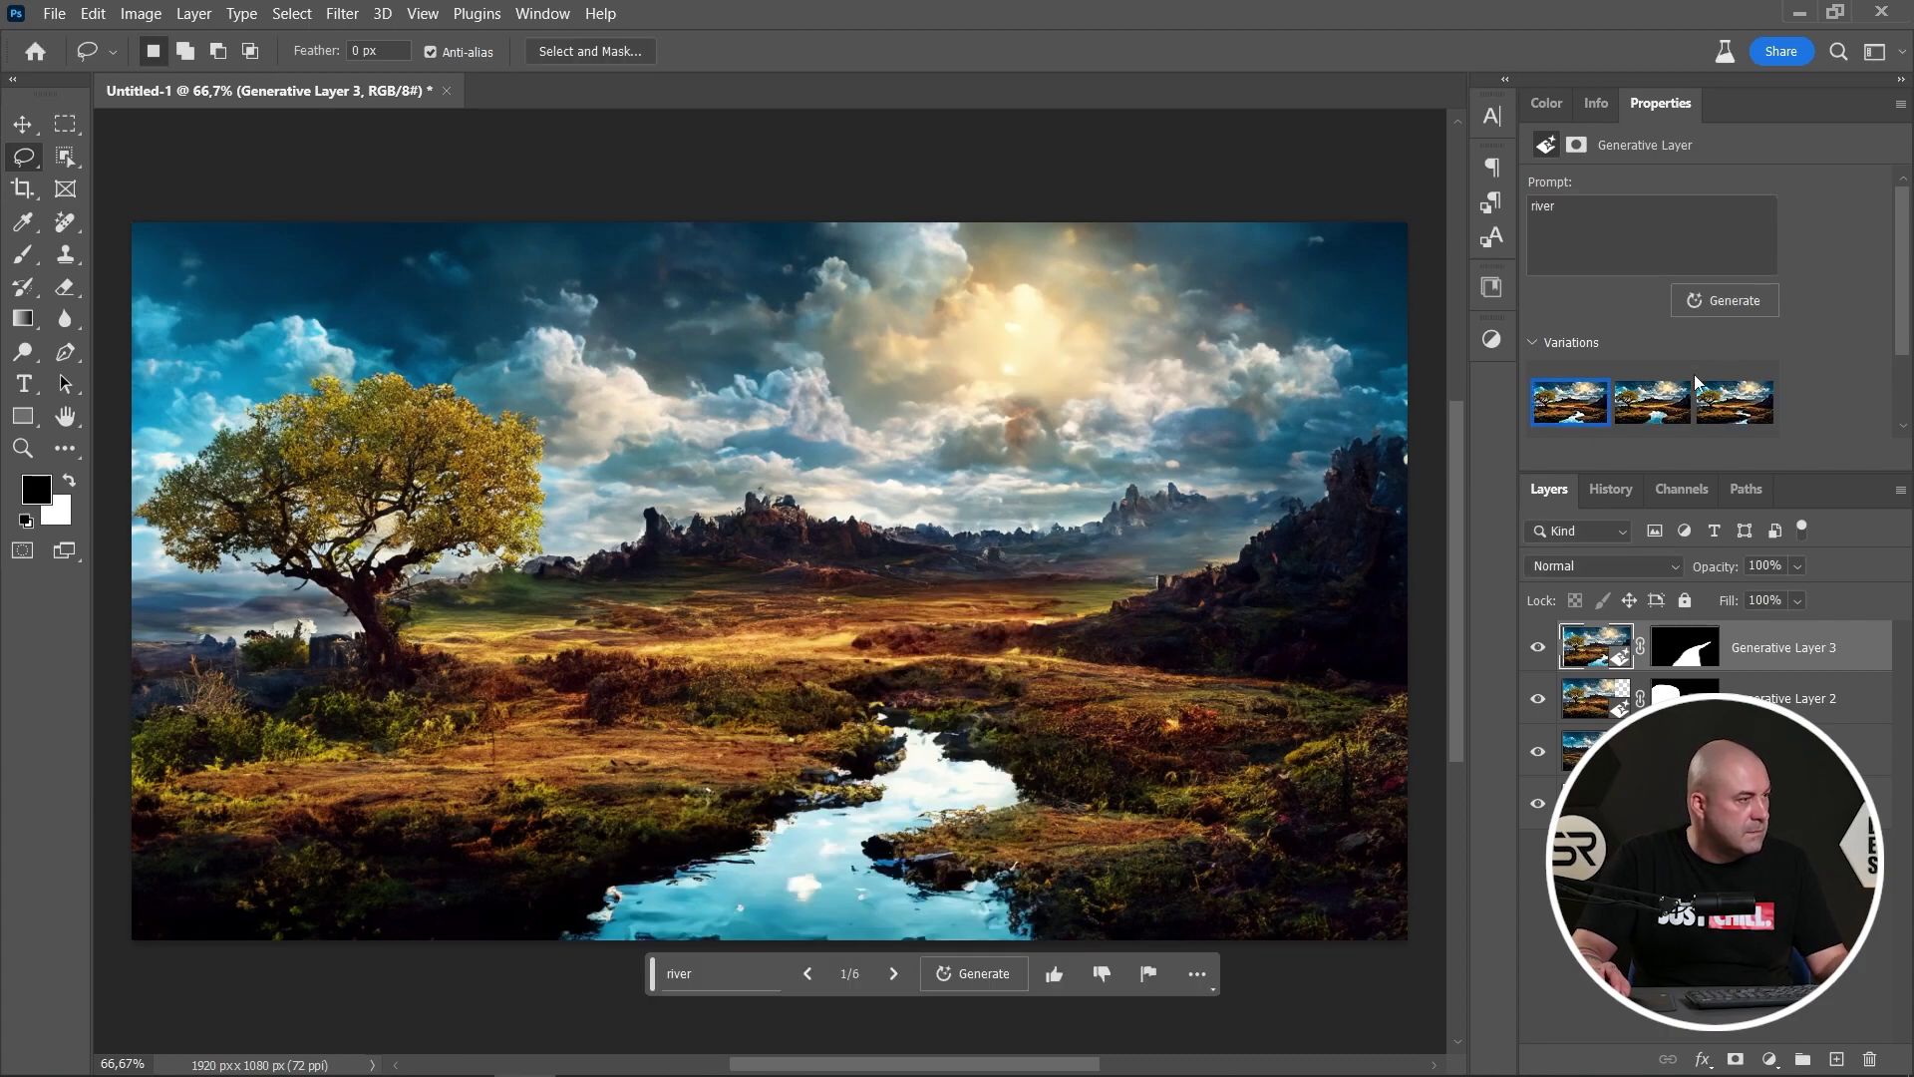
pyautogui.click(1650, 409)
pyautogui.click(1714, 420)
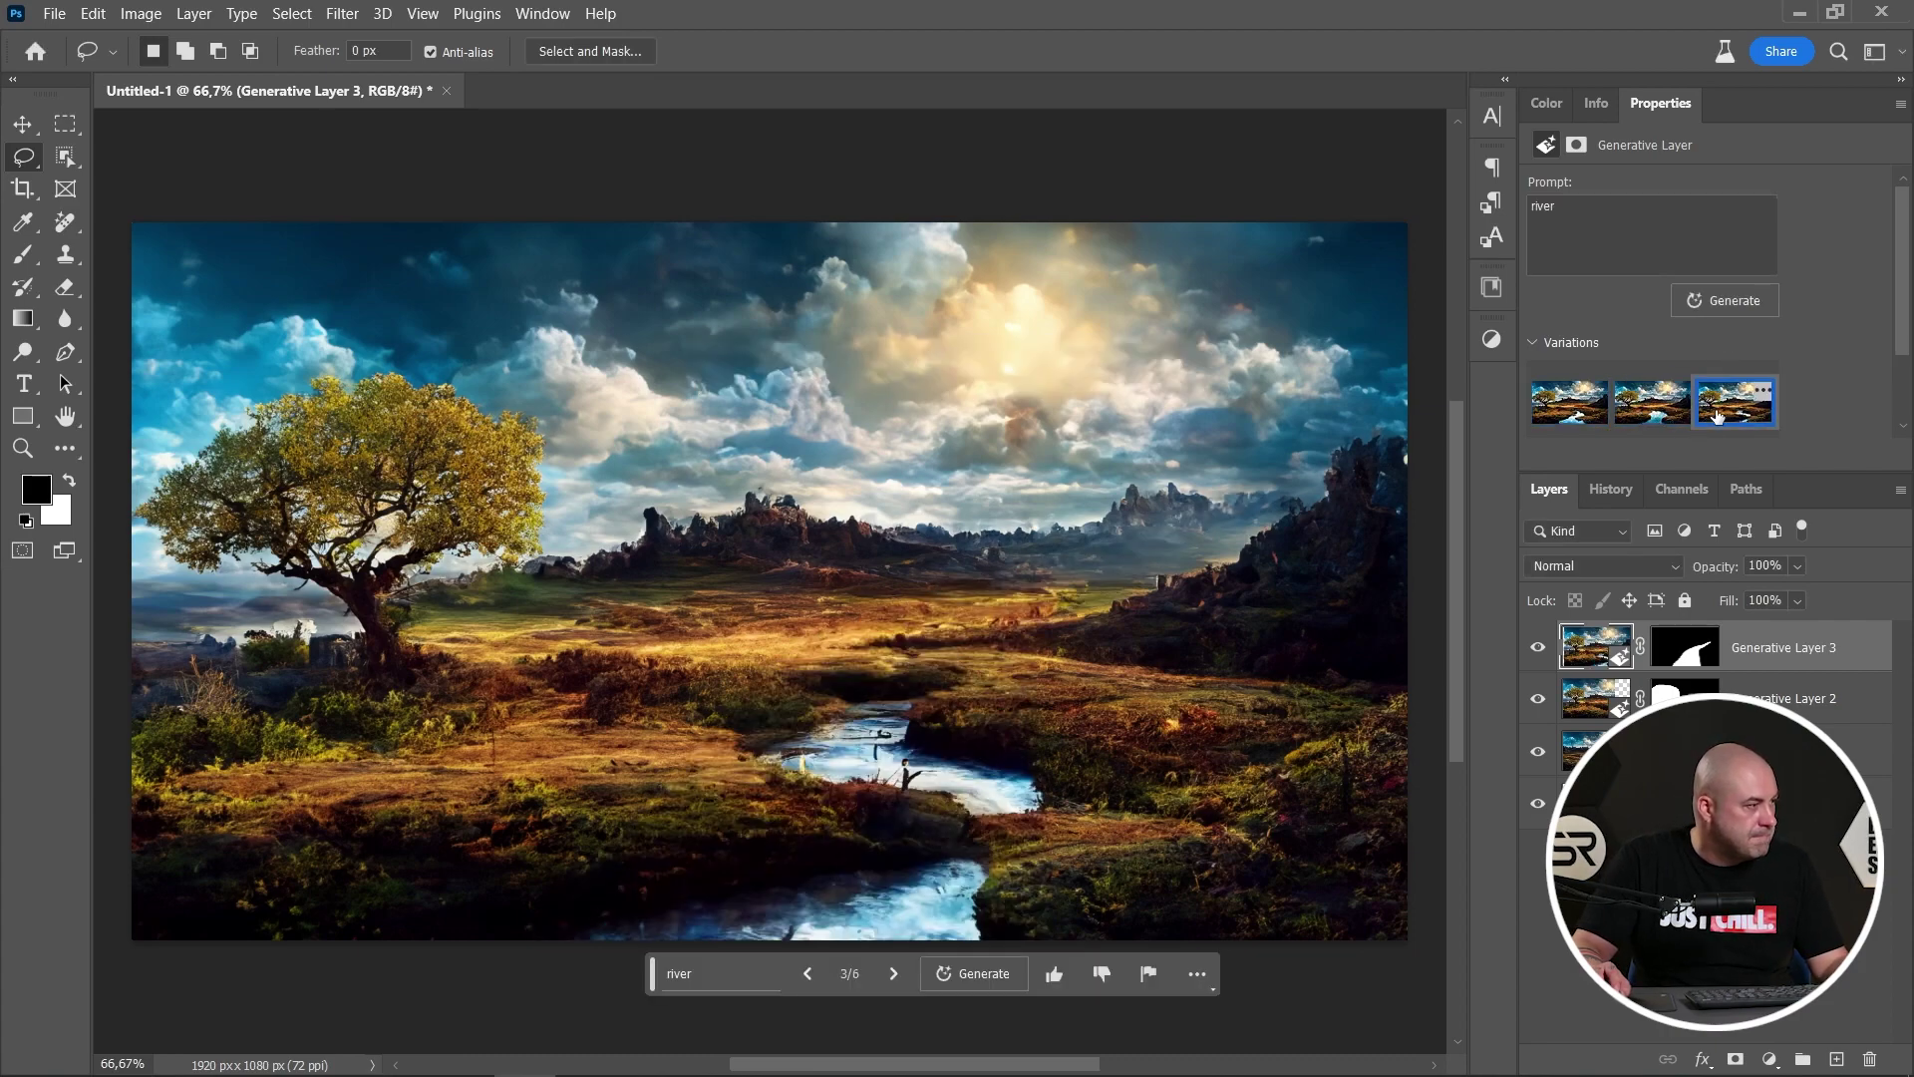
pyautogui.scroll(-1, 1694, 409)
pyautogui.click(1570, 404)
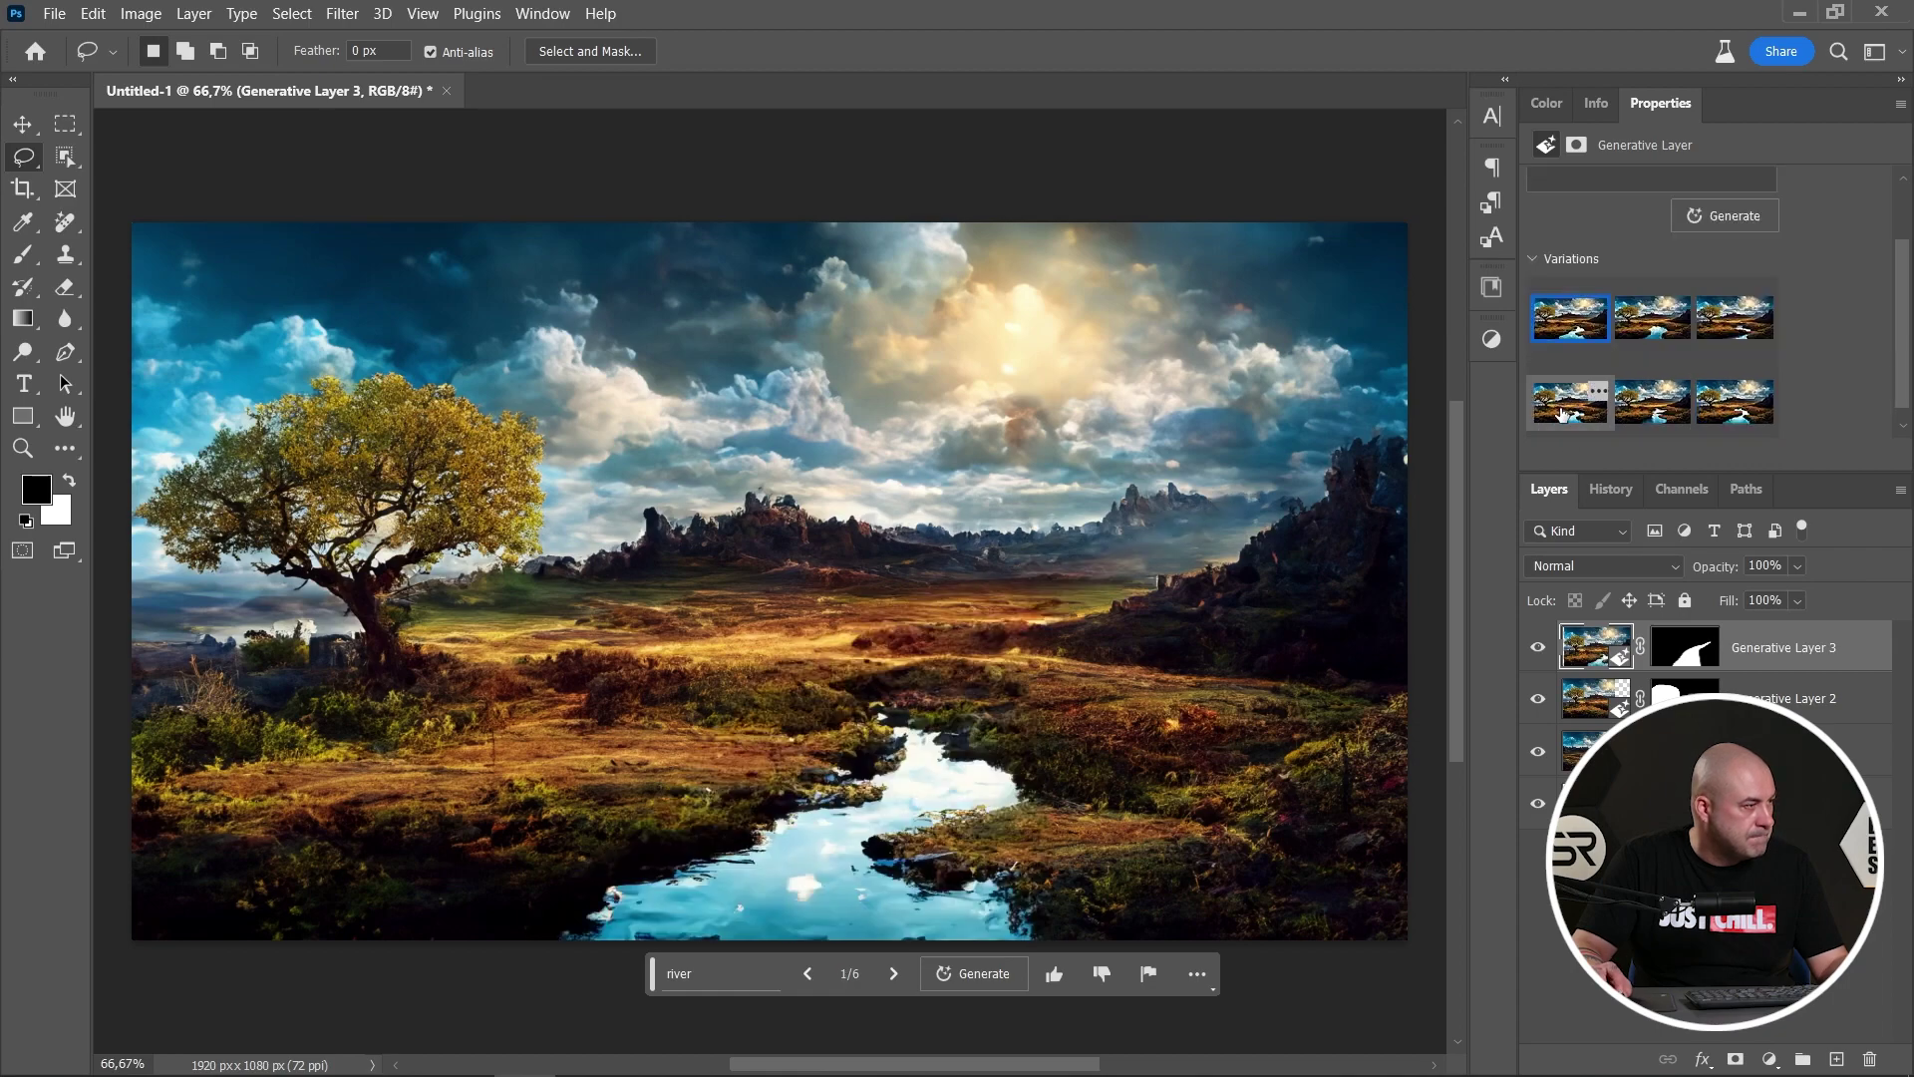
pyautogui.click(1650, 407)
pyautogui.click(1734, 404)
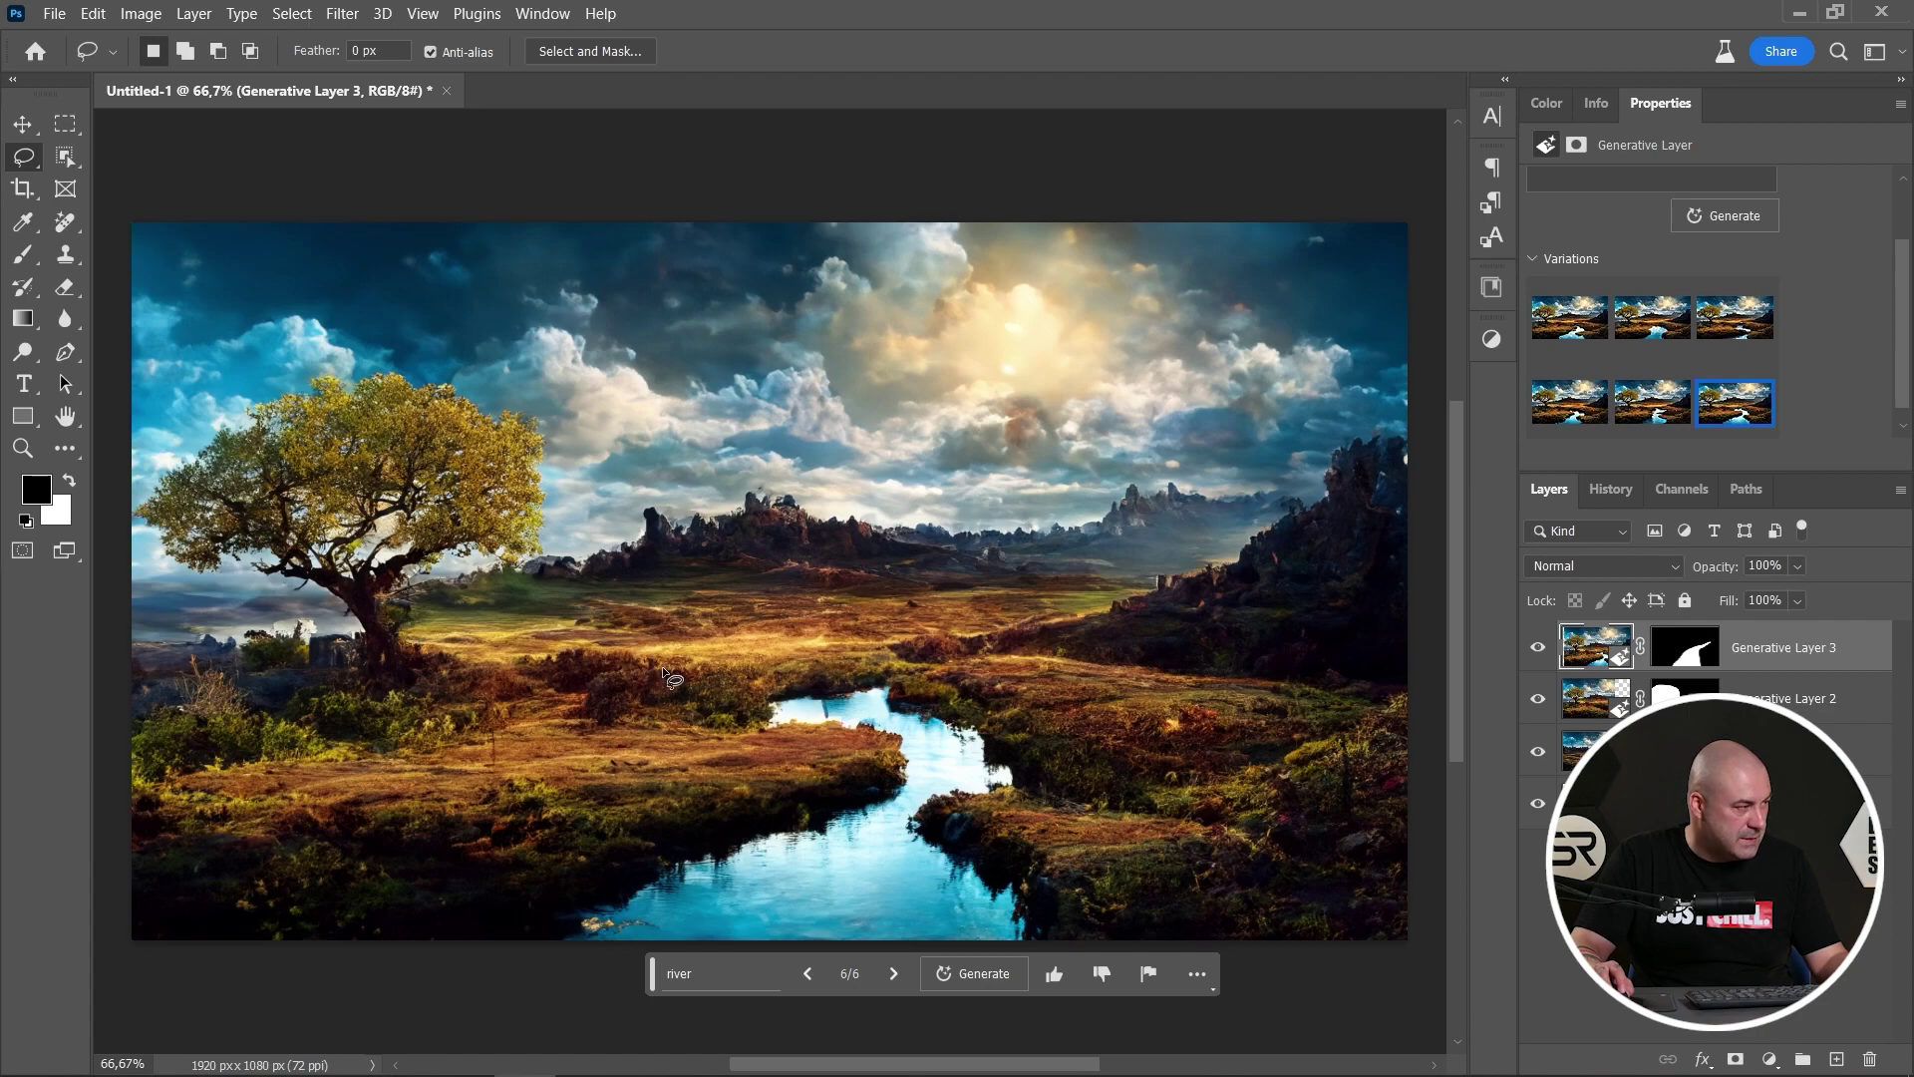
# - Lasso a rounded area on the grass between the tree and the river and generatively fill it with "magic animal"
pyautogui.moveTo(663, 671)
pyautogui.mouseDown()
pyautogui.moveTo(561, 713)
pyautogui.moveTo(585, 797)
pyautogui.moveTo(713, 804)
pyautogui.mouseUp()
pyautogui.moveTo(719, 676); pyautogui.dragTo(721, 680)
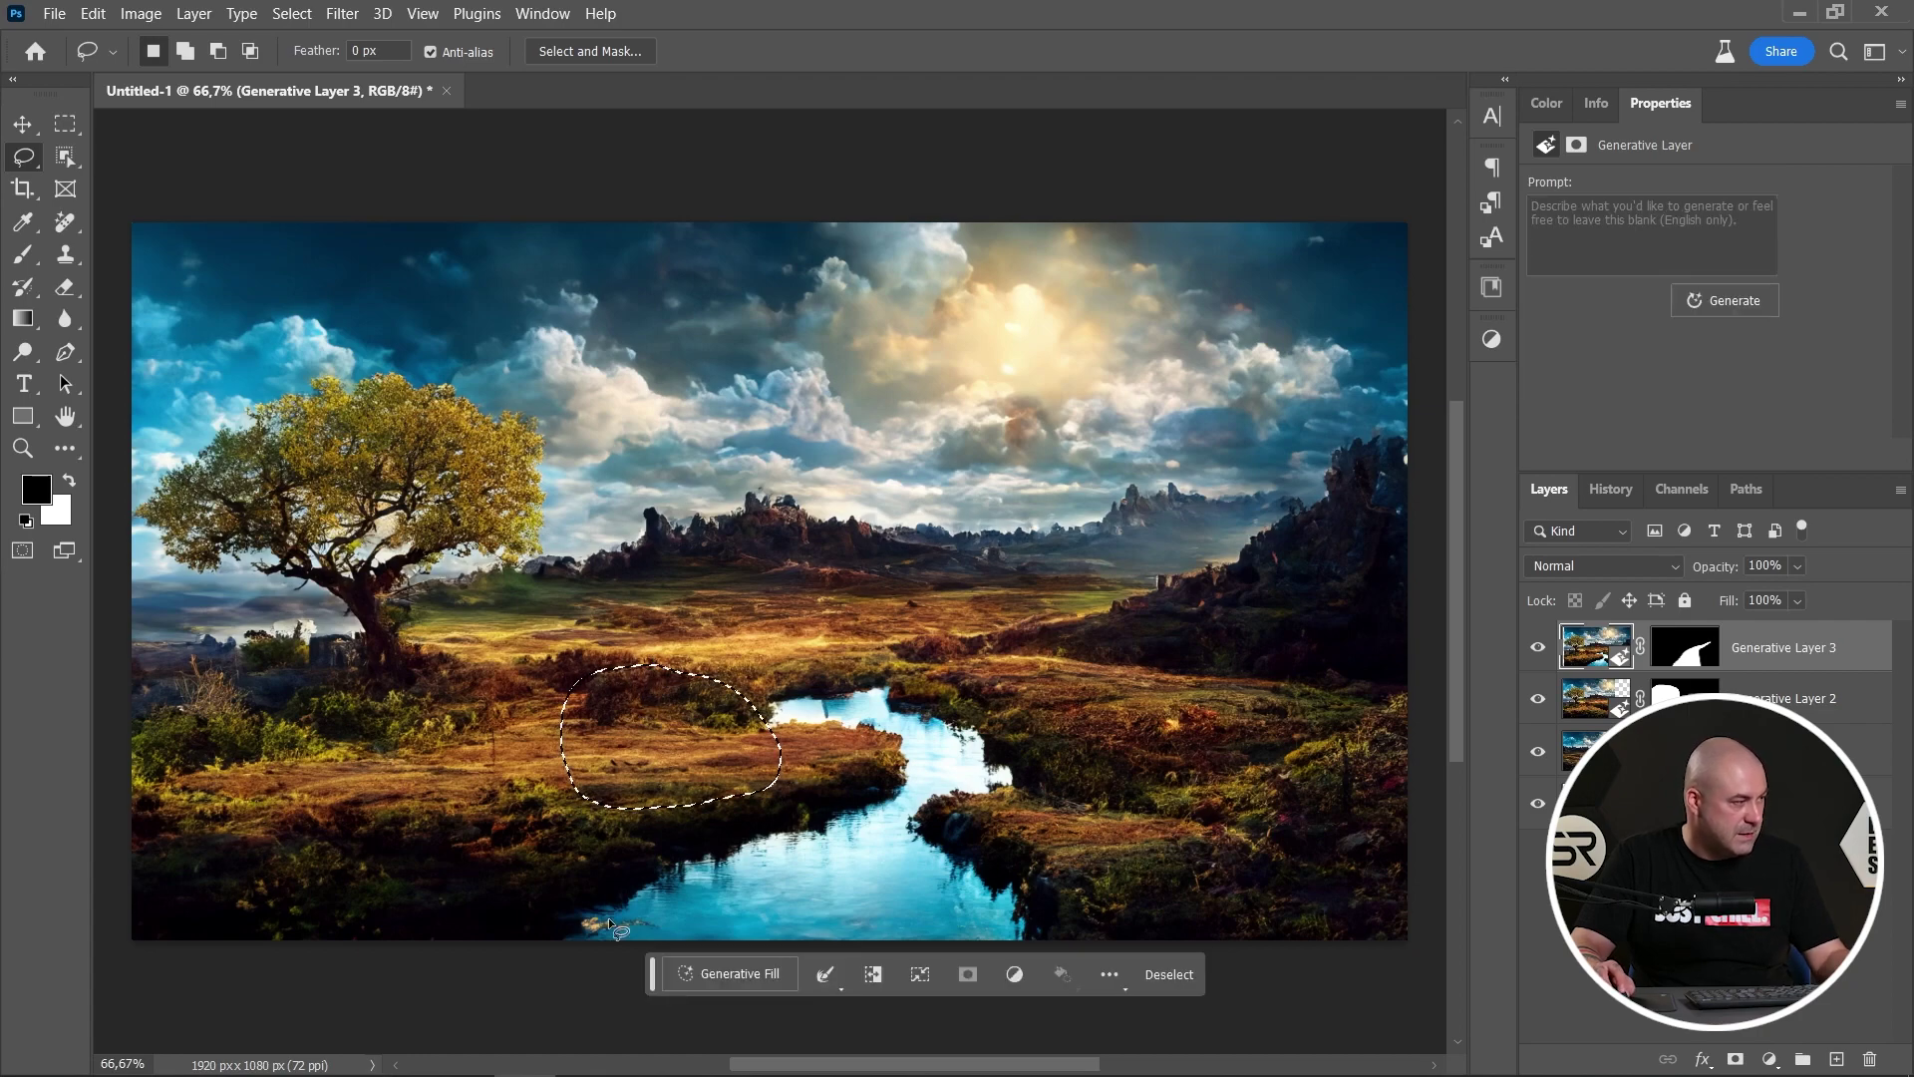
pyautogui.click(720, 972)
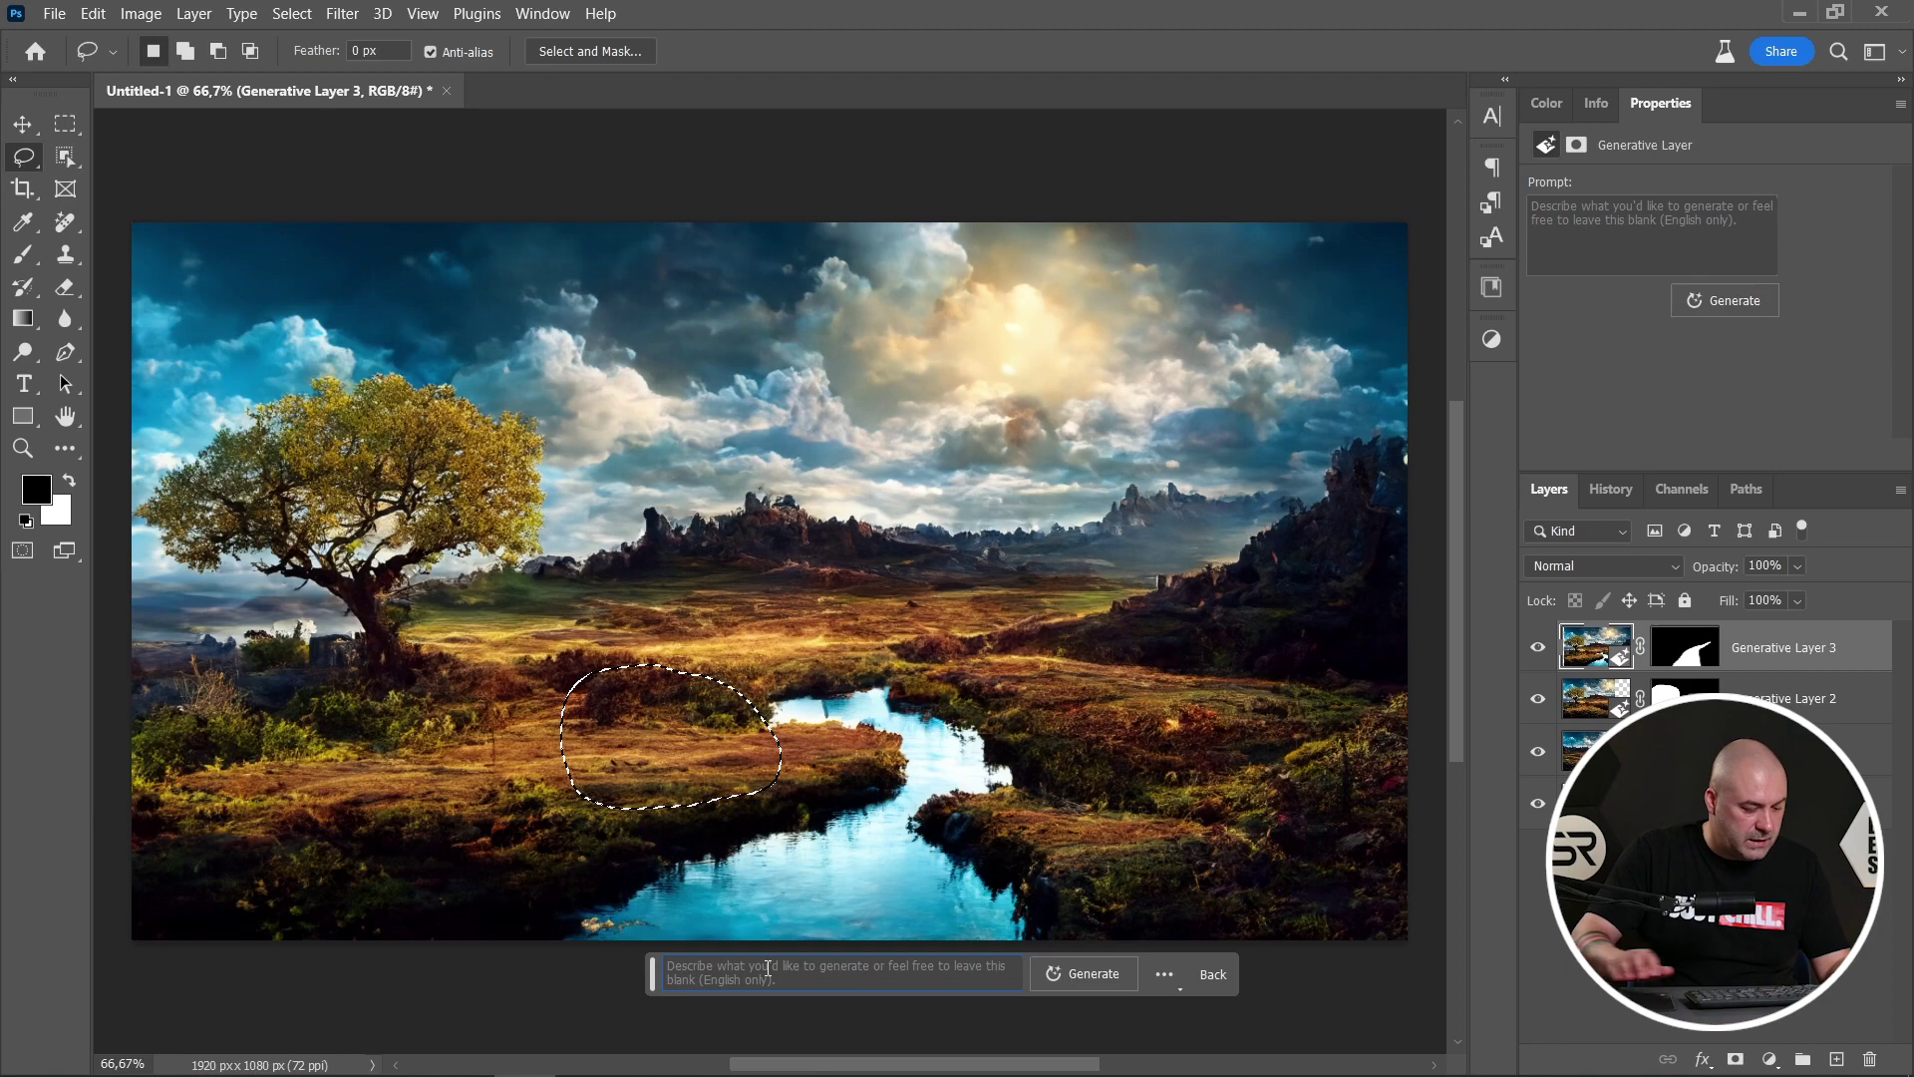
pyautogui.write('magic animal')
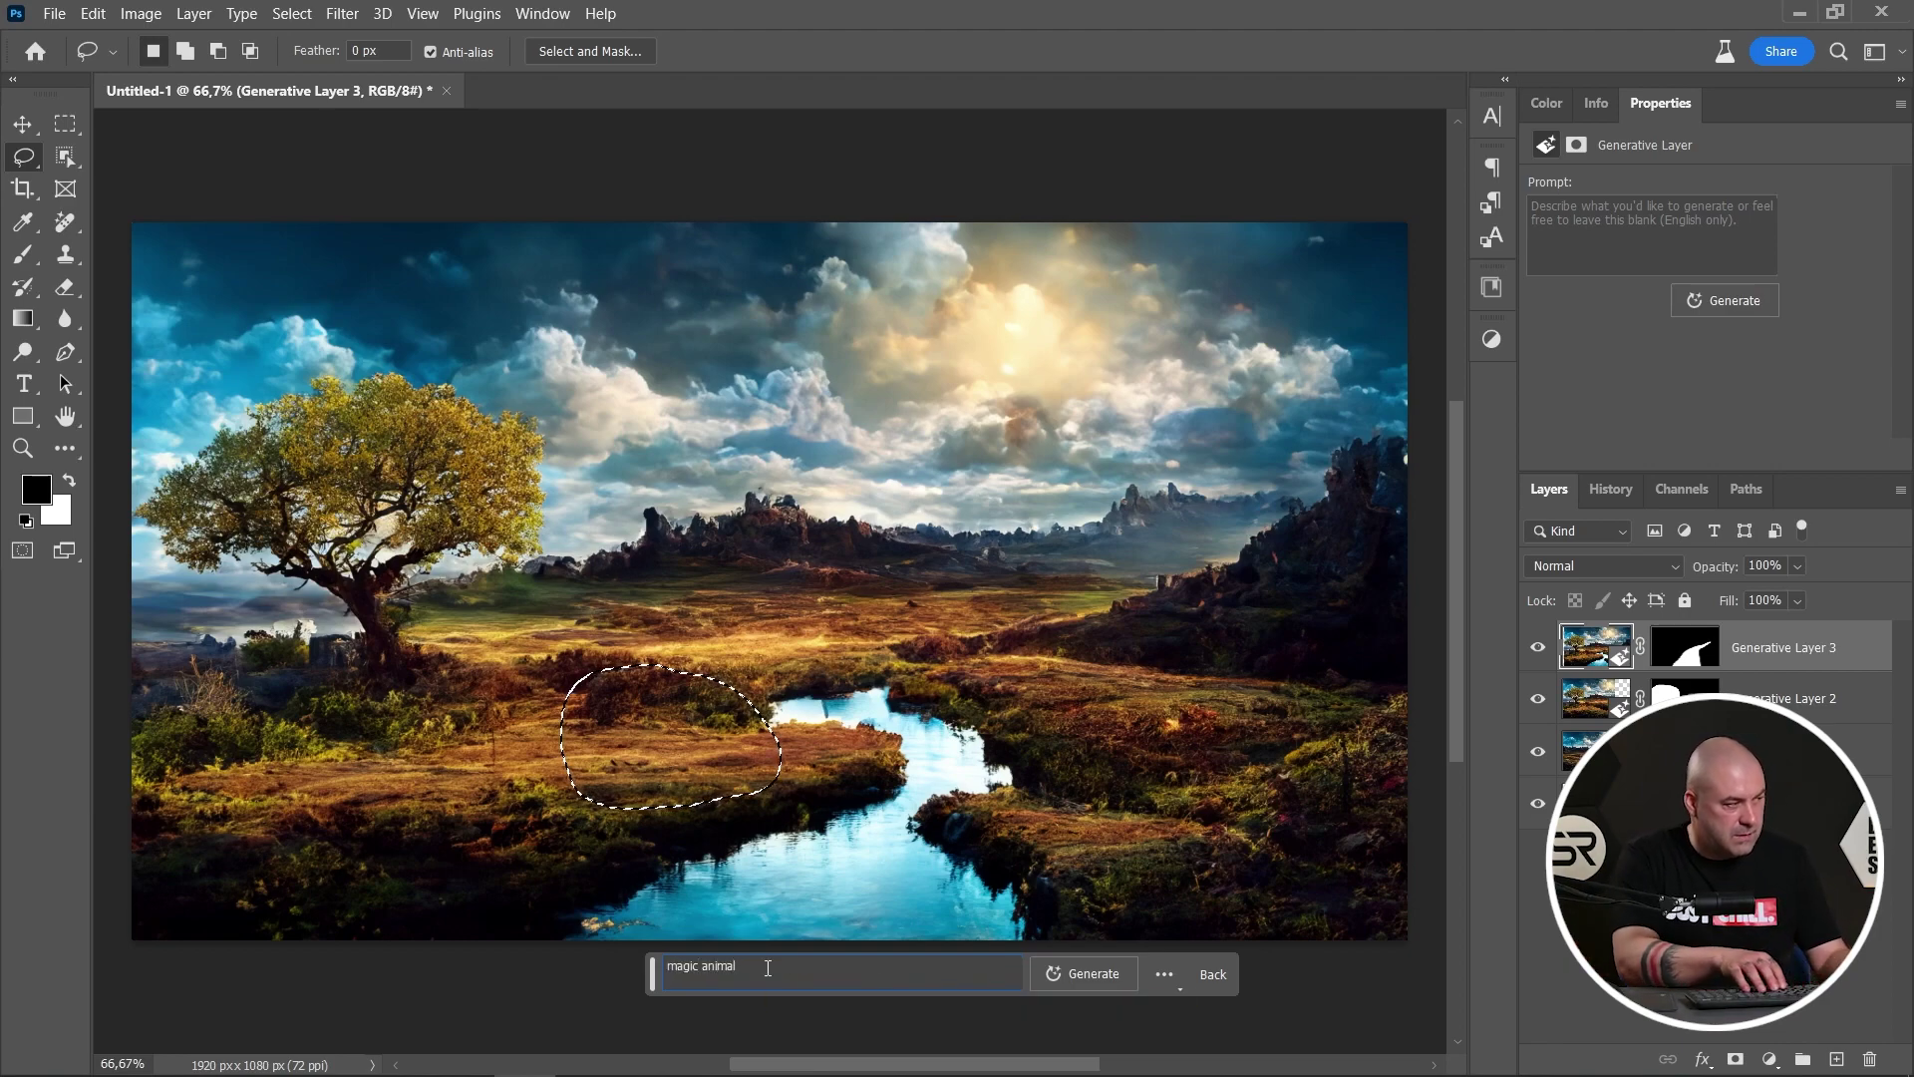
pyautogui.press('Return')
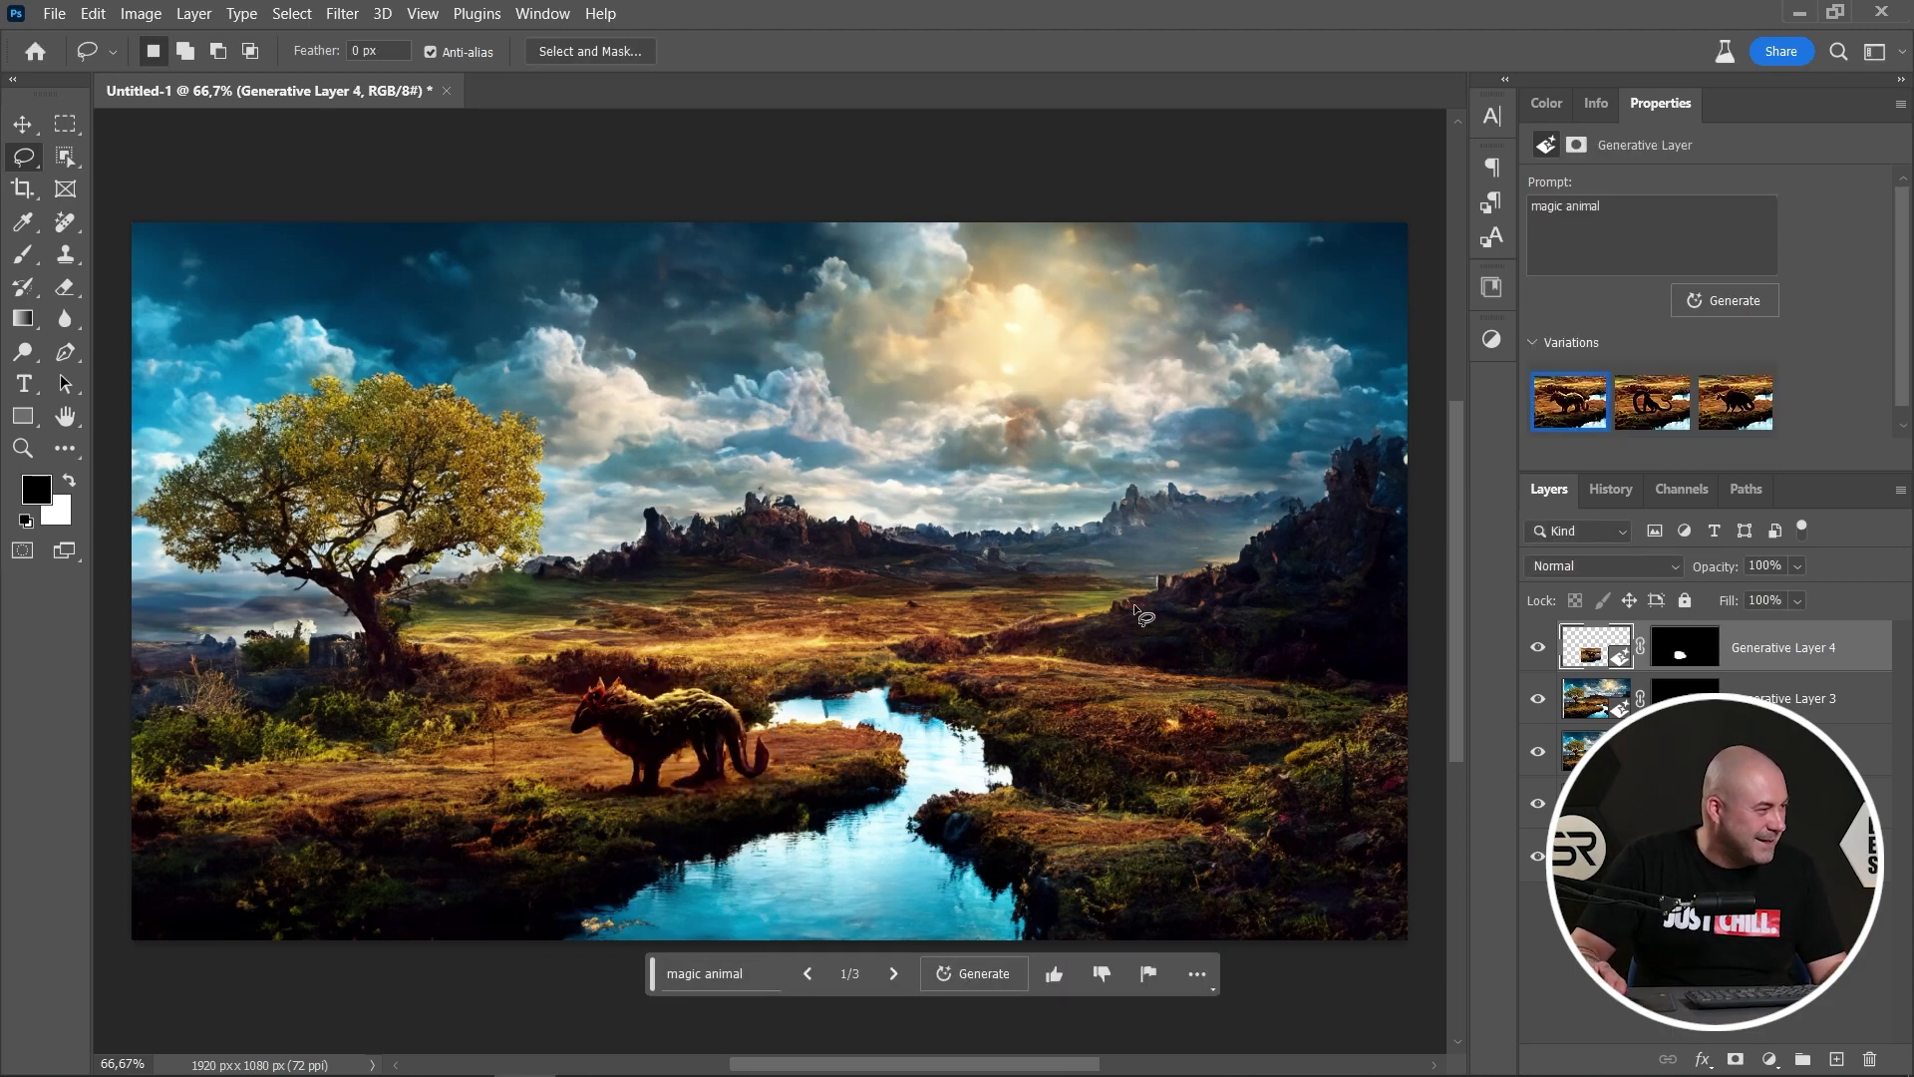
# - Compare the three generated animal variations and return to the first one
pyautogui.click(1650, 407)
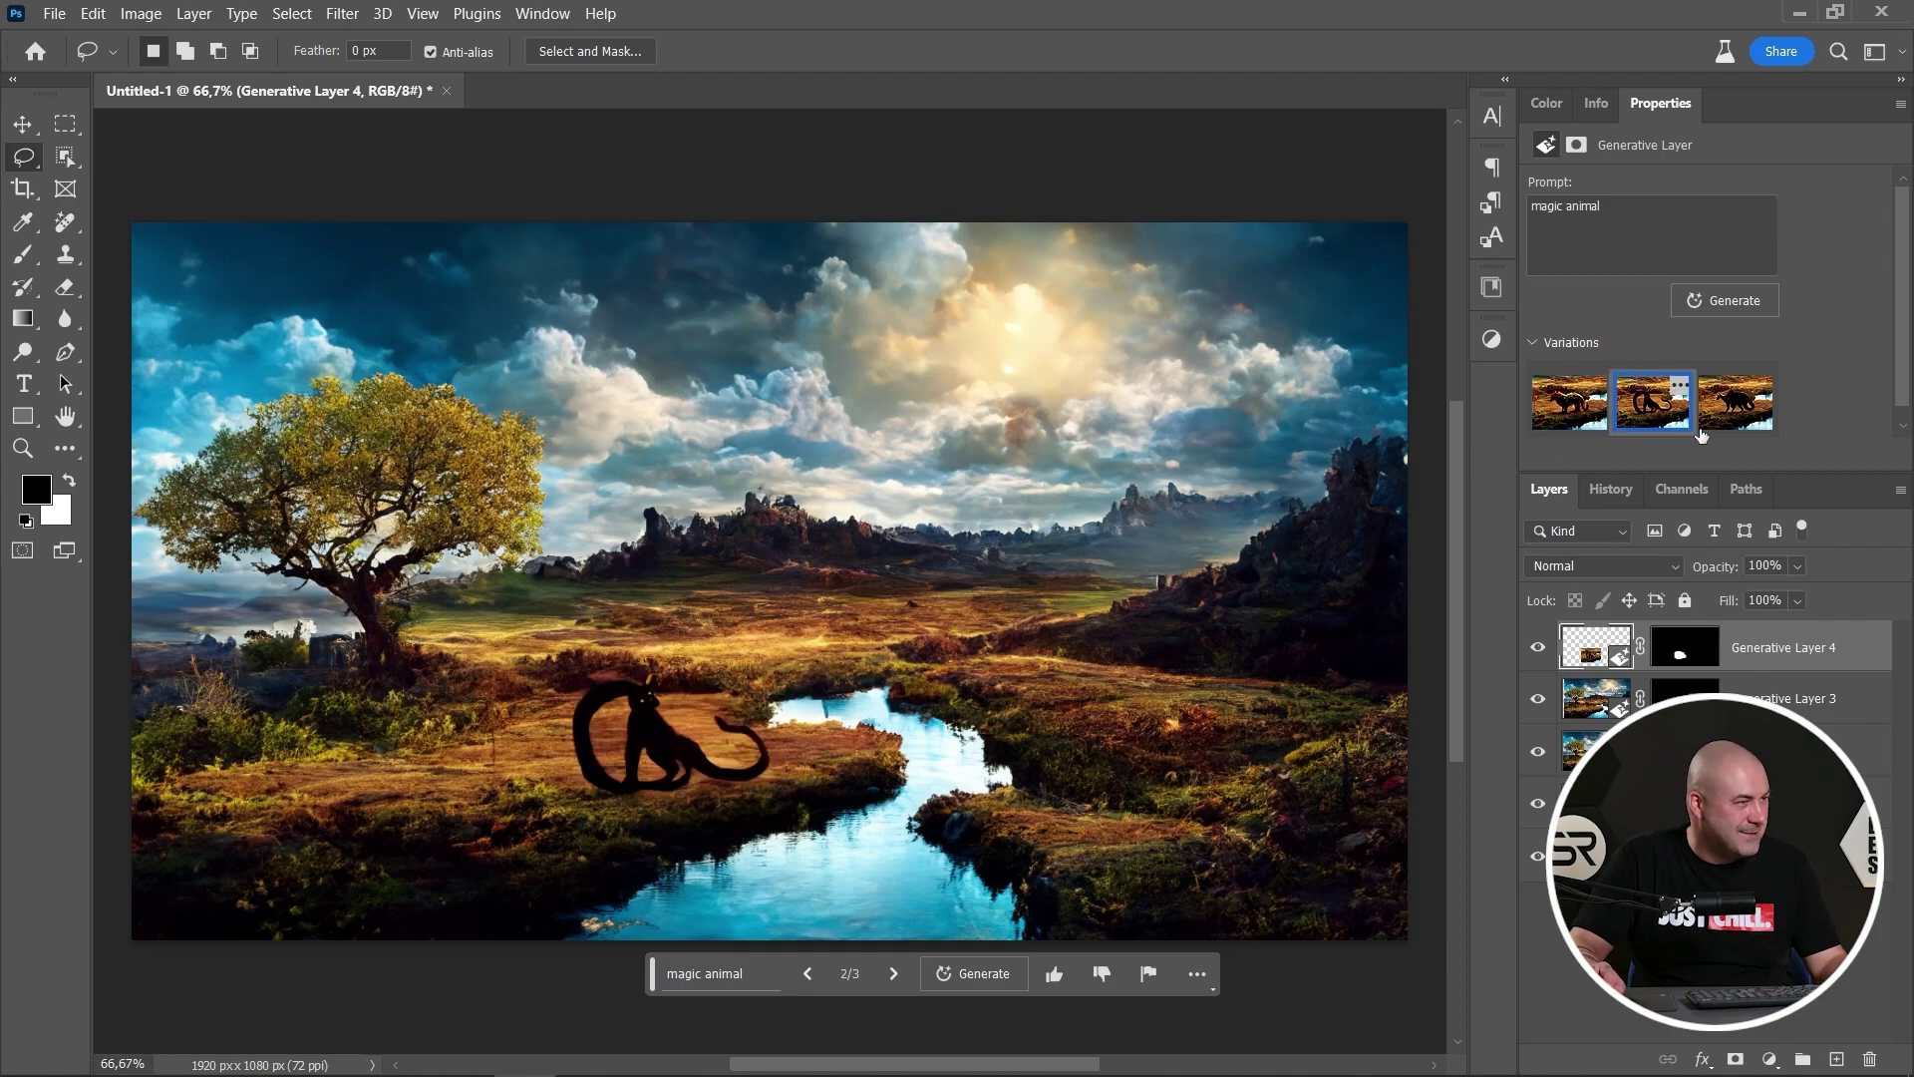
pyautogui.click(1727, 412)
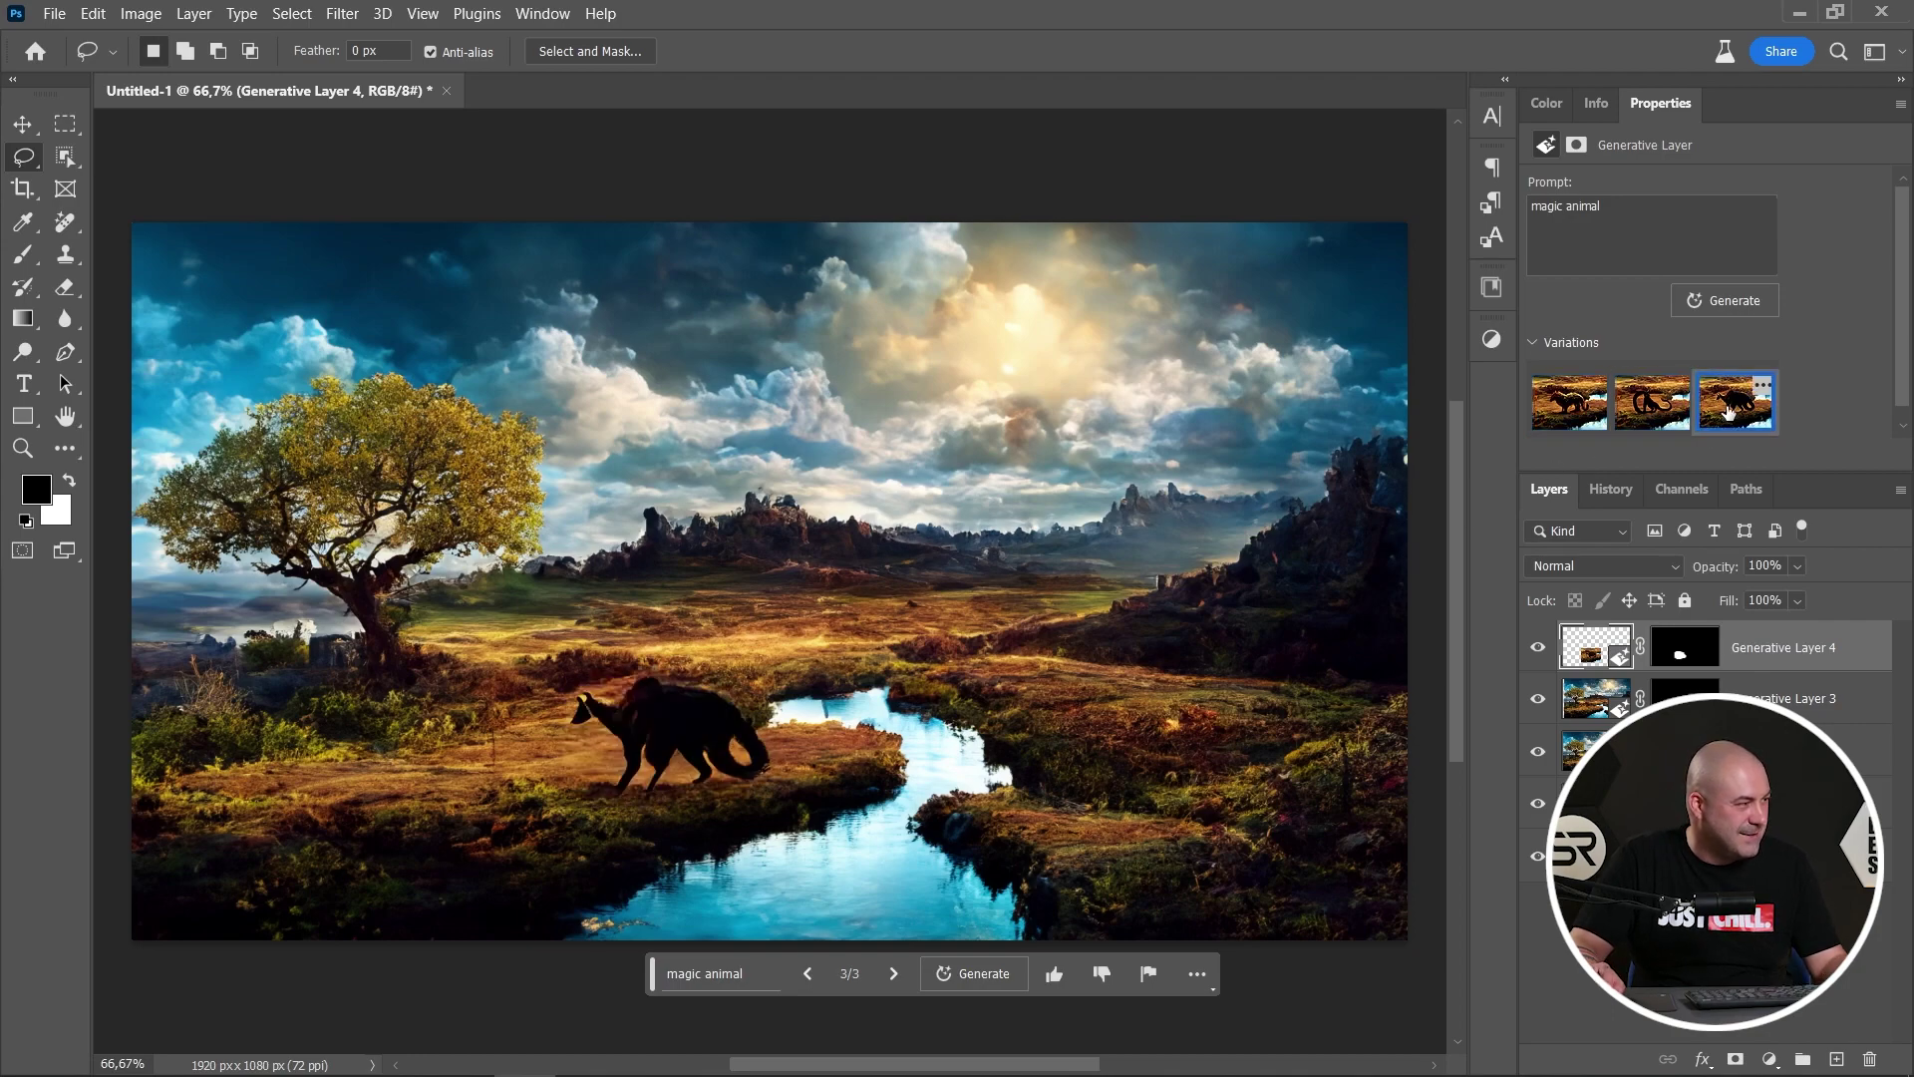
pyautogui.click(1563, 422)
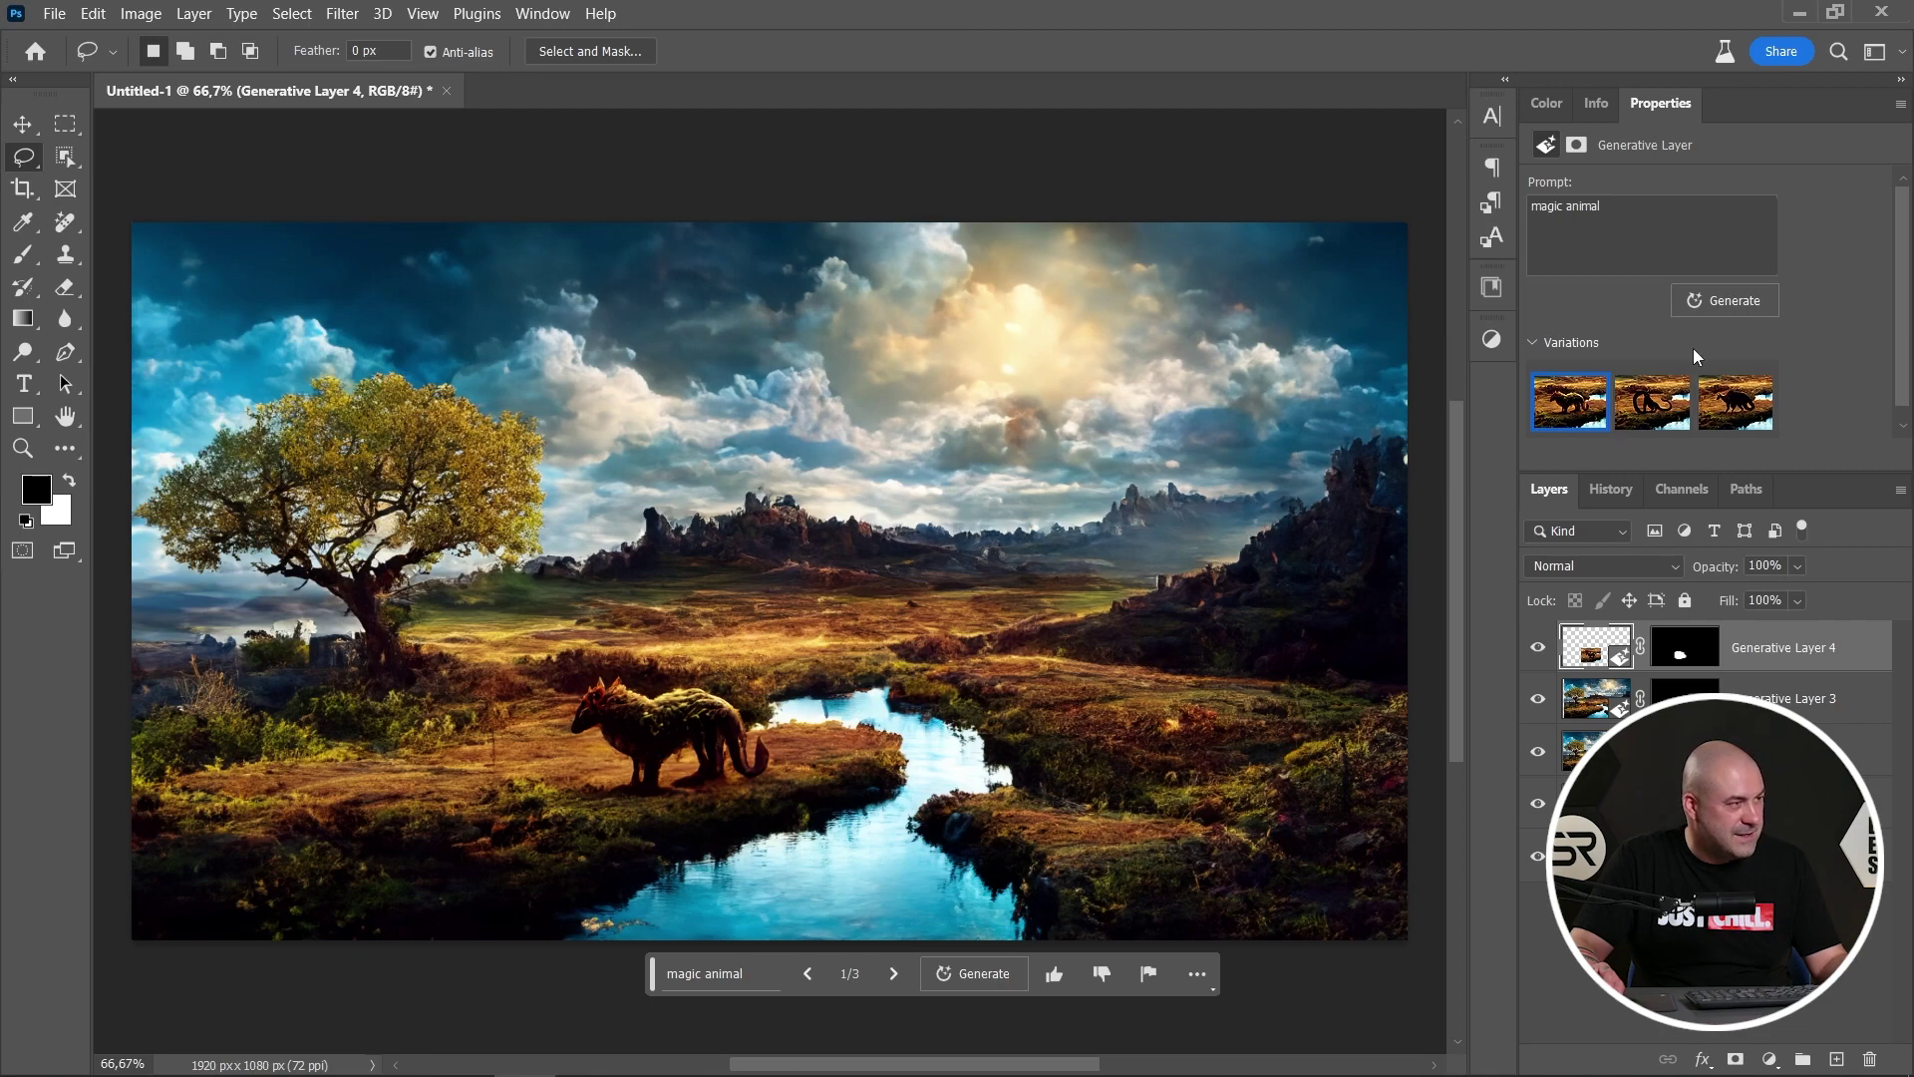
# - Generate another set of "magic animal" variations and preview the second and third ones
pyautogui.click(1722, 300)
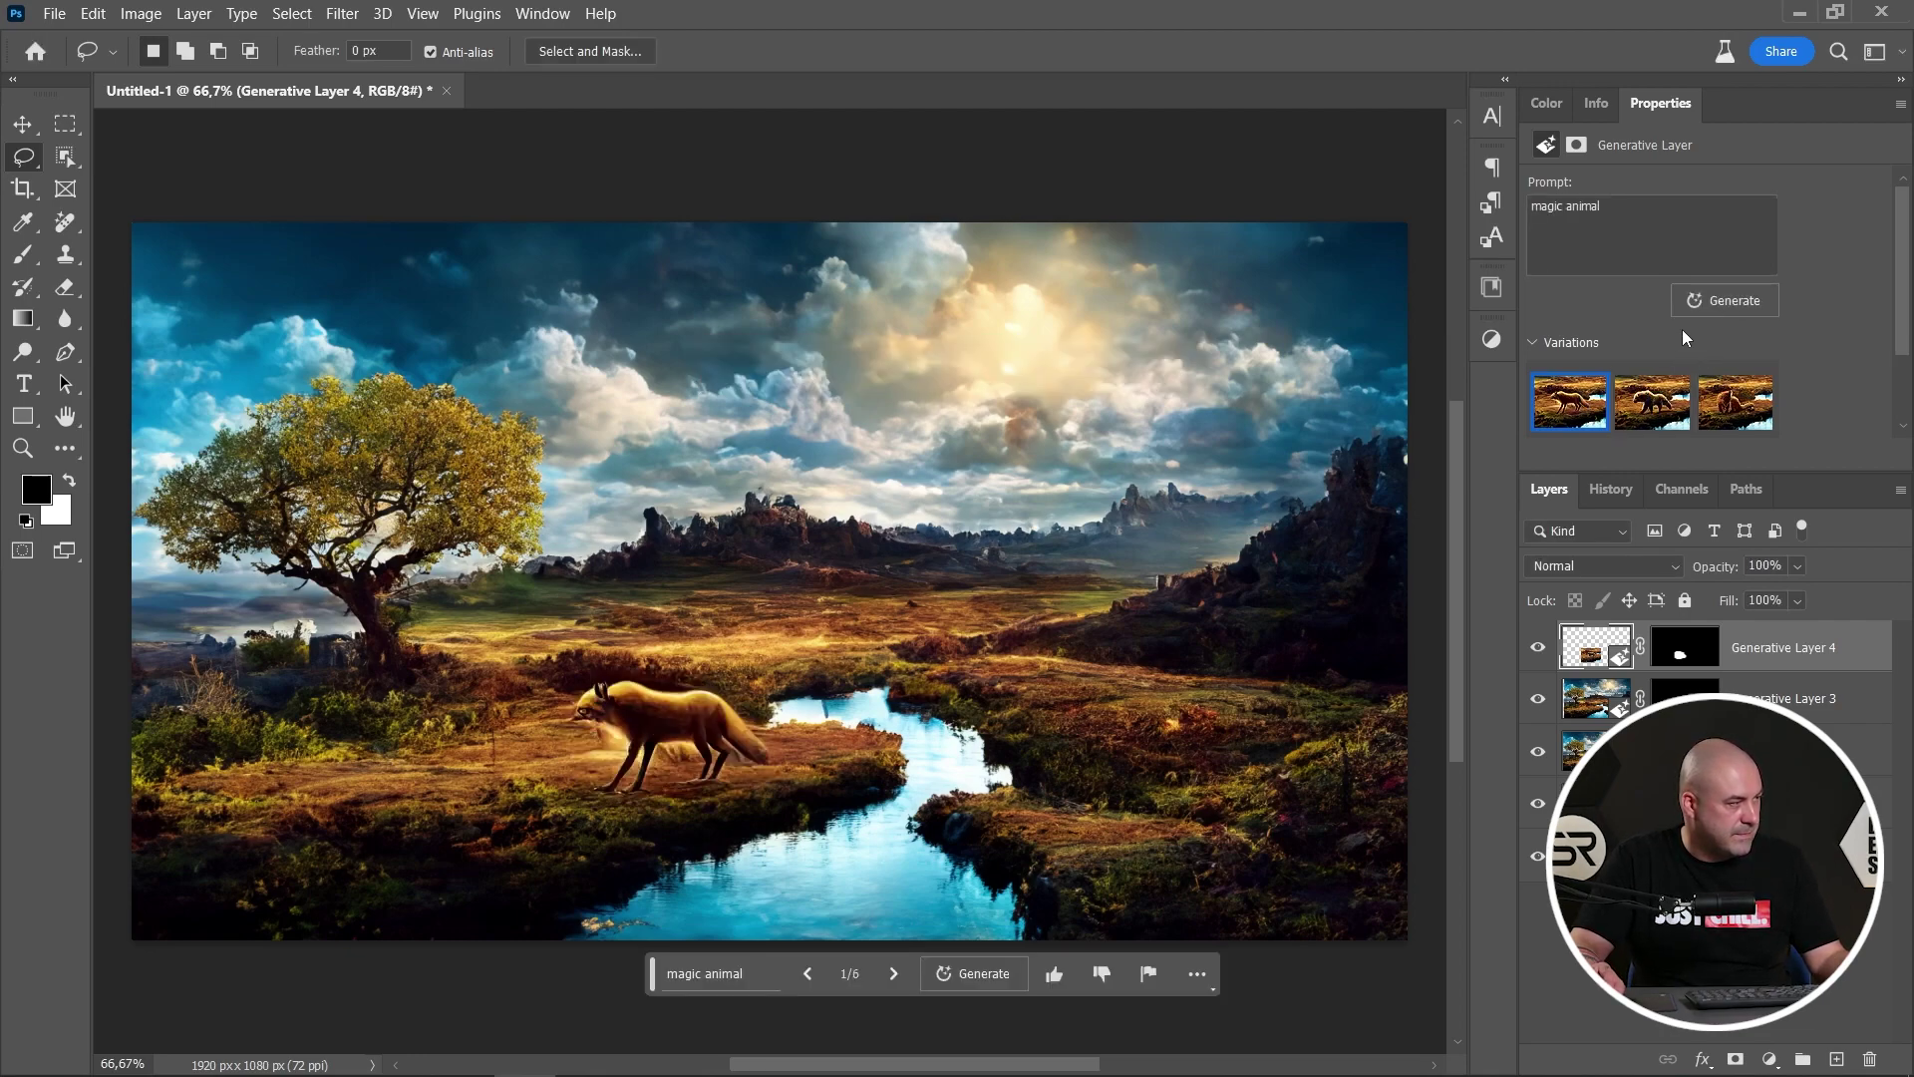
pyautogui.click(1652, 404)
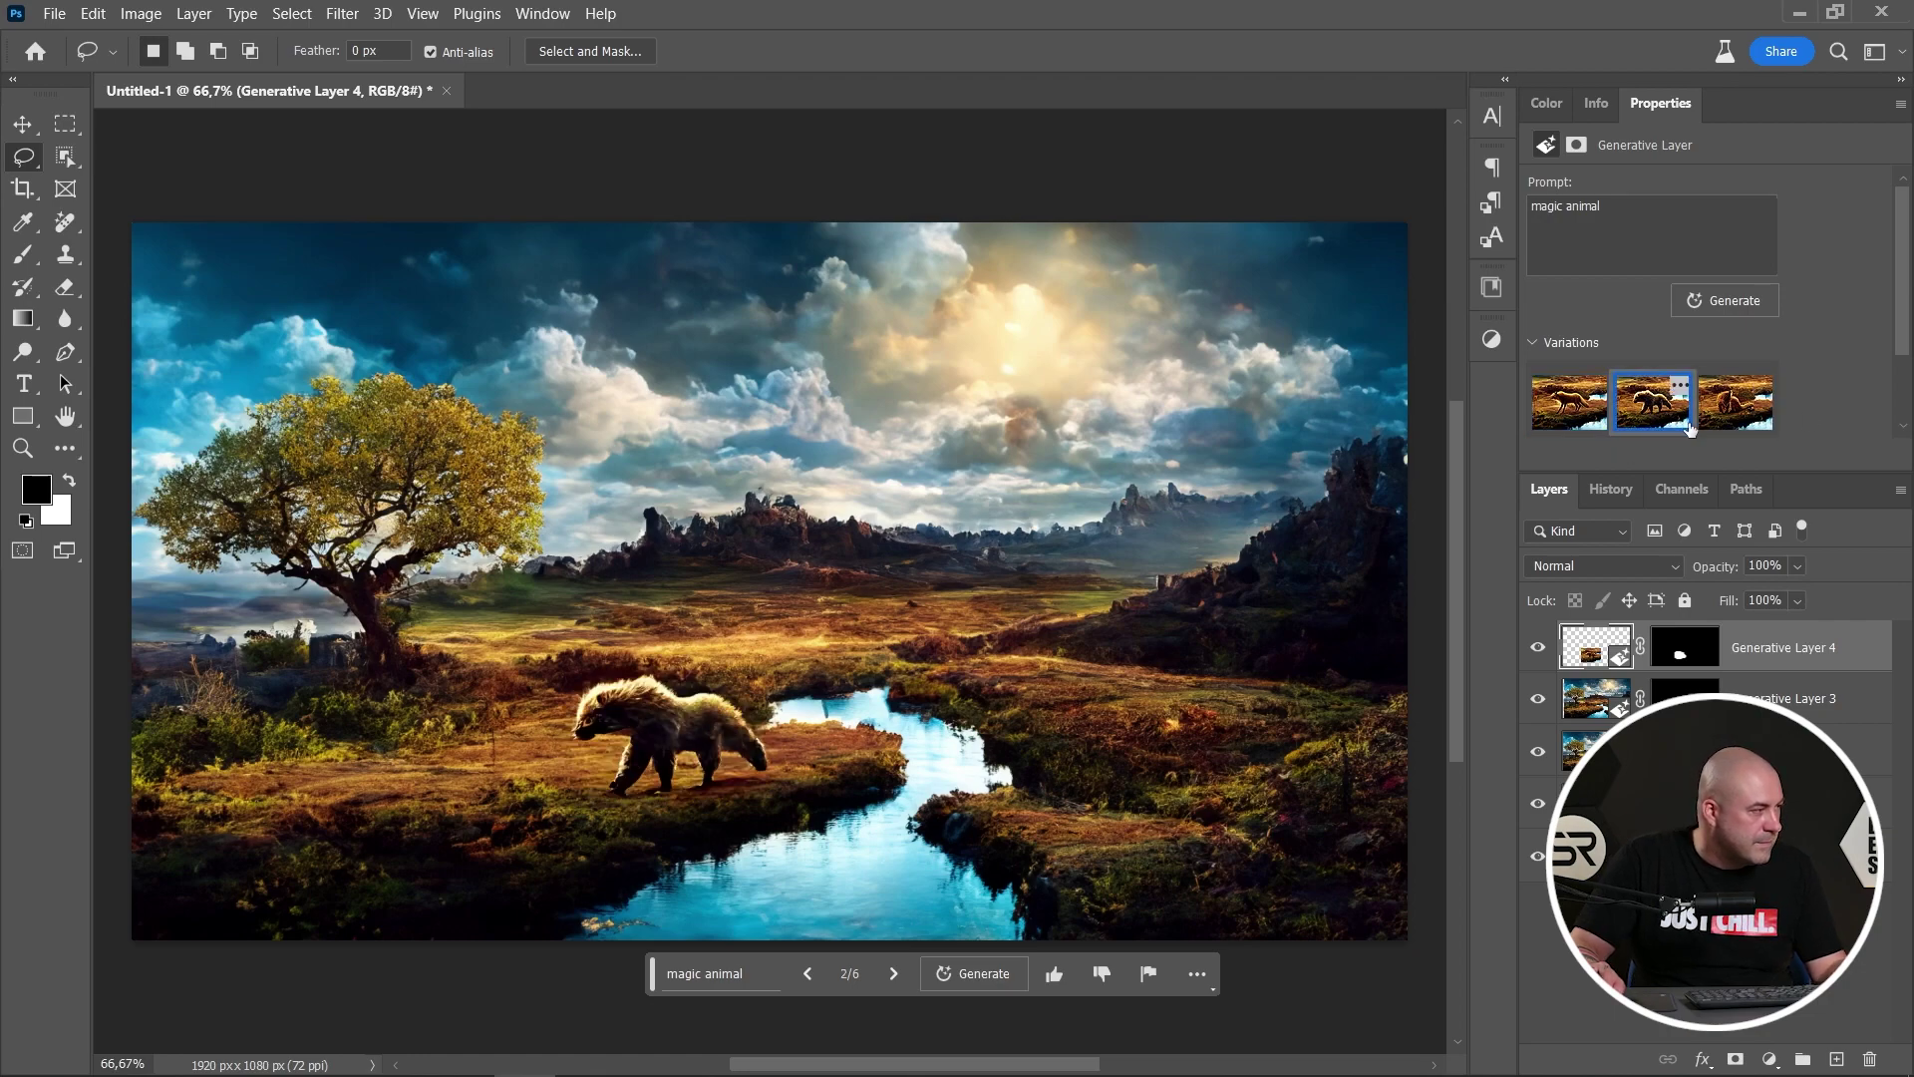
pyautogui.click(1735, 416)
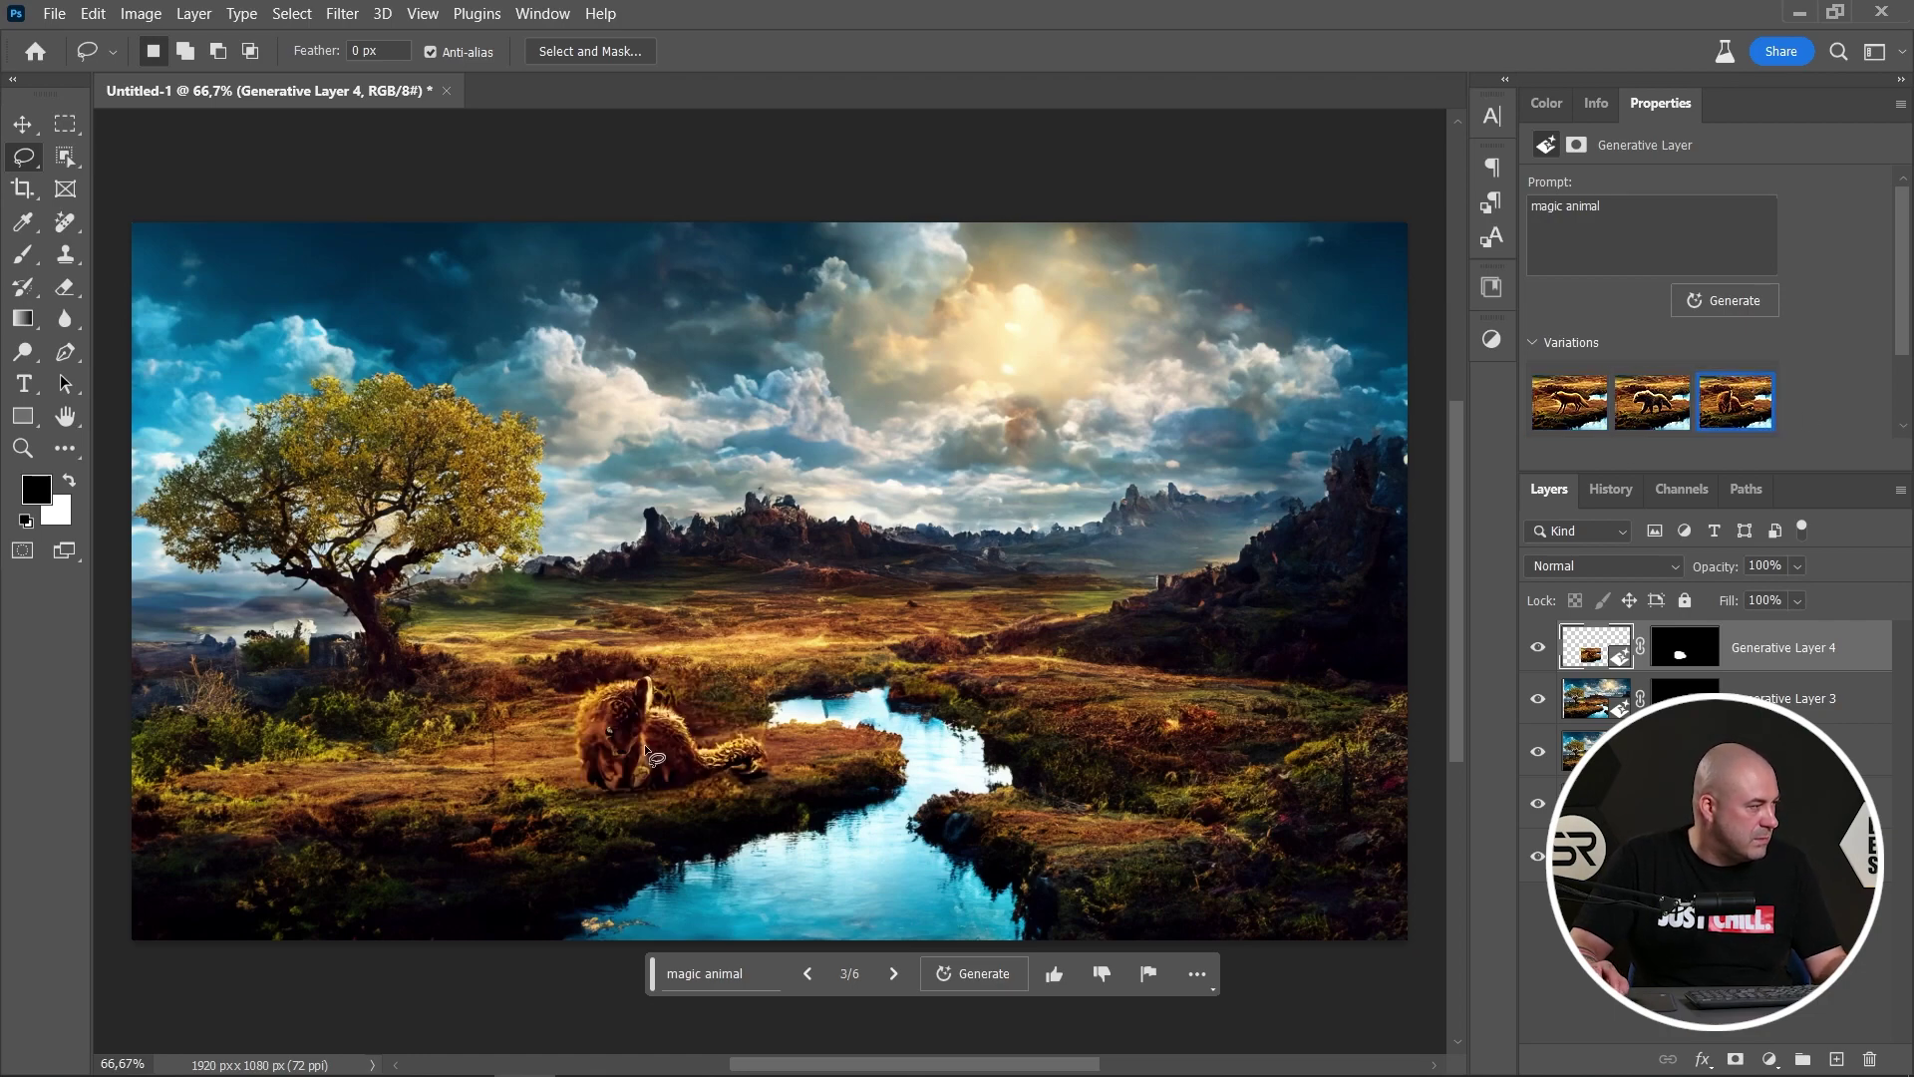
# - Compare the six generated "magic animal" variations and apply the fourth one
pyautogui.click(1642, 424)
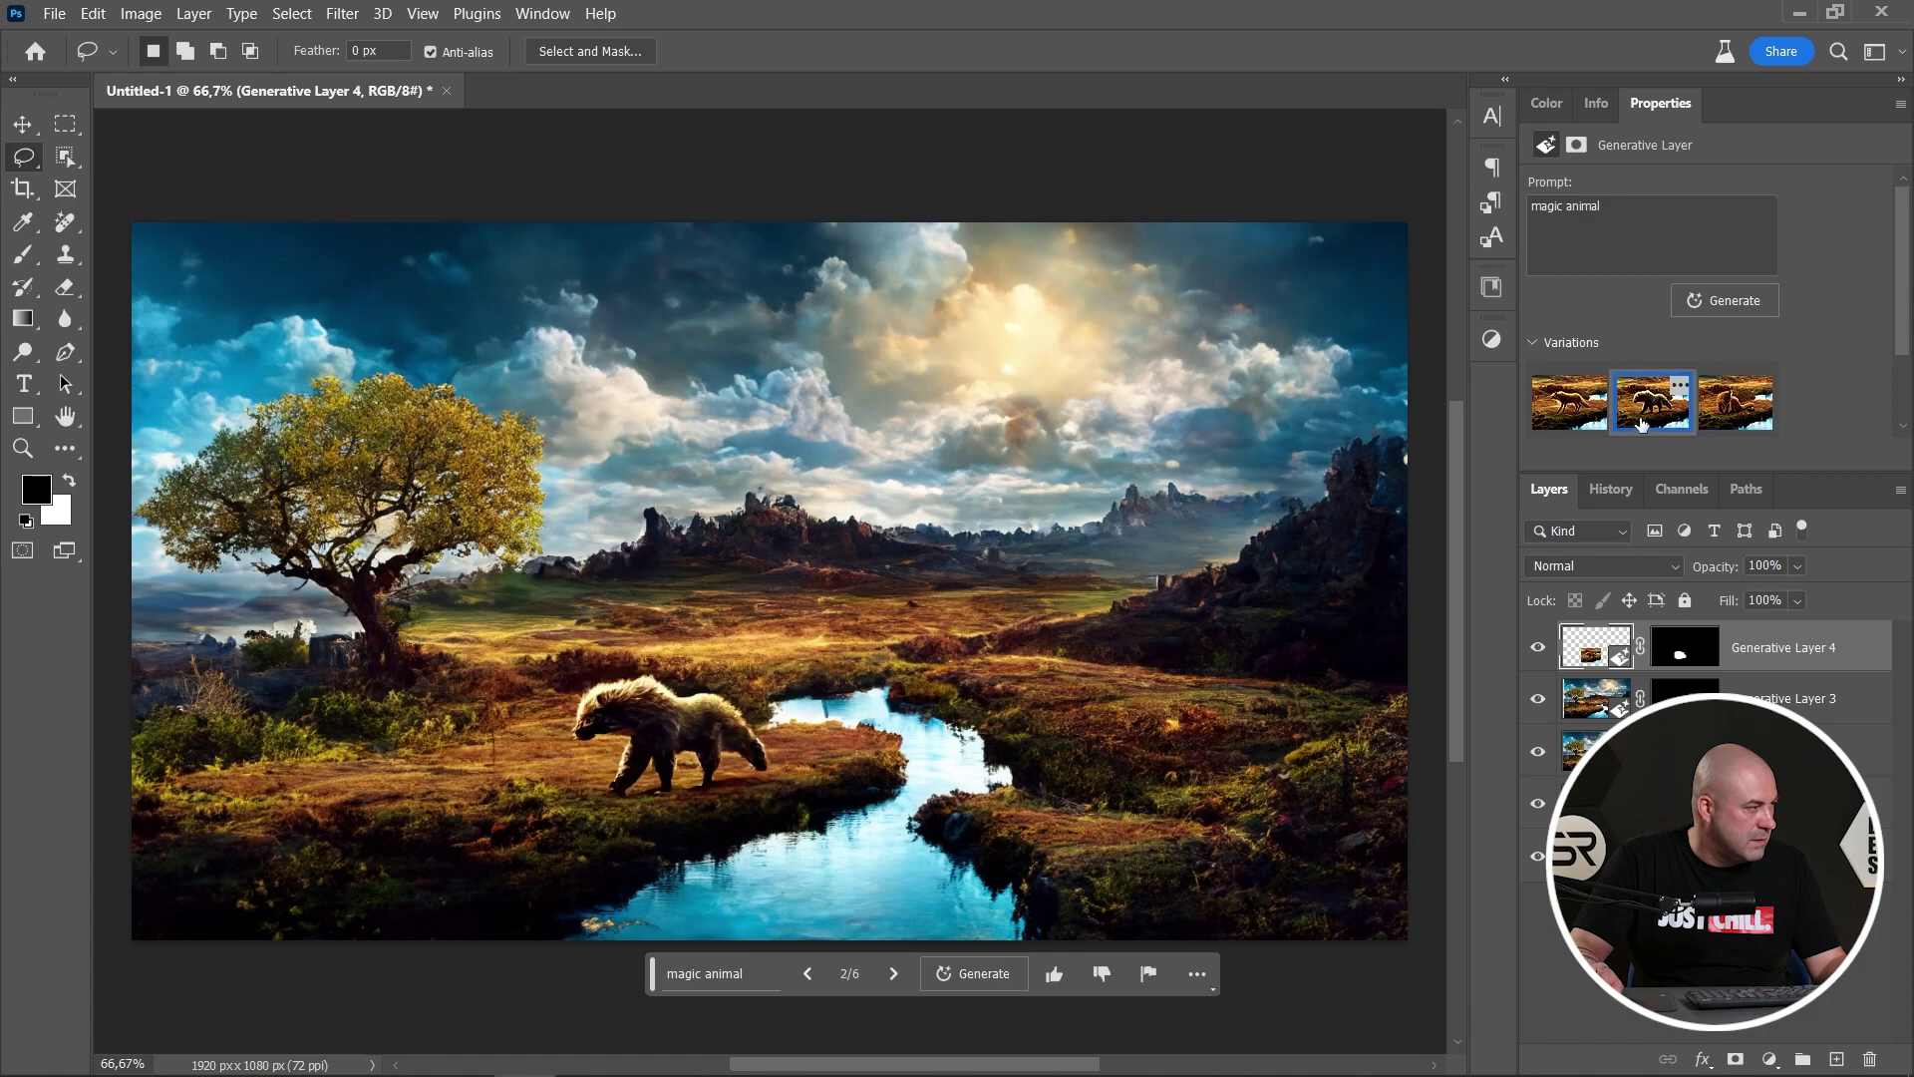
pyautogui.click(893, 973)
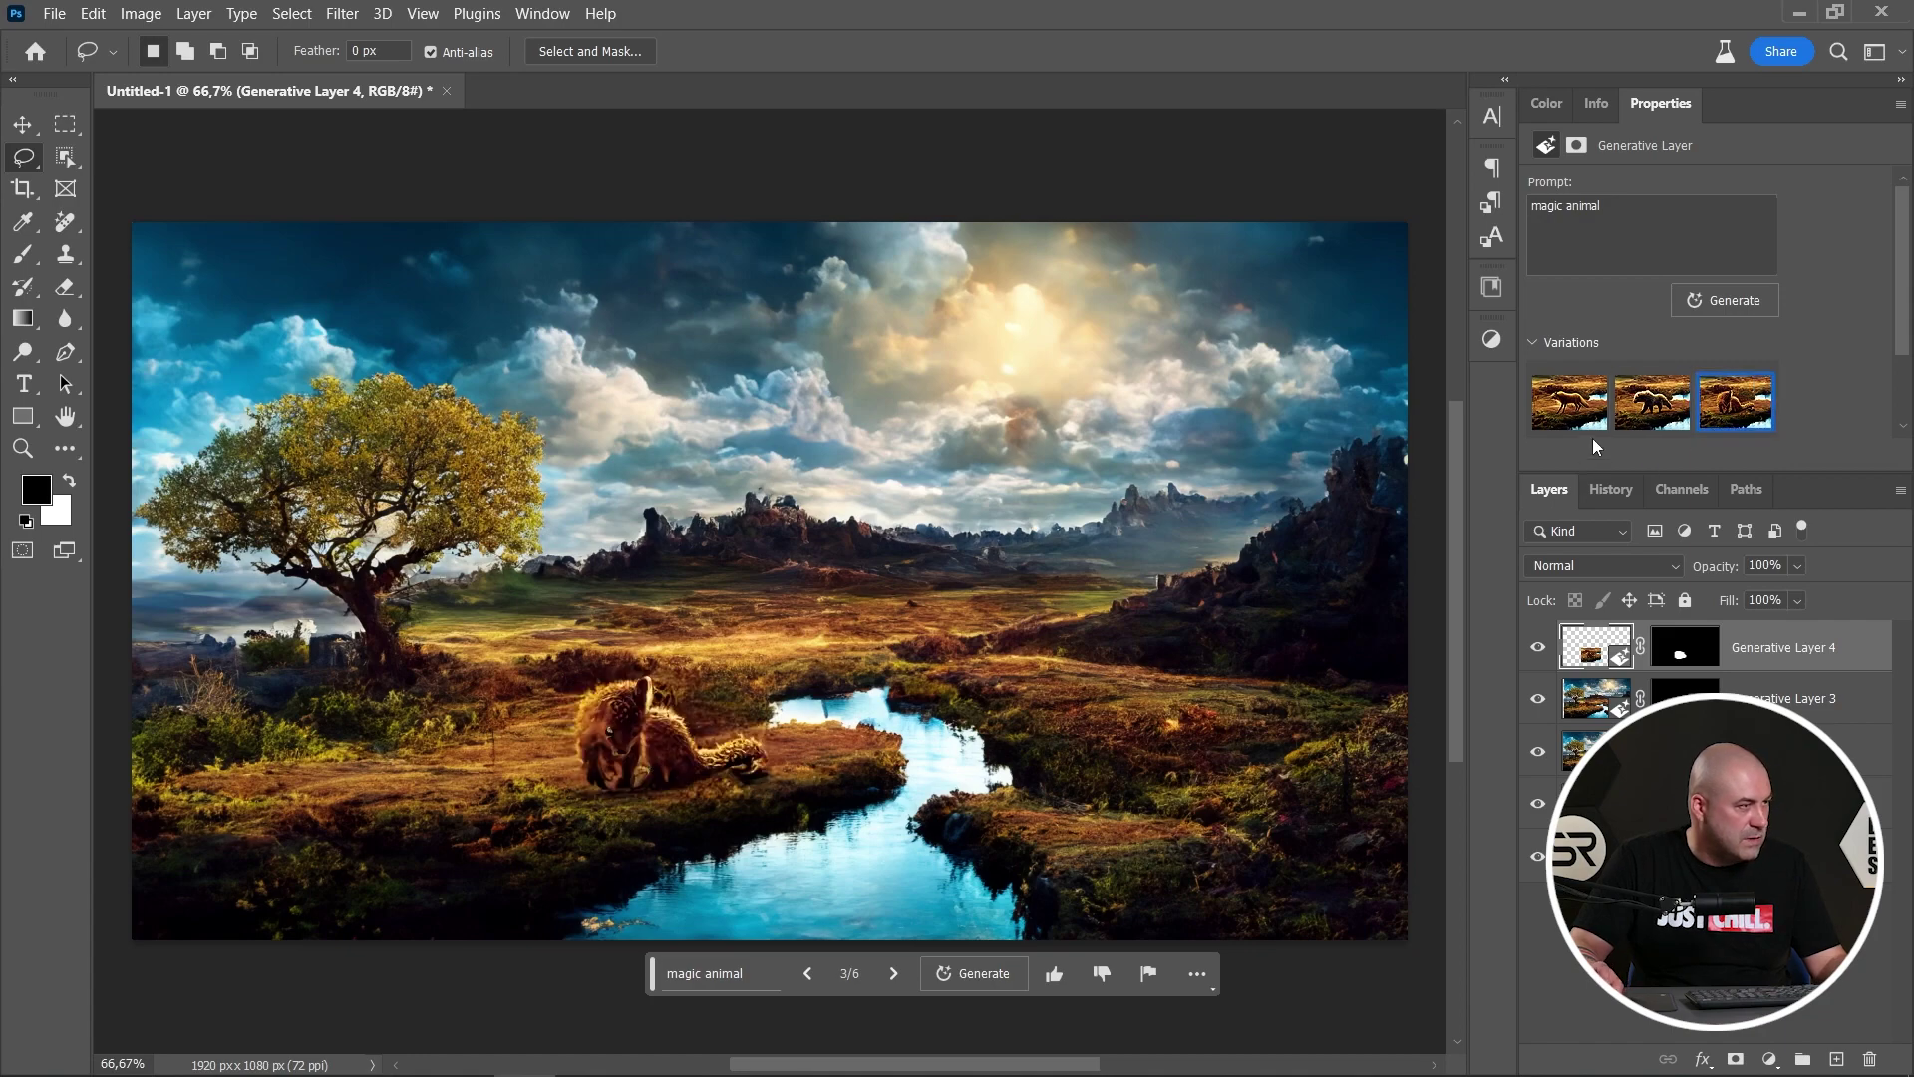
pyautogui.scroll(-2, 1653, 418)
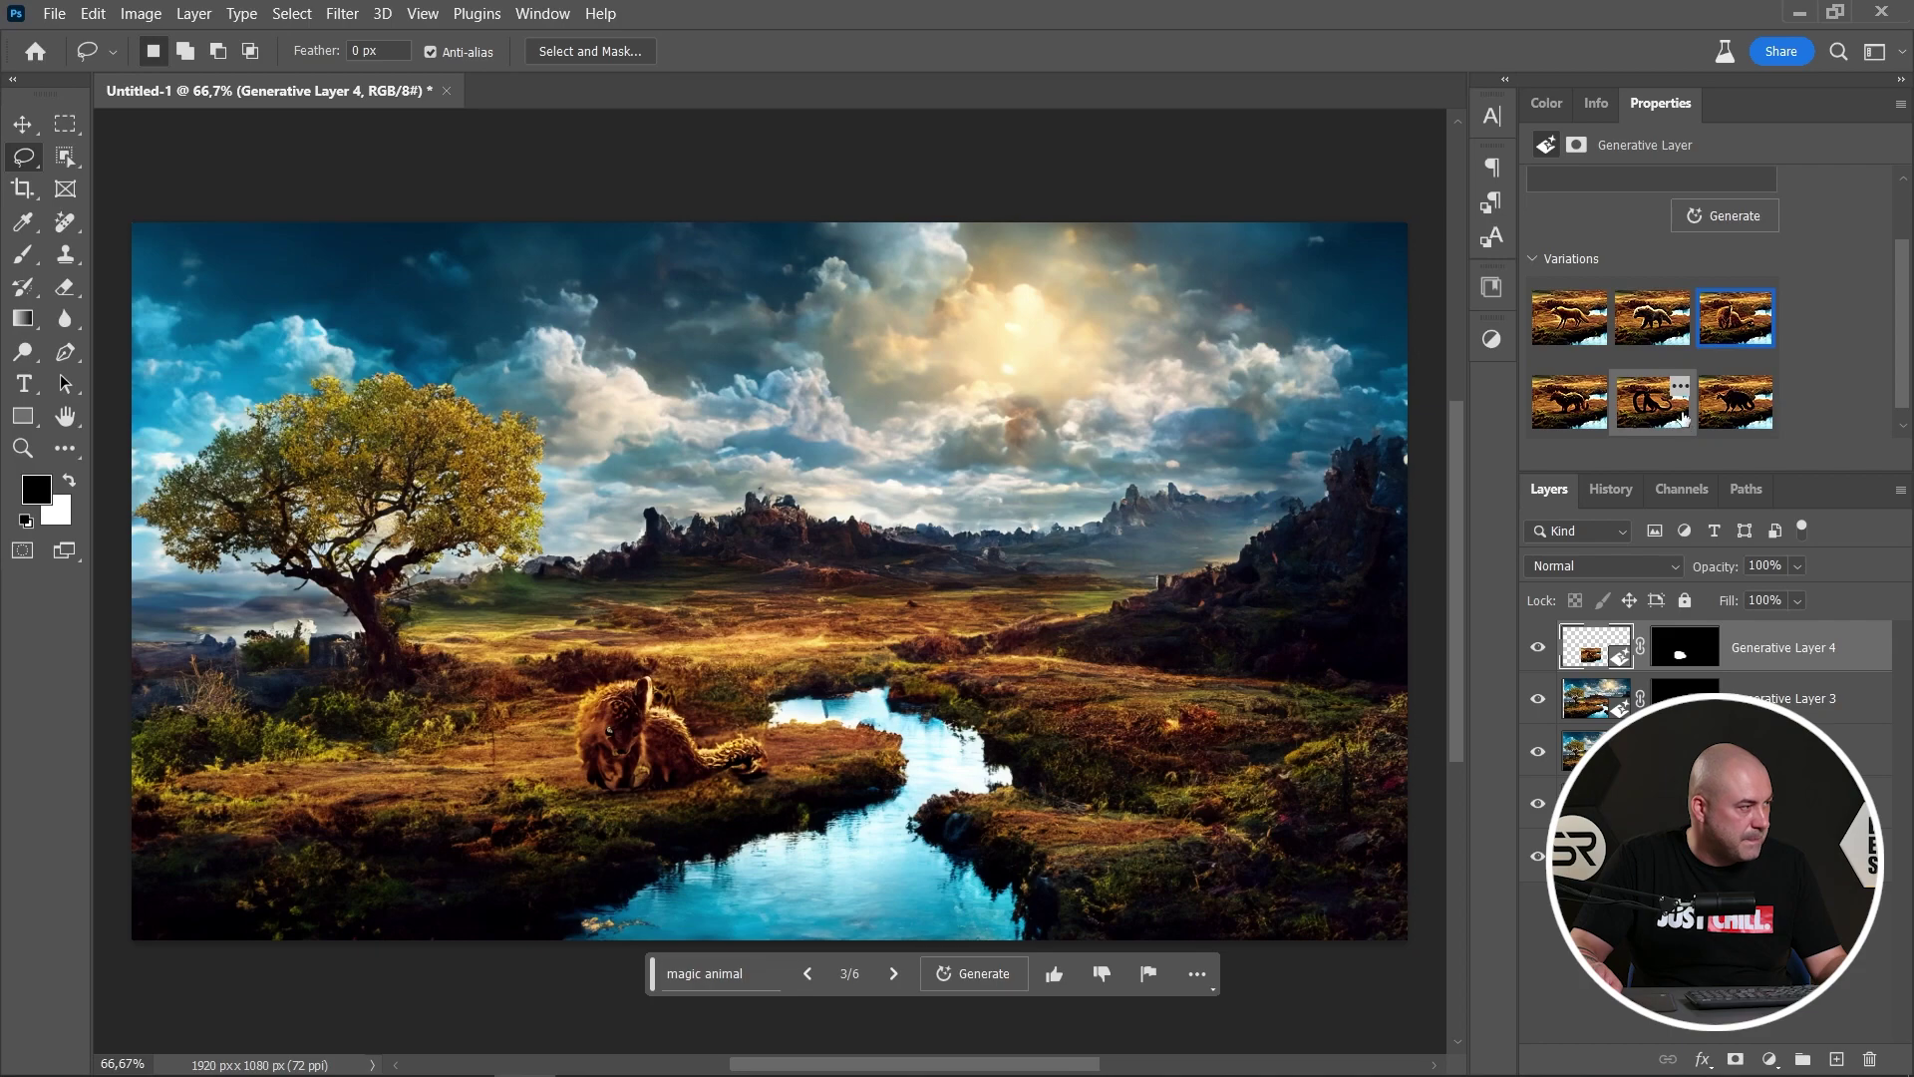
pyautogui.click(1650, 333)
pyautogui.click(1664, 410)
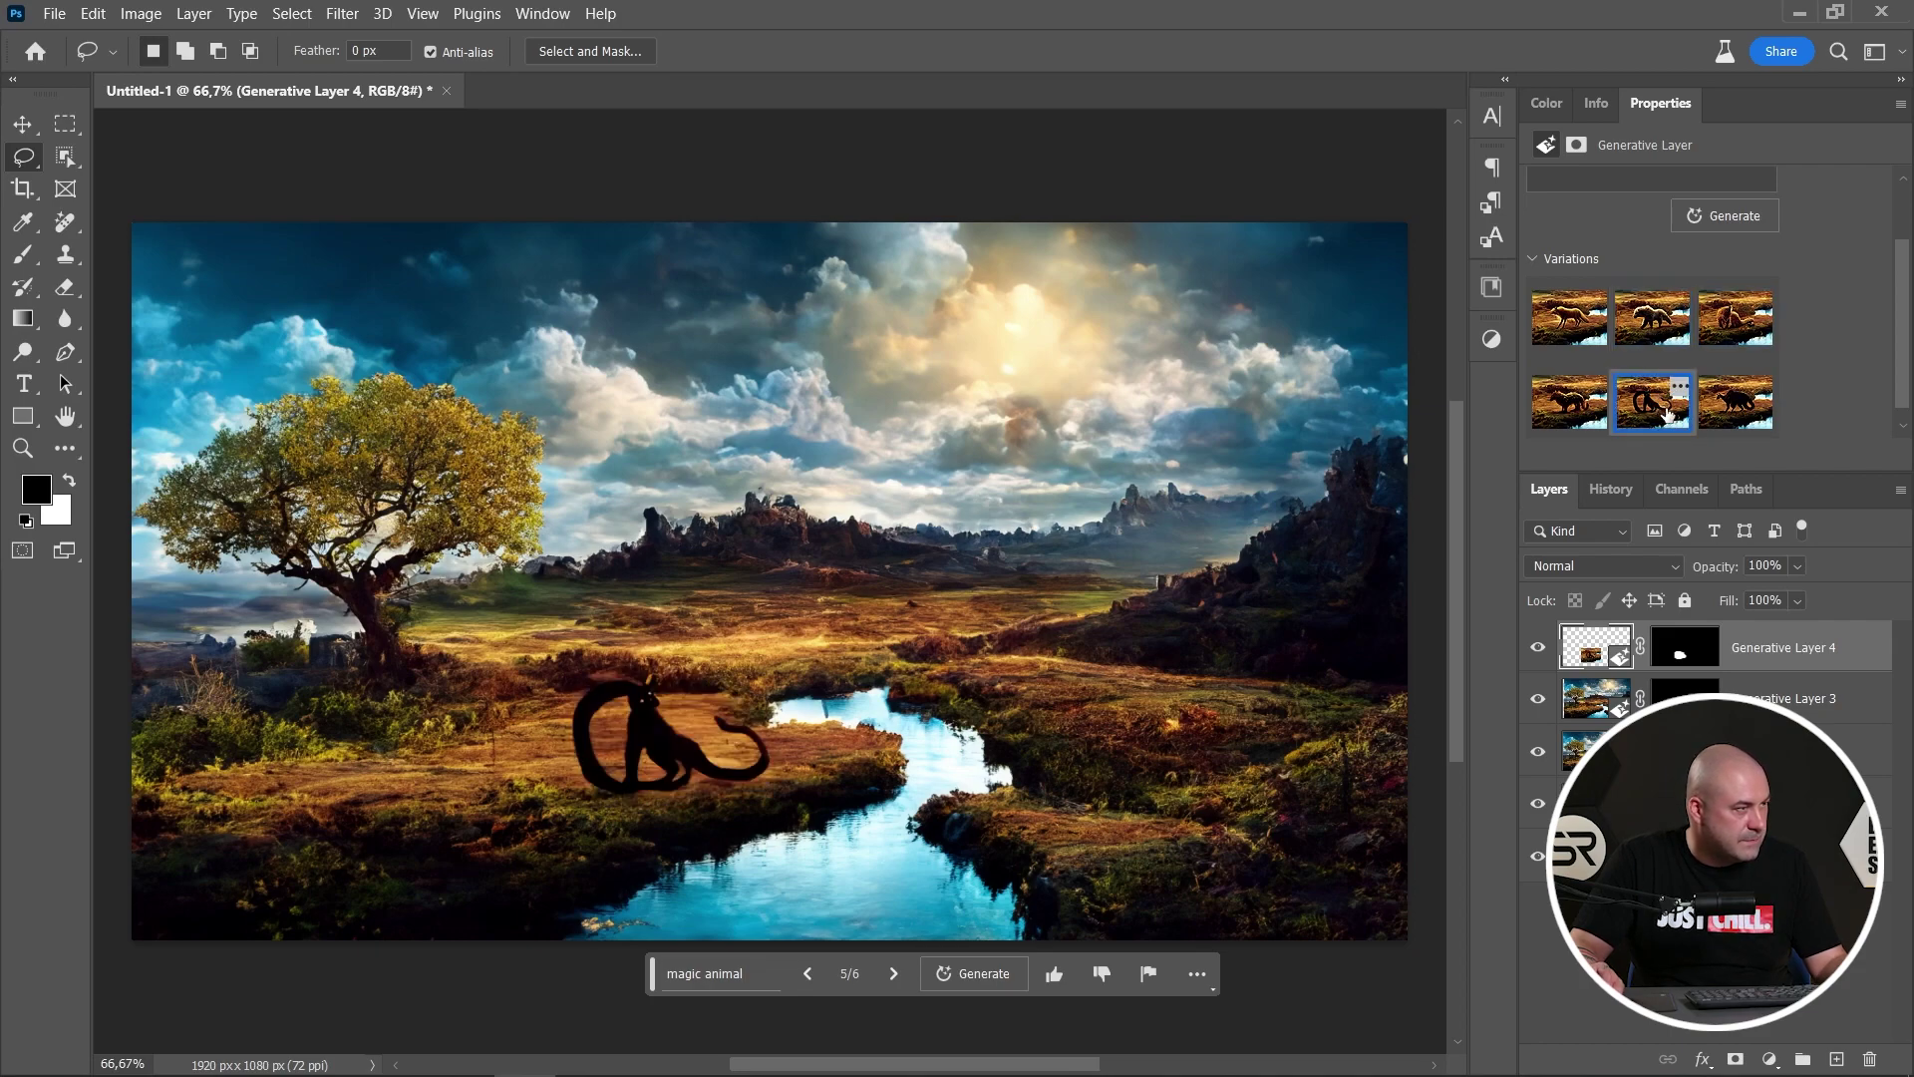
pyautogui.click(1720, 424)
pyautogui.click(1552, 419)
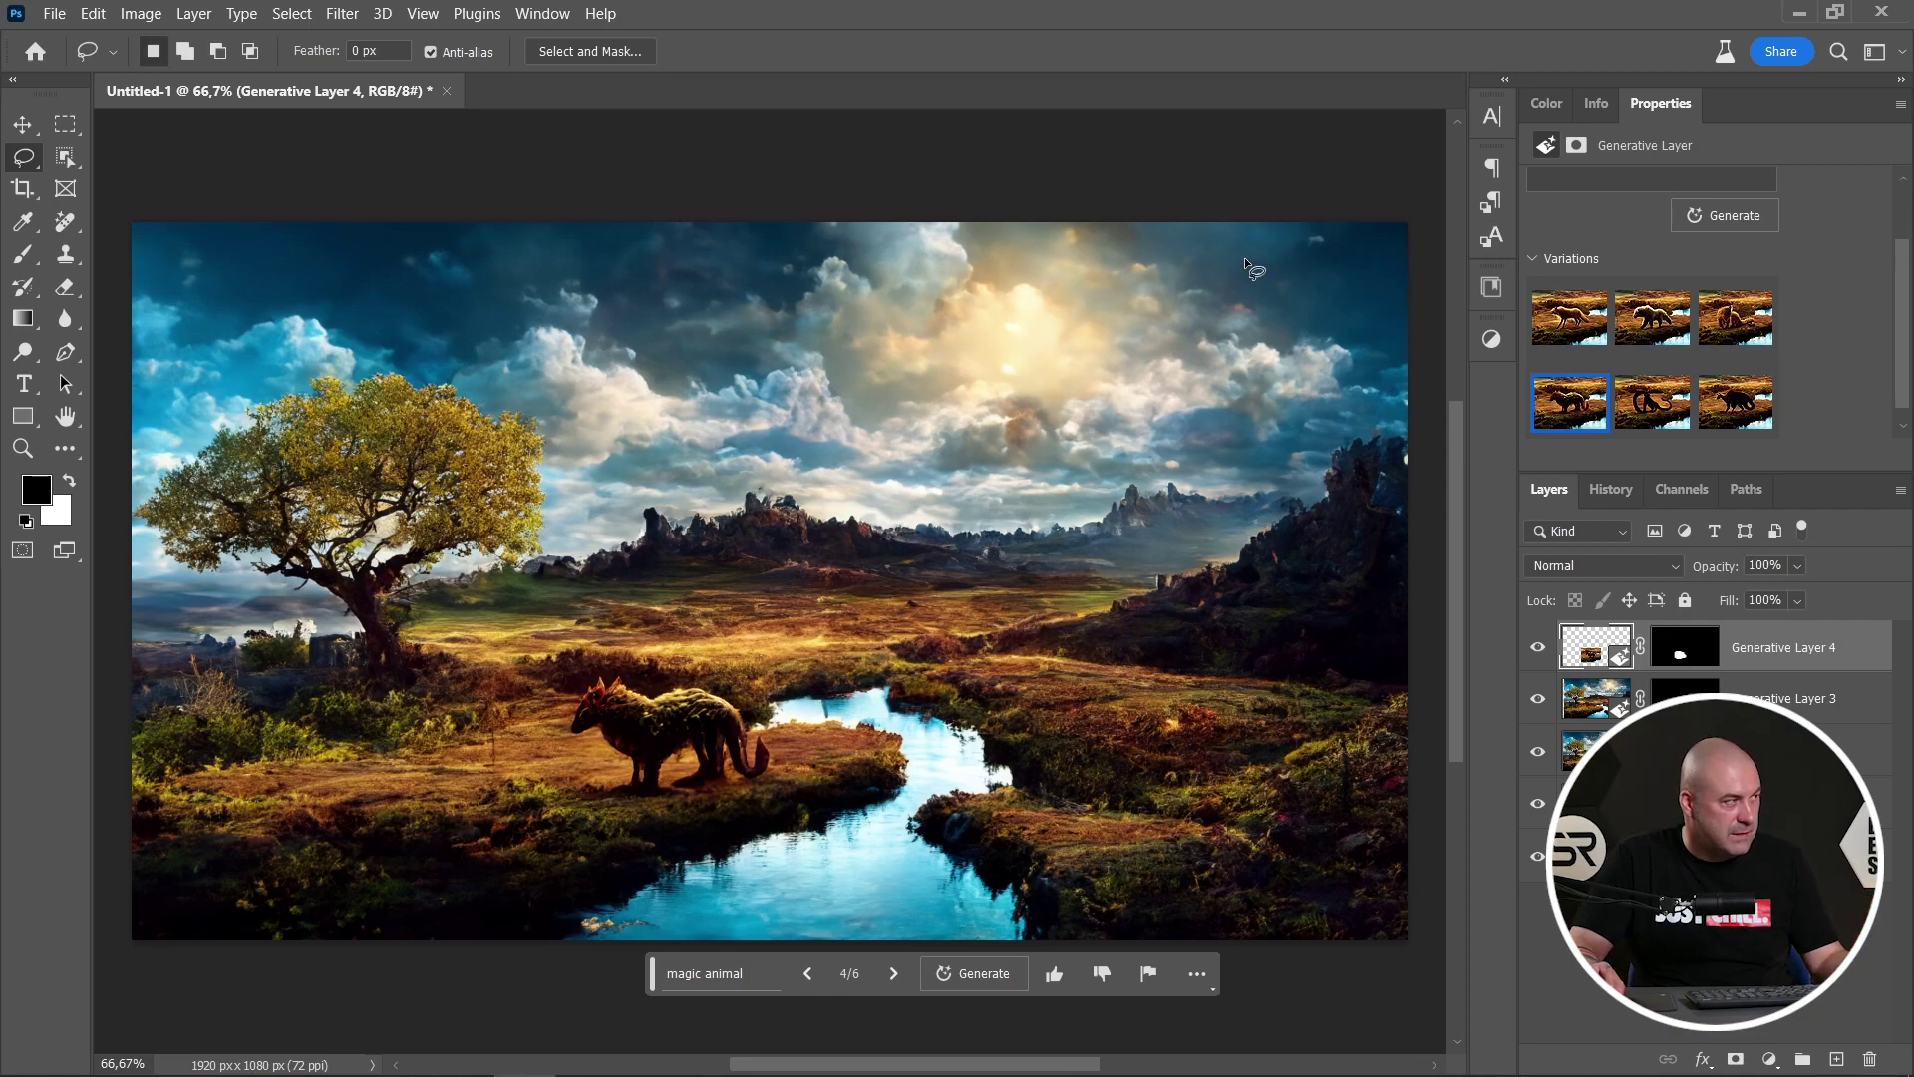
# - Lasso a large rounded area of sky to the right of the sun and generatively fill it with "moon"
pyautogui.moveTo(1315, 254); pyautogui.dragTo(1329, 233)
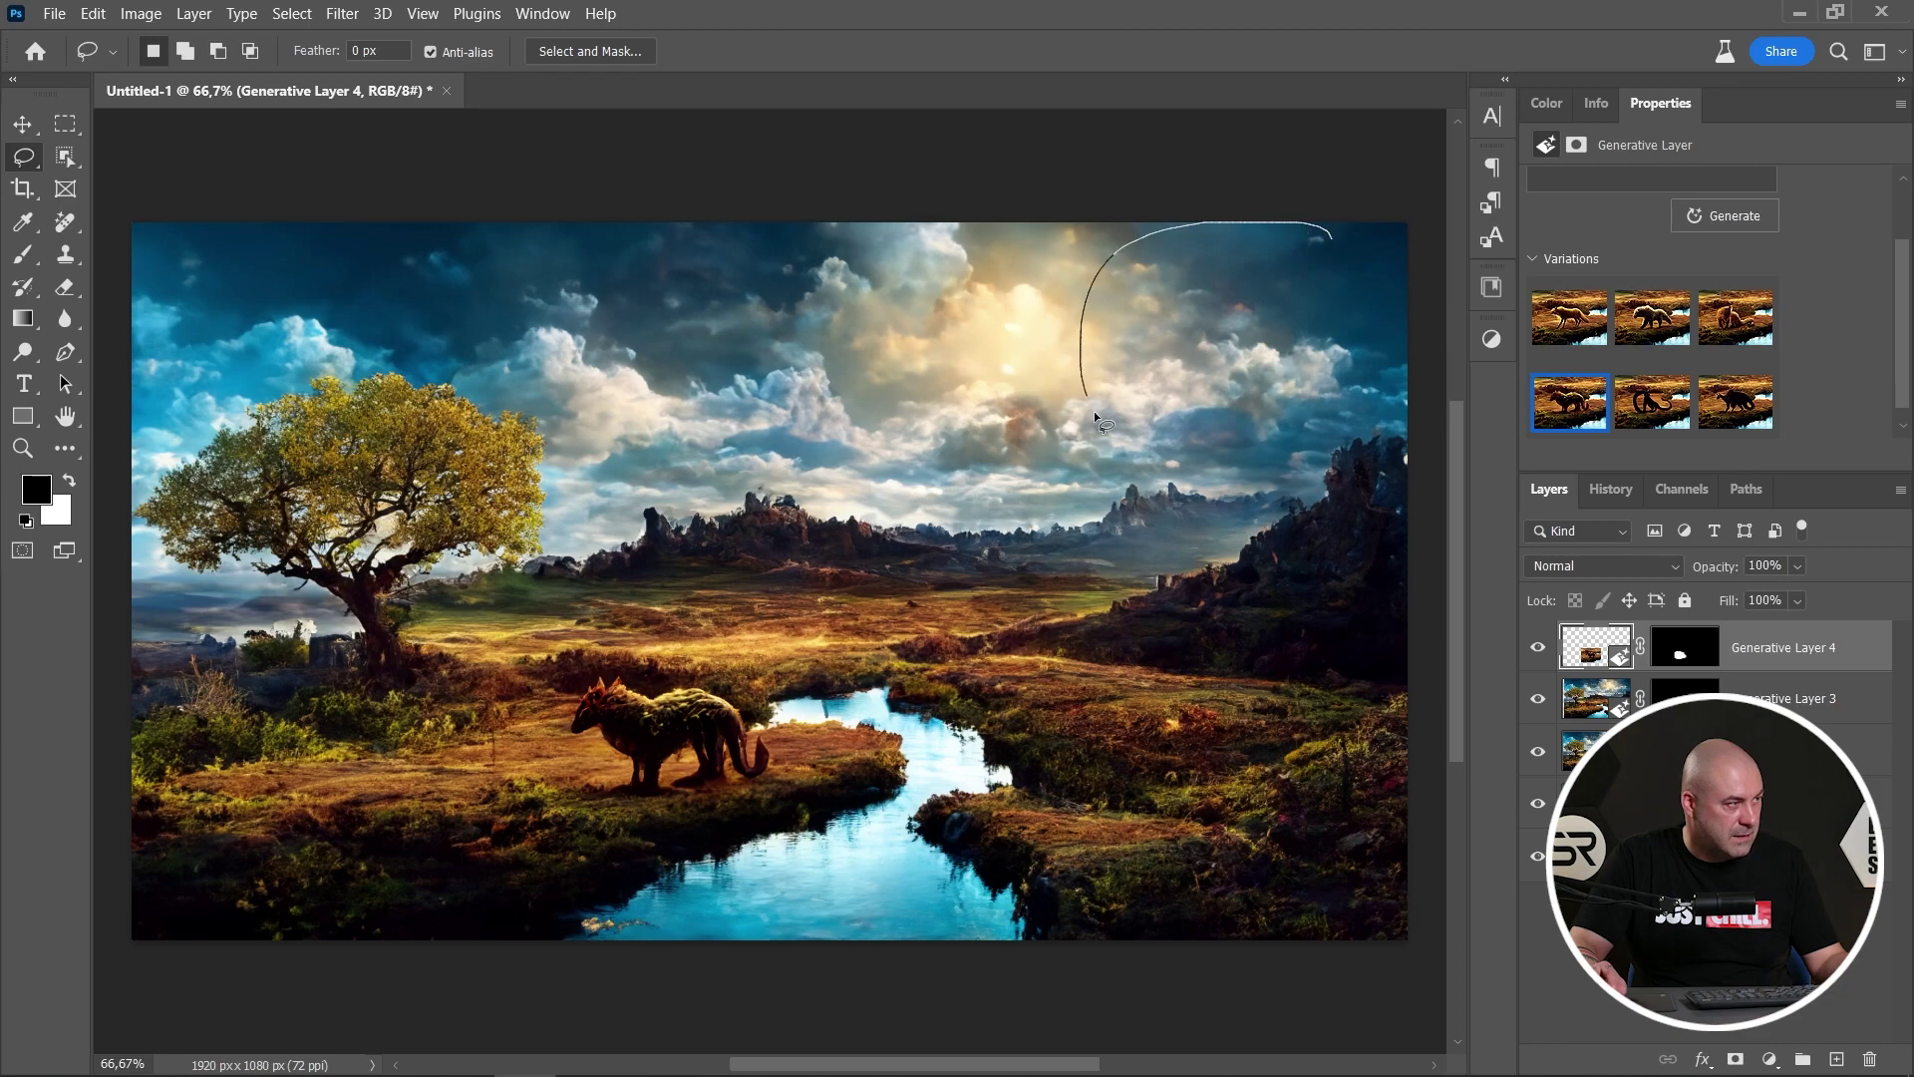
pyautogui.moveTo(1403, 381); pyautogui.dragTo(1322, 265)
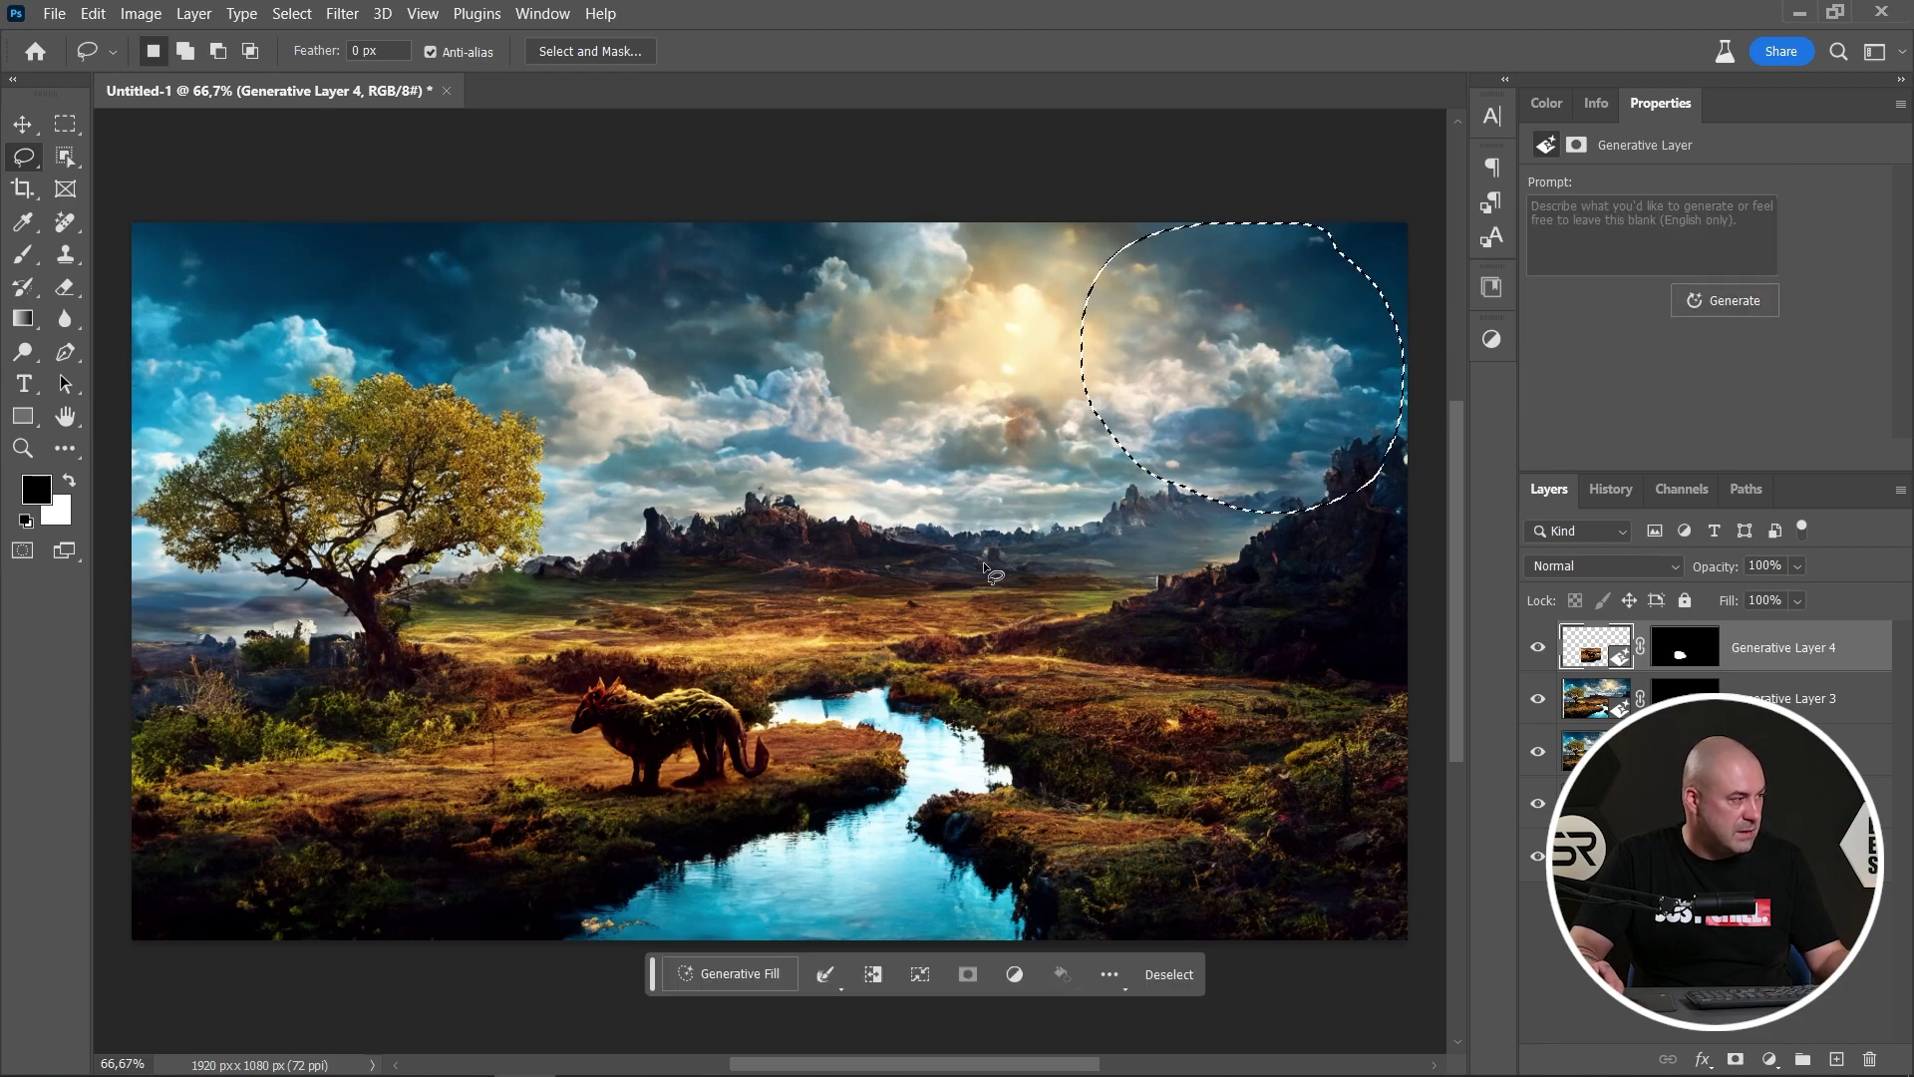
pyautogui.click(718, 972)
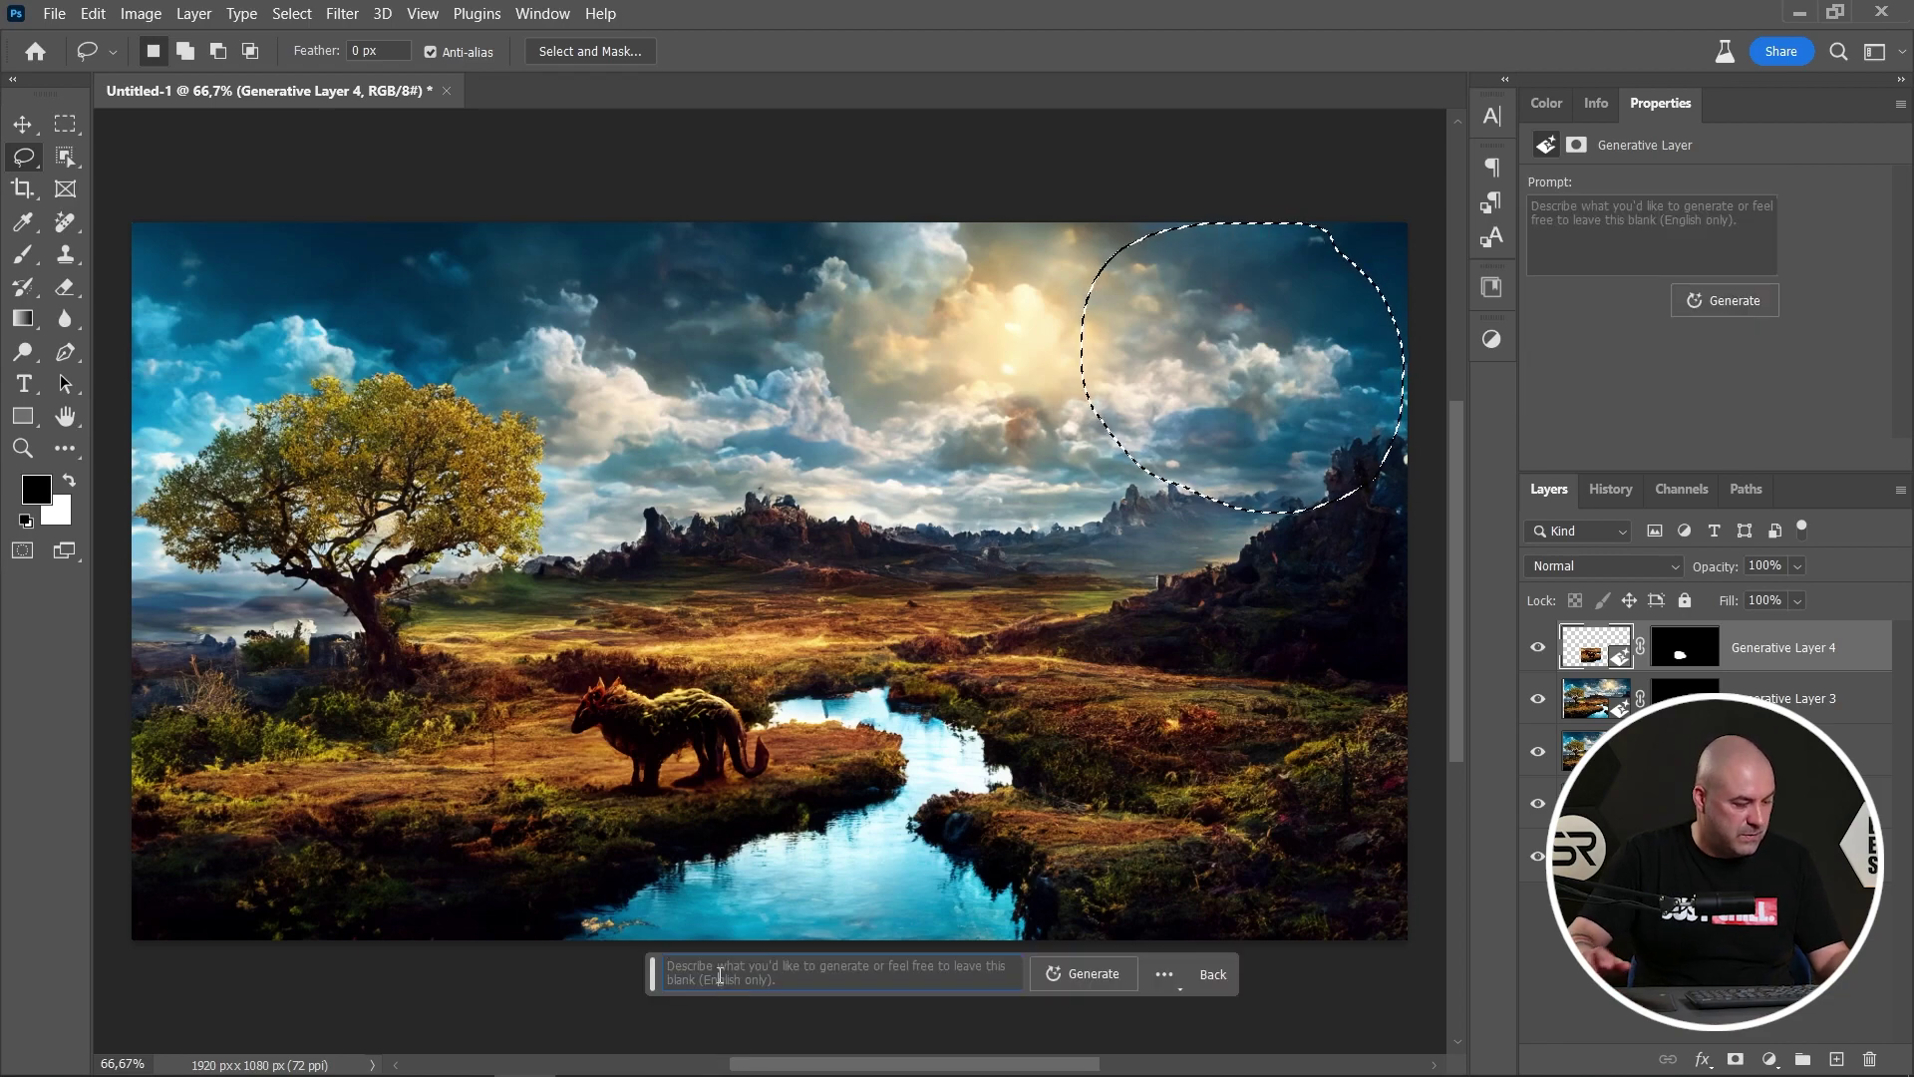
pyautogui.write('moon')
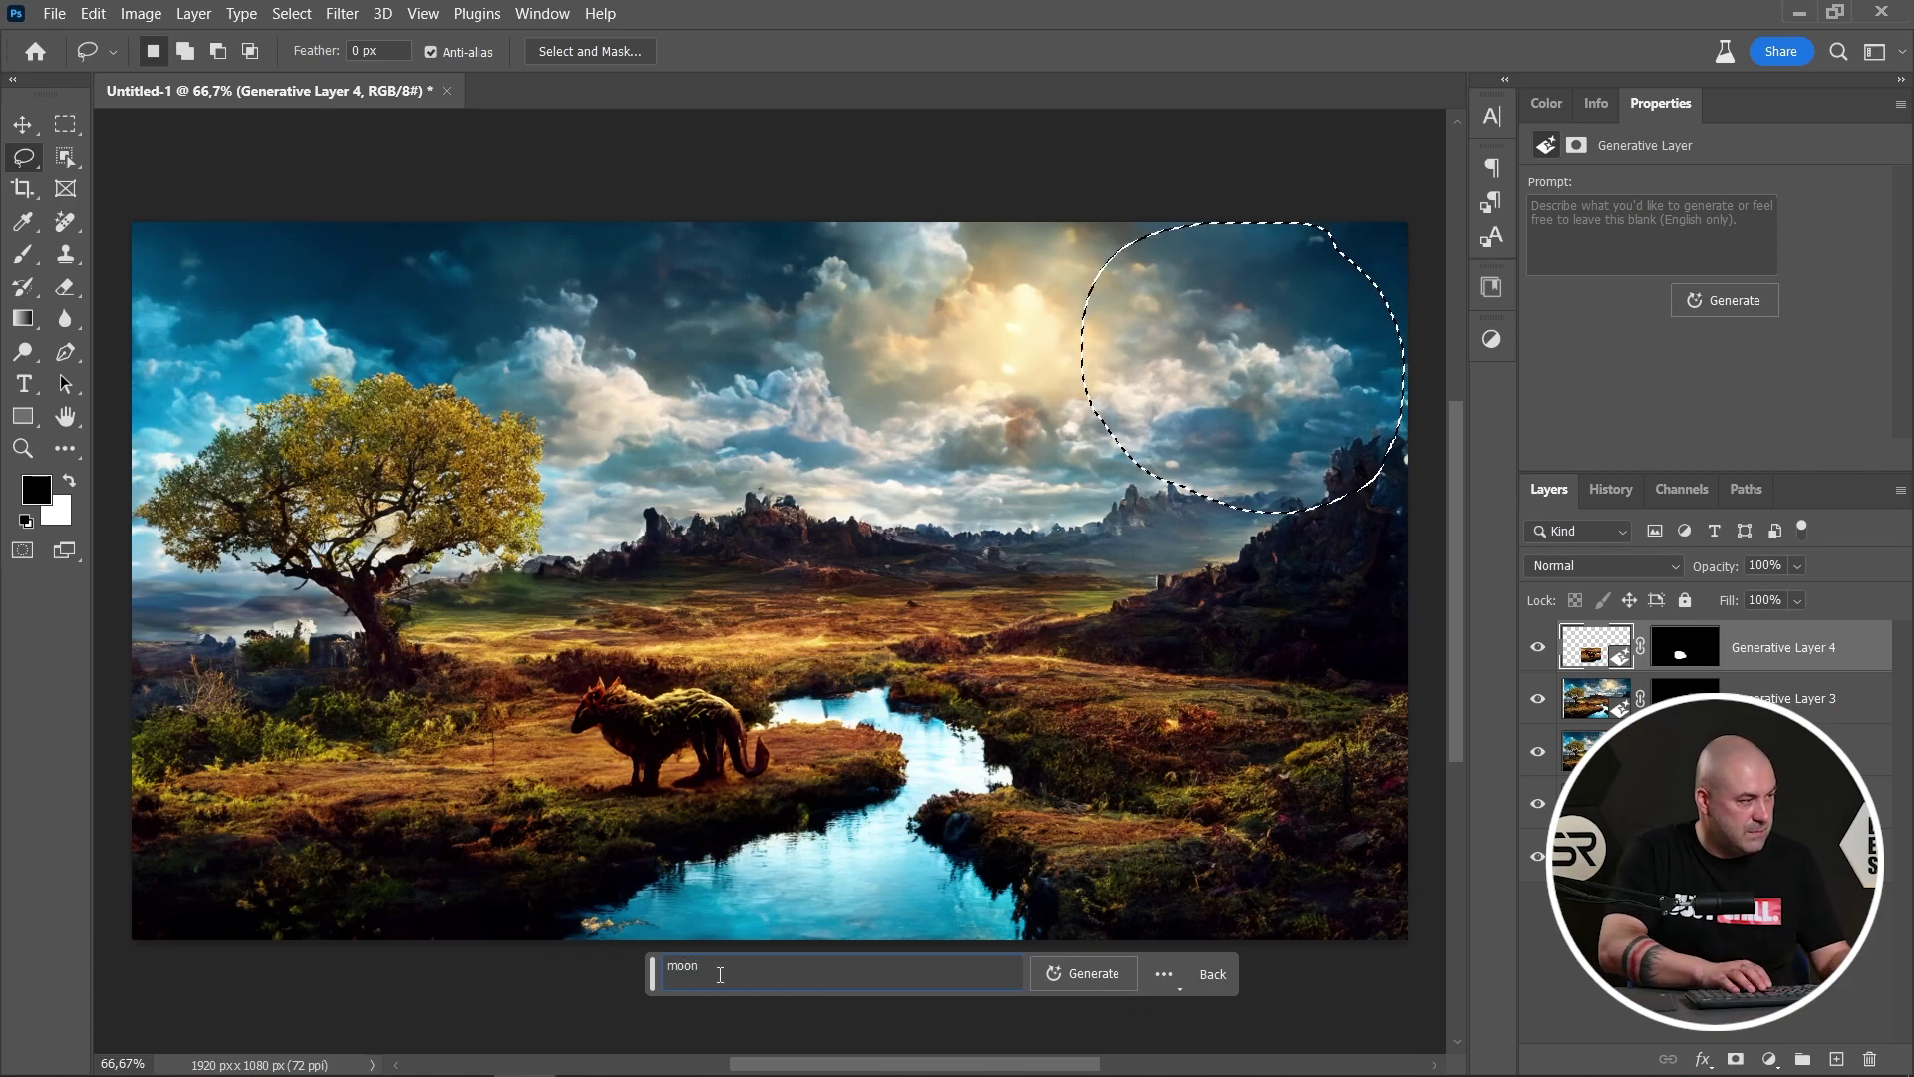
pyautogui.press('Return')
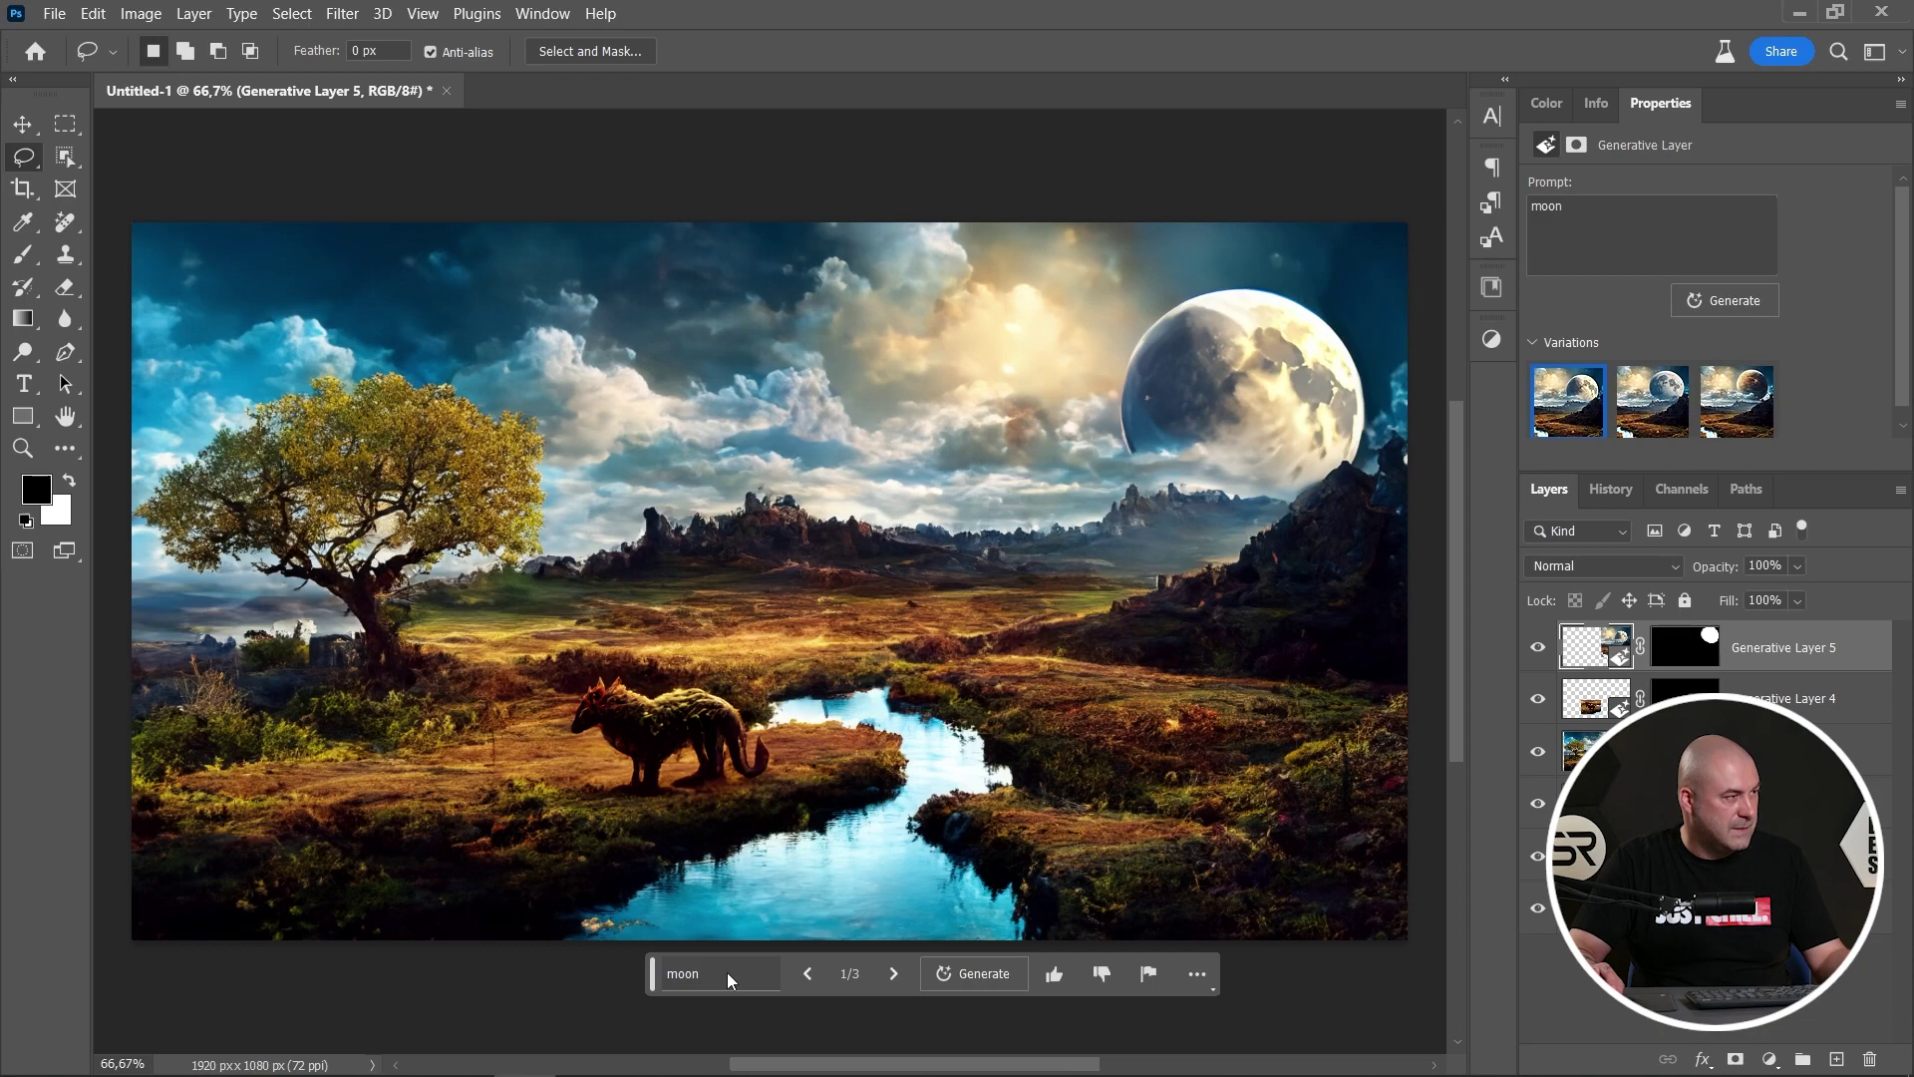
# - Compare the three generated moon variations and return to the first one
pyautogui.click(1636, 418)
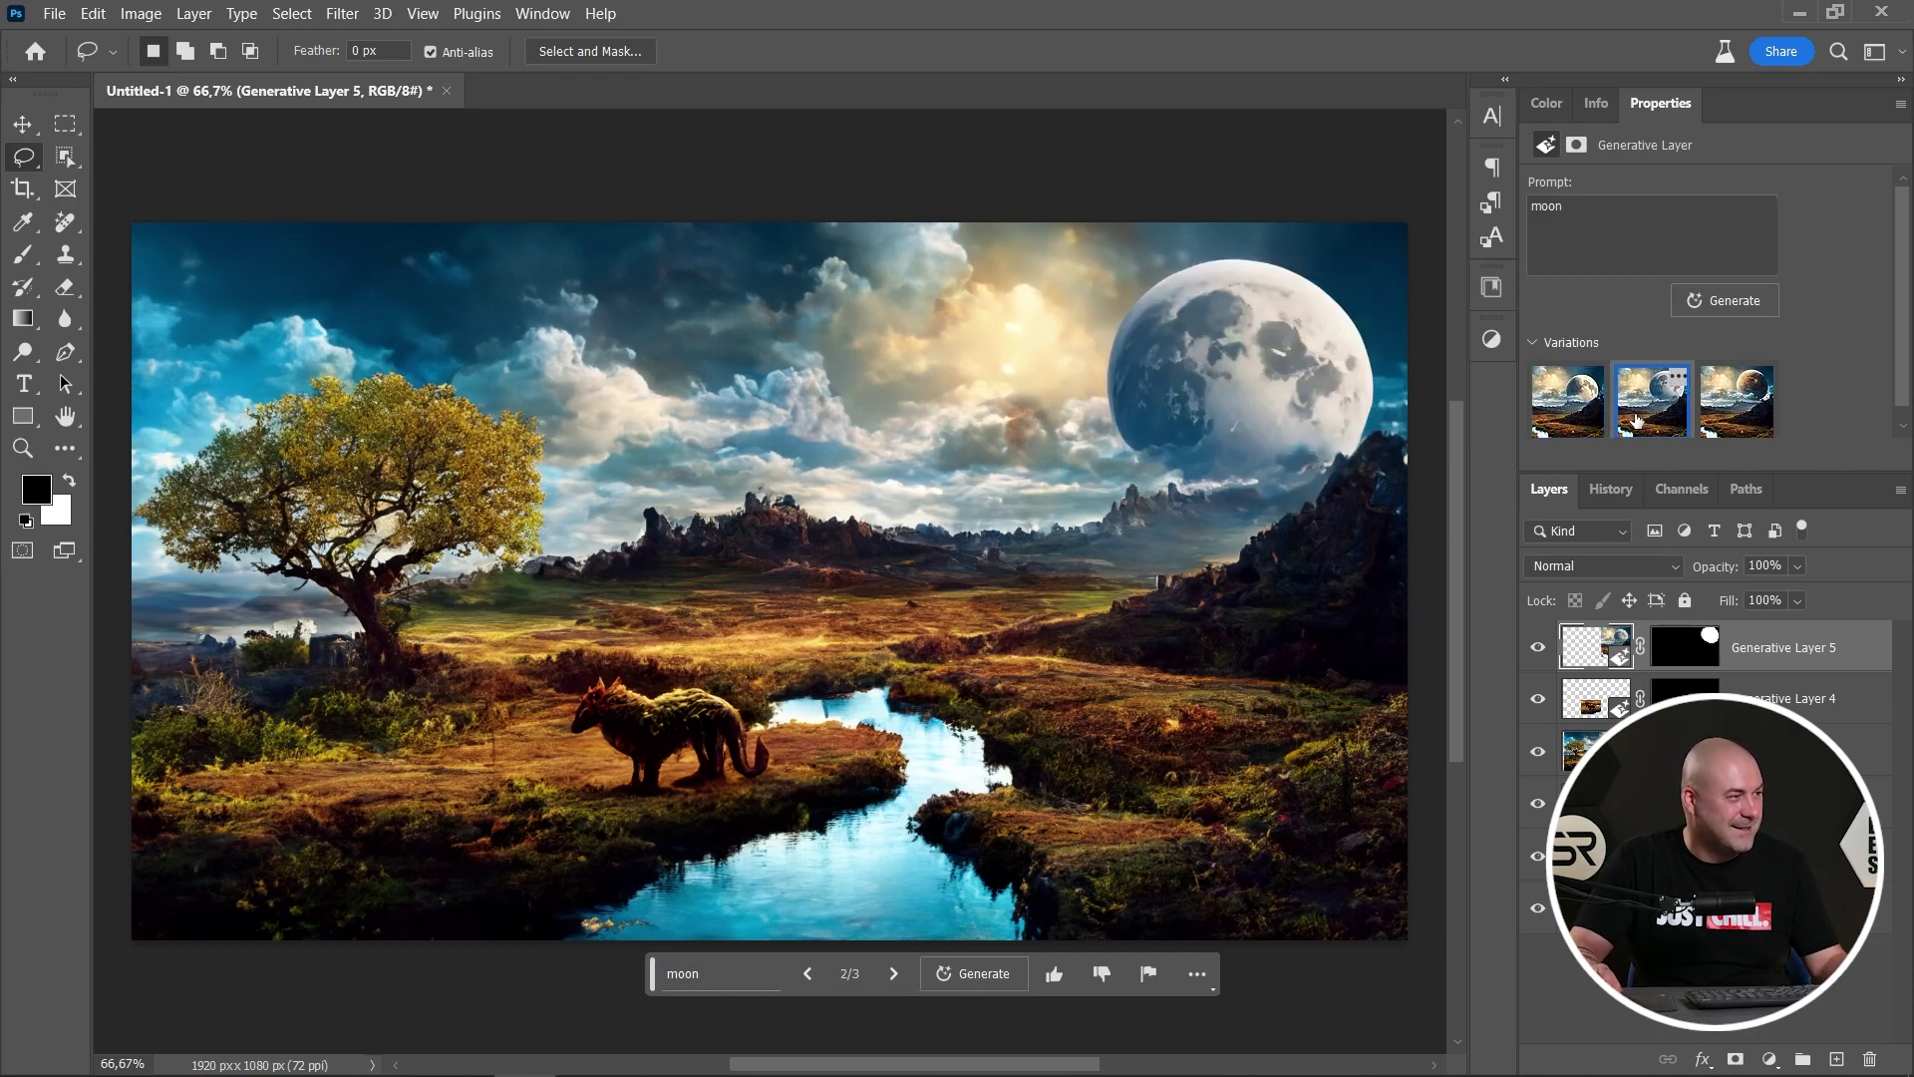
pyautogui.click(1731, 417)
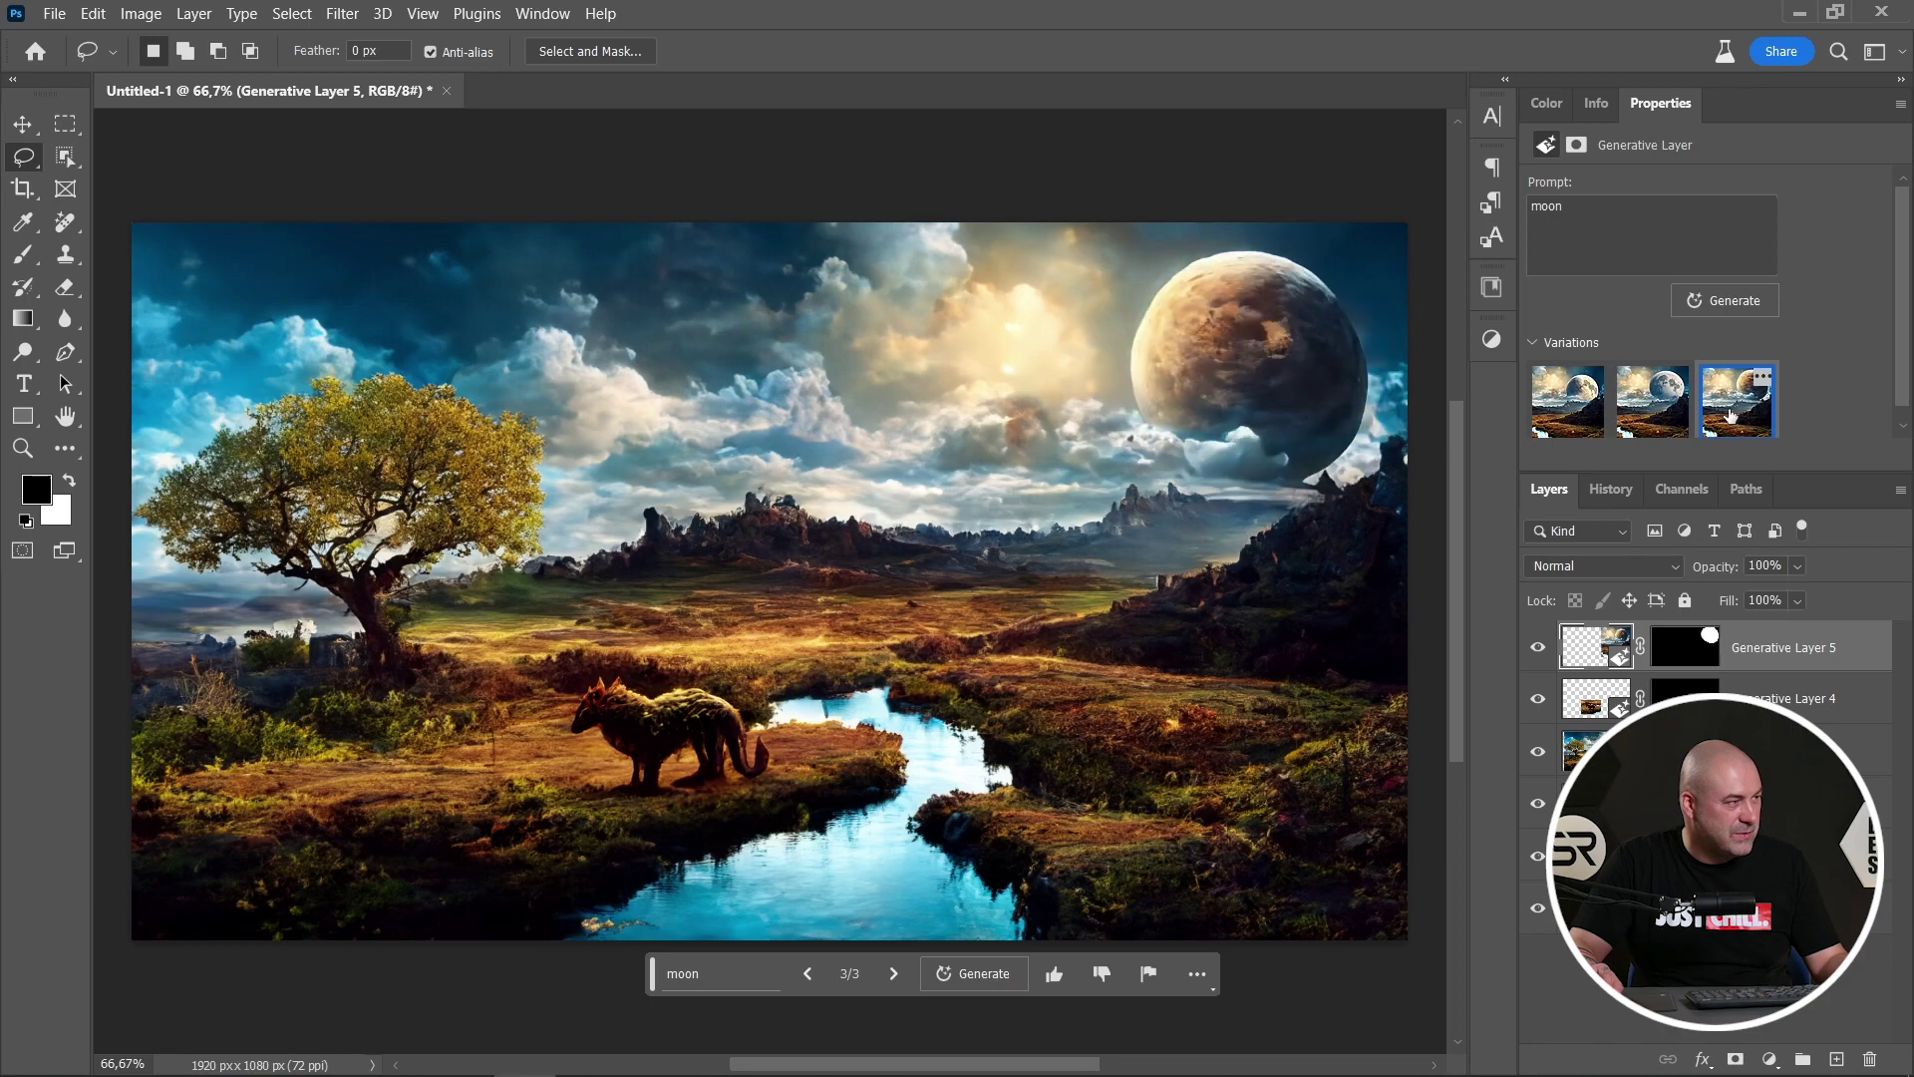
pyautogui.click(1557, 417)
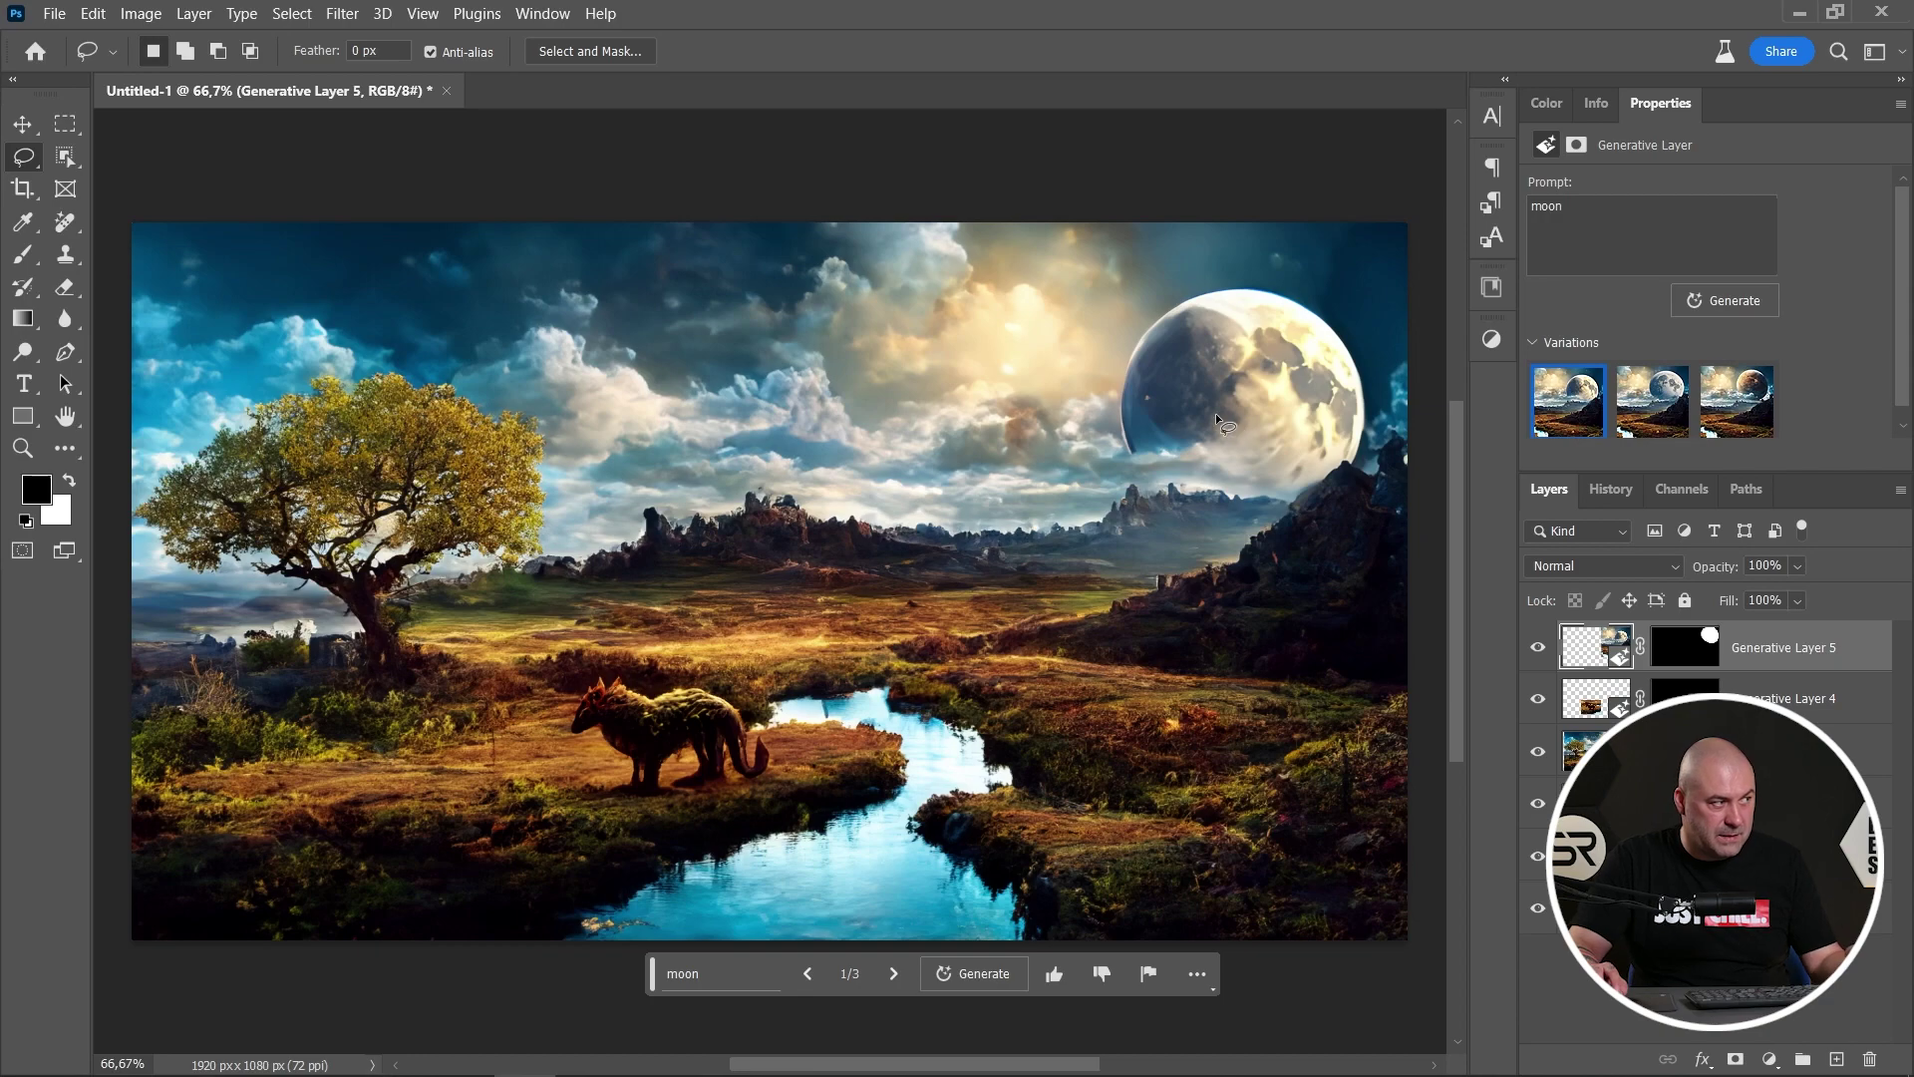
# - Generate another set of "moon" variations, compare them with an earlier one, and apply the third variation
pyautogui.click(1732, 301)
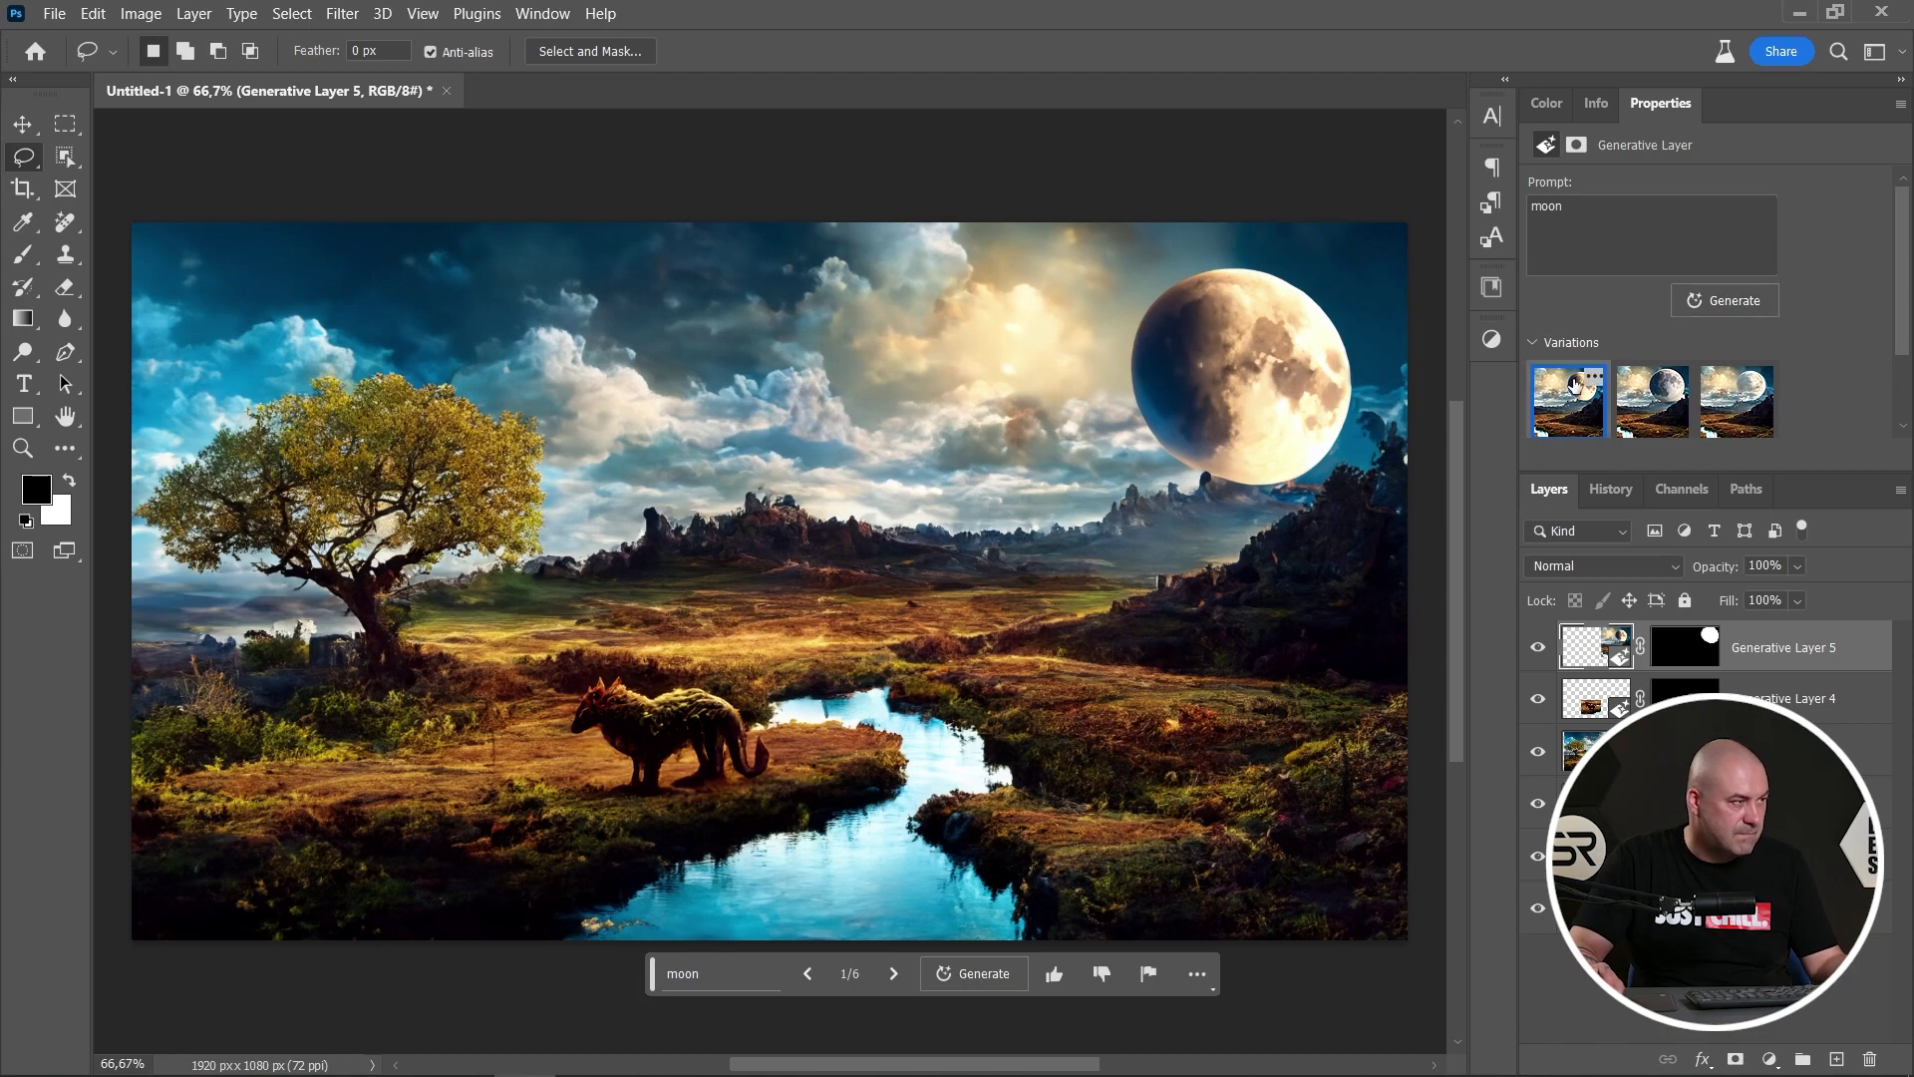
pyautogui.click(1650, 419)
pyautogui.click(1726, 411)
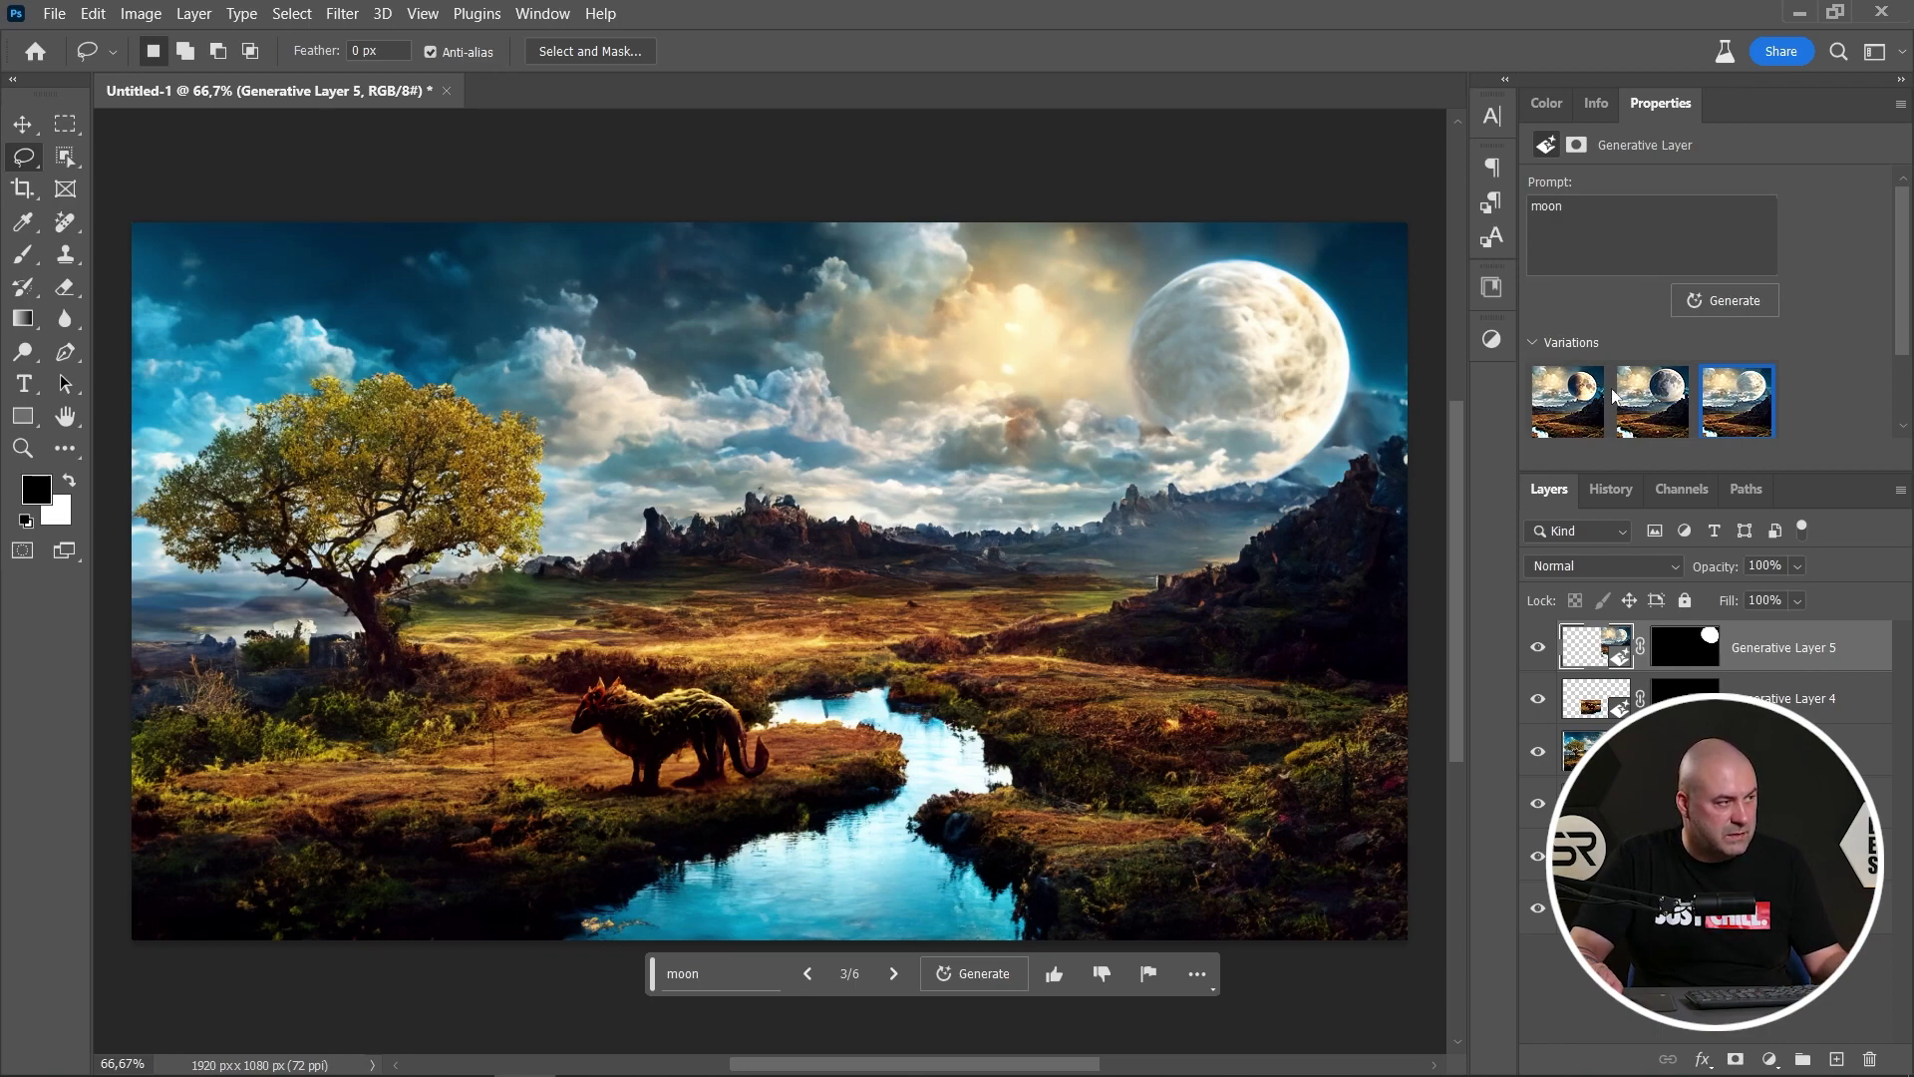
pyautogui.scroll(-2, 1580, 404)
pyautogui.click(1582, 408)
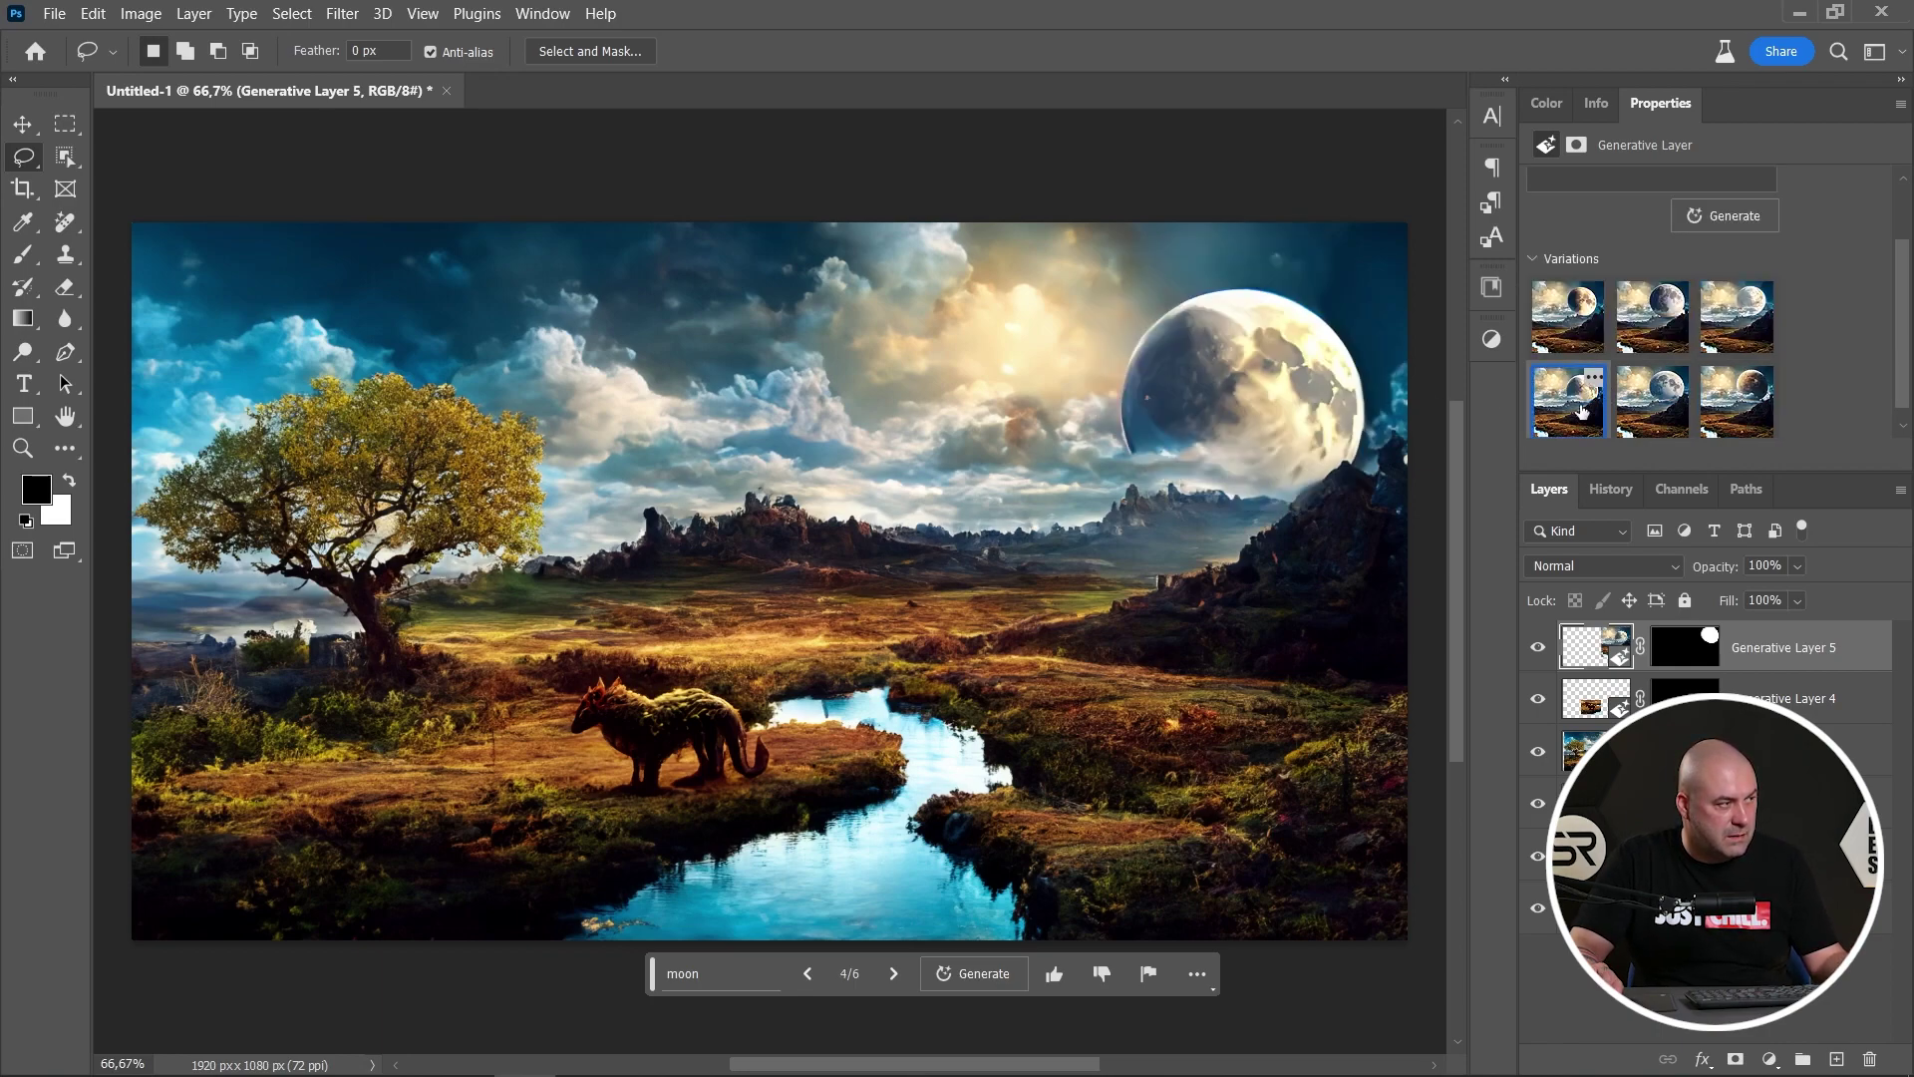
pyautogui.click(1736, 317)
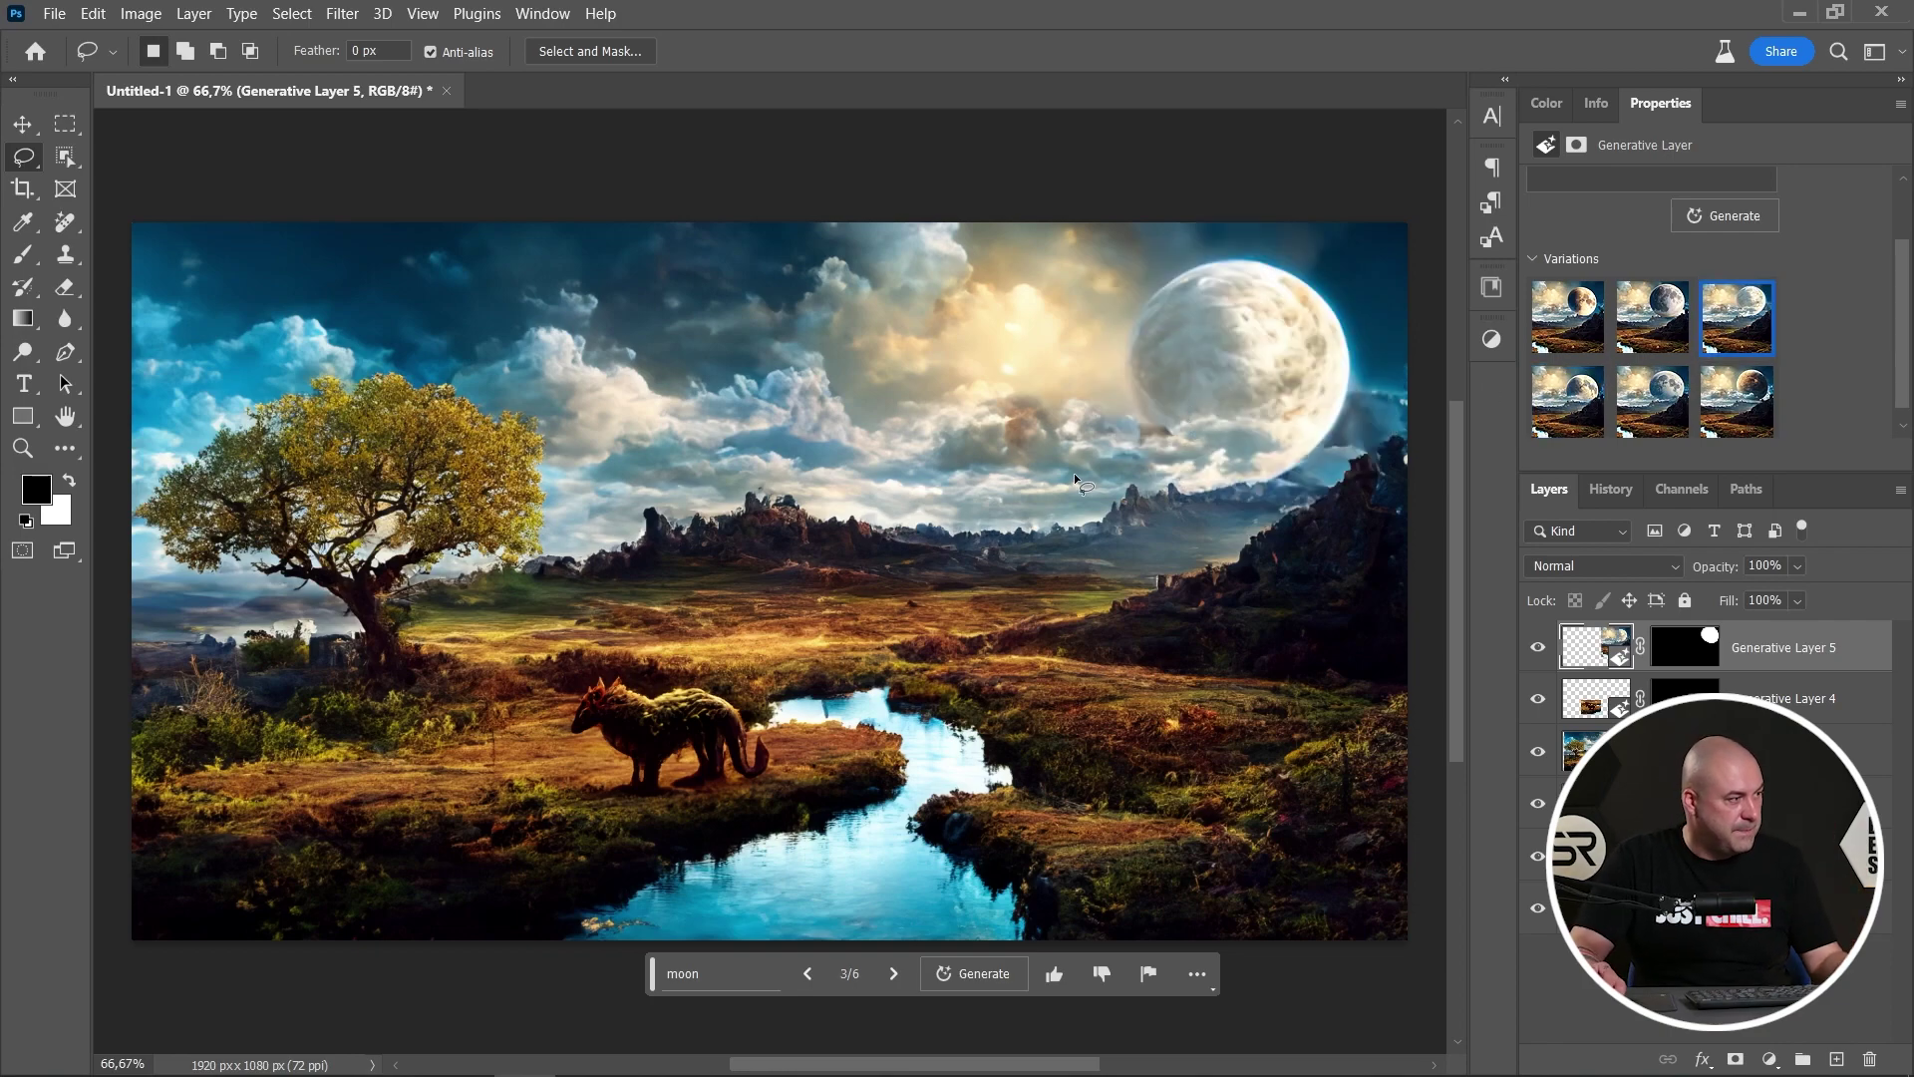
# - Lasso the land along the image's right edge, from below the moon to the bottom, and generatively fill it with "trees"
pyautogui.scroll(-1, 1074, 473)
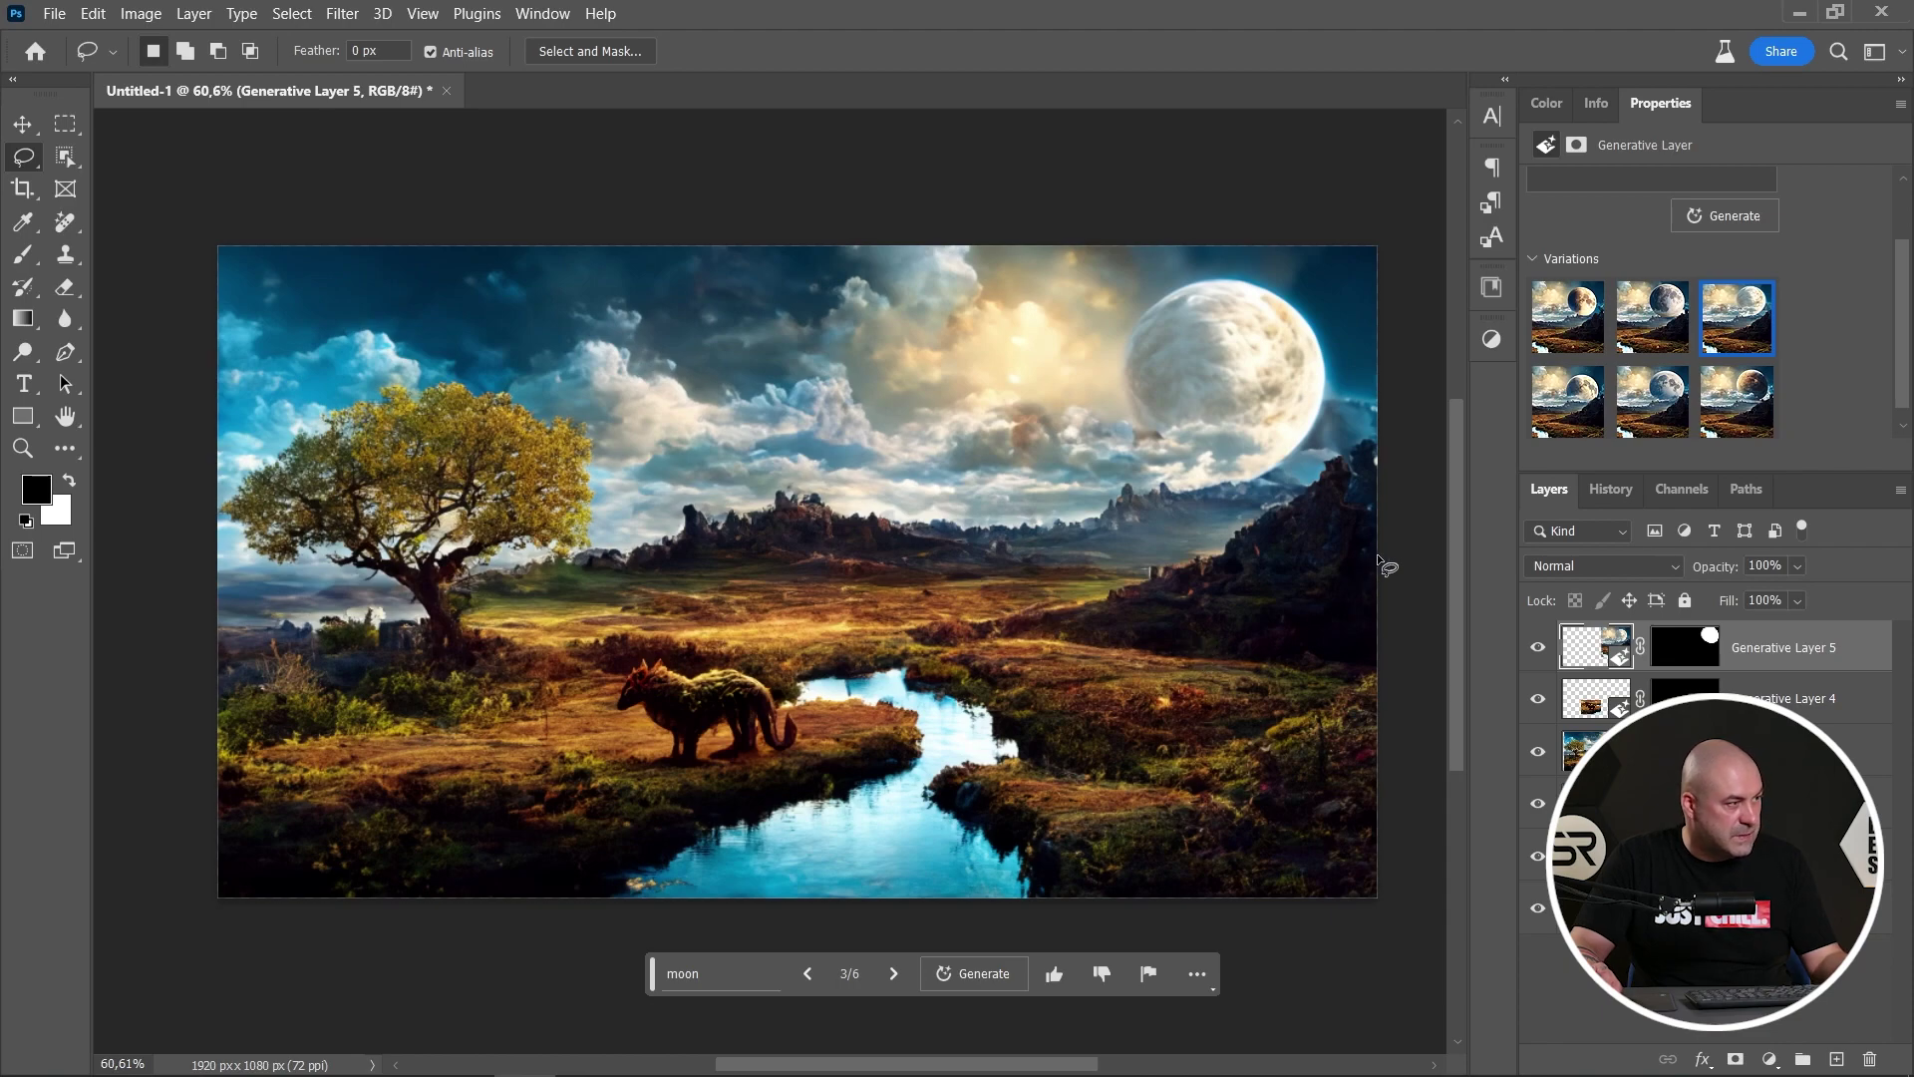
pyautogui.moveTo(1379, 563)
pyautogui.mouseDown()
pyautogui.moveTo(1310, 524)
pyautogui.moveTo(1216, 512)
pyautogui.moveTo(1132, 513)
pyautogui.moveTo(1092, 563)
pyautogui.moveTo(1082, 784)
pyautogui.moveTo(1271, 989)
pyautogui.moveTo(1417, 974)
pyautogui.moveTo(1406, 588)
pyautogui.mouseUp()
pyautogui.click(748, 980)
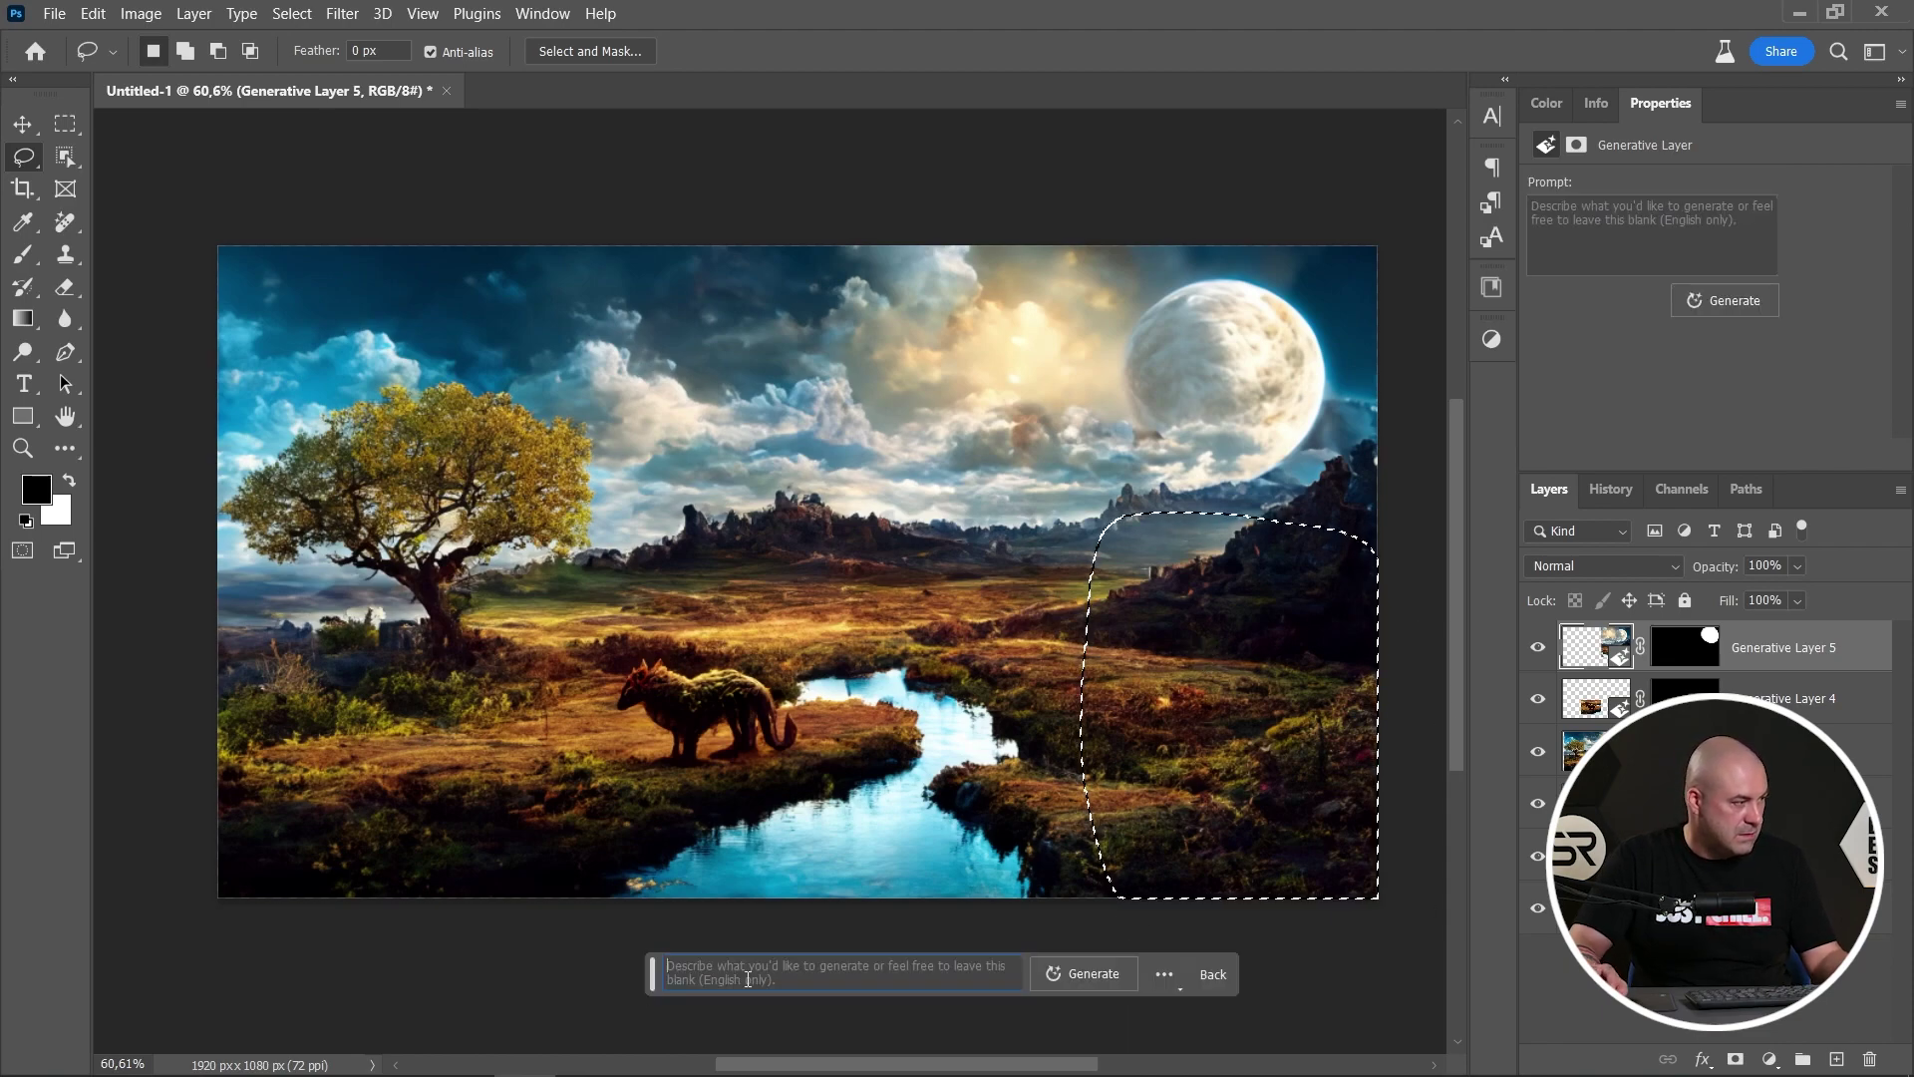
pyautogui.press('Return')
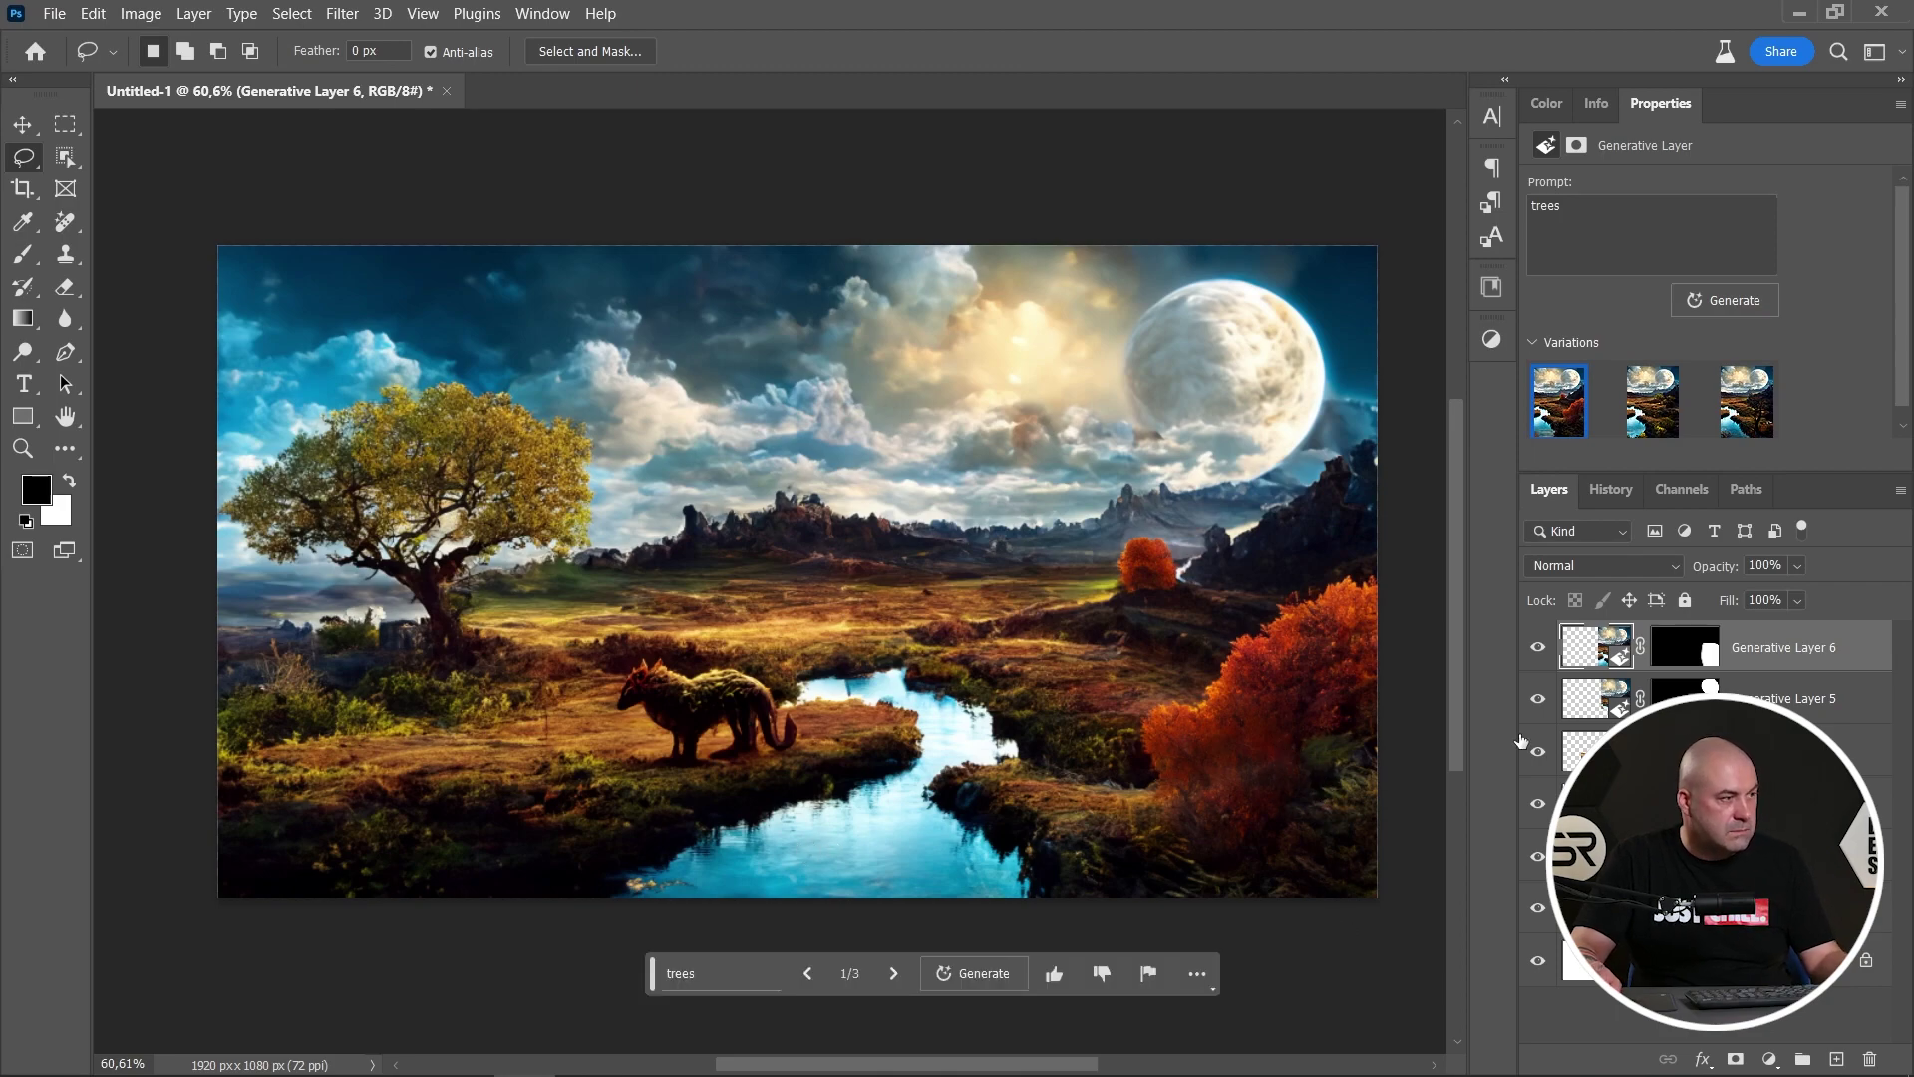
# - Compare the three generated tree variations and return to the first one with the orange foliage
pyautogui.click(1652, 399)
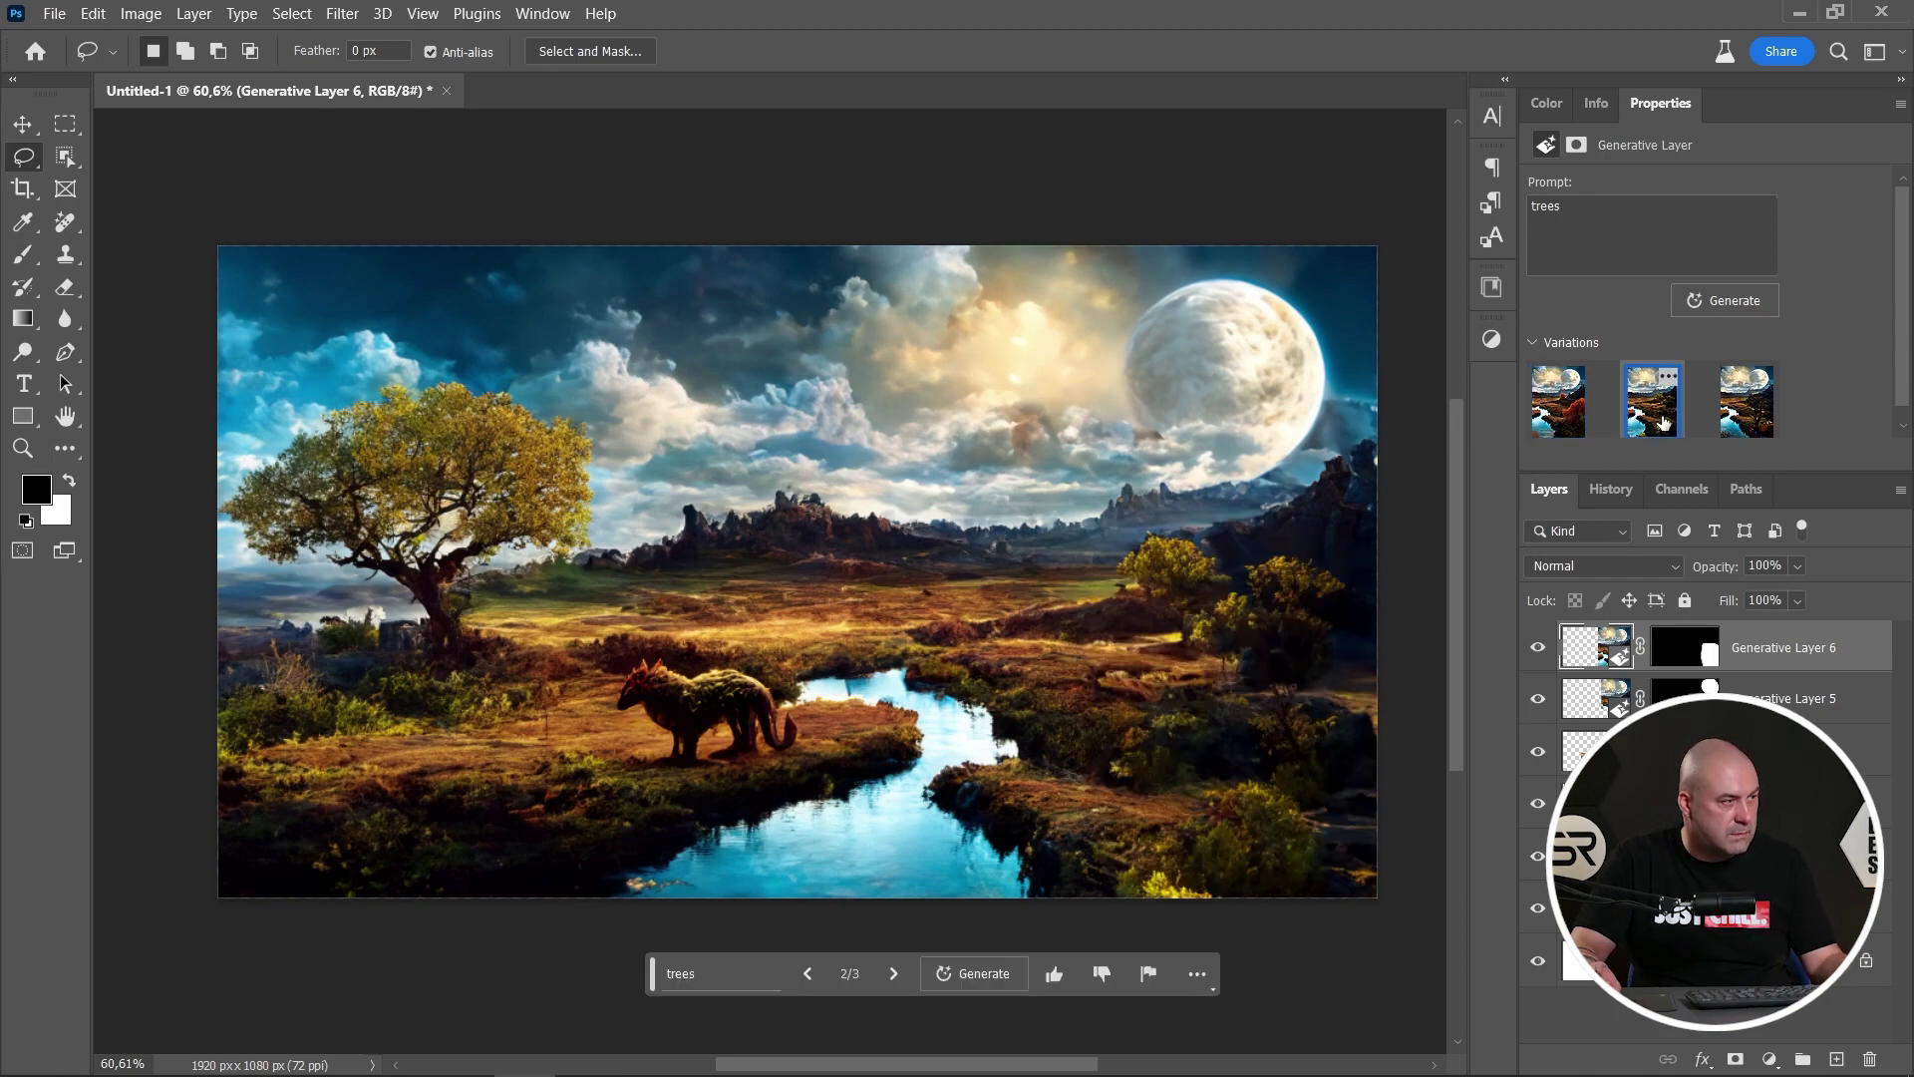
pyautogui.click(1727, 416)
pyautogui.click(1657, 420)
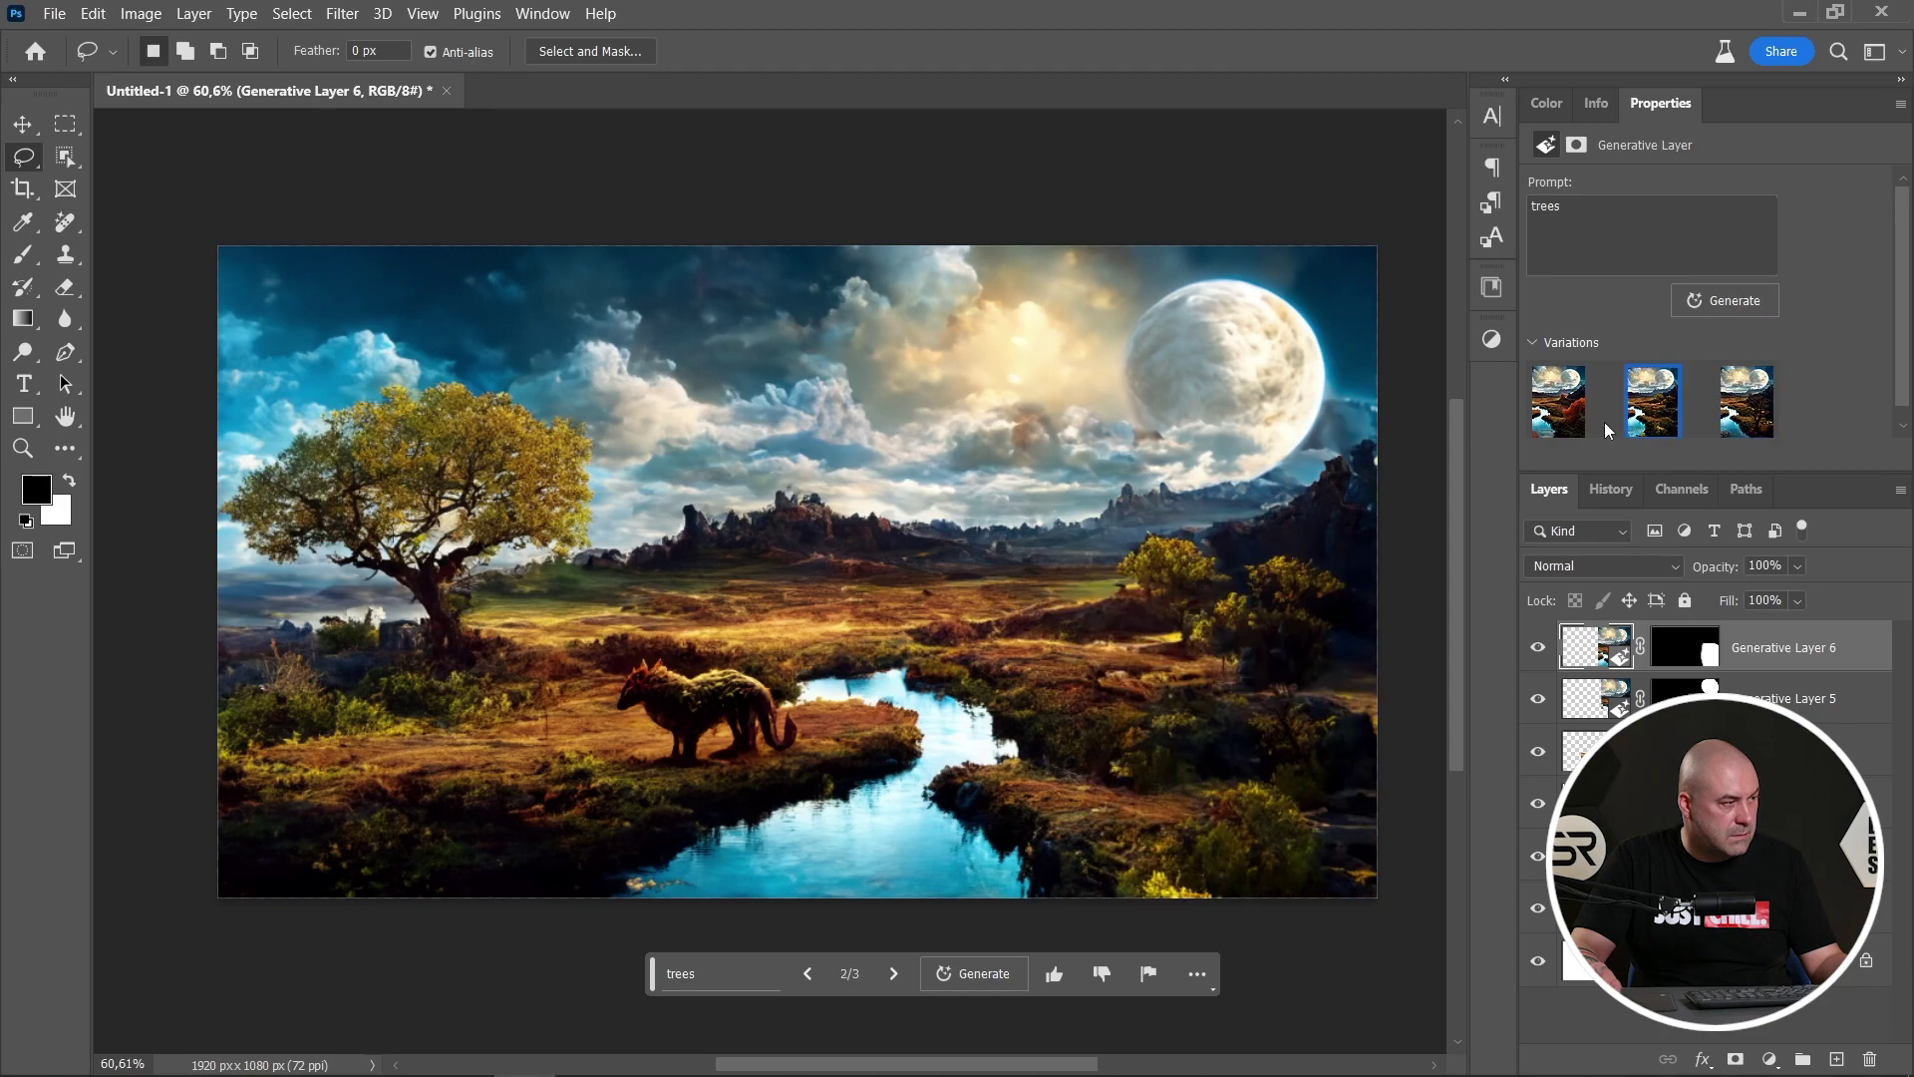
pyautogui.click(1563, 429)
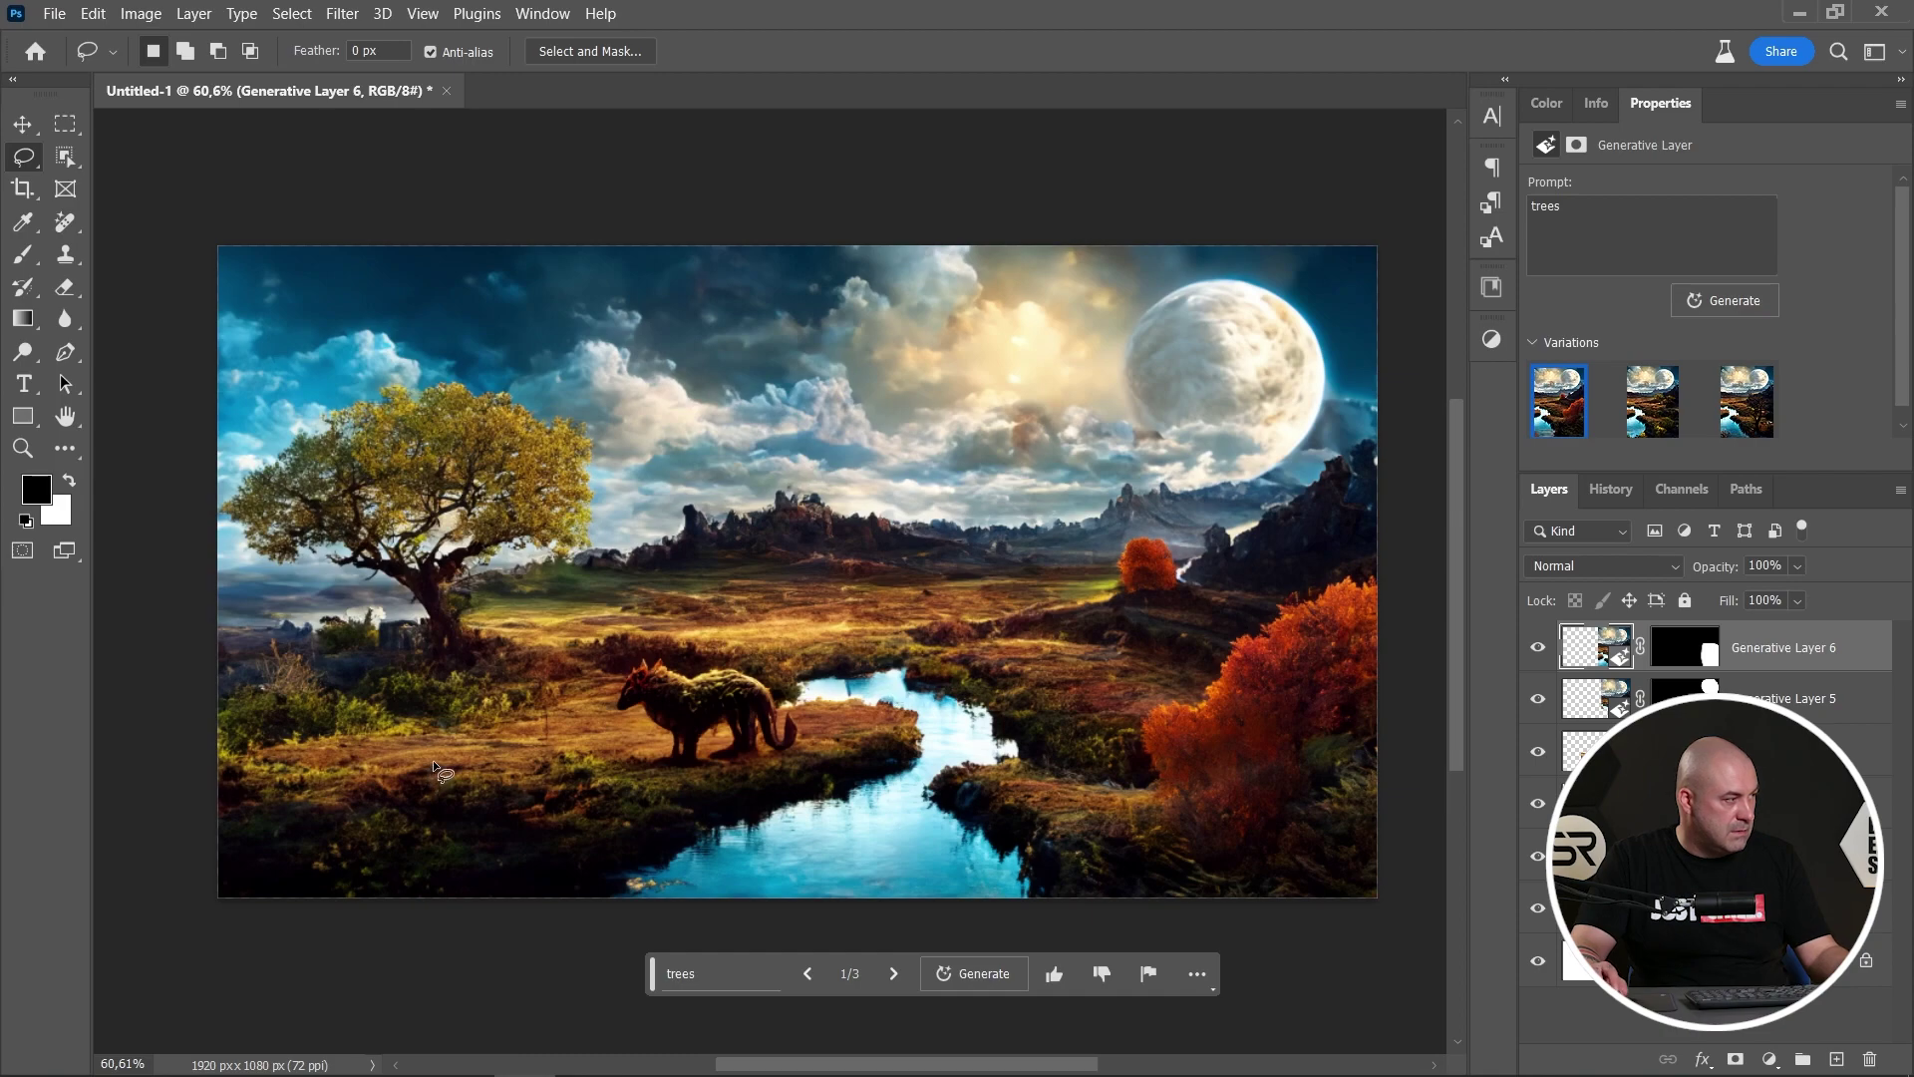
# - Lasso a rounded area on the grass below the large tree and generatively fill it with "magic animal"
pyautogui.moveTo(474, 784)
pyautogui.mouseDown()
pyautogui.moveTo(559, 708)
pyautogui.moveTo(532, 628)
pyautogui.mouseUp()
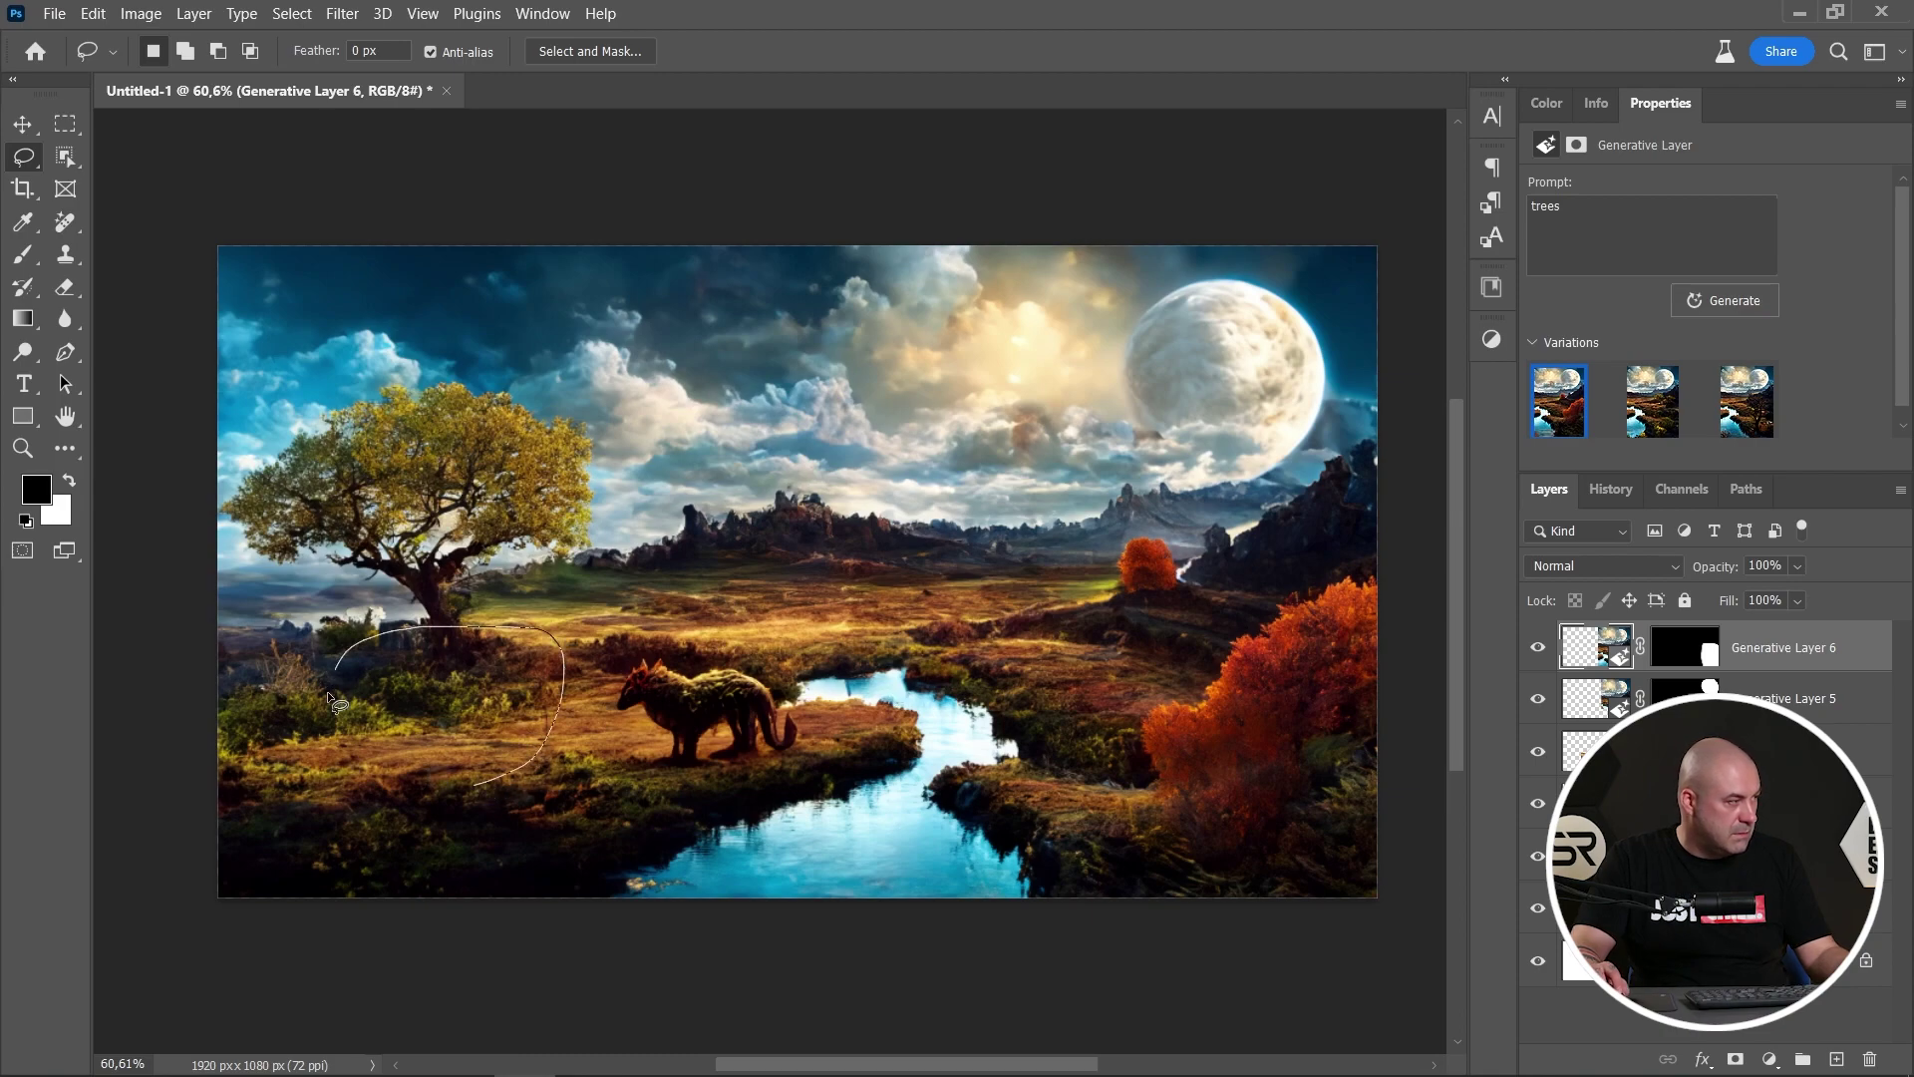
pyautogui.moveTo(333, 701)
pyautogui.mouseDown()
pyautogui.moveTo(357, 789)
pyautogui.moveTo(483, 793)
pyautogui.mouseUp()
pyautogui.click(751, 973)
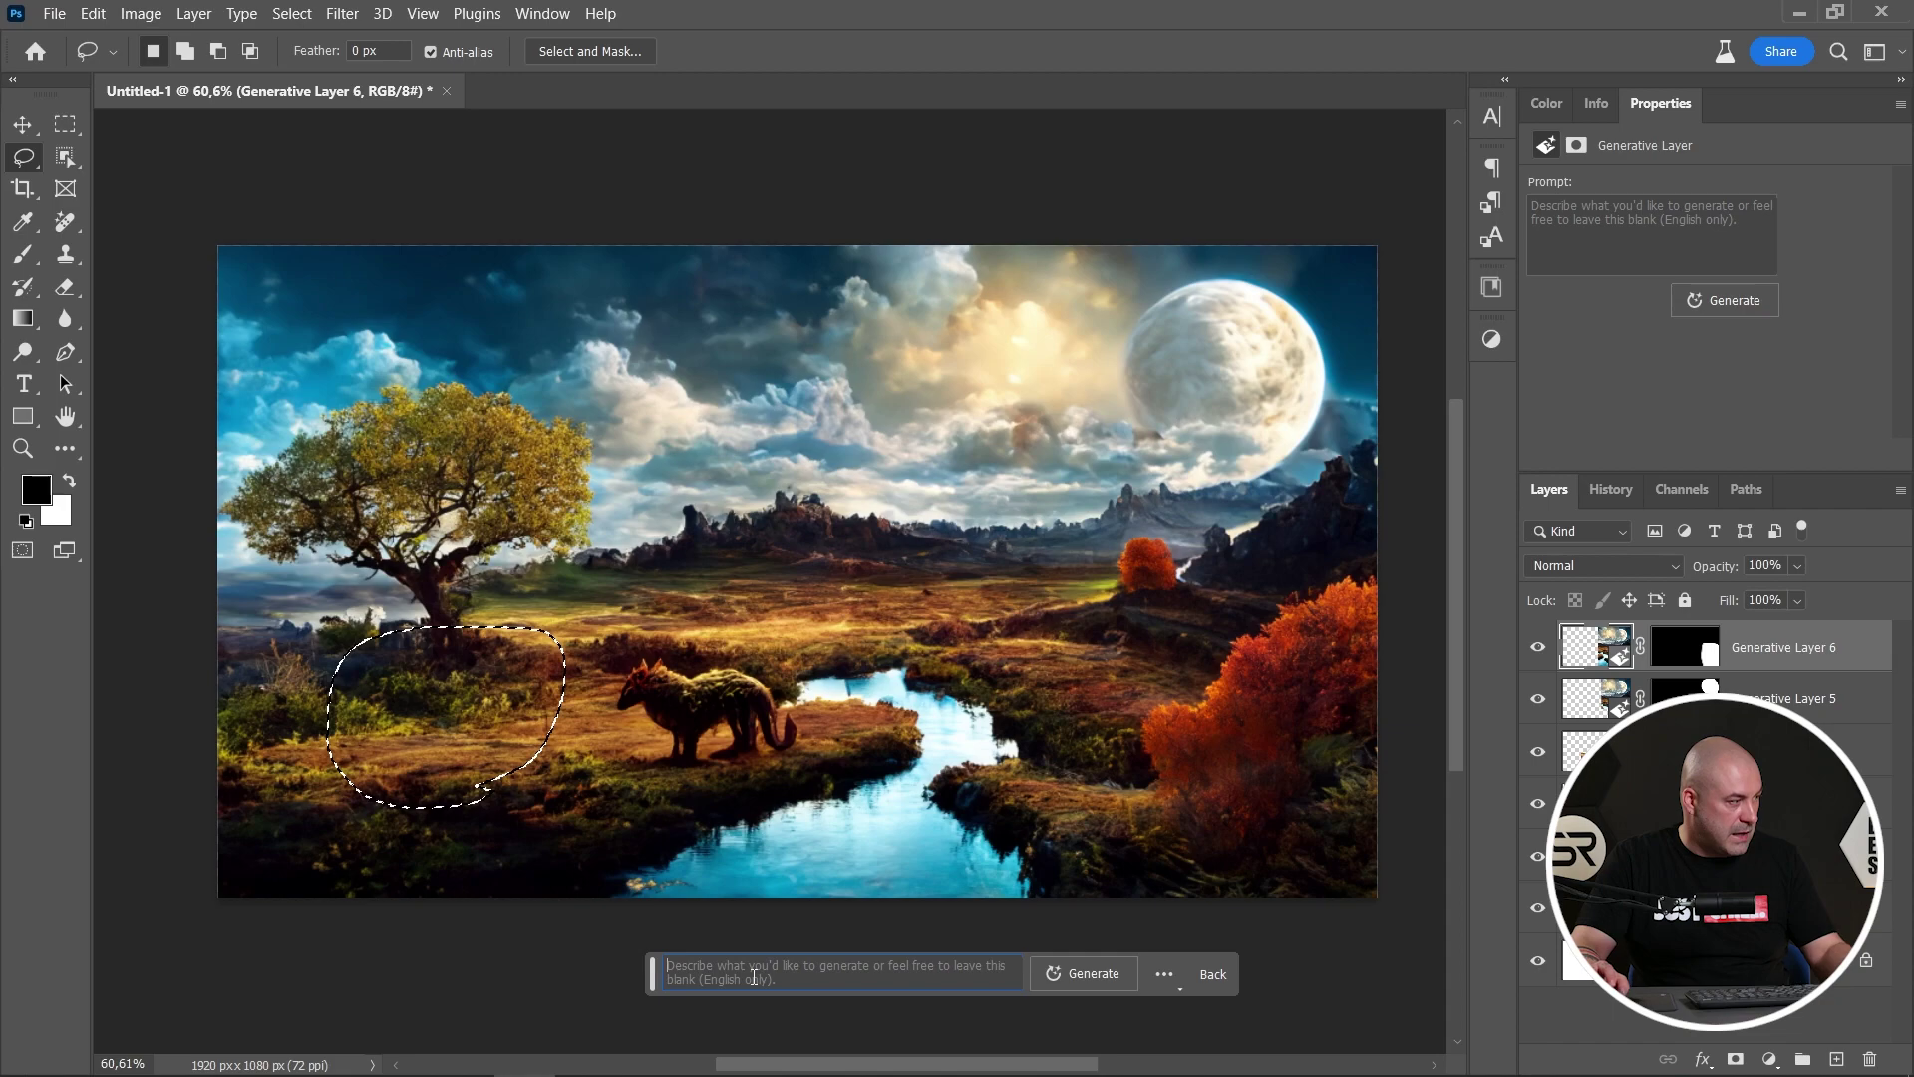
pyautogui.write('magic ')
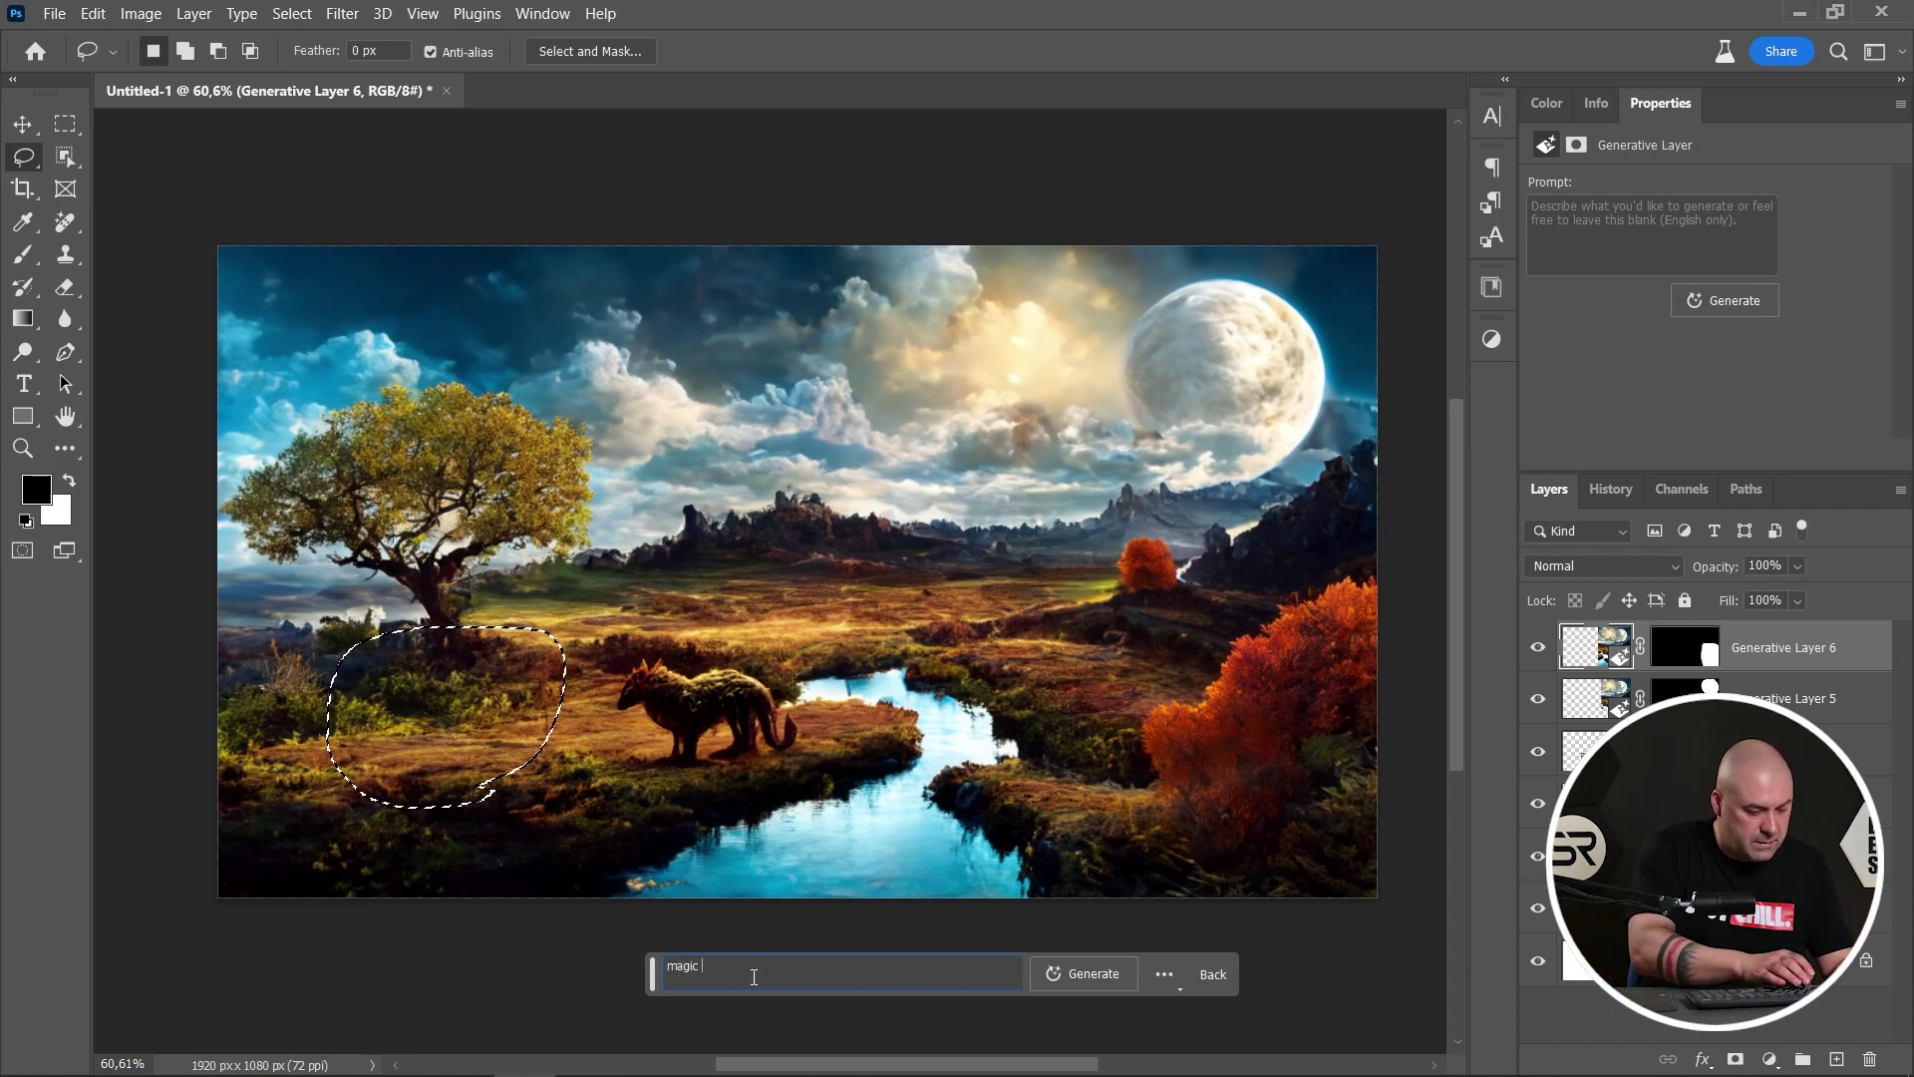
pyautogui.write('anima')
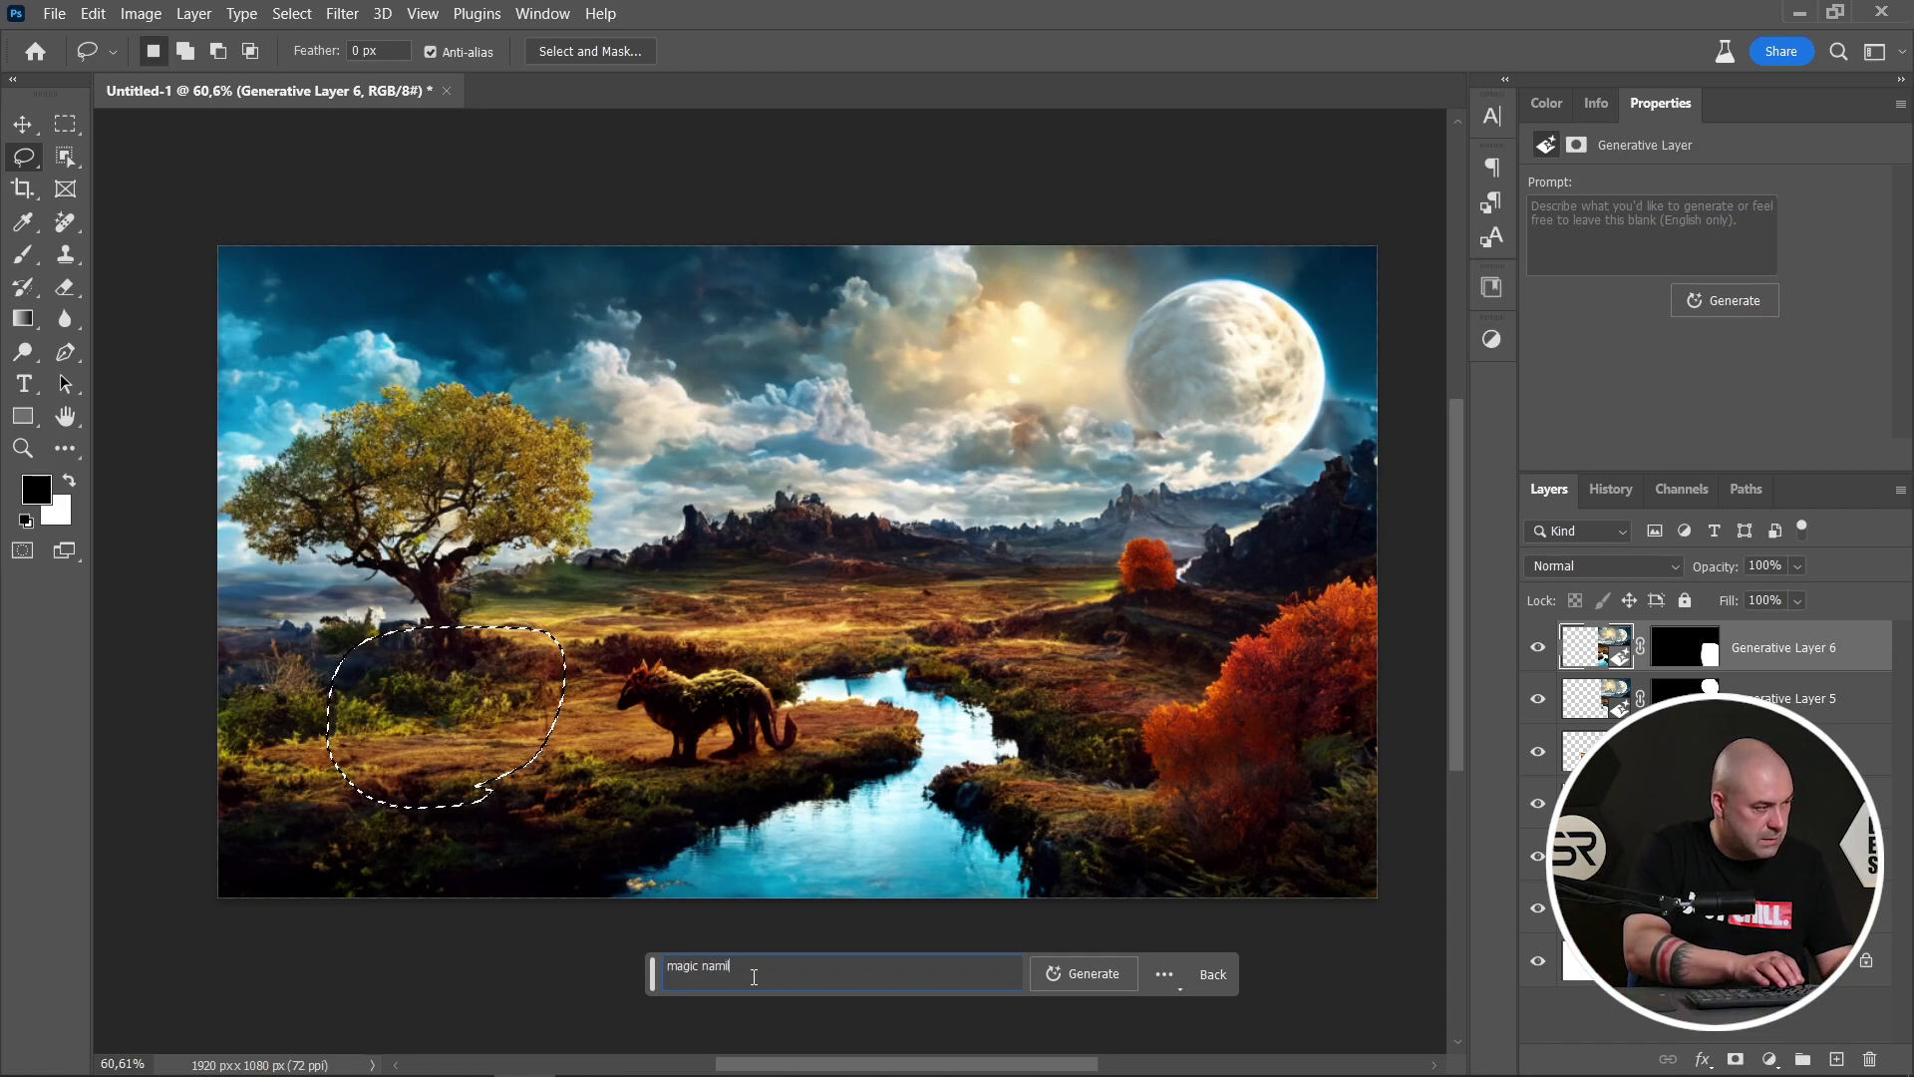
pyautogui.press('BackSpace')
pyautogui.press('BackSpace')
pyautogui.press('BackSpace')
pyautogui.press('BackSpace')
pyautogui.press('BackSpace')
pyautogui.write('an')
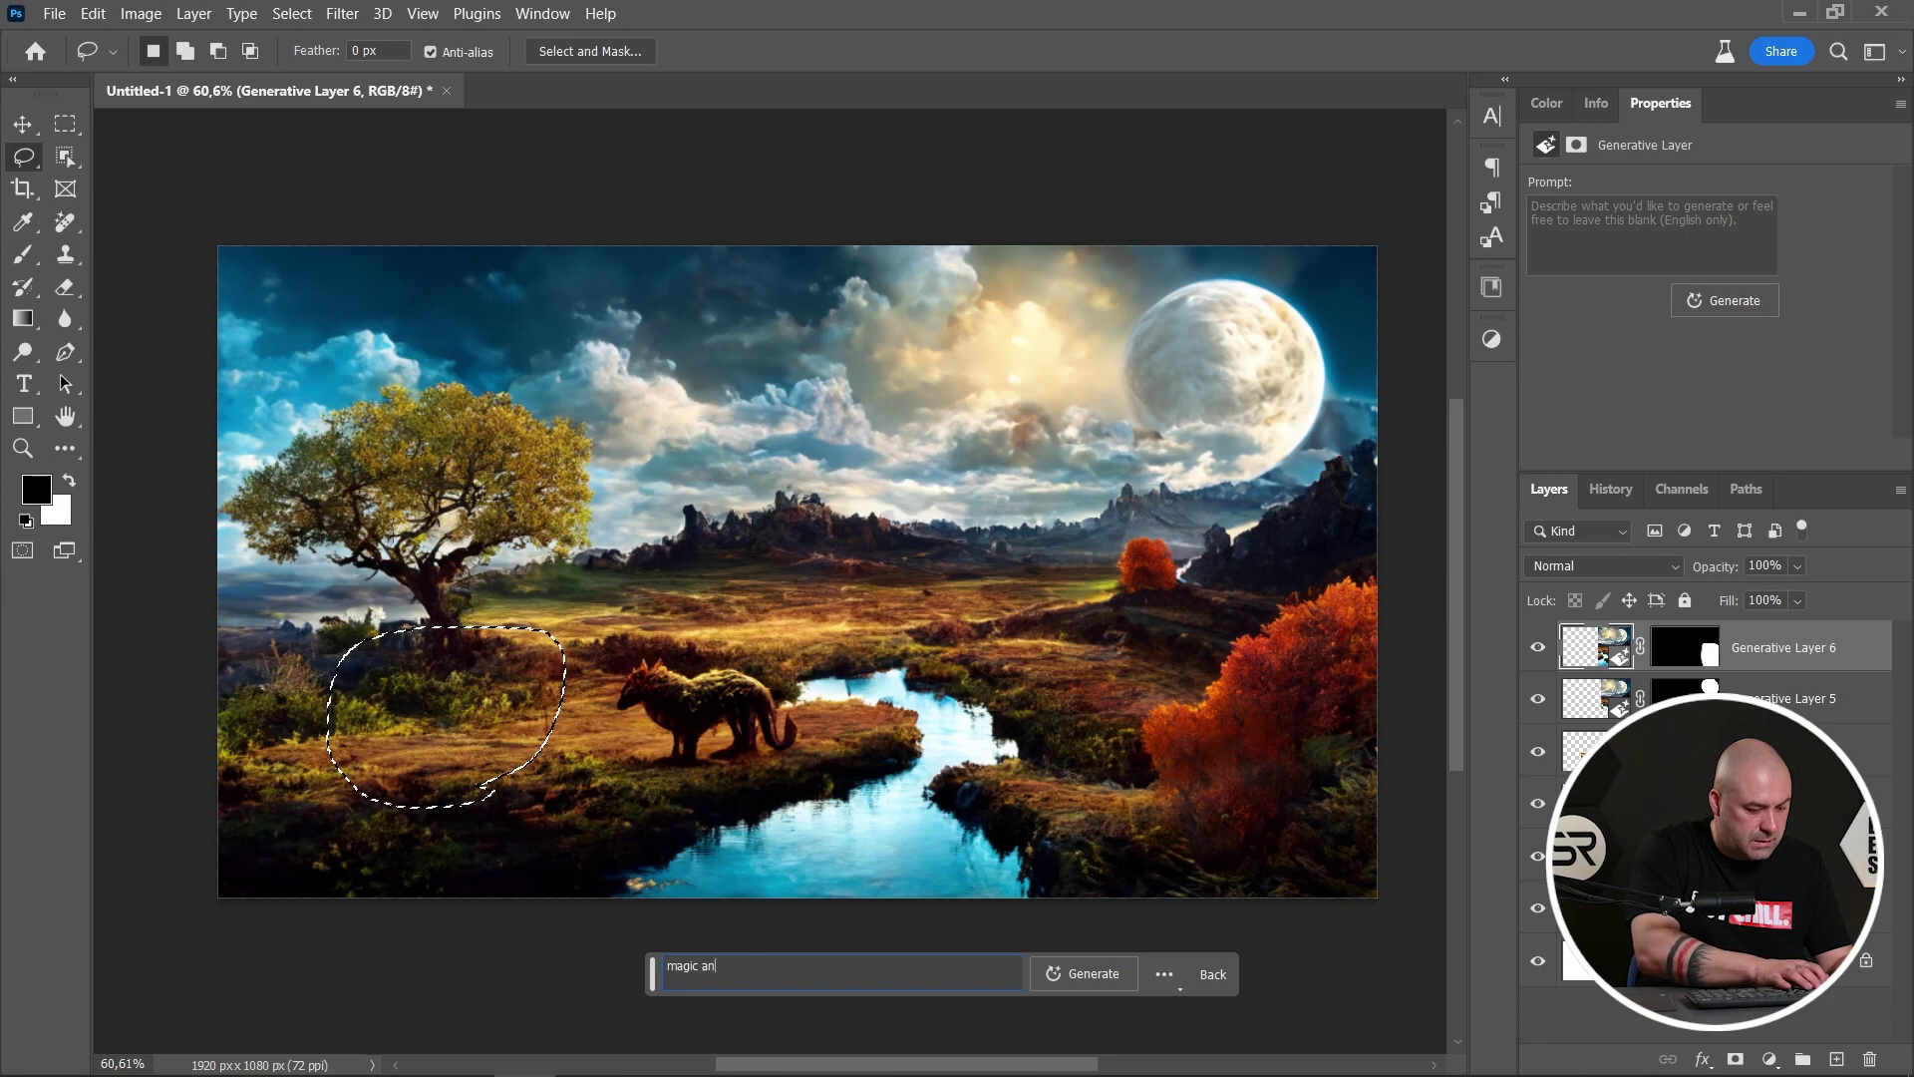
pyautogui.write('imal')
pyautogui.press('Return')
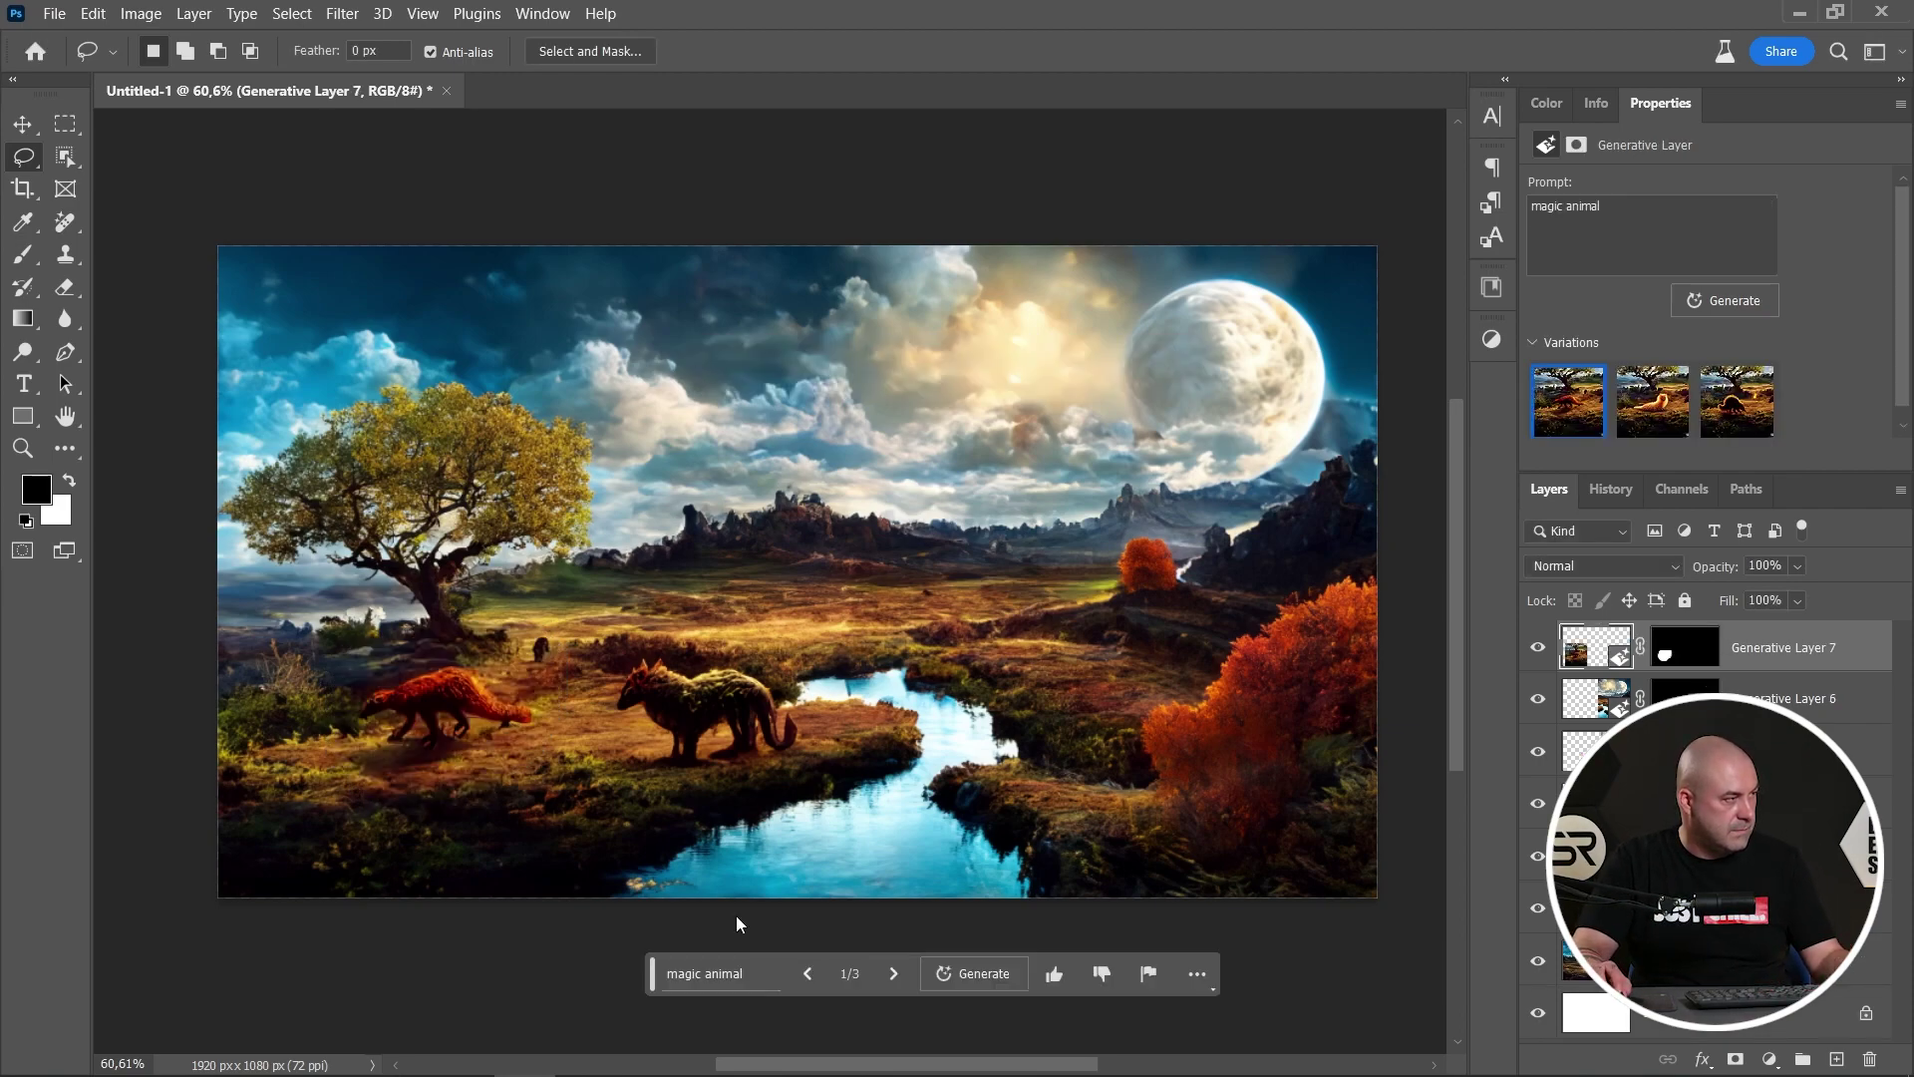
# - Compare the three variations of the animal below the tree and return to the first one
pyautogui.click(1655, 409)
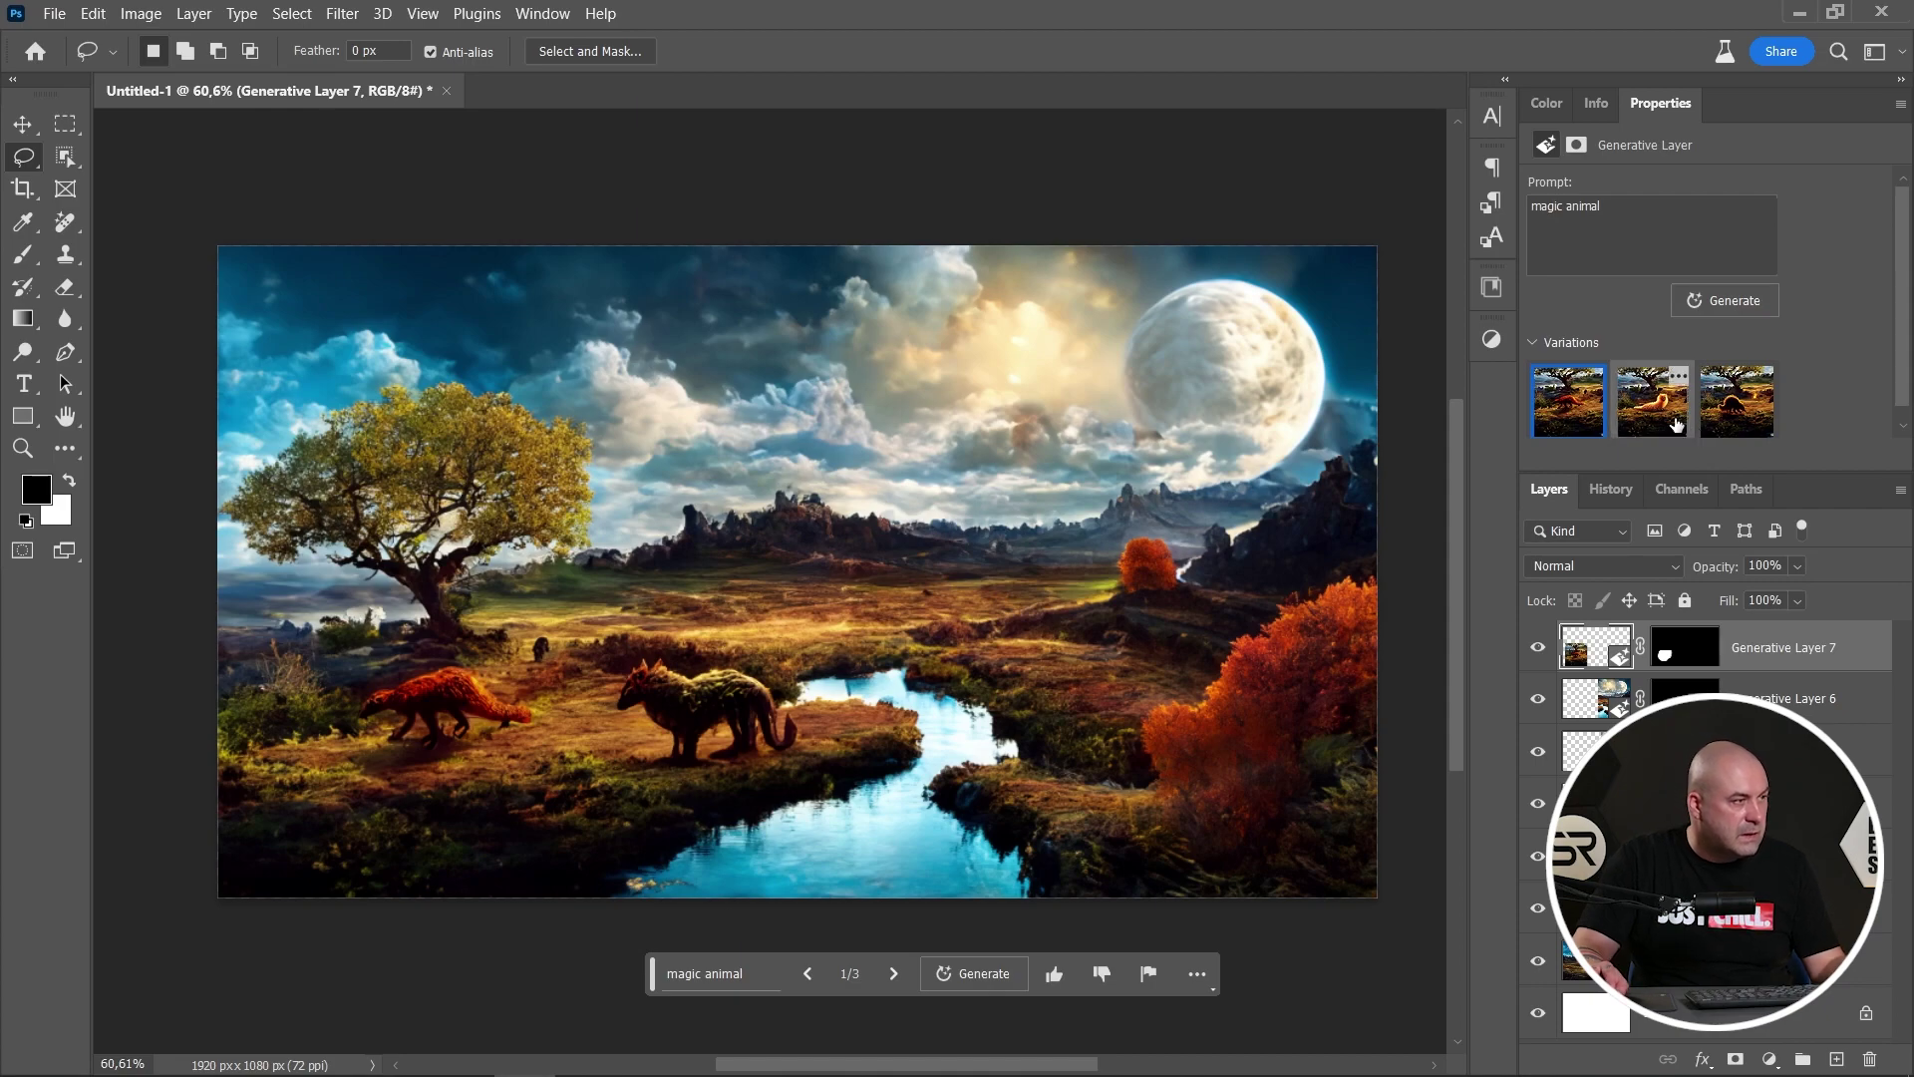
pyautogui.click(1735, 412)
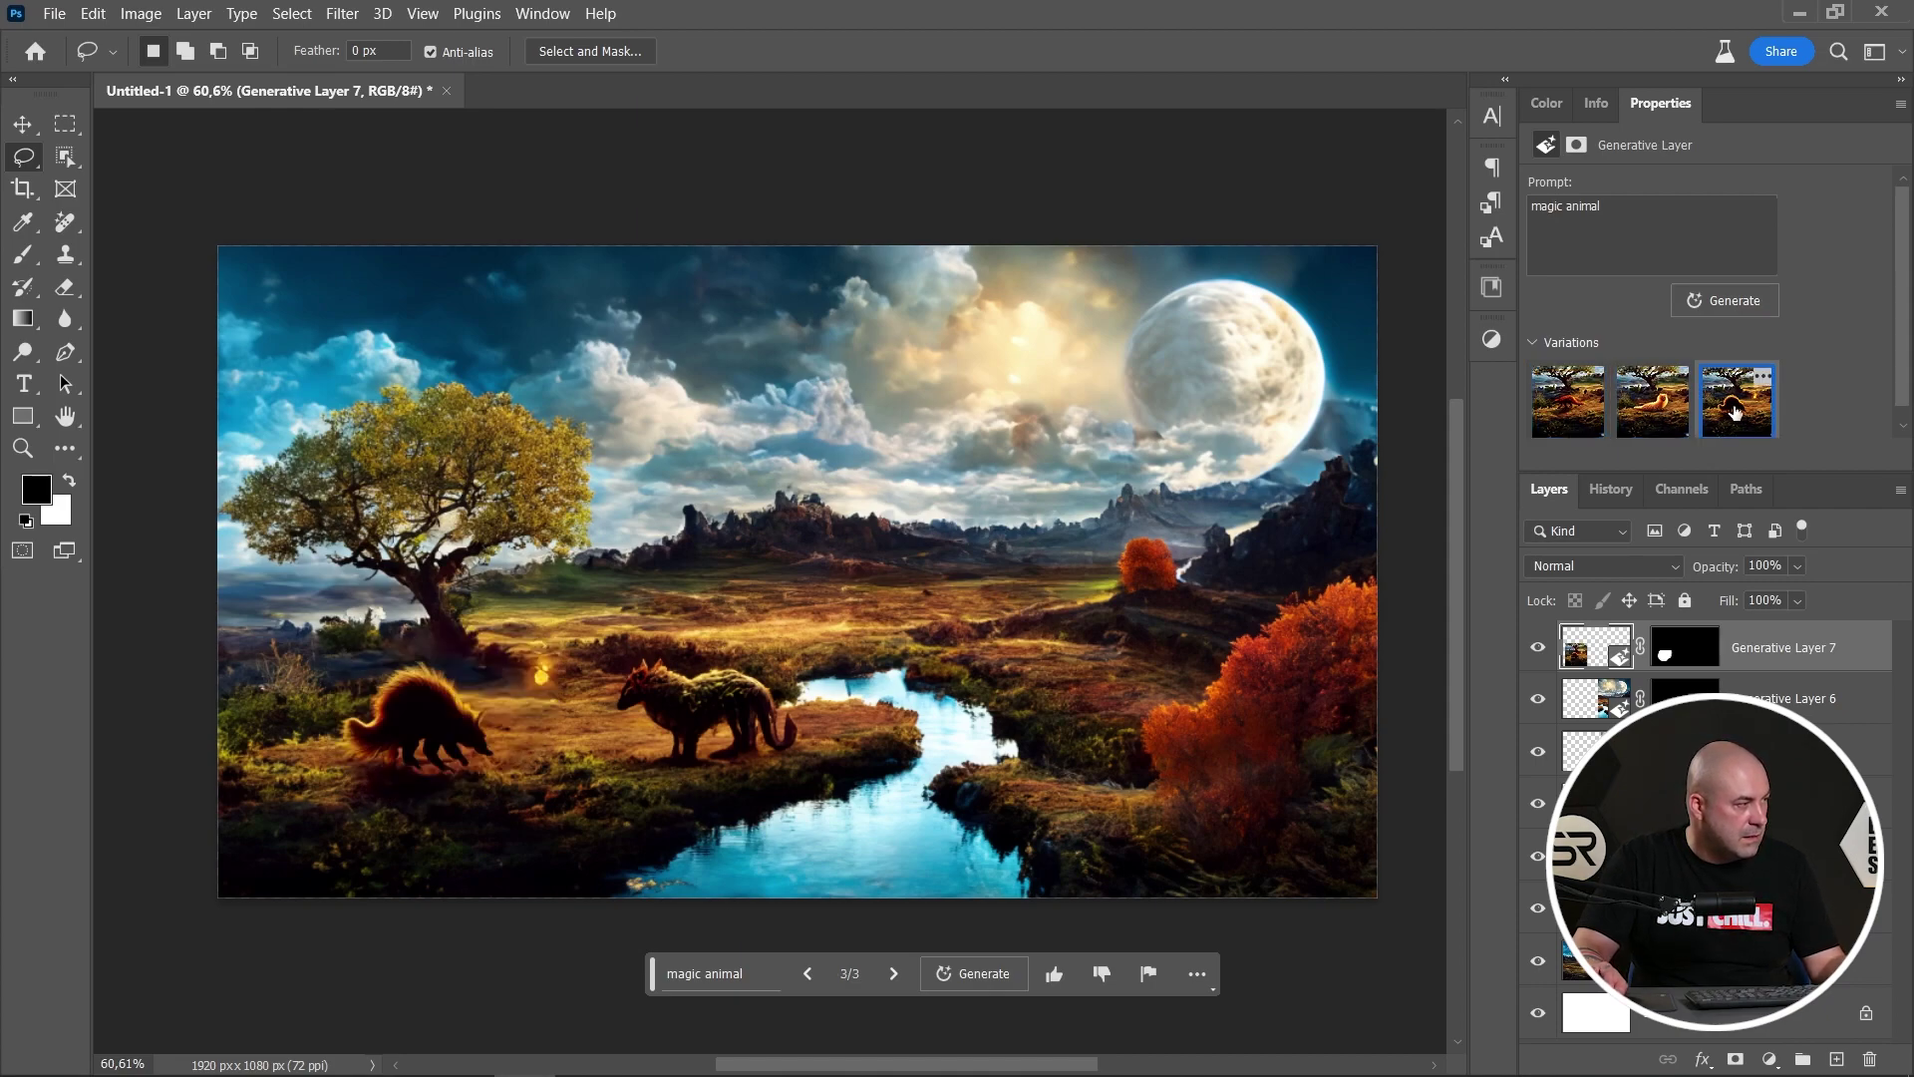
pyautogui.click(1569, 426)
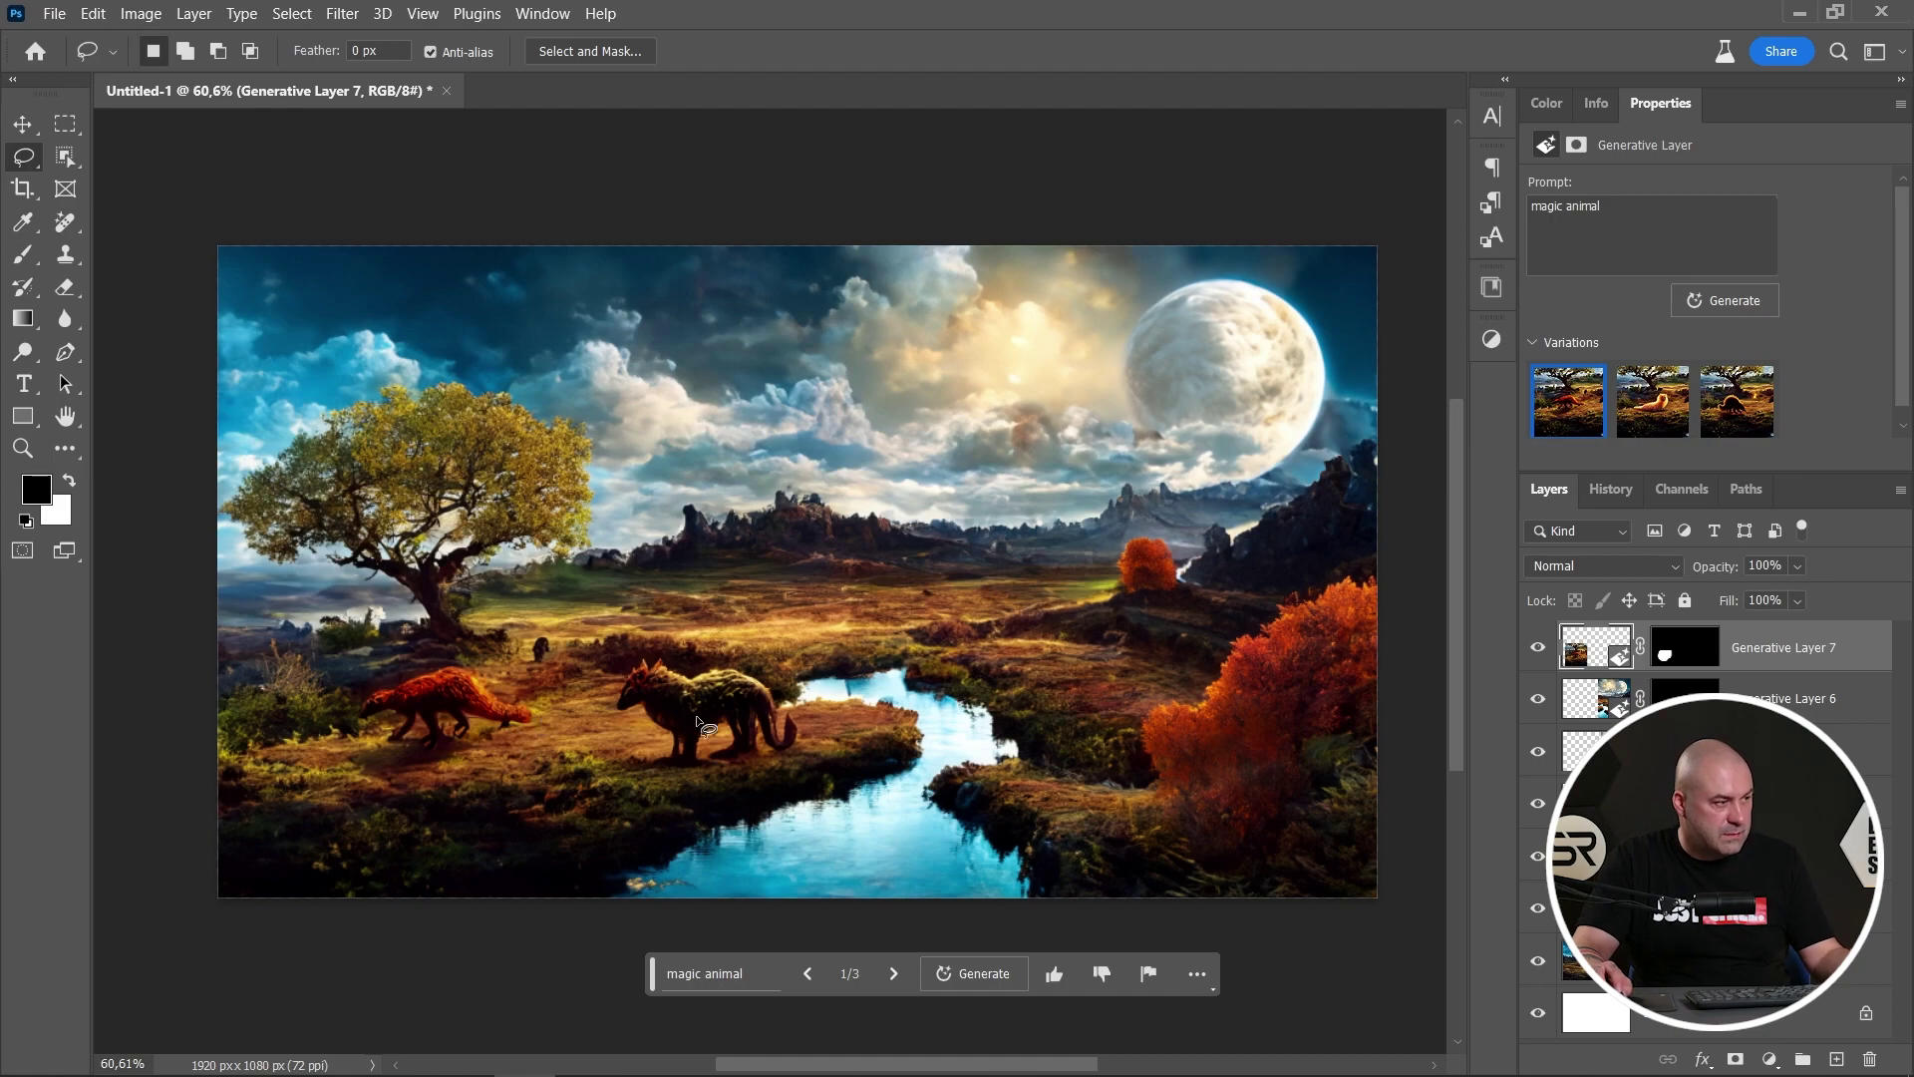
# - Hide all the generative layers, show them again one by one from the lowest up, and briefly isolate the Background layer
pyautogui.moveTo(1538, 647); pyautogui.dragTo(1540, 997)
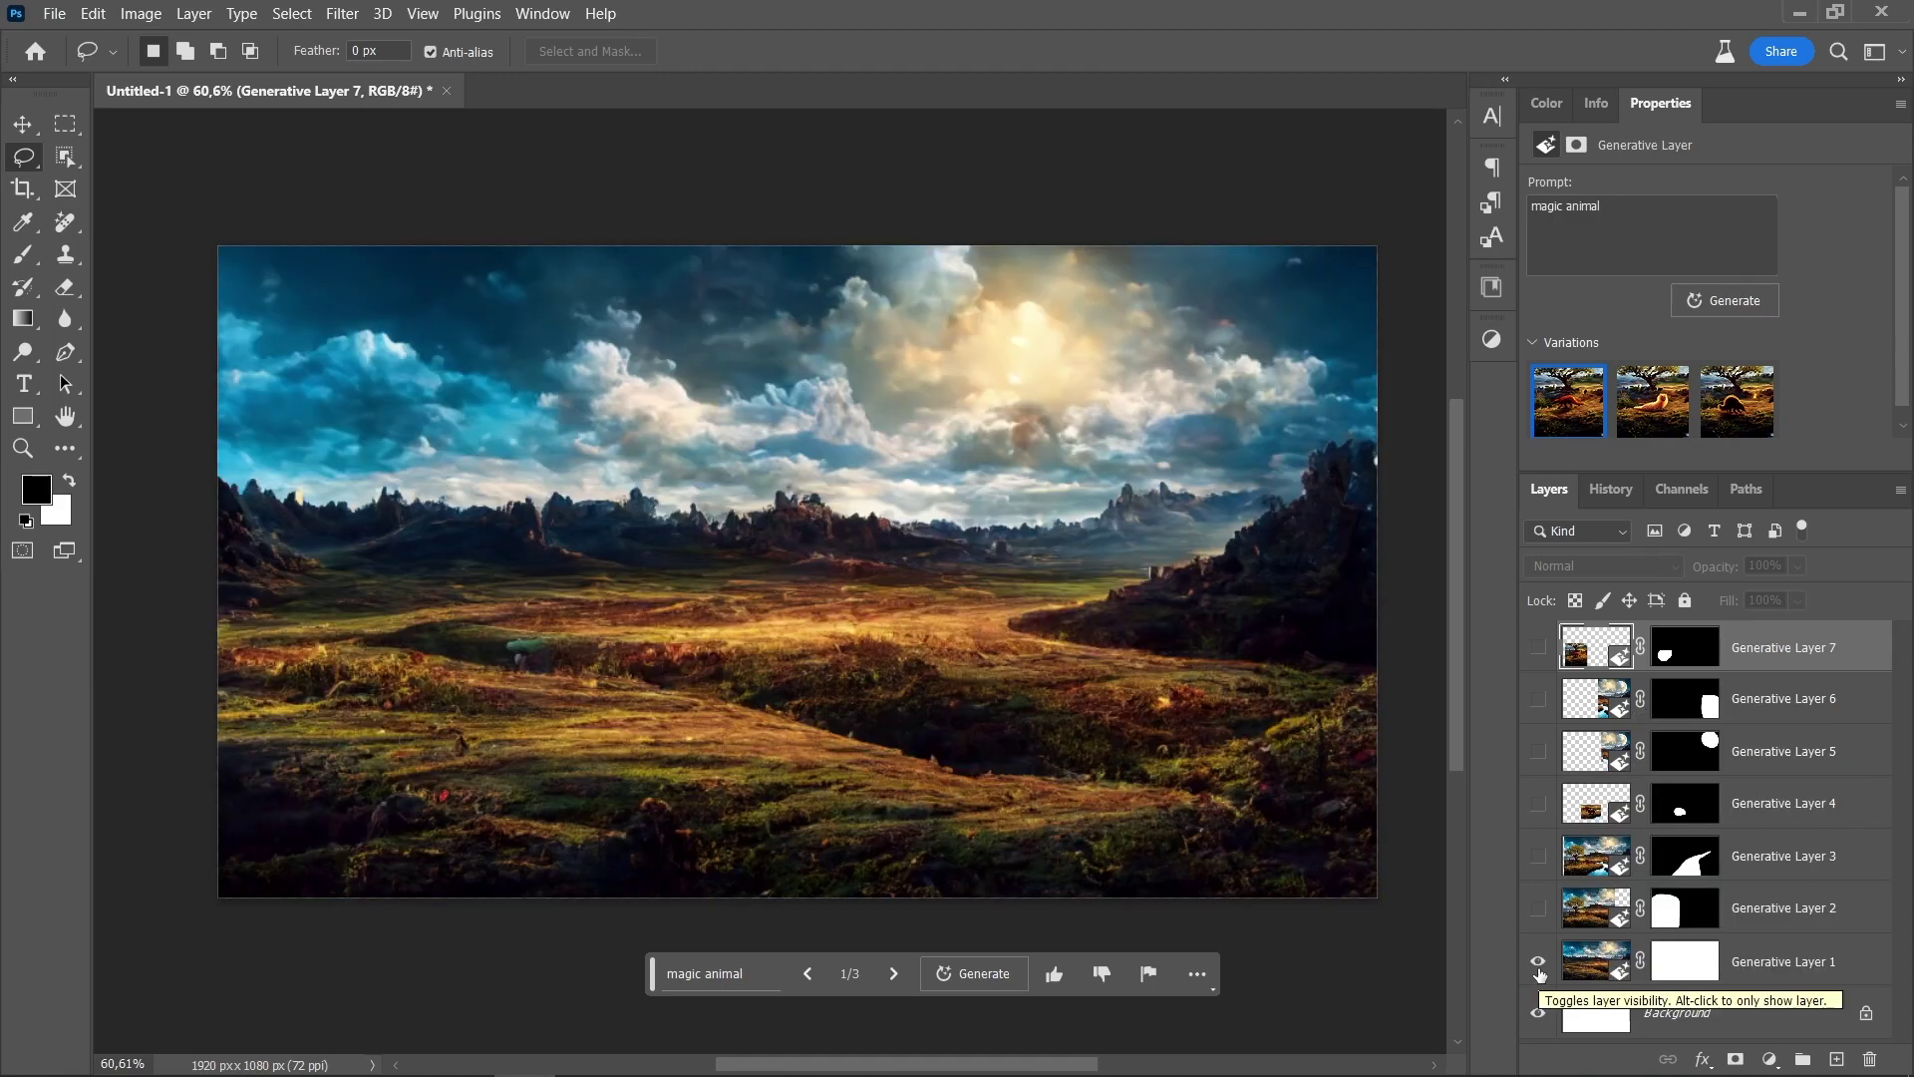
pyautogui.click(1538, 908)
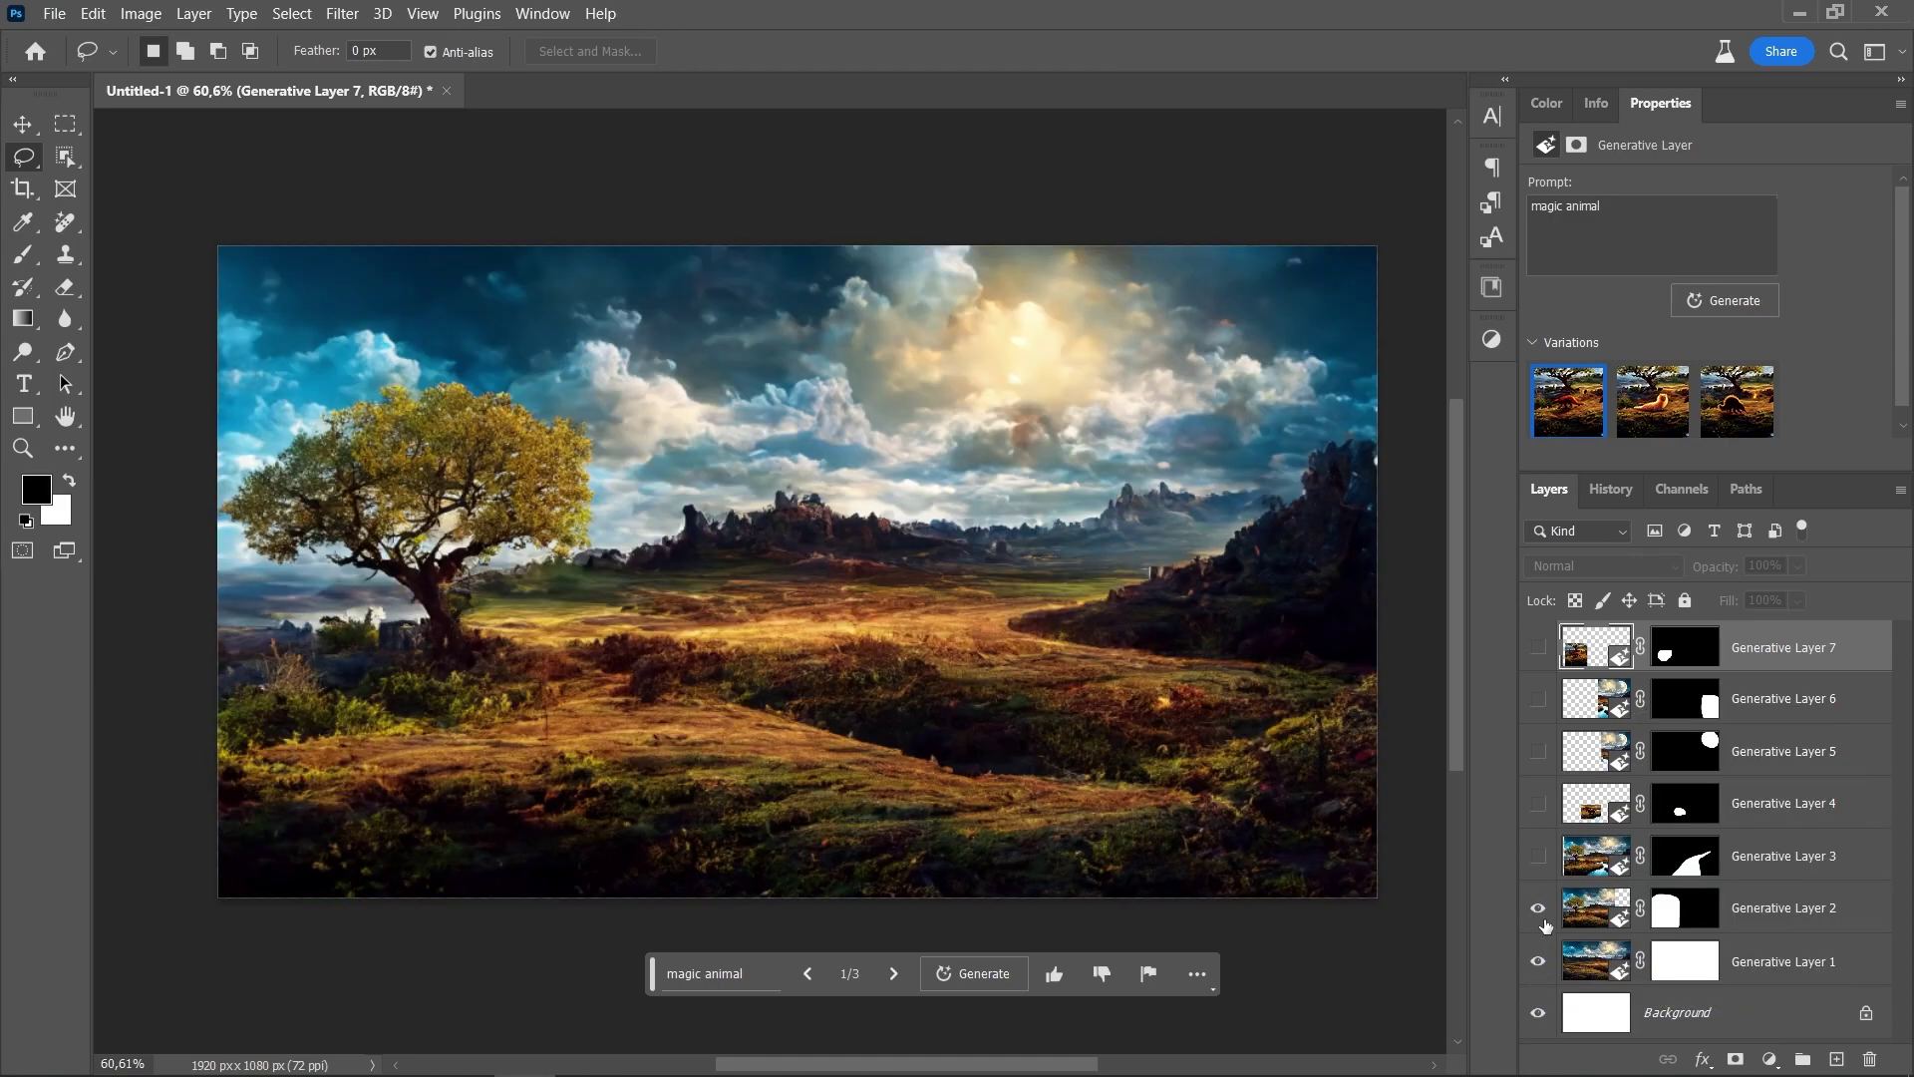
pyautogui.click(1540, 855)
pyautogui.click(1538, 803)
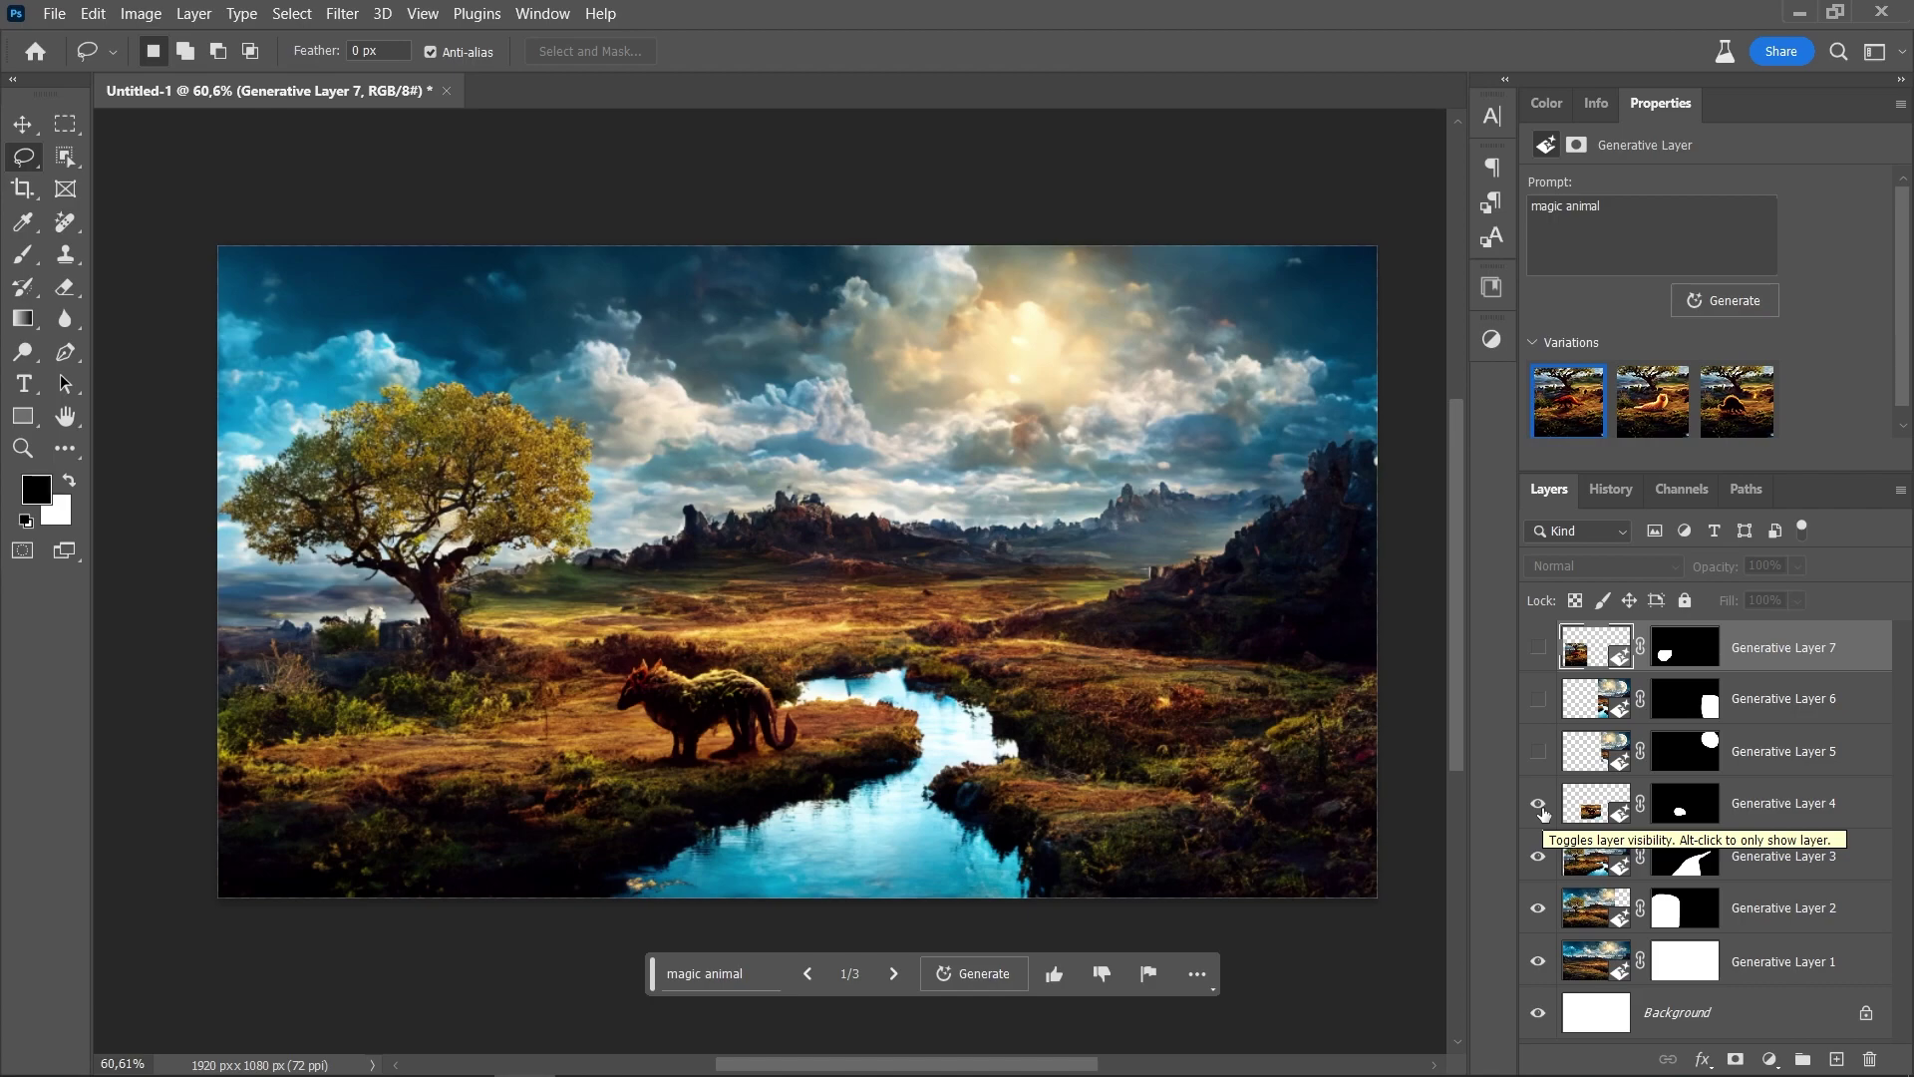
pyautogui.click(1537, 752)
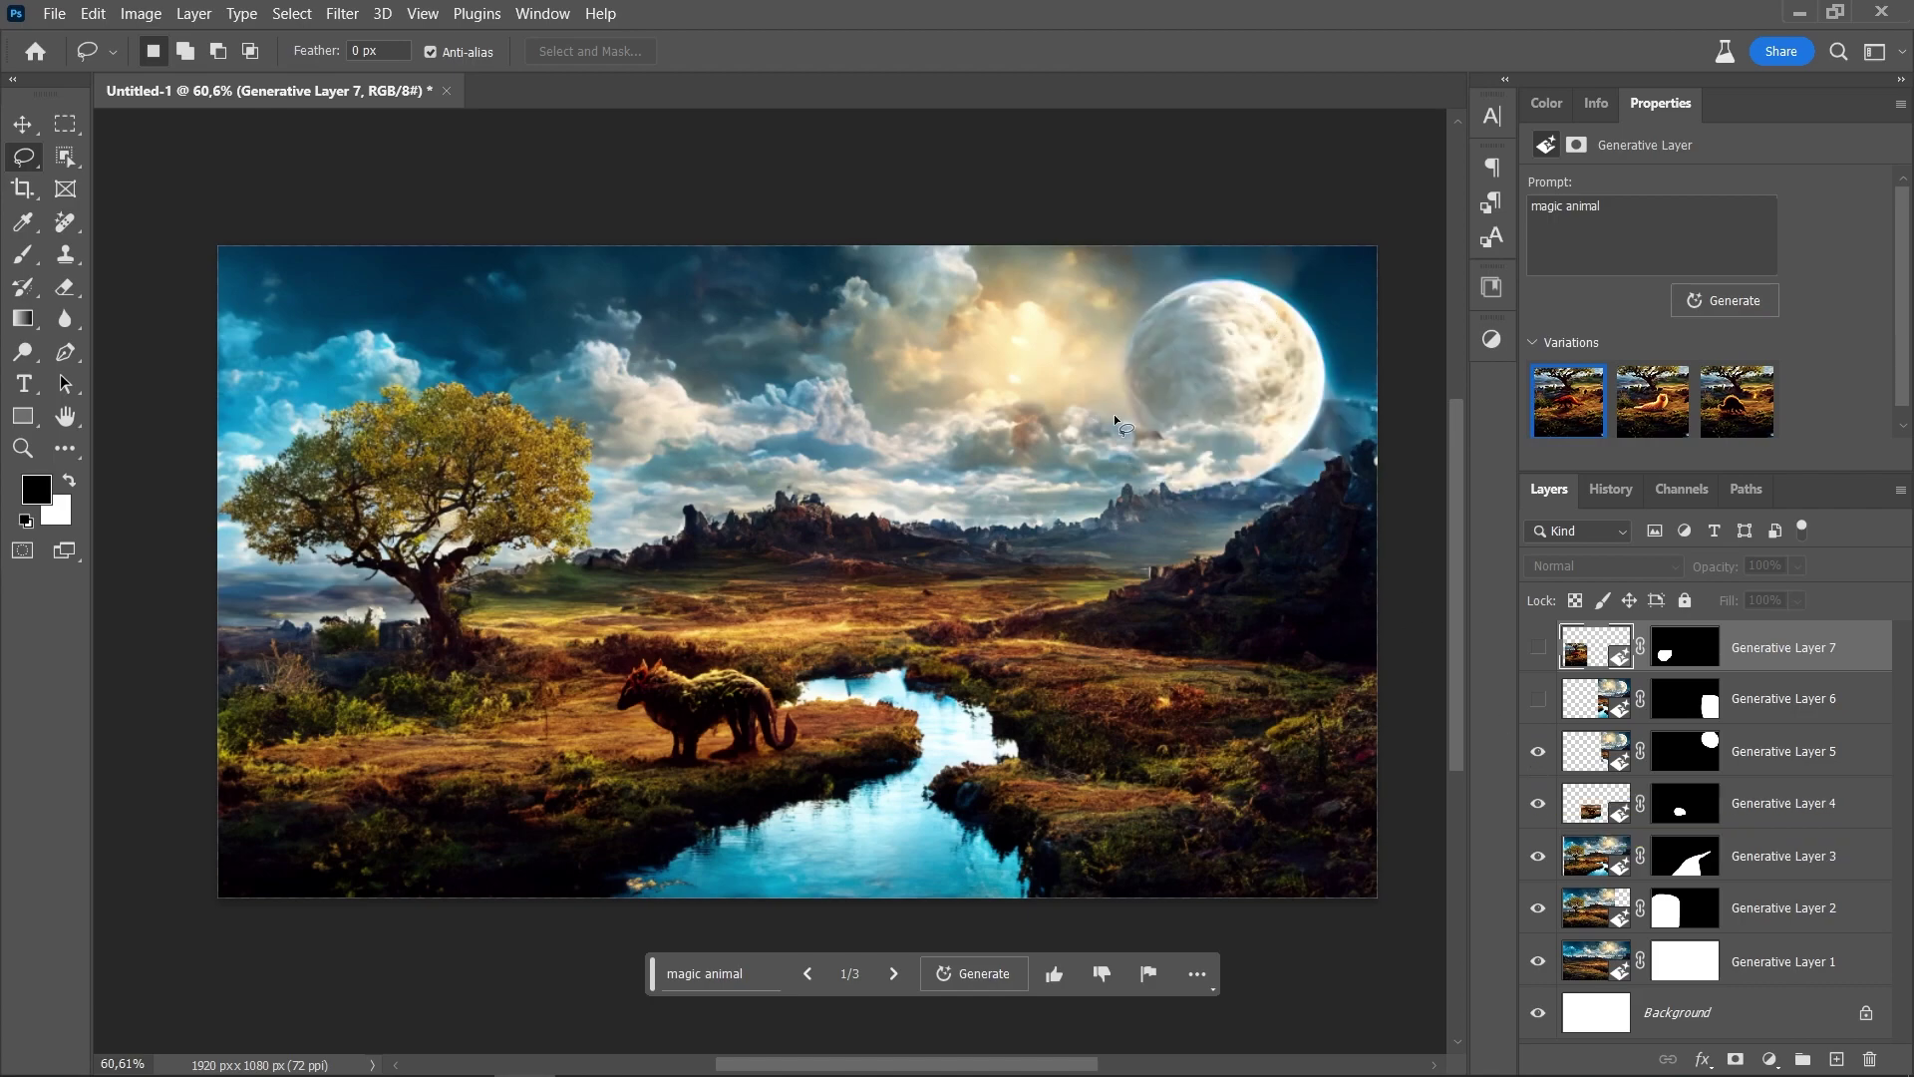
pyautogui.click(1537, 699)
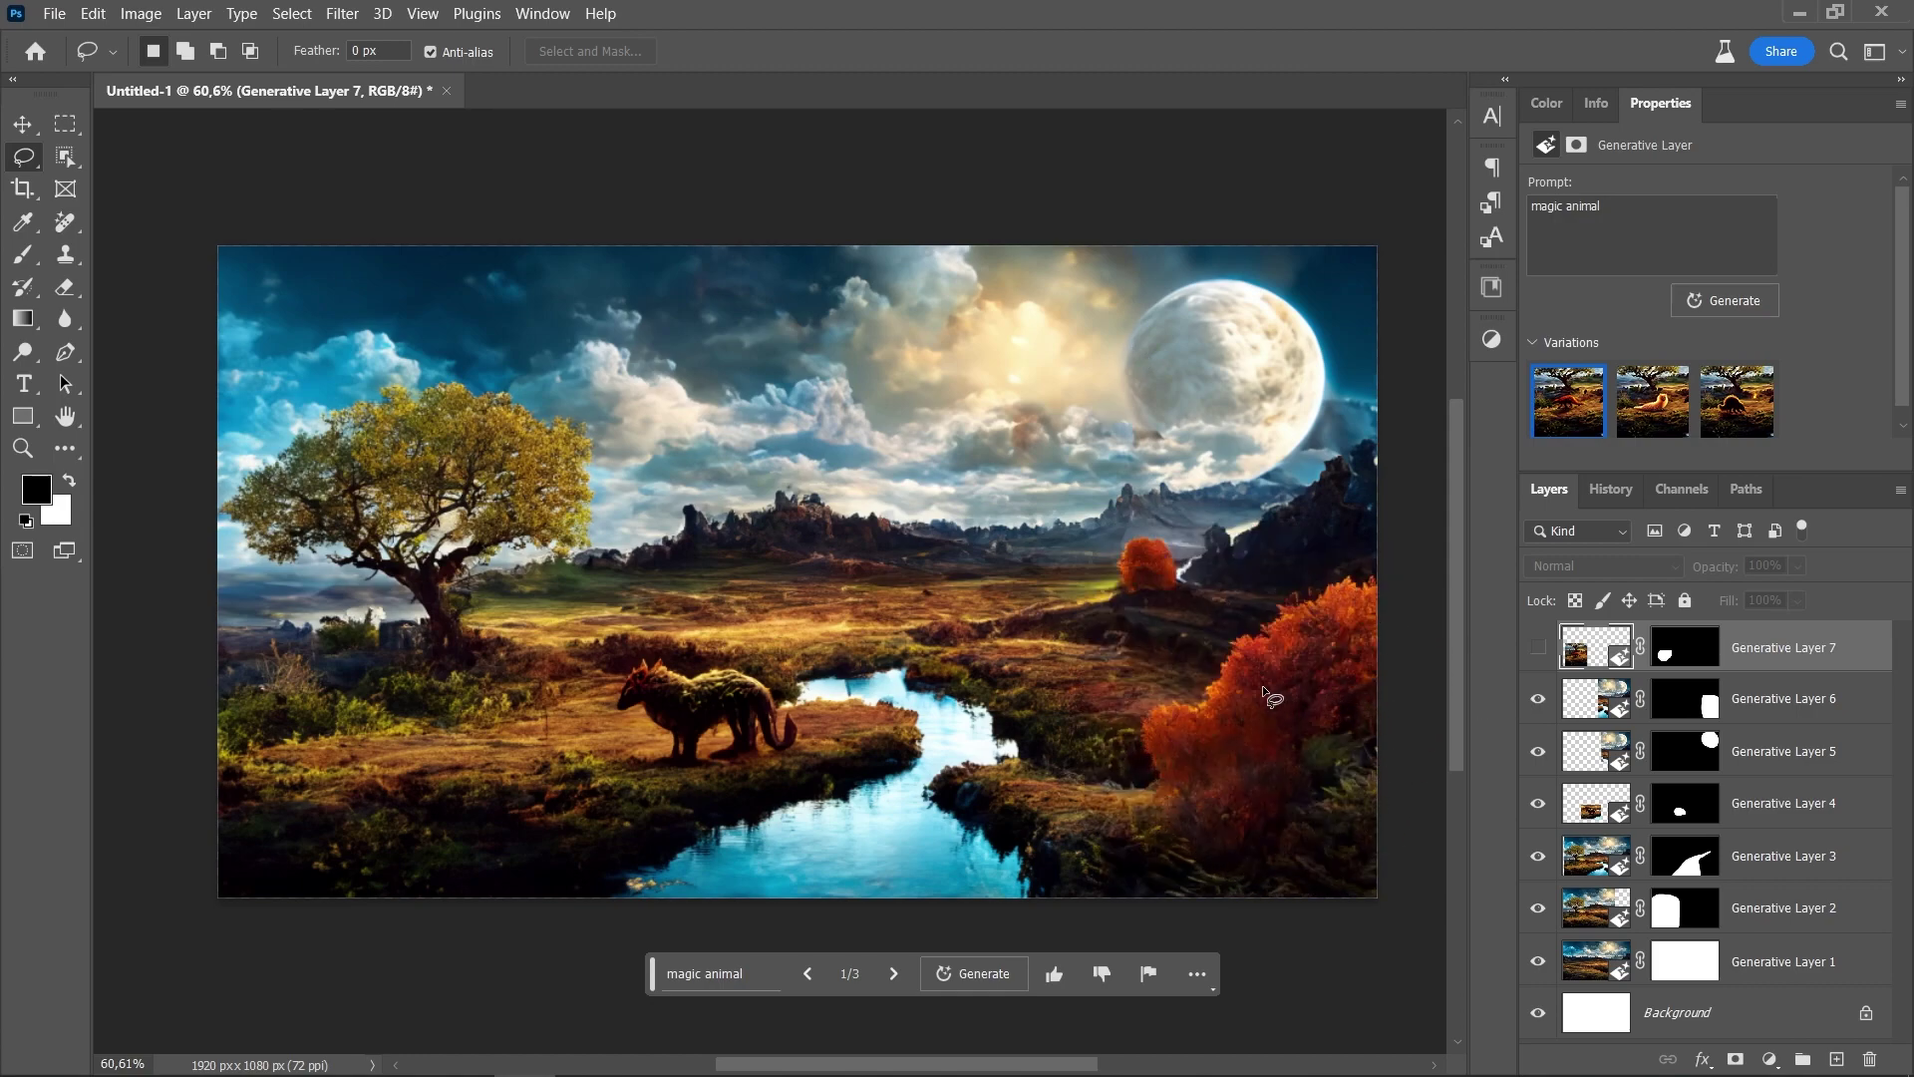
pyautogui.click(1538, 648)
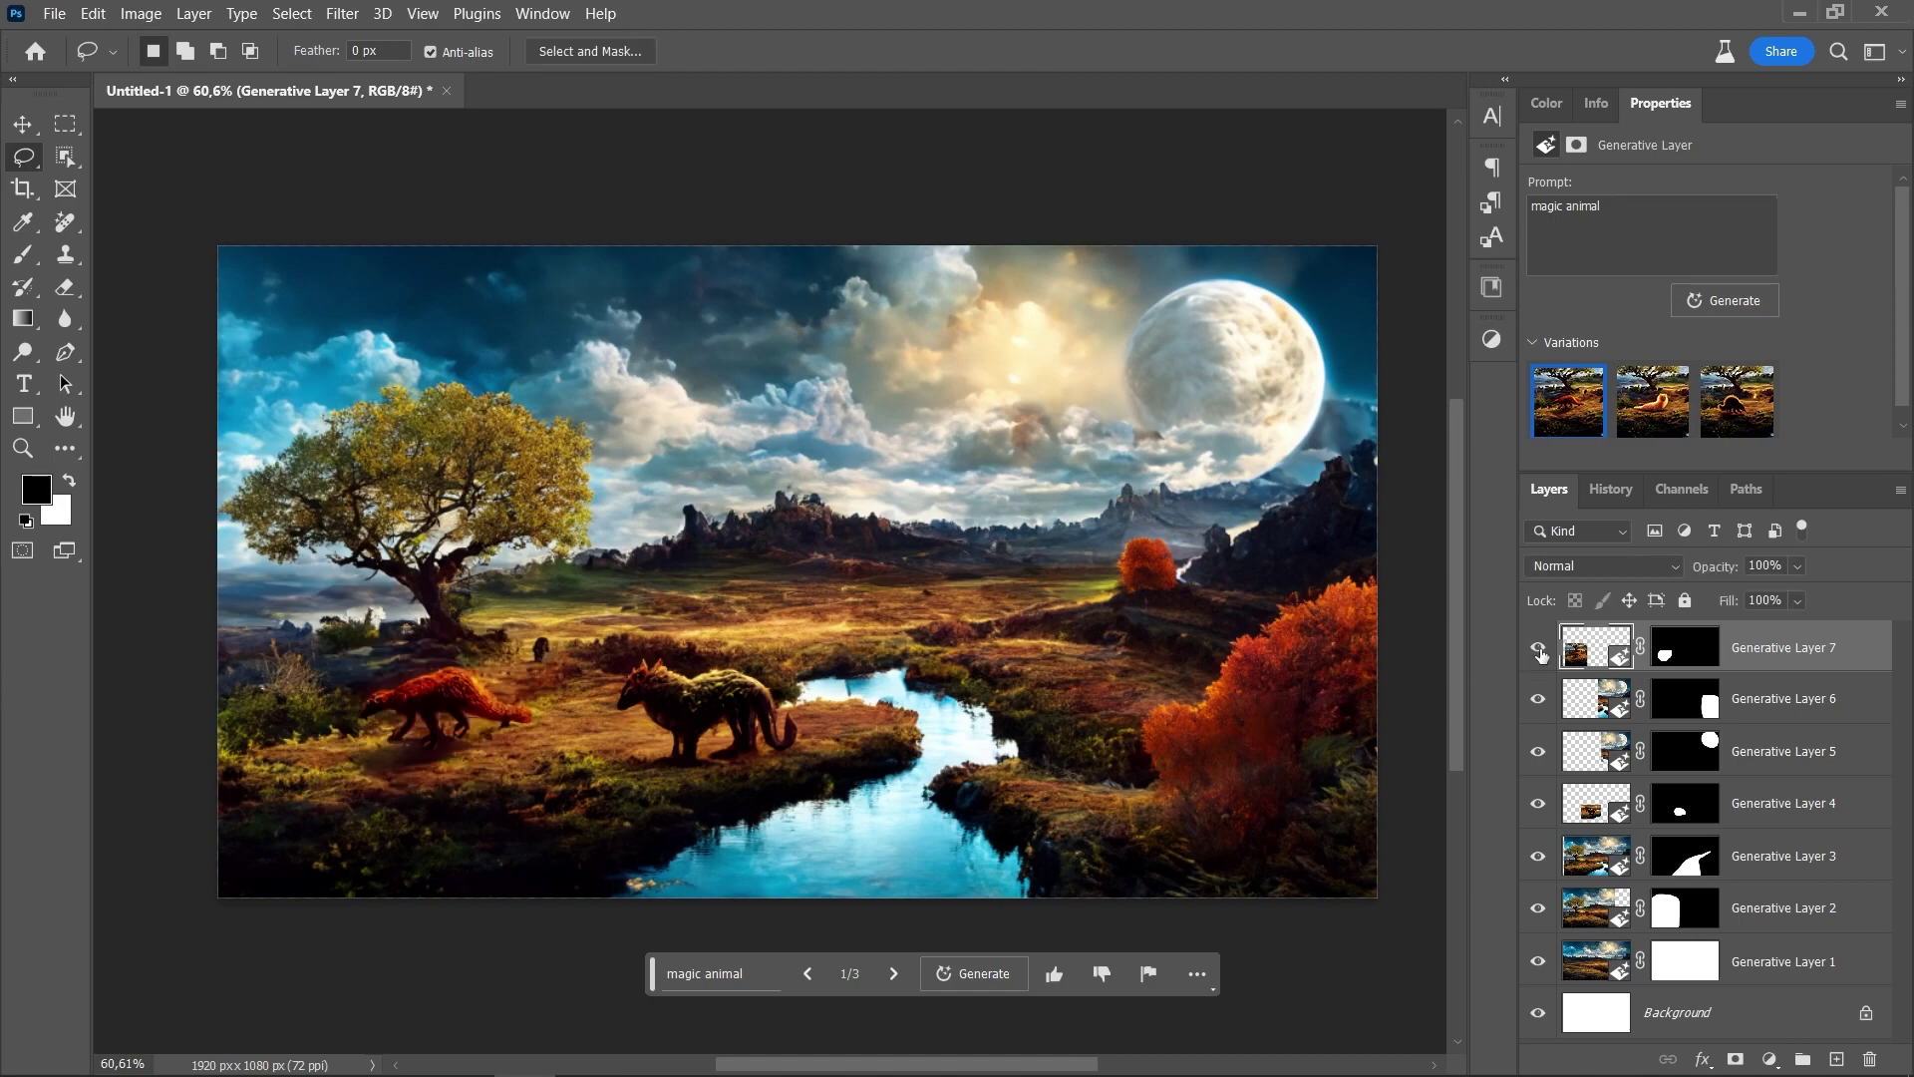
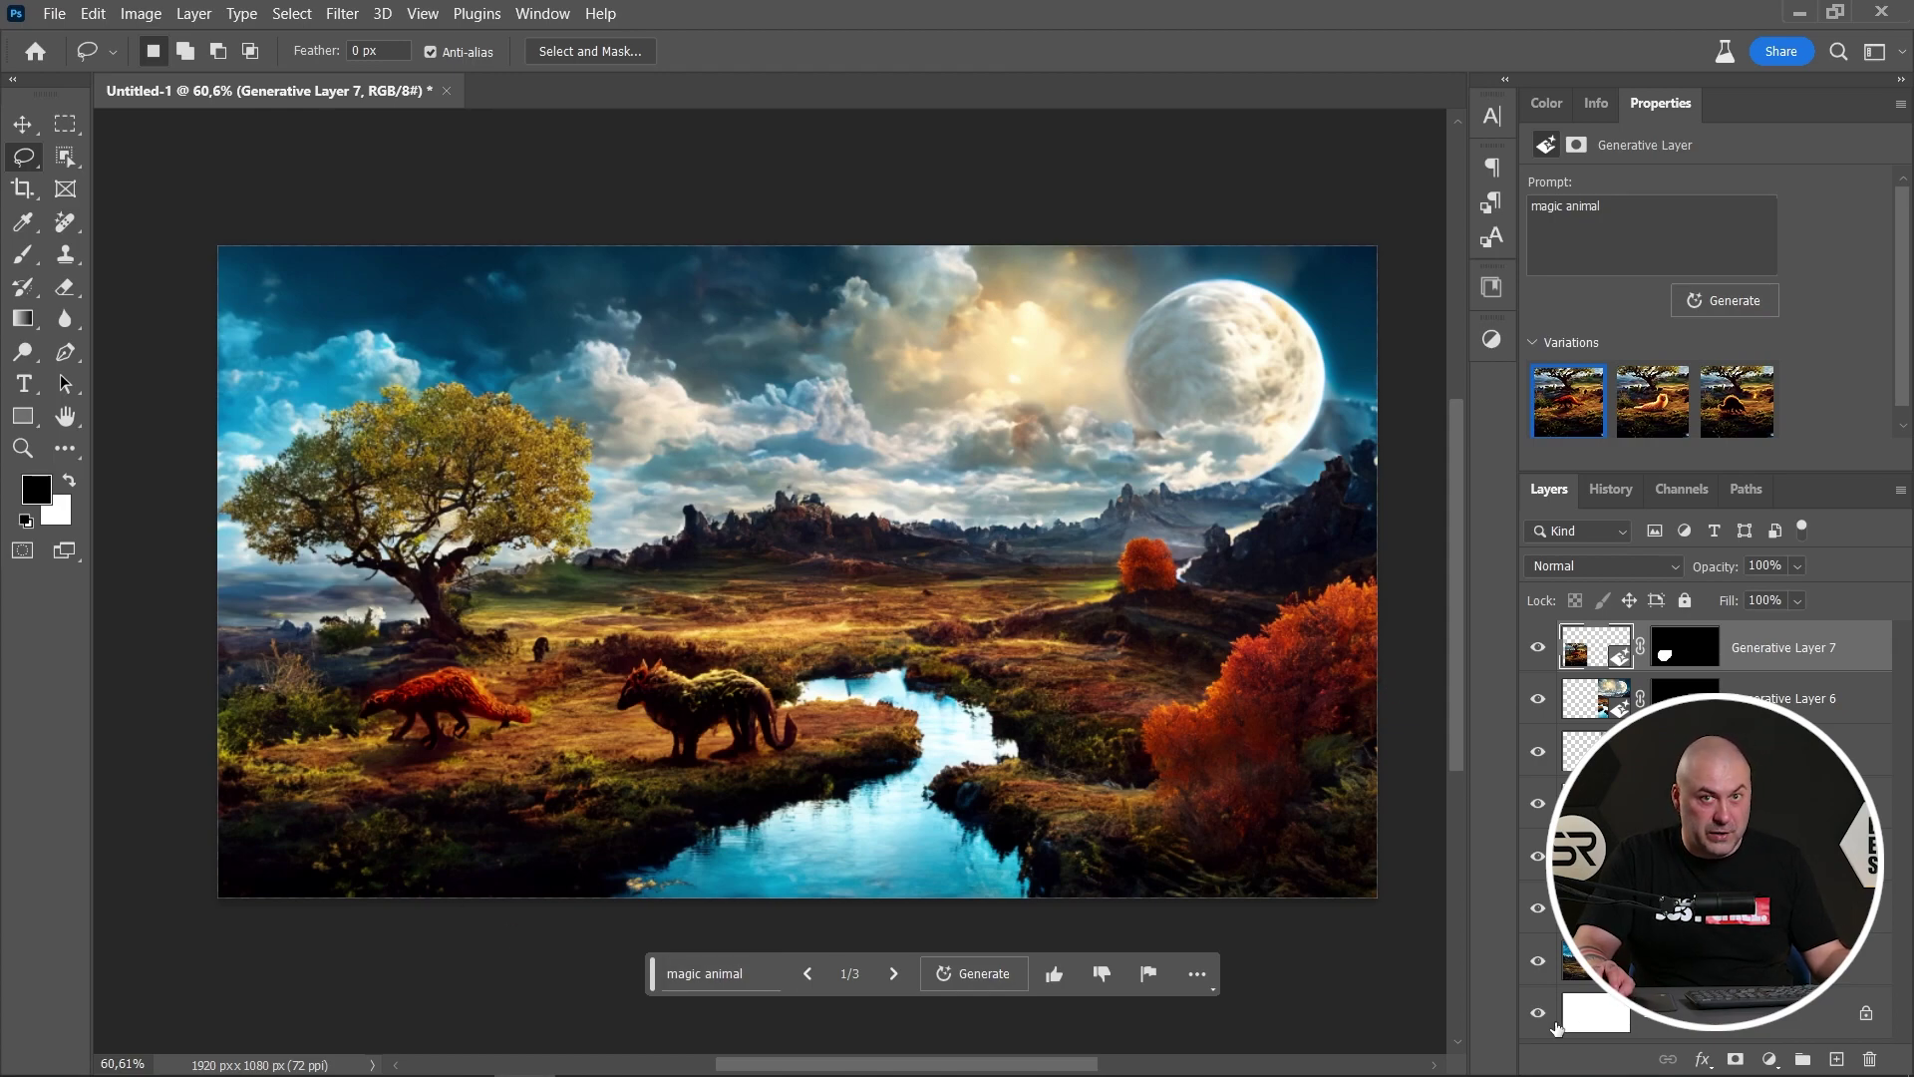
pyautogui.keyDown('alt'); pyautogui.click(1537, 1015); pyautogui.keyUp('alt')
pyautogui.keyDown('alt'); pyautogui.click(1536, 1014); pyautogui.keyUp('alt')
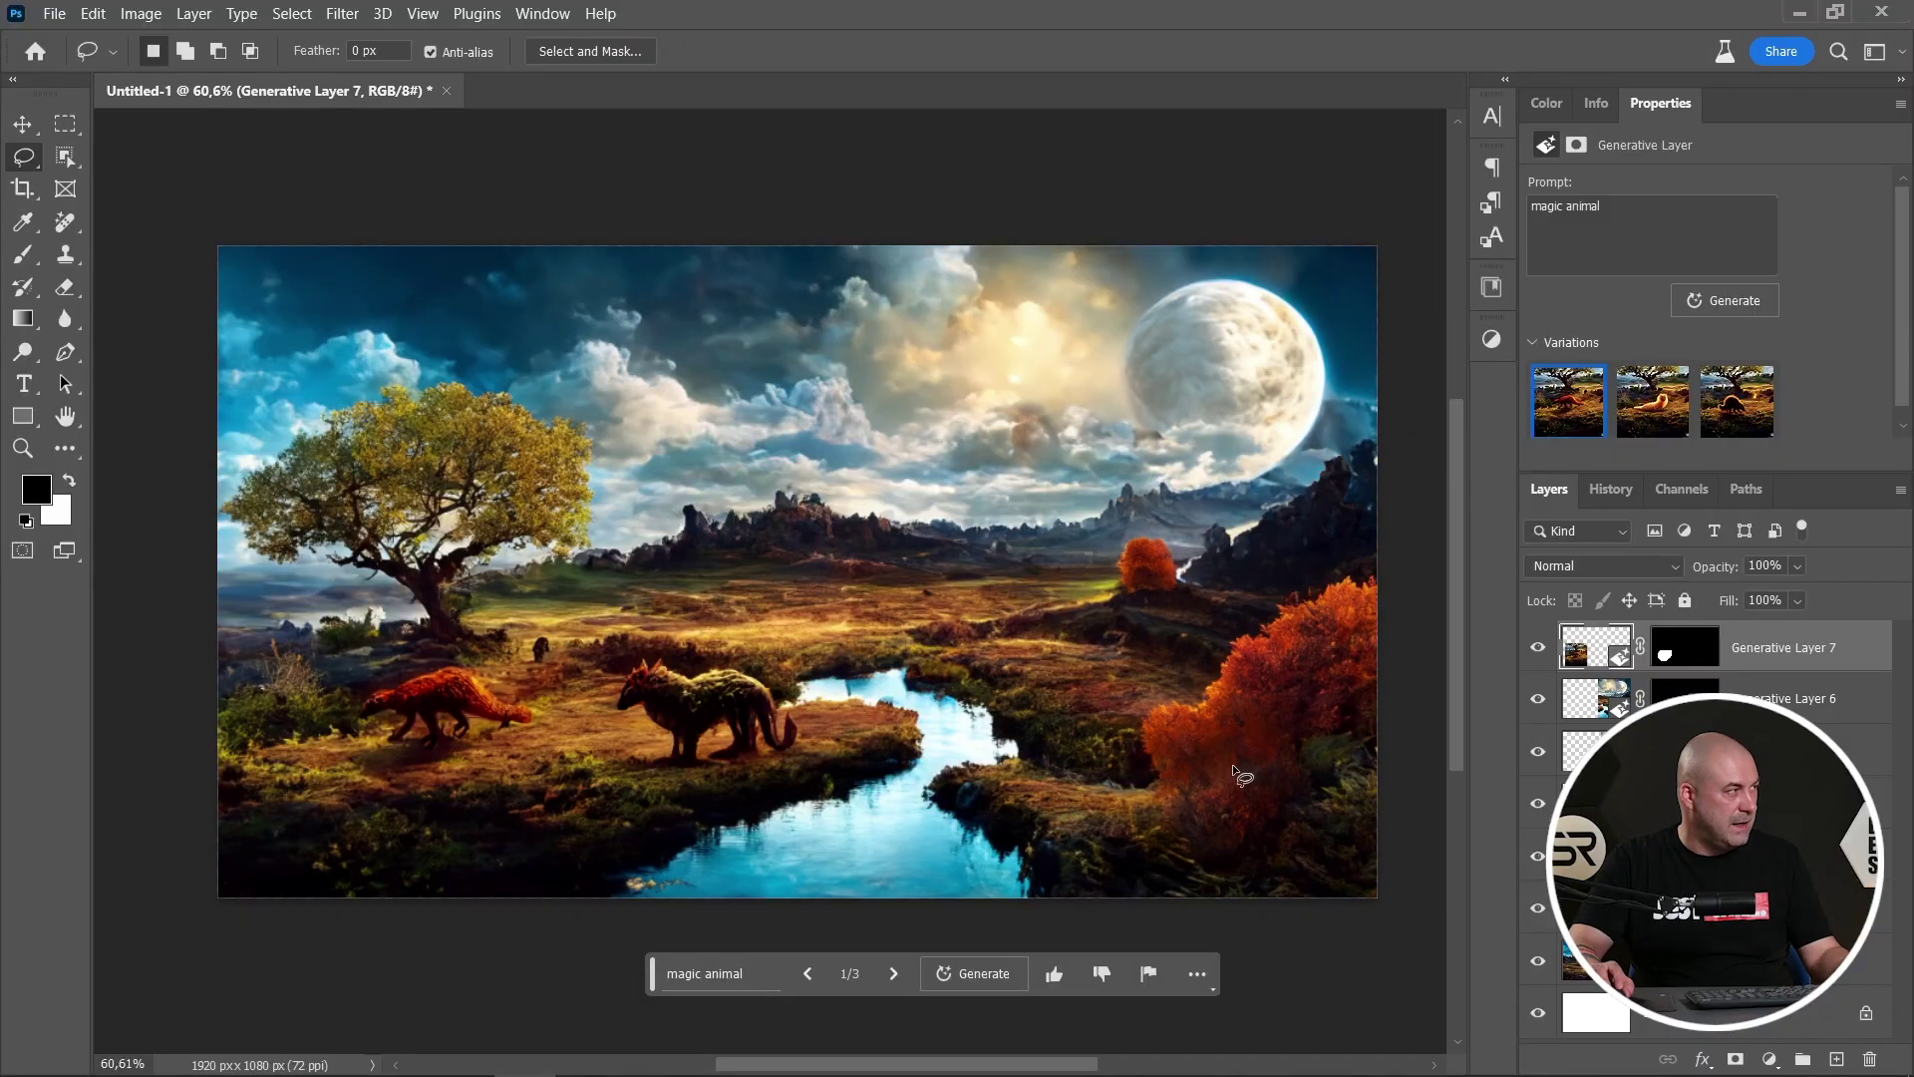
# - Create a new 1920 x 1080 px document at 72 pixels/inch in RGB color with a white background
pyautogui.click(55, 13)
pyautogui.click(62, 36)
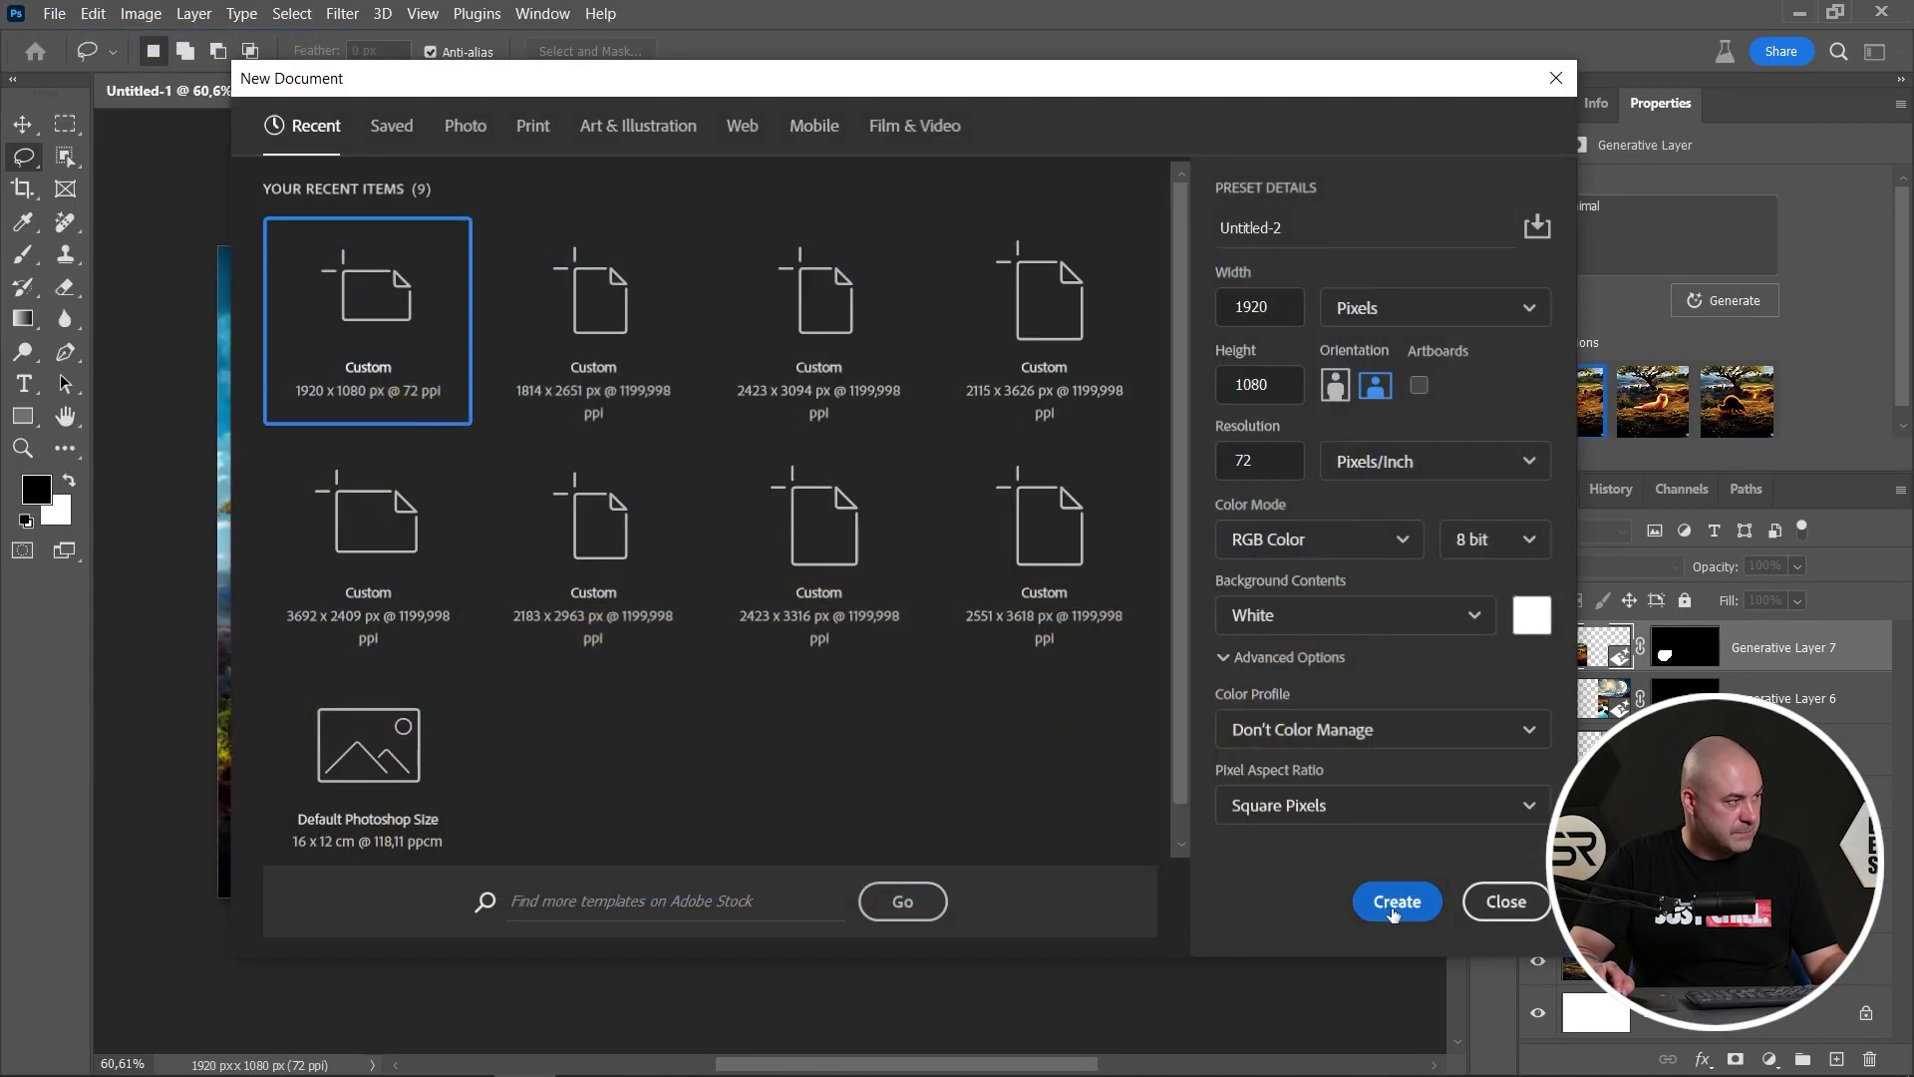
pyautogui.click(1386, 890)
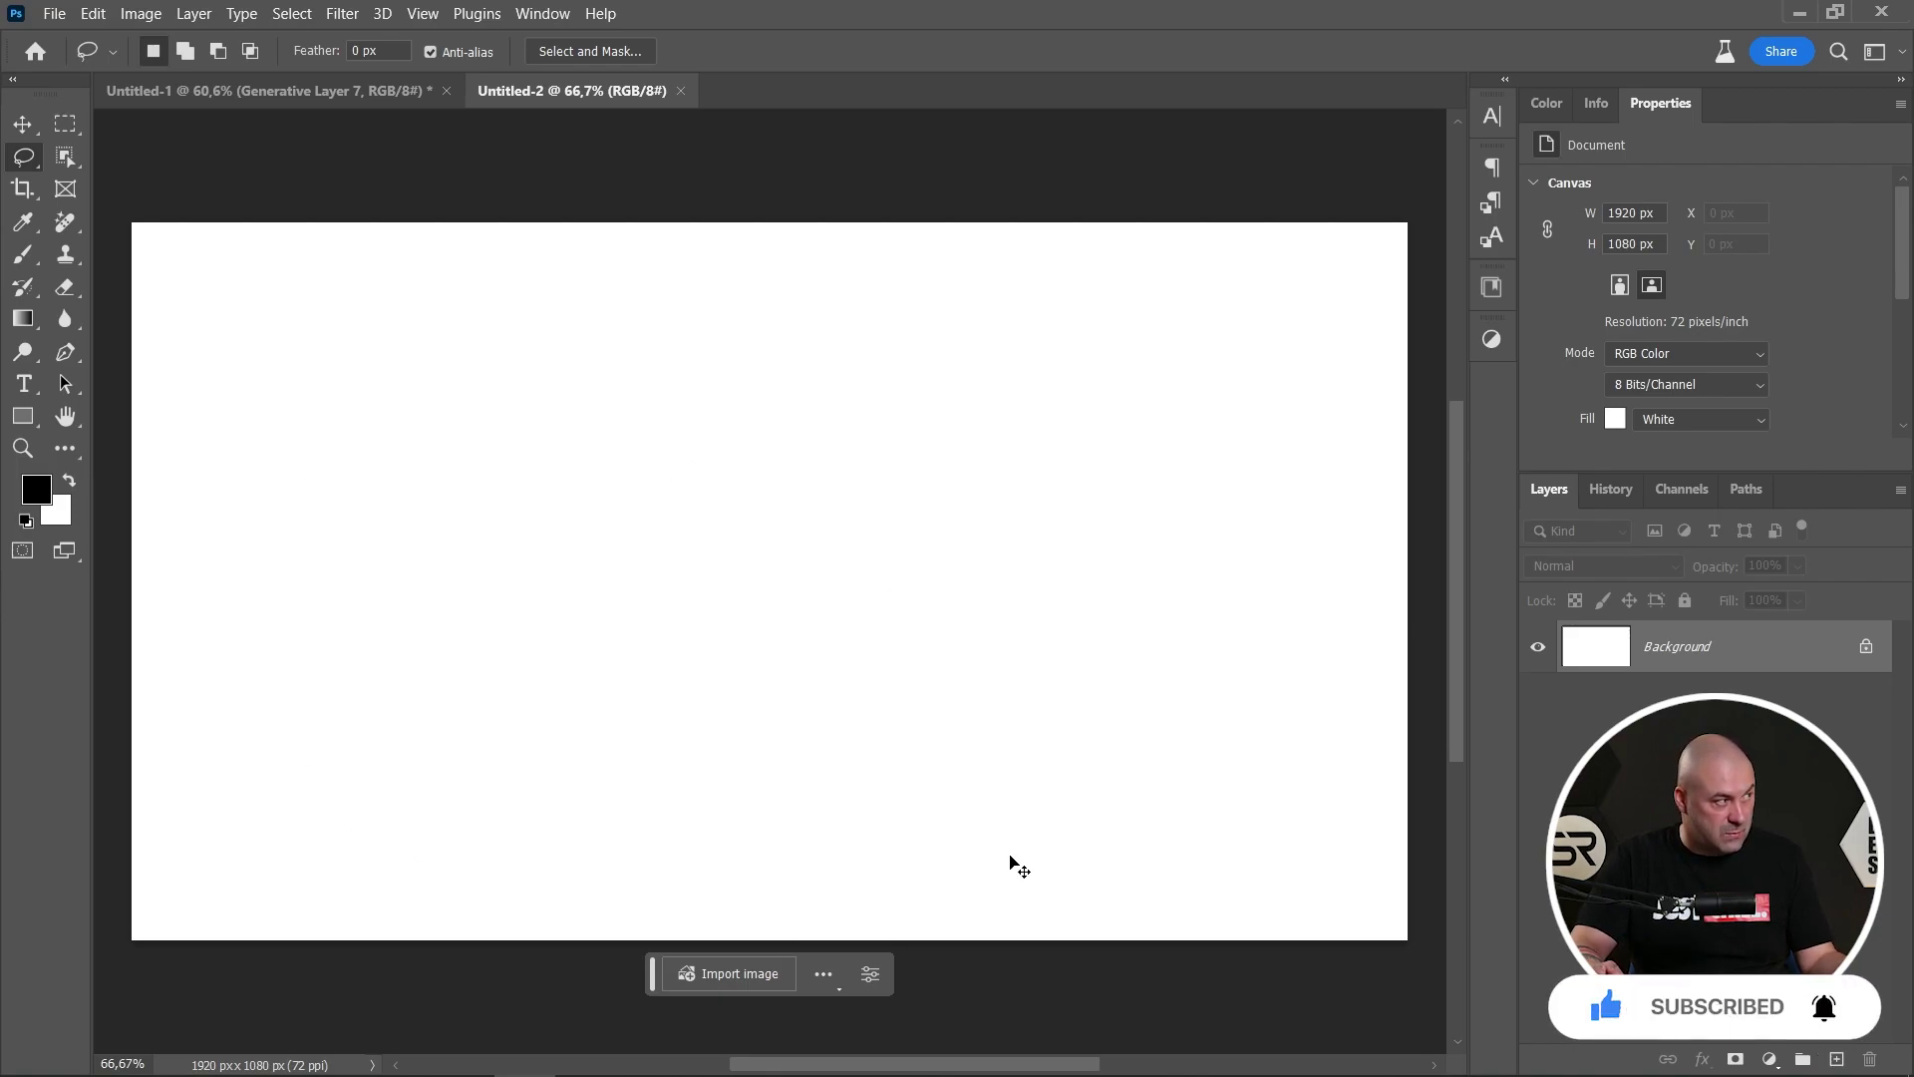
# - Select the entire blank canvas and generatively fill it with "beach sunset"
pyautogui.hotkey('ctrl', 'a')
pyautogui.click(759, 975)
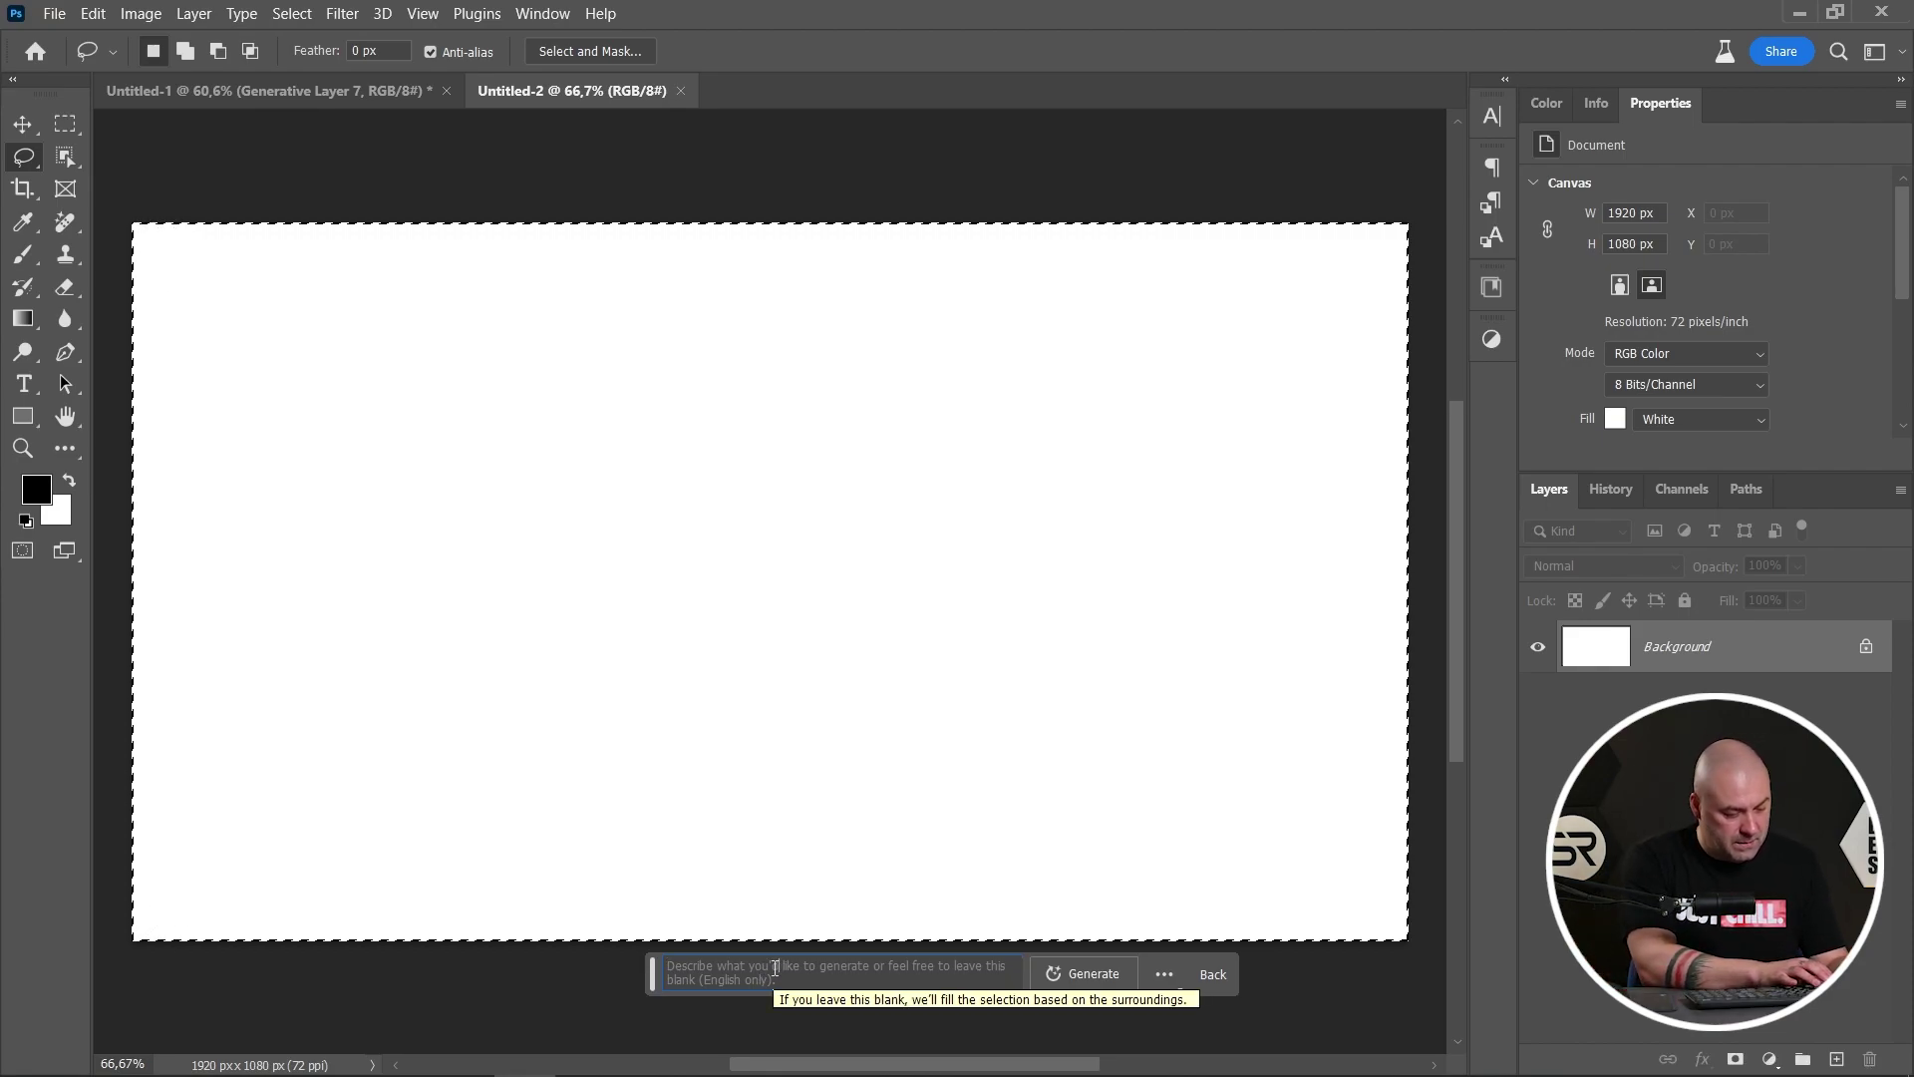
pyautogui.write('beach ')
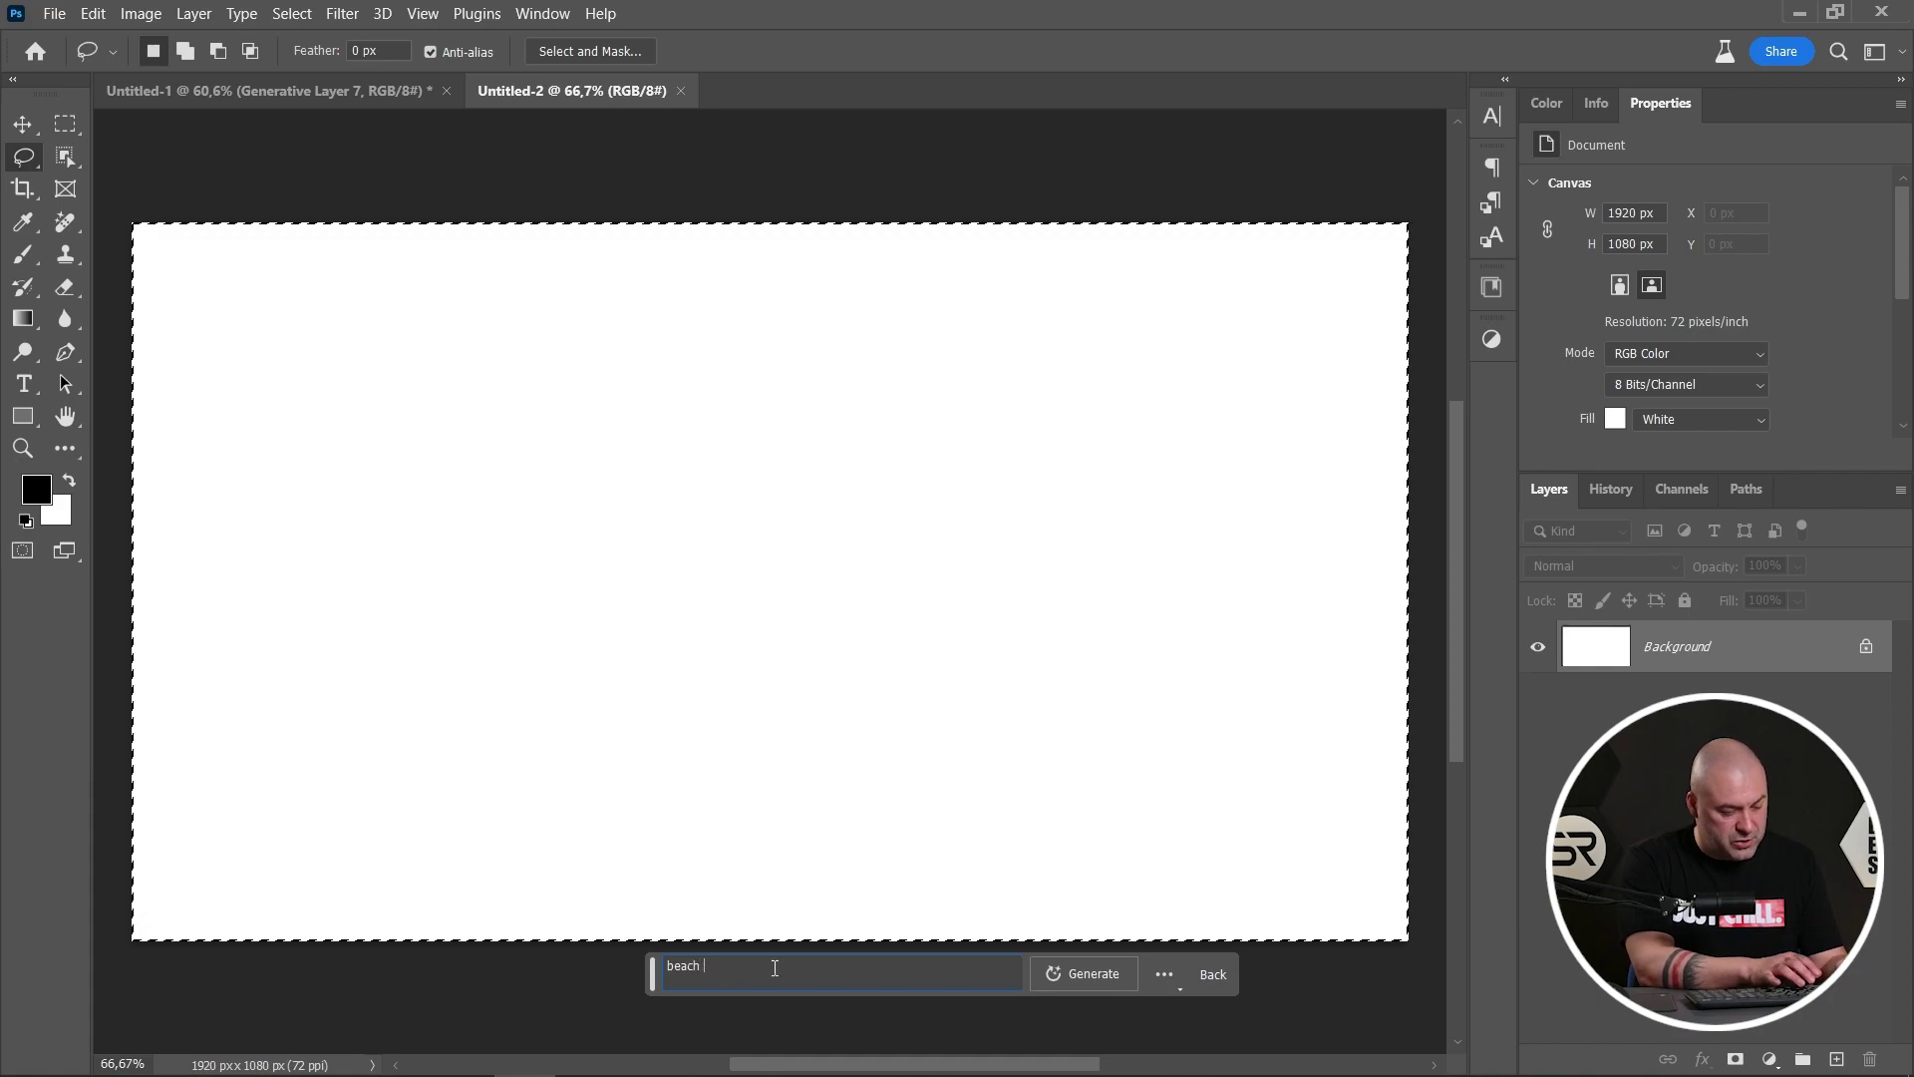
pyautogui.write('sunset')
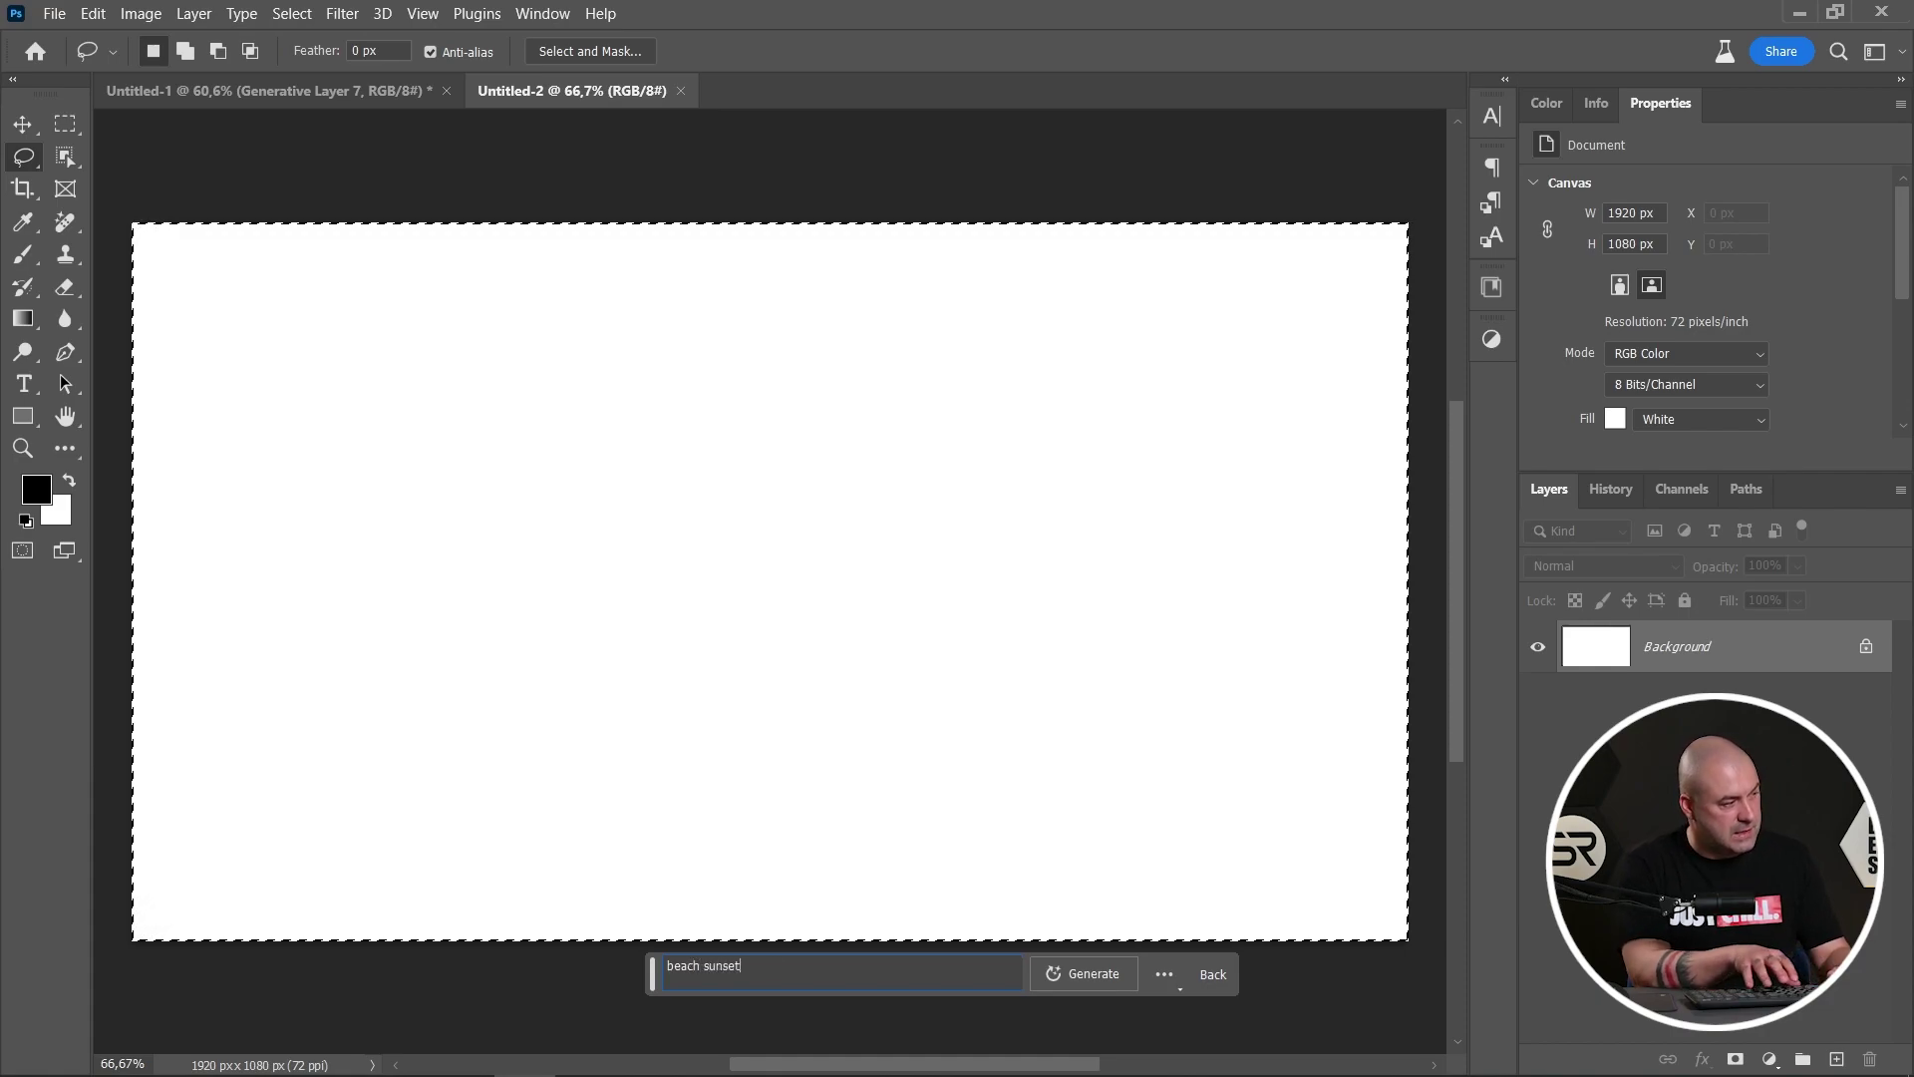
pyautogui.press('Return')
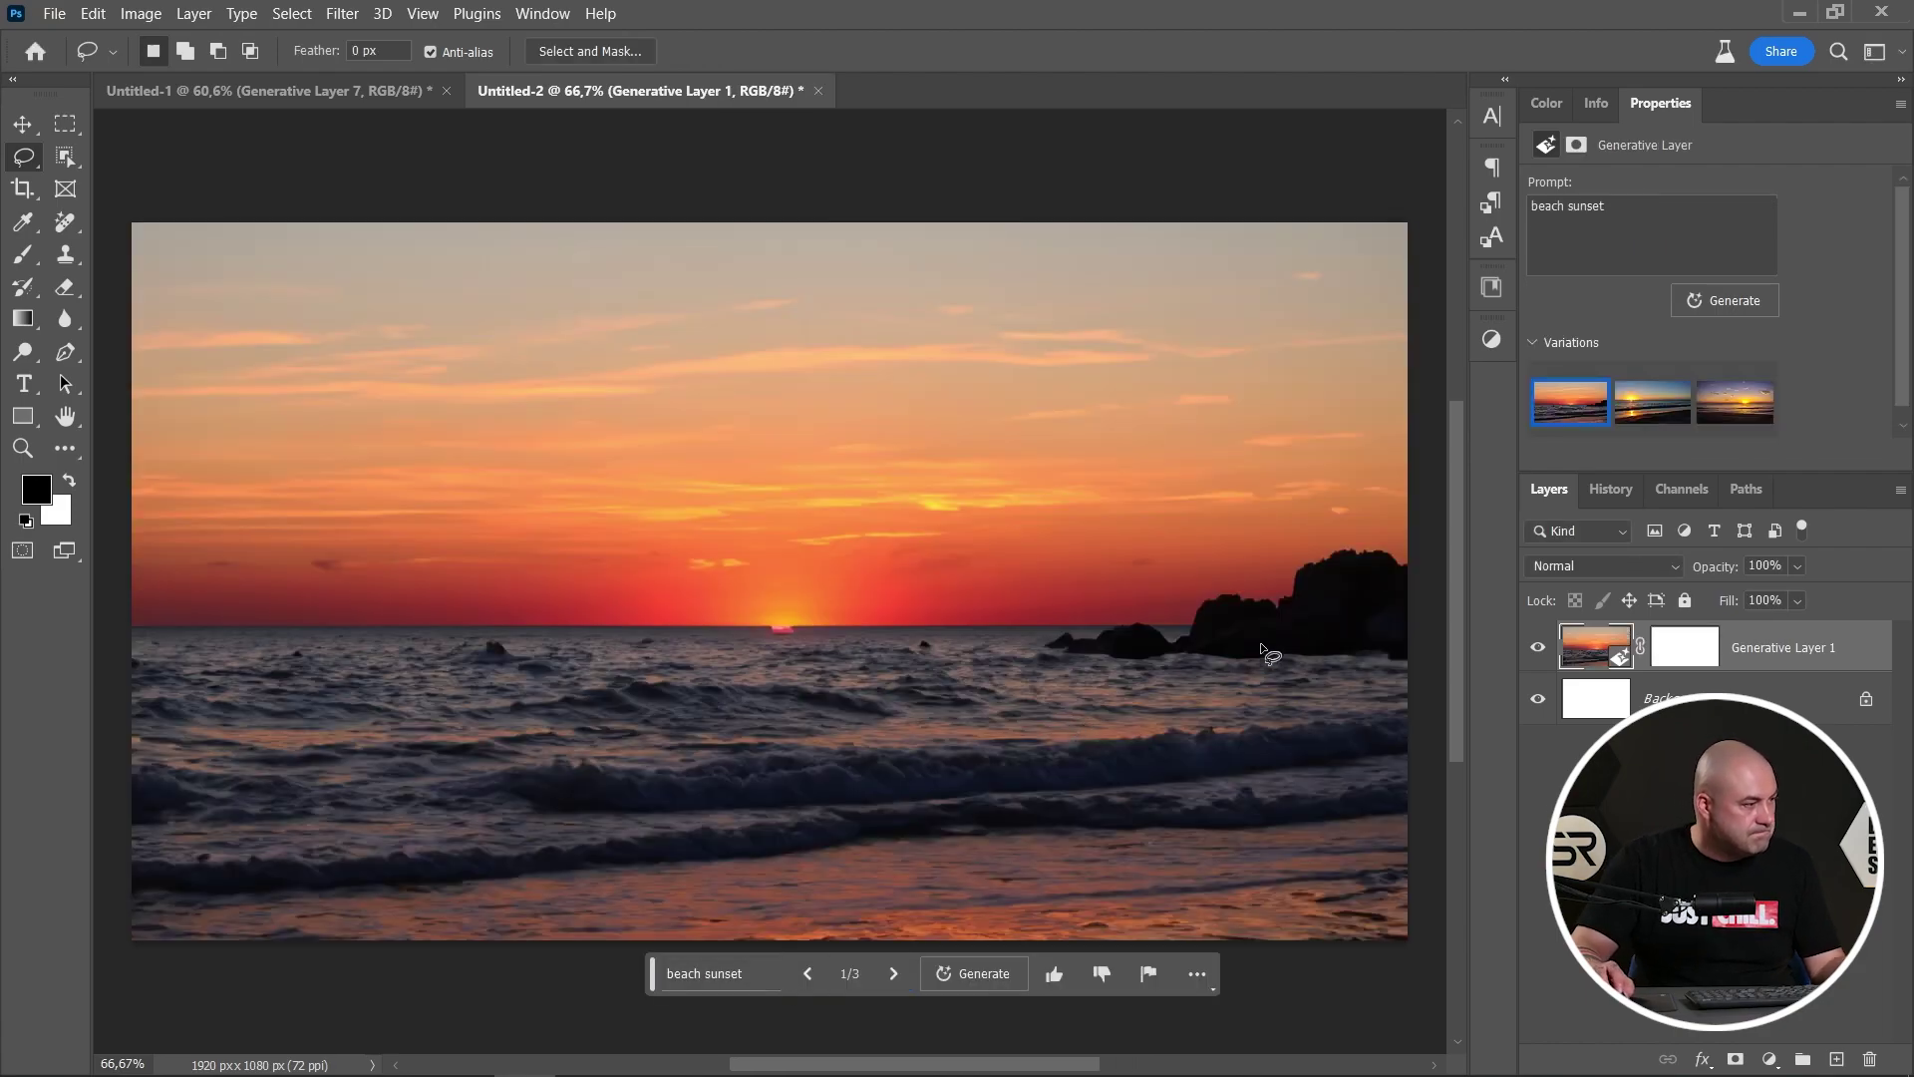
# - Compare the second and third beach sunset variations and generate another set from the same prompt
pyautogui.click(1635, 414)
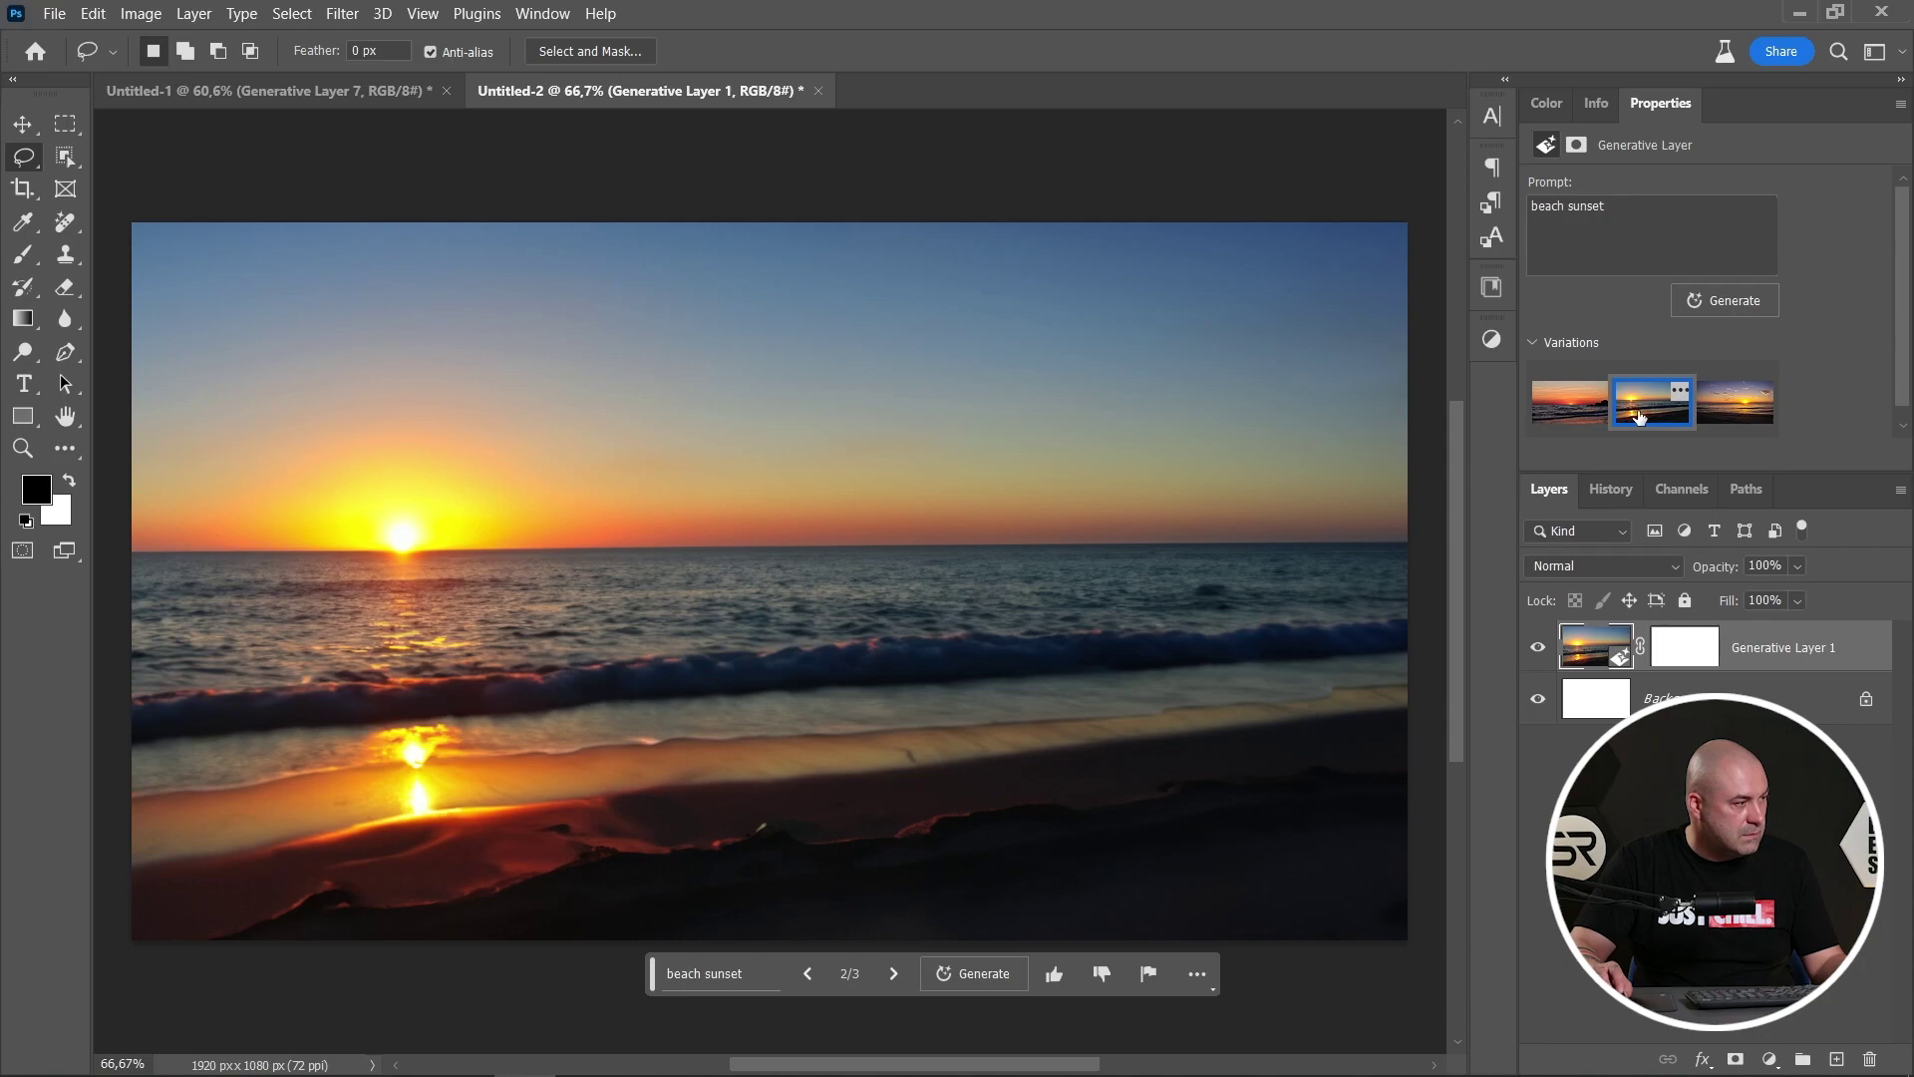
pyautogui.click(1728, 404)
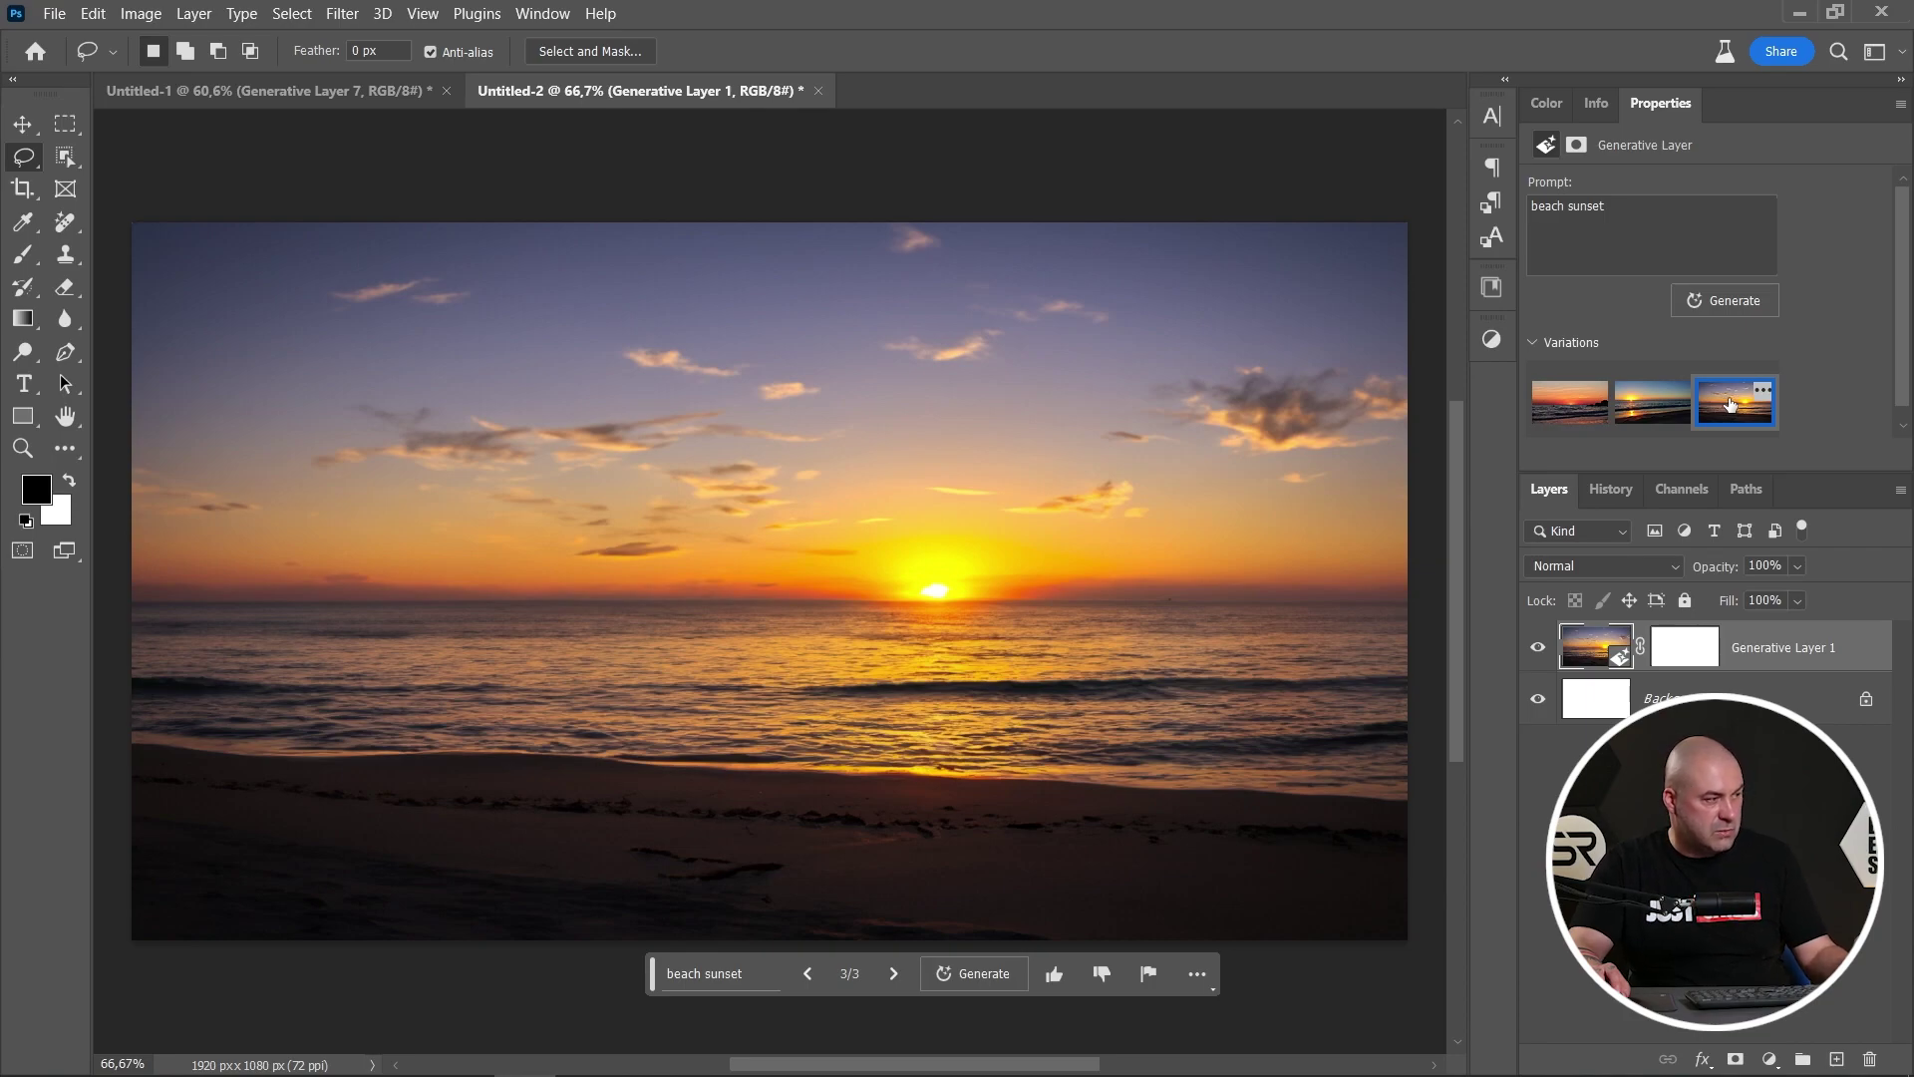
pyautogui.click(1710, 302)
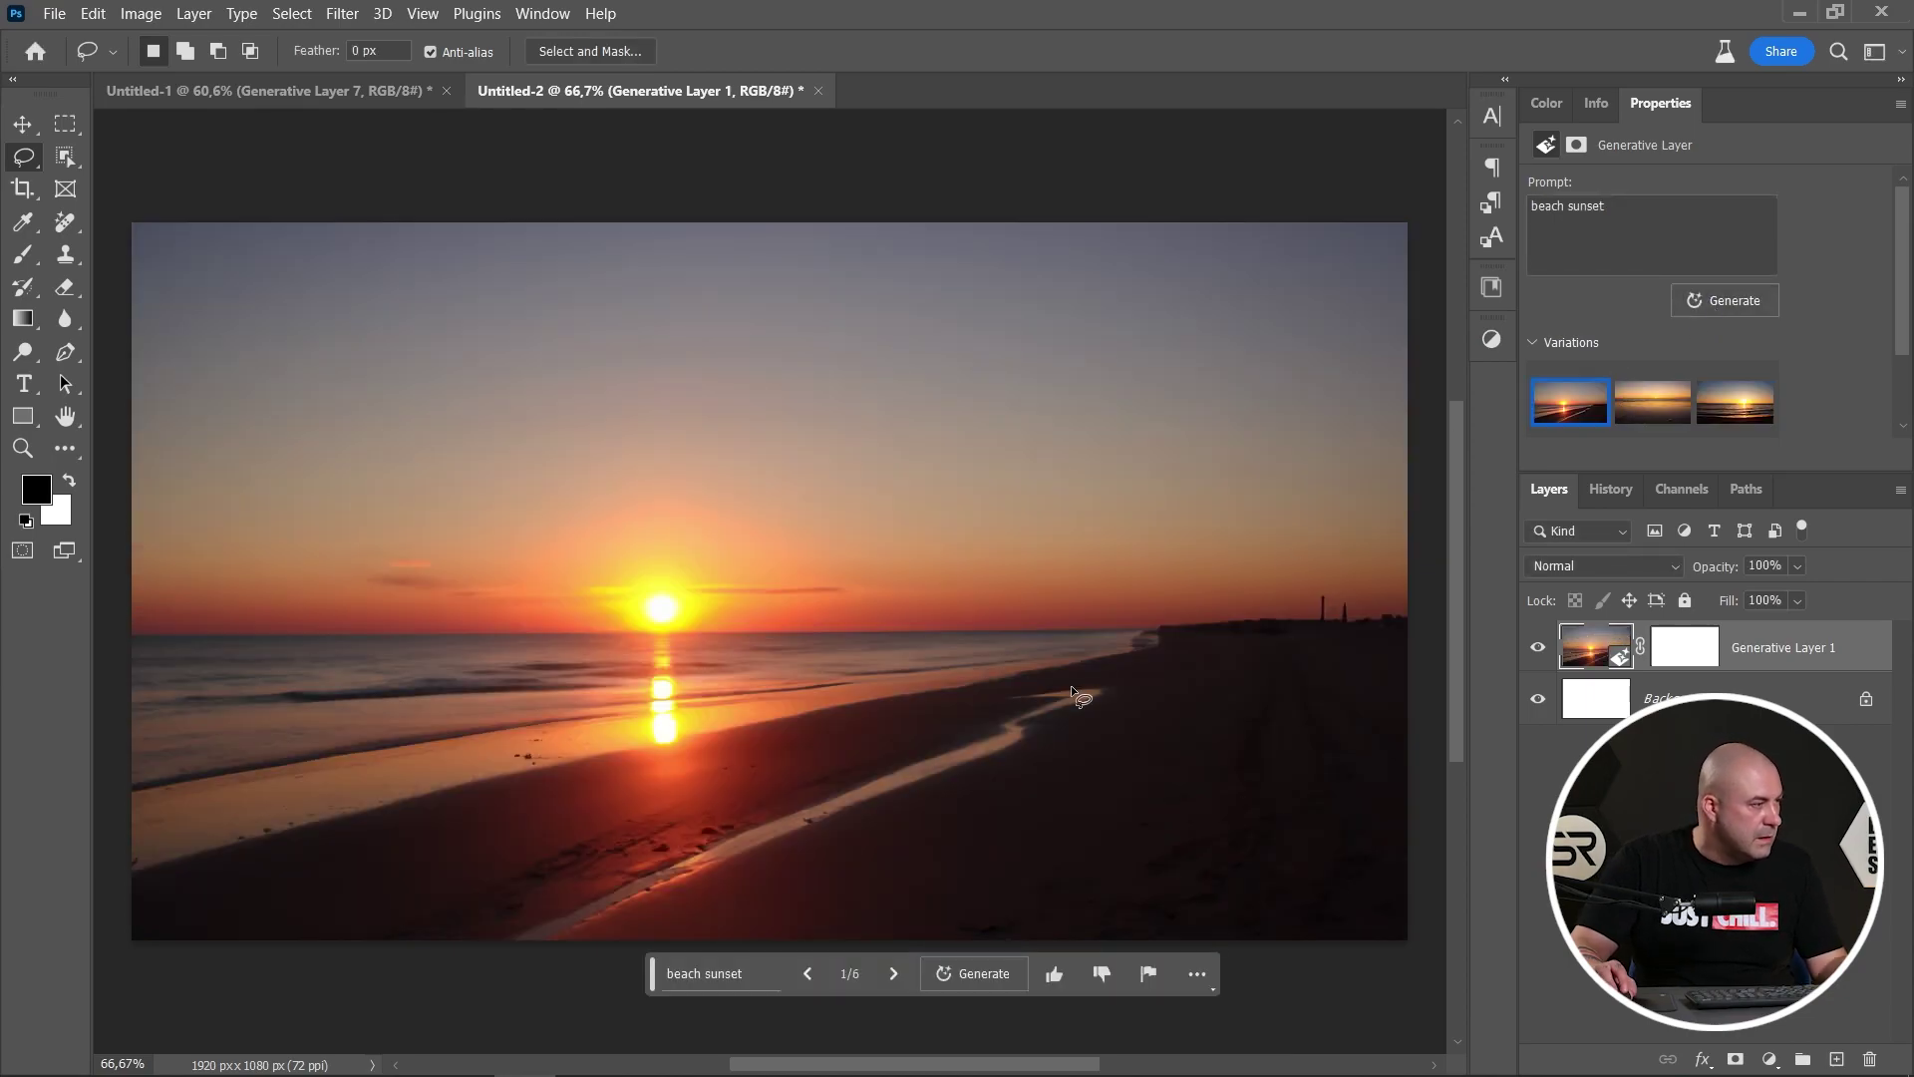
# - Compare the new sunset variations and return to the earlier one with scattered clouds in a violet sky above a dark beach
pyautogui.click(1661, 417)
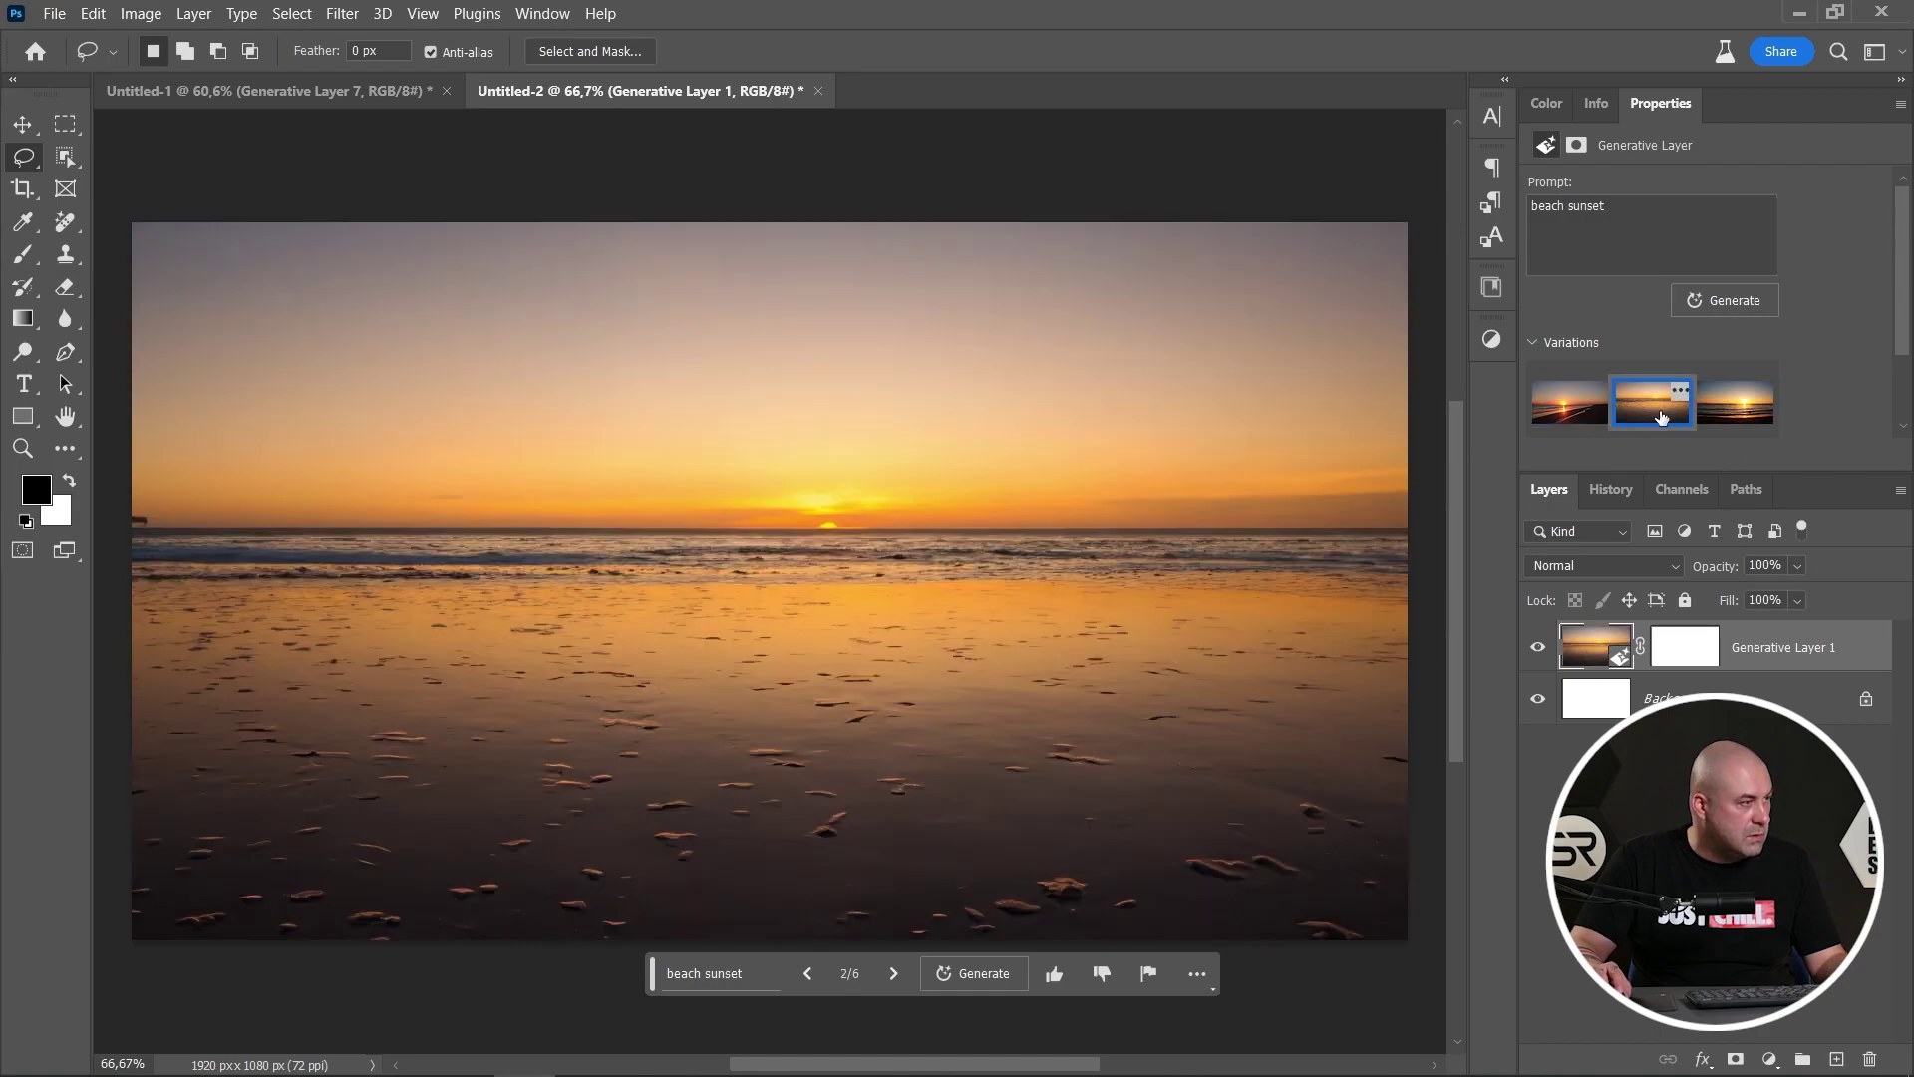
pyautogui.click(1726, 417)
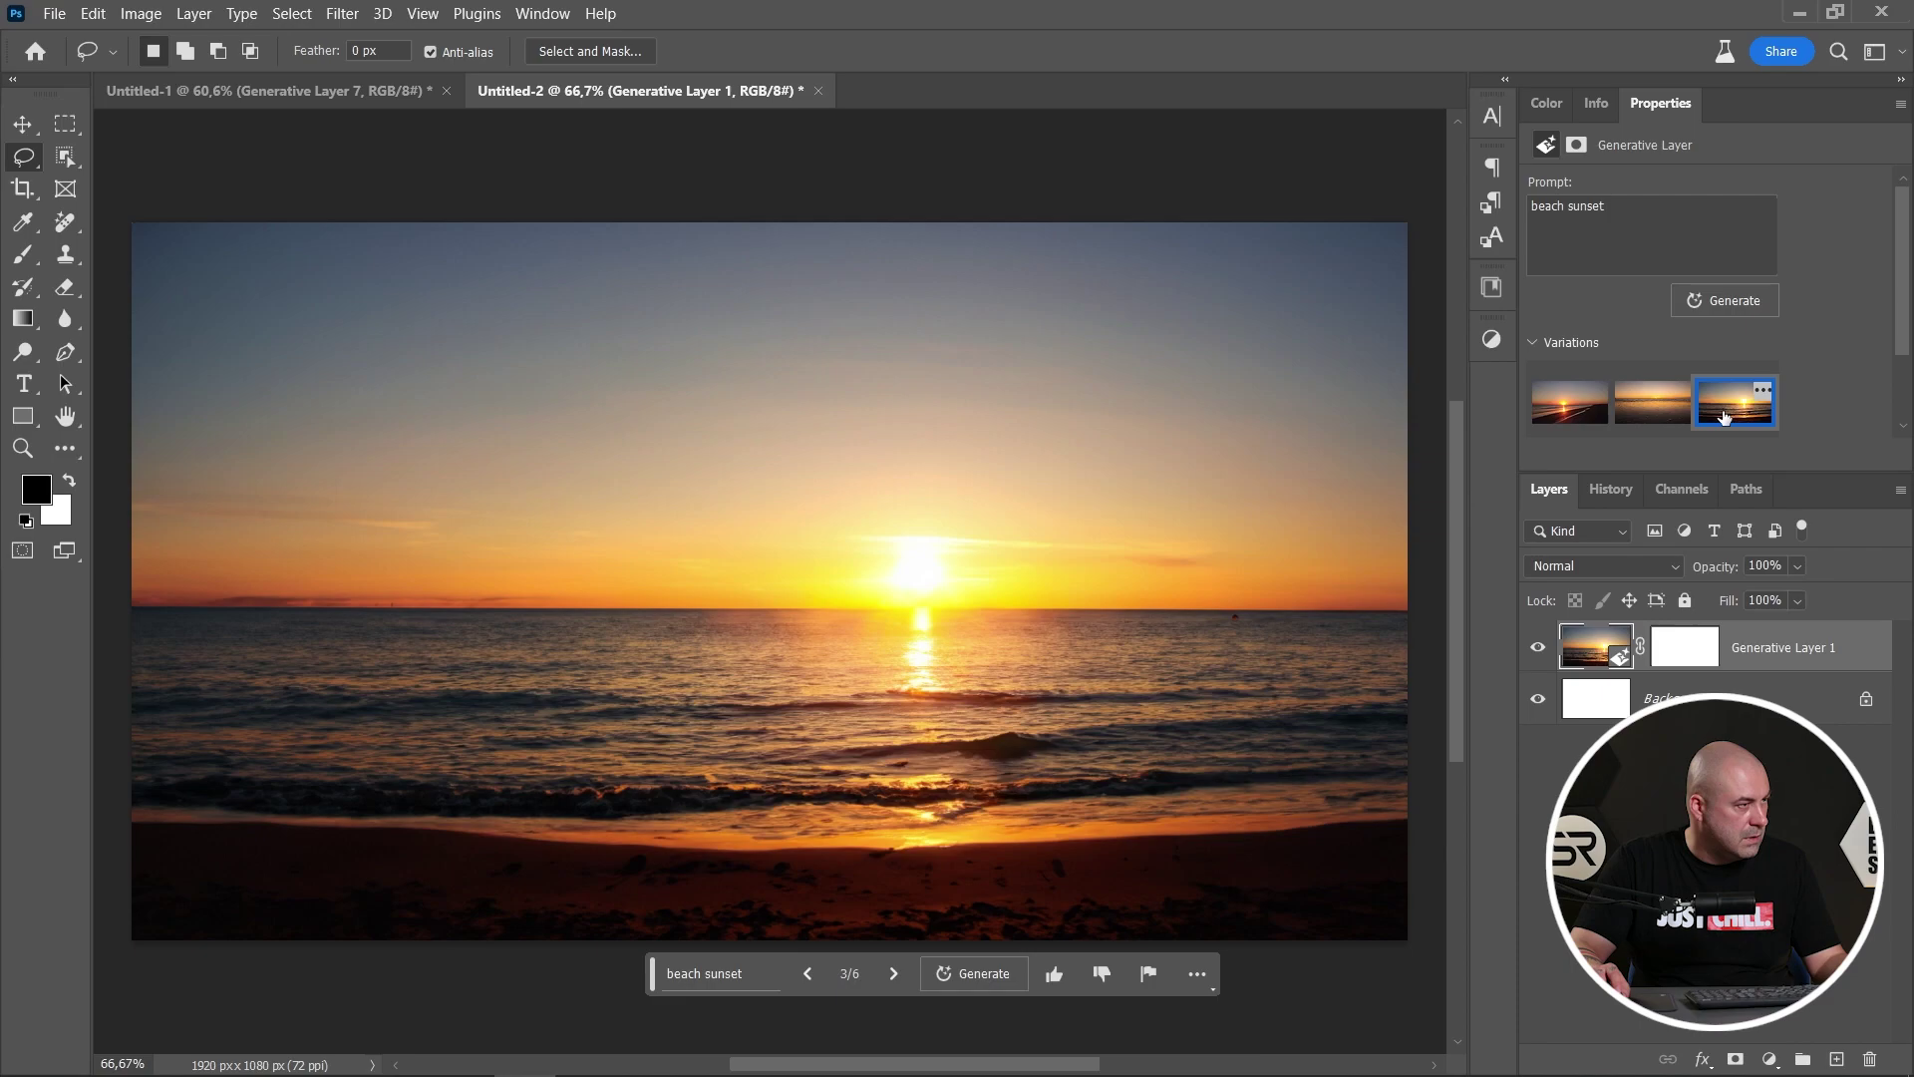
pyautogui.scroll(-2, 1726, 417)
pyautogui.click(1733, 408)
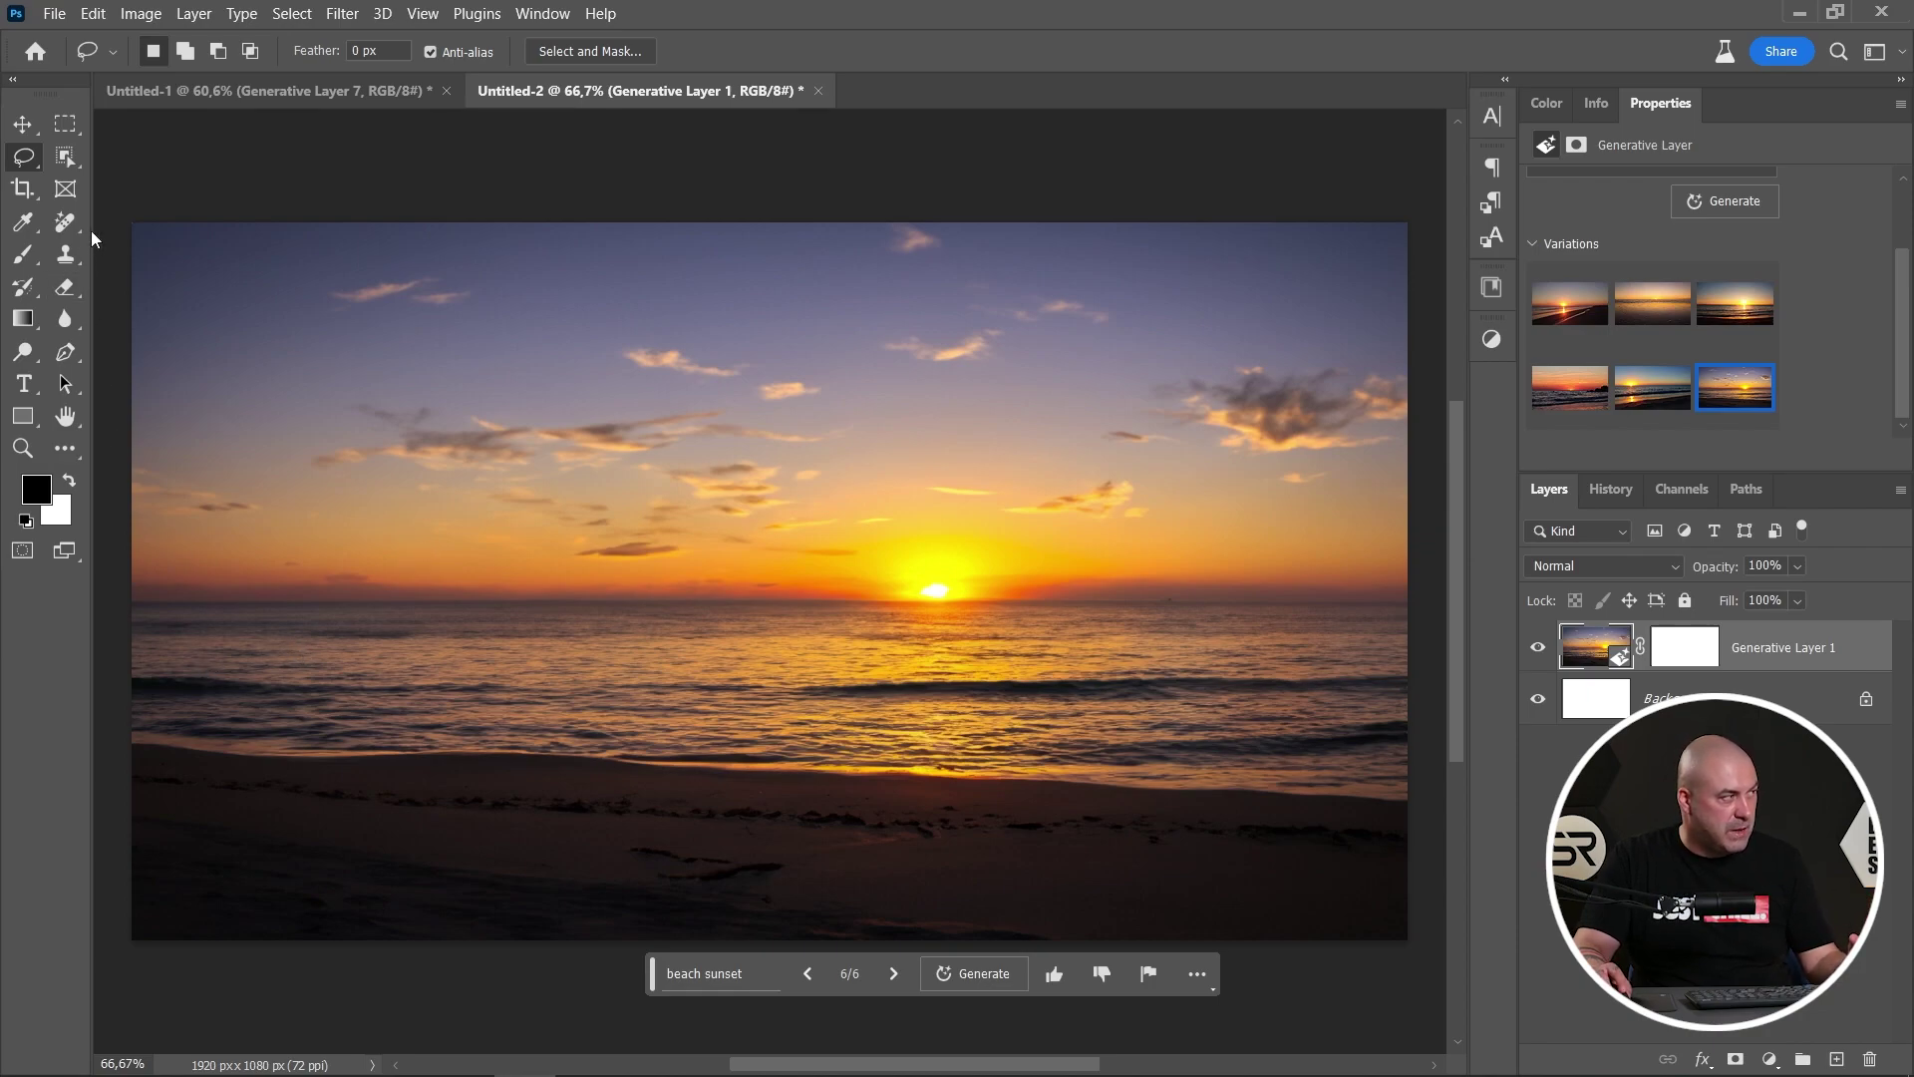
# - Lasso a tall rounded area along the image's left edge, from the sky to the bottom, and generatively fill it with "big palm tree"
pyautogui.moveTo(99, 267); pyautogui.dragTo(225, 237)
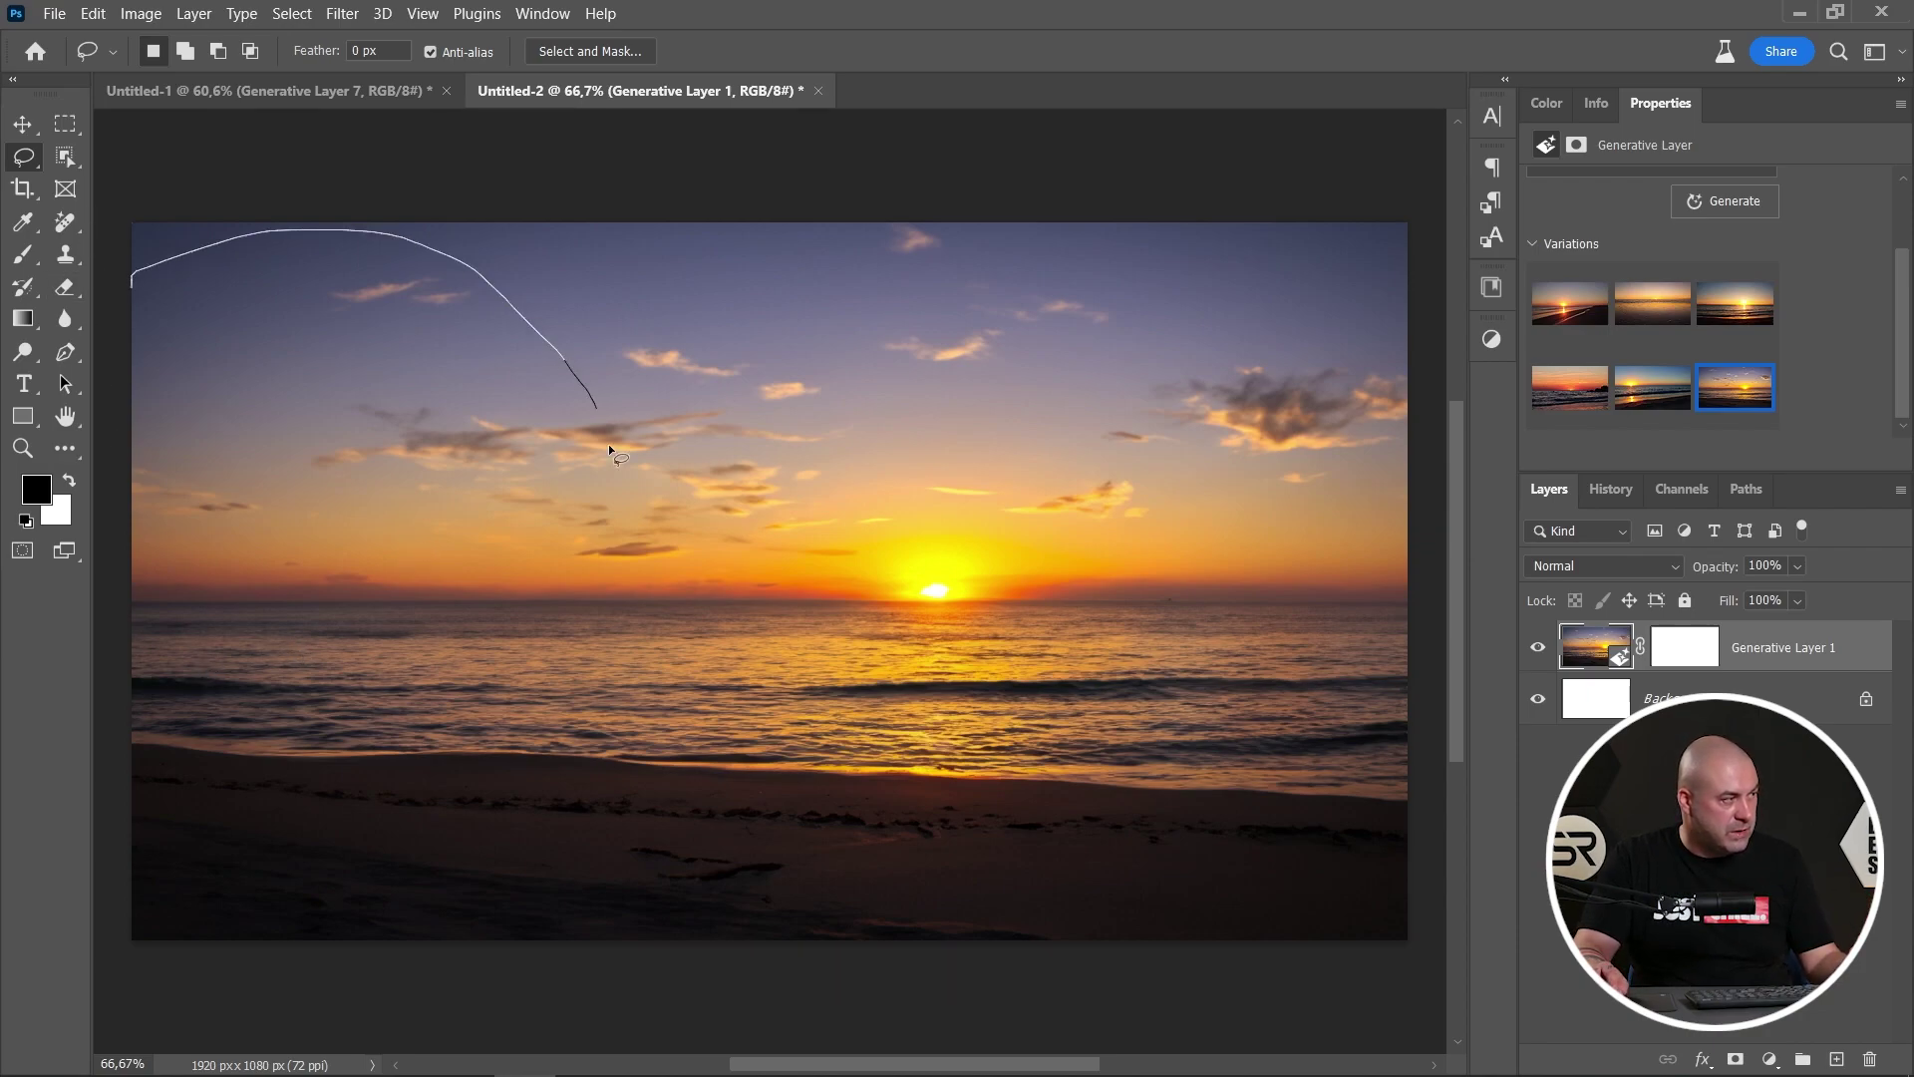
pyautogui.moveTo(638, 897)
pyautogui.mouseDown()
pyautogui.moveTo(263, 955)
pyautogui.moveTo(114, 551)
pyautogui.moveTo(115, 449)
pyautogui.mouseUp()
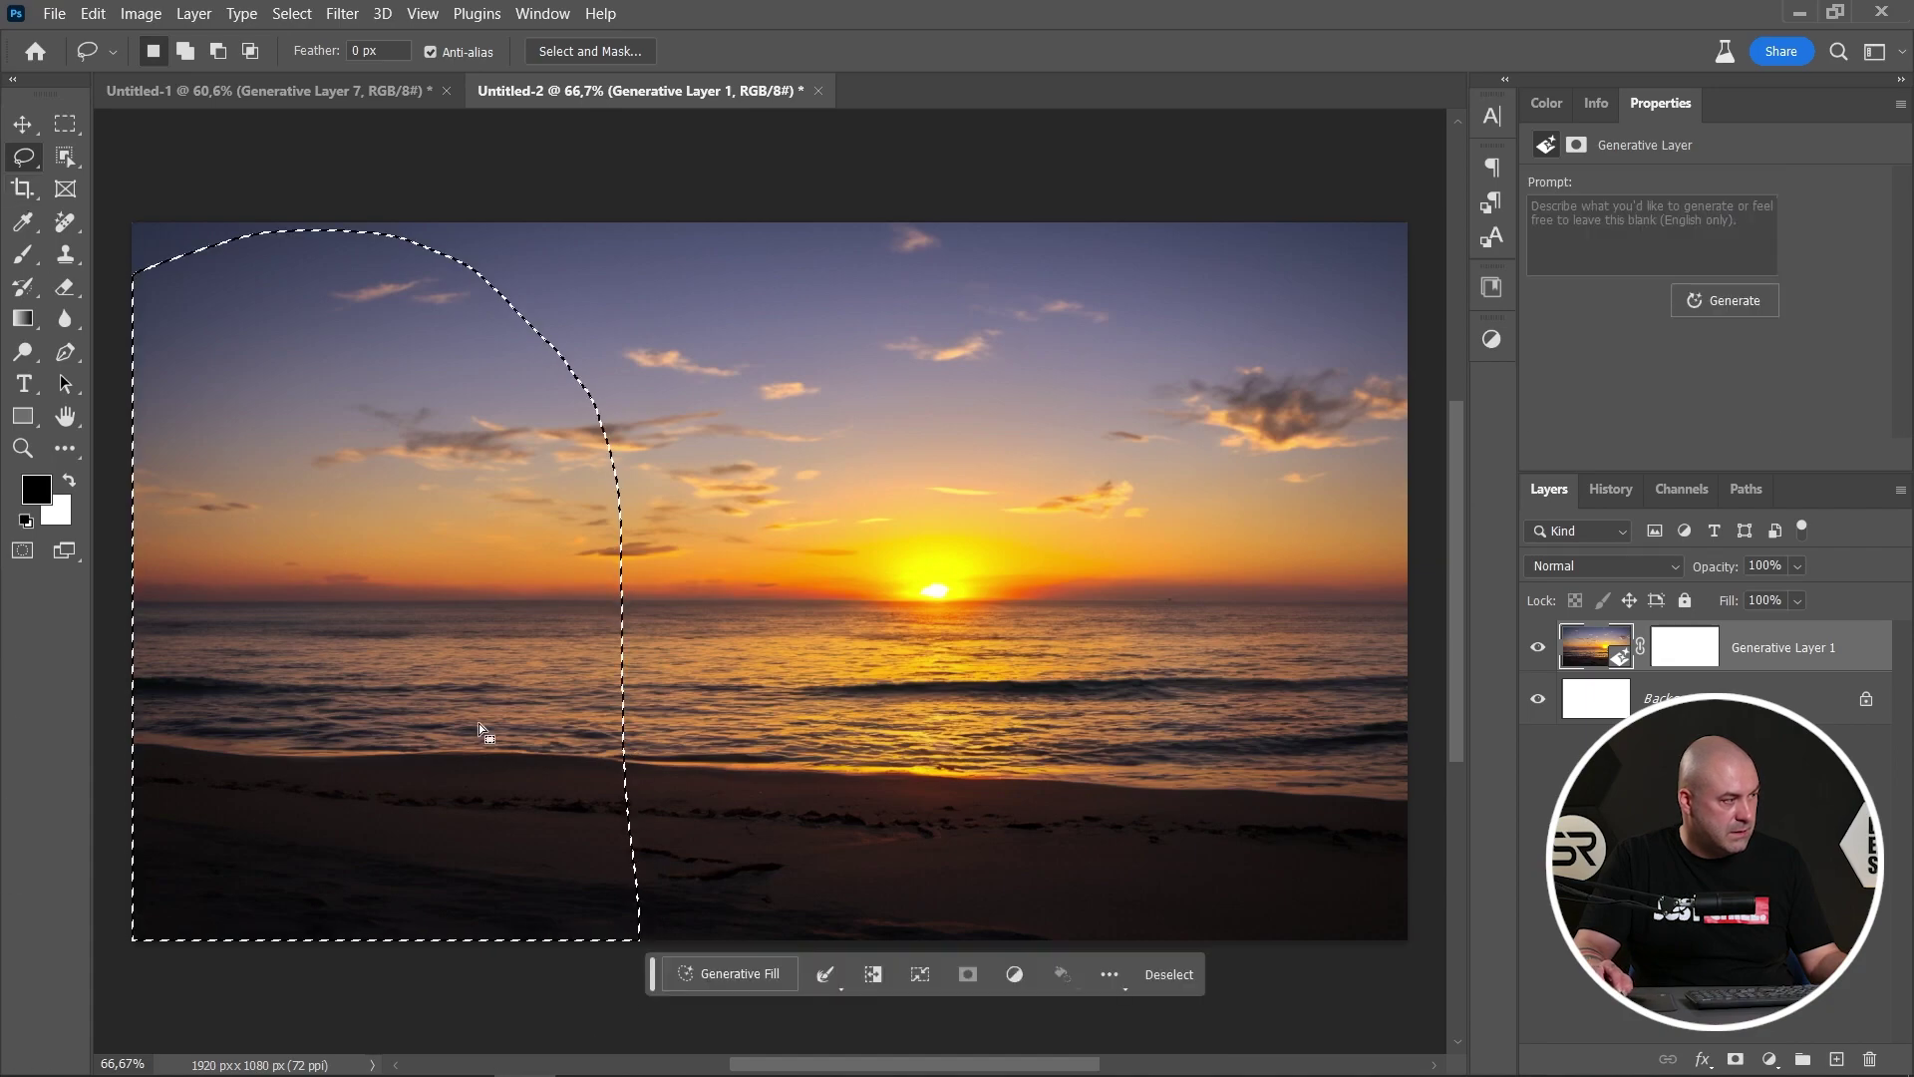
pyautogui.click(738, 973)
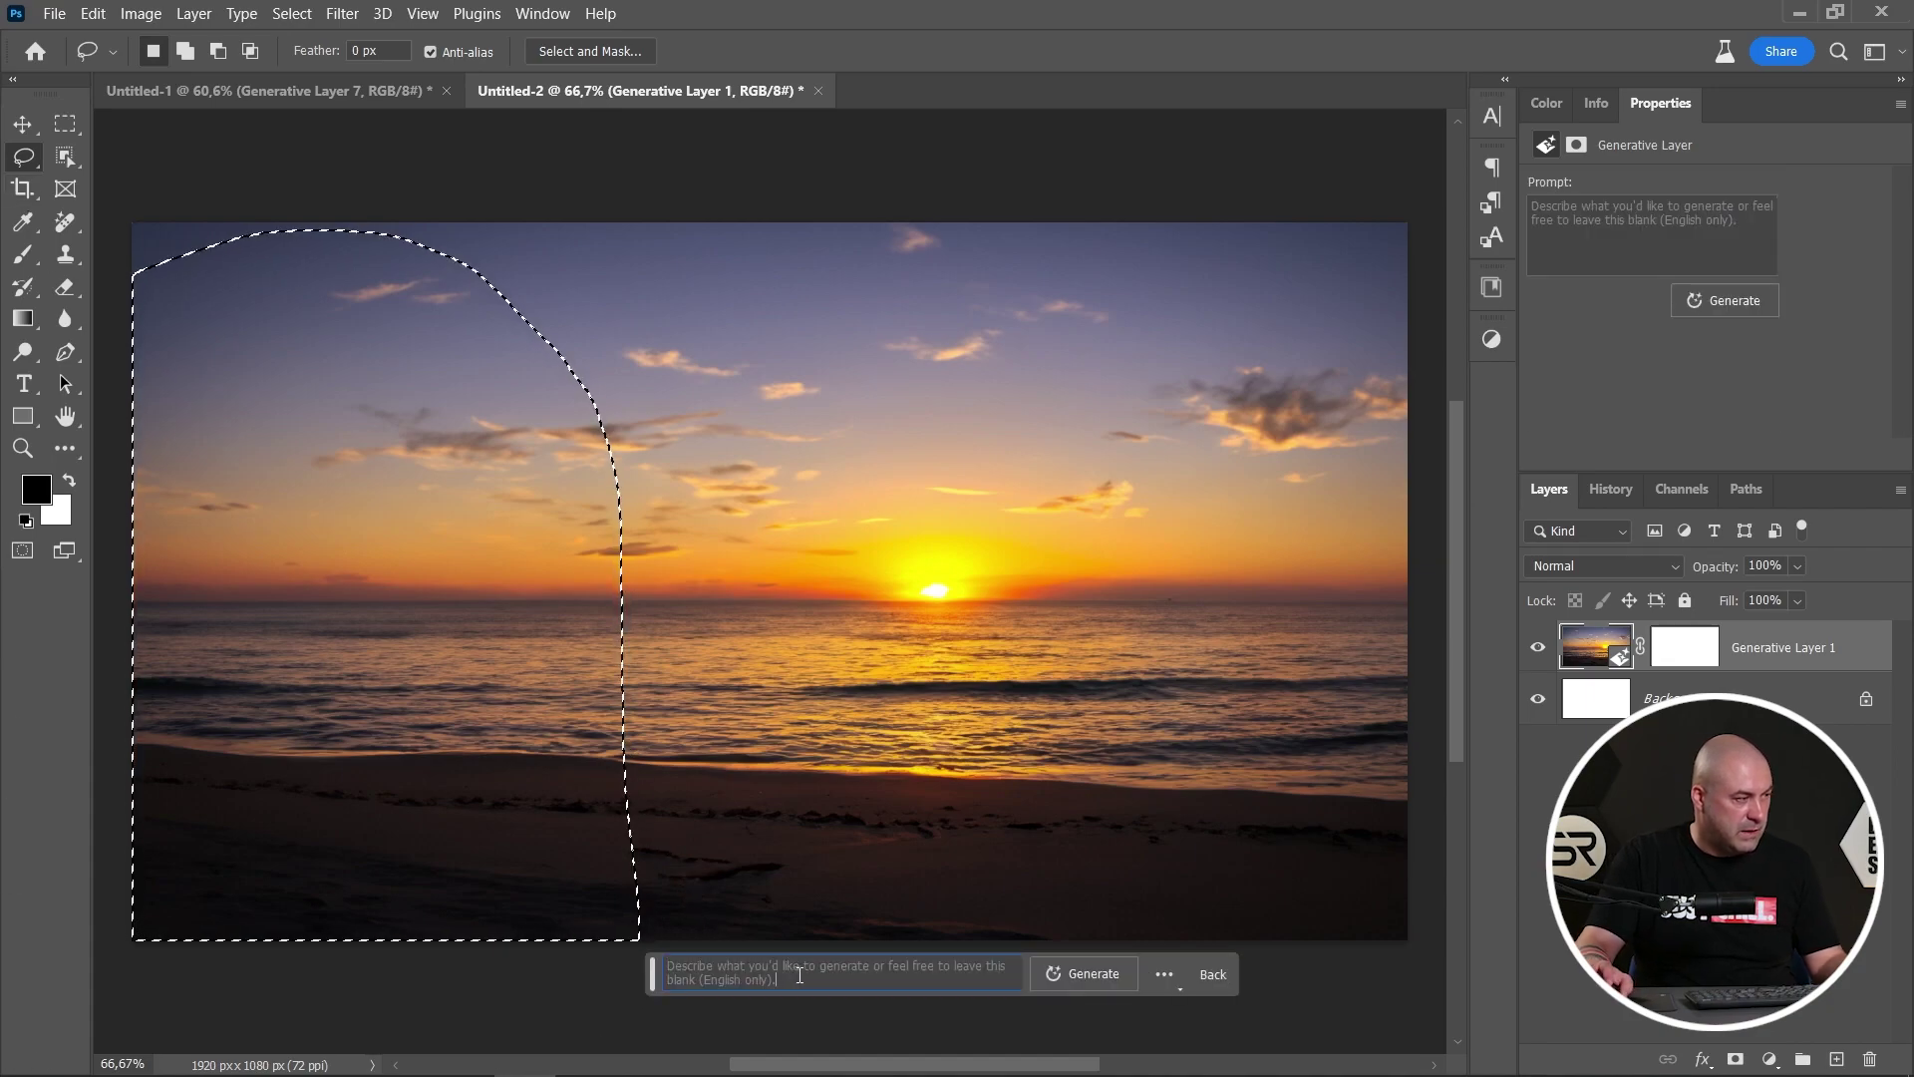
pyautogui.write('big ')
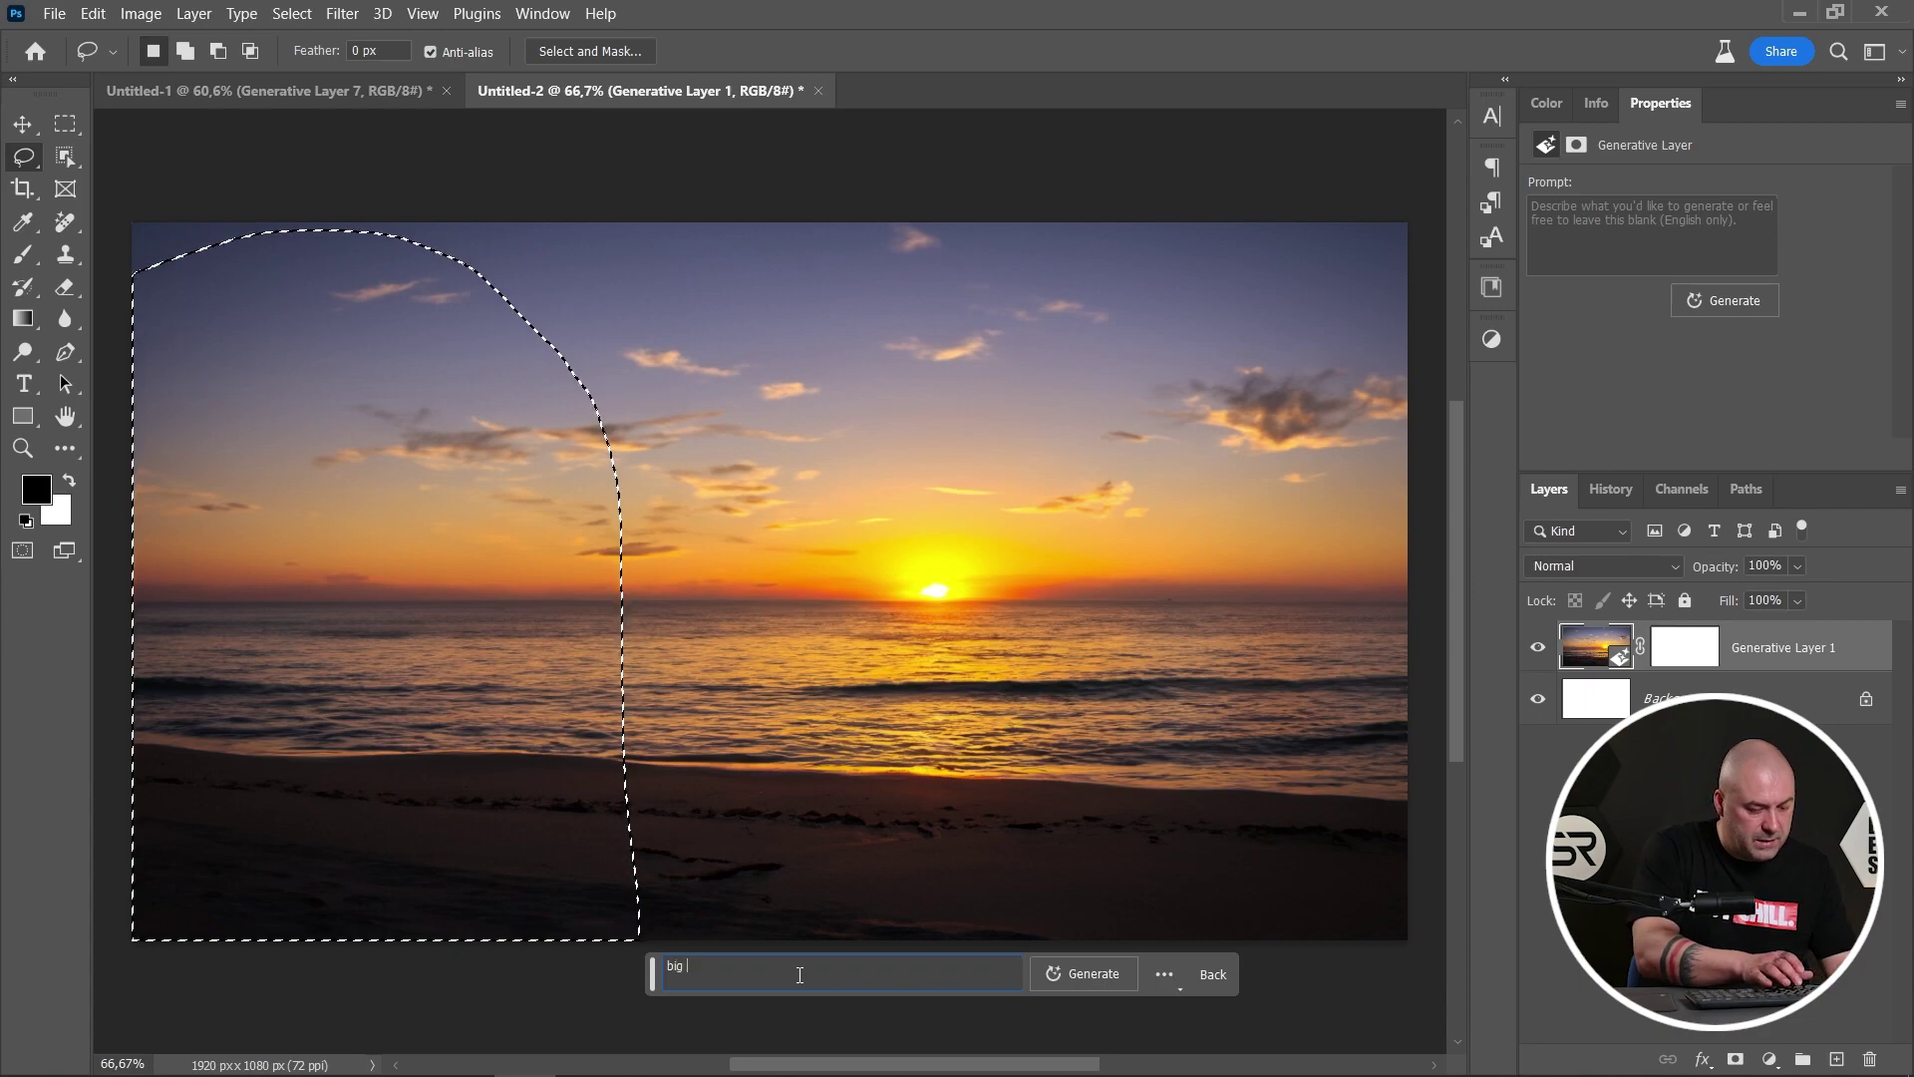
pyautogui.write('palm tree')
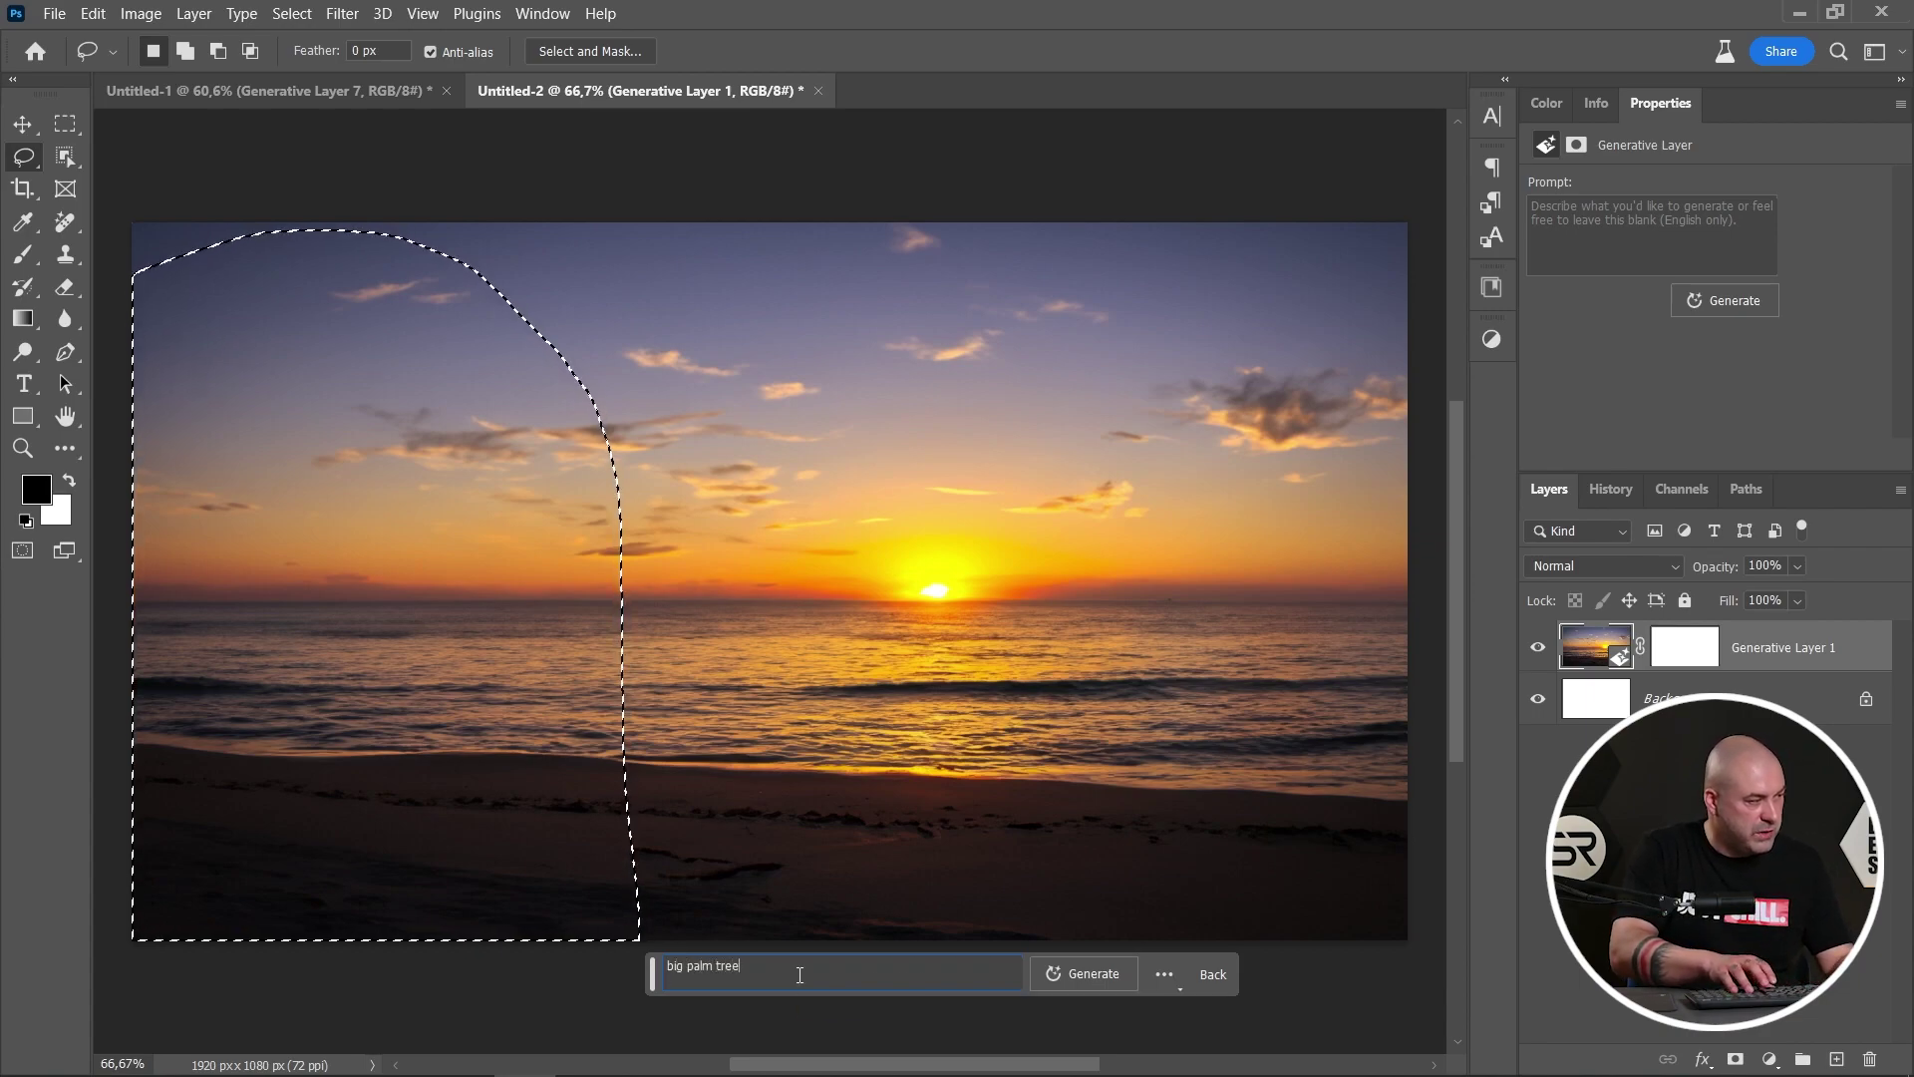
pyautogui.press('Return')
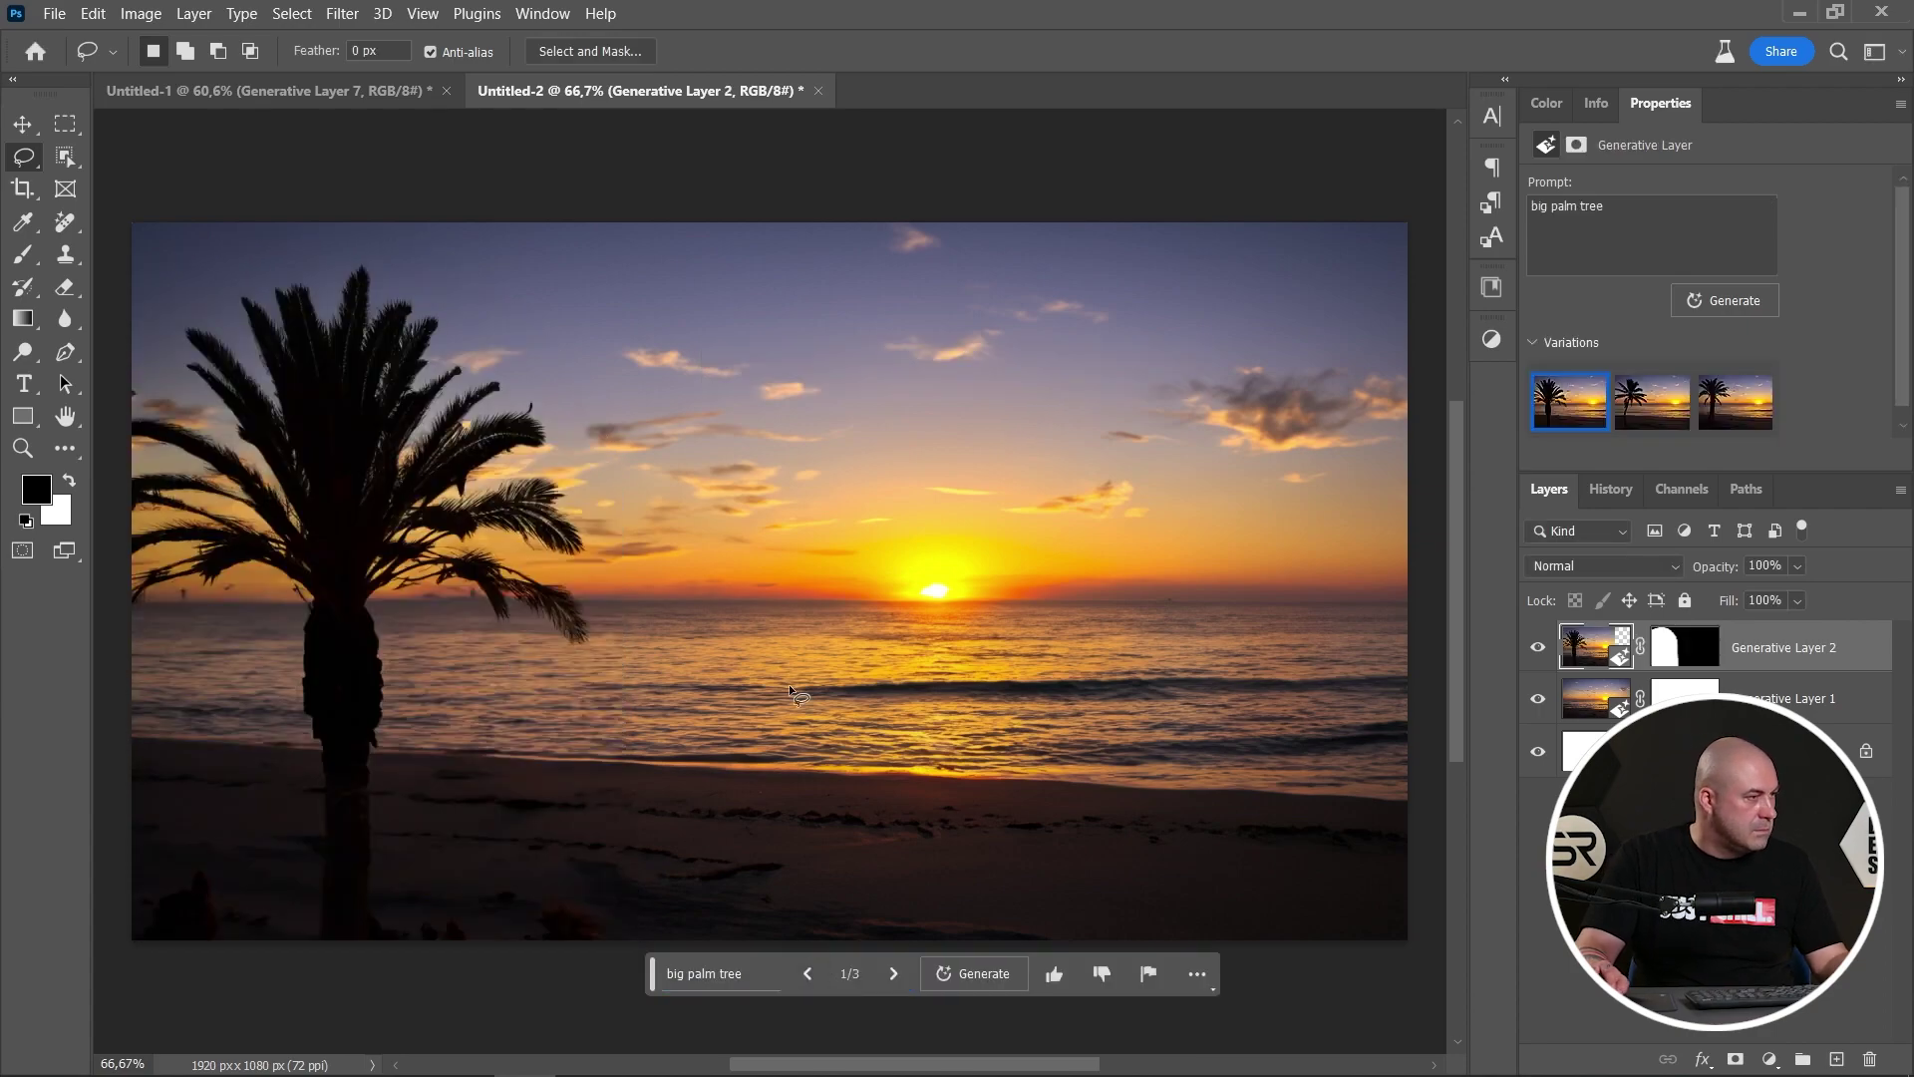
# - Compare the palm tree variations, pick the slender curved palm, and generate another set from the same prompt
pyautogui.click(1646, 412)
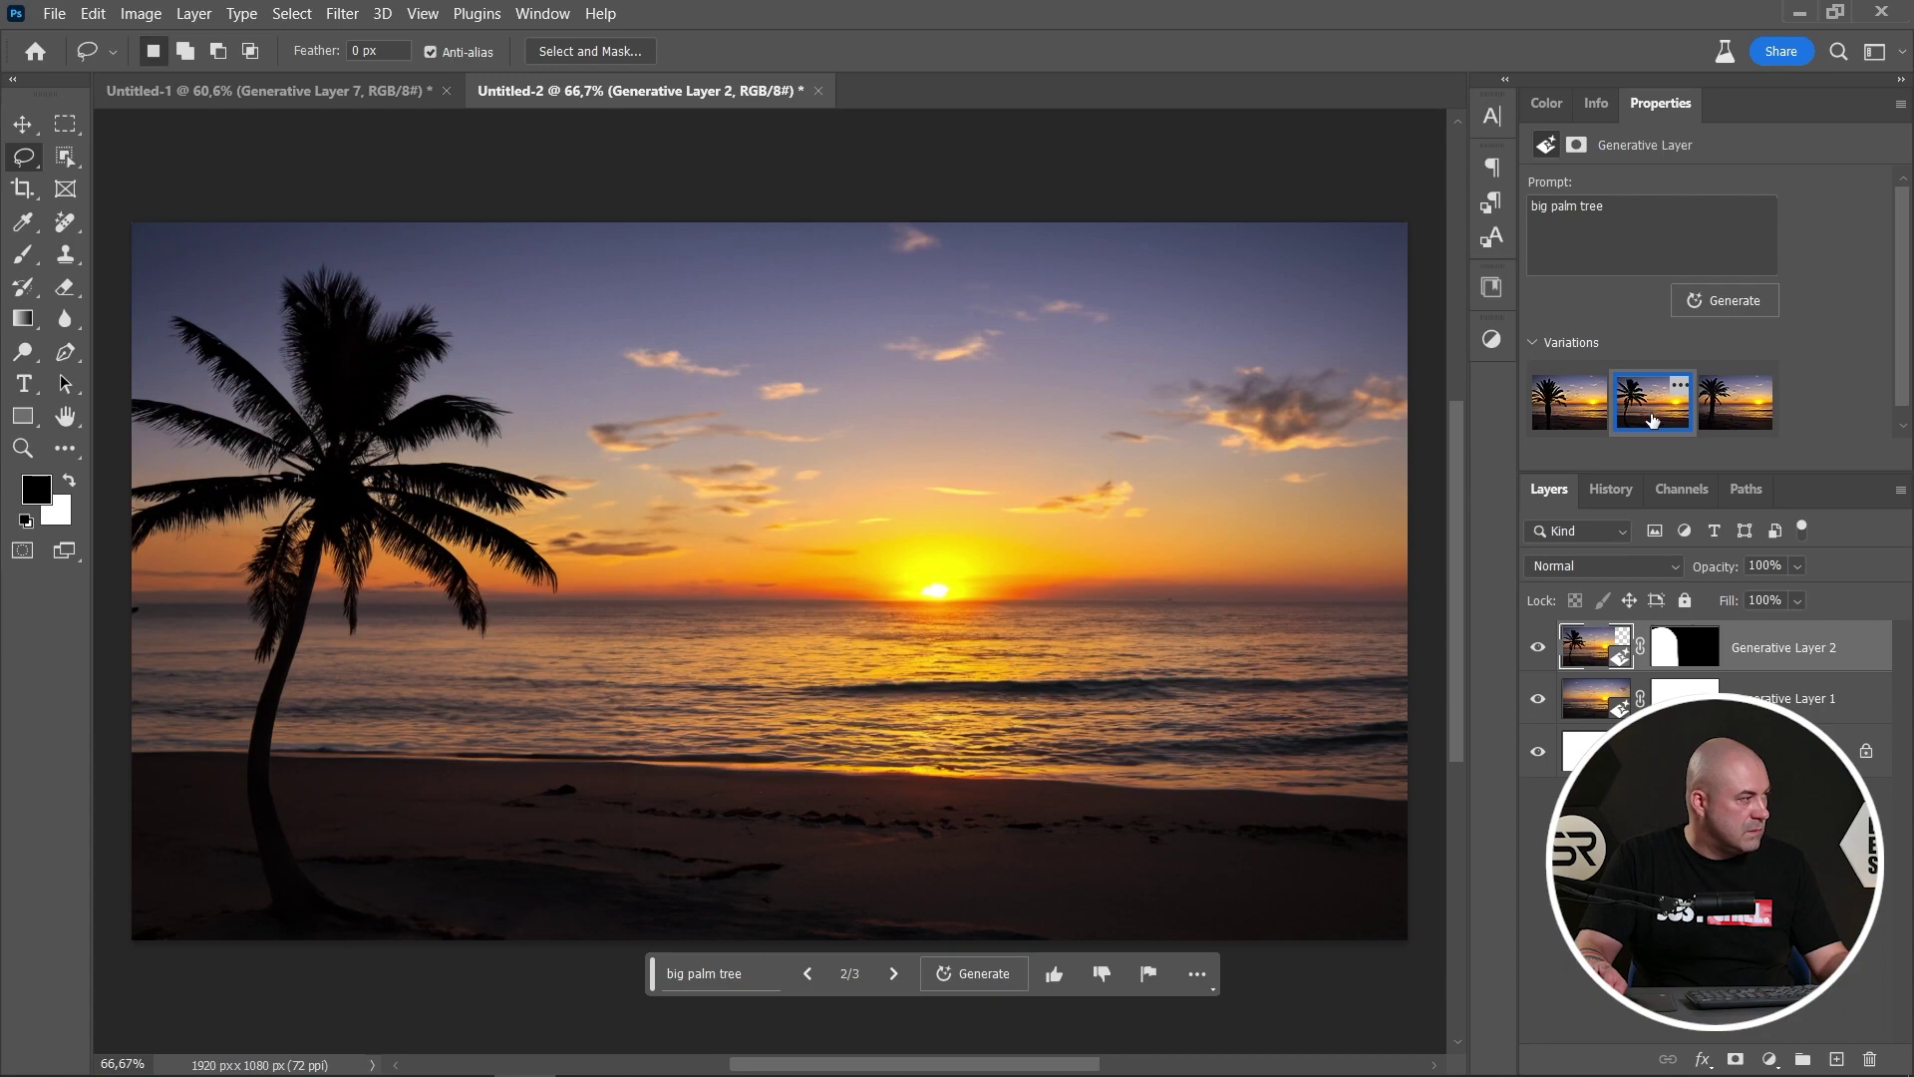
pyautogui.click(1737, 420)
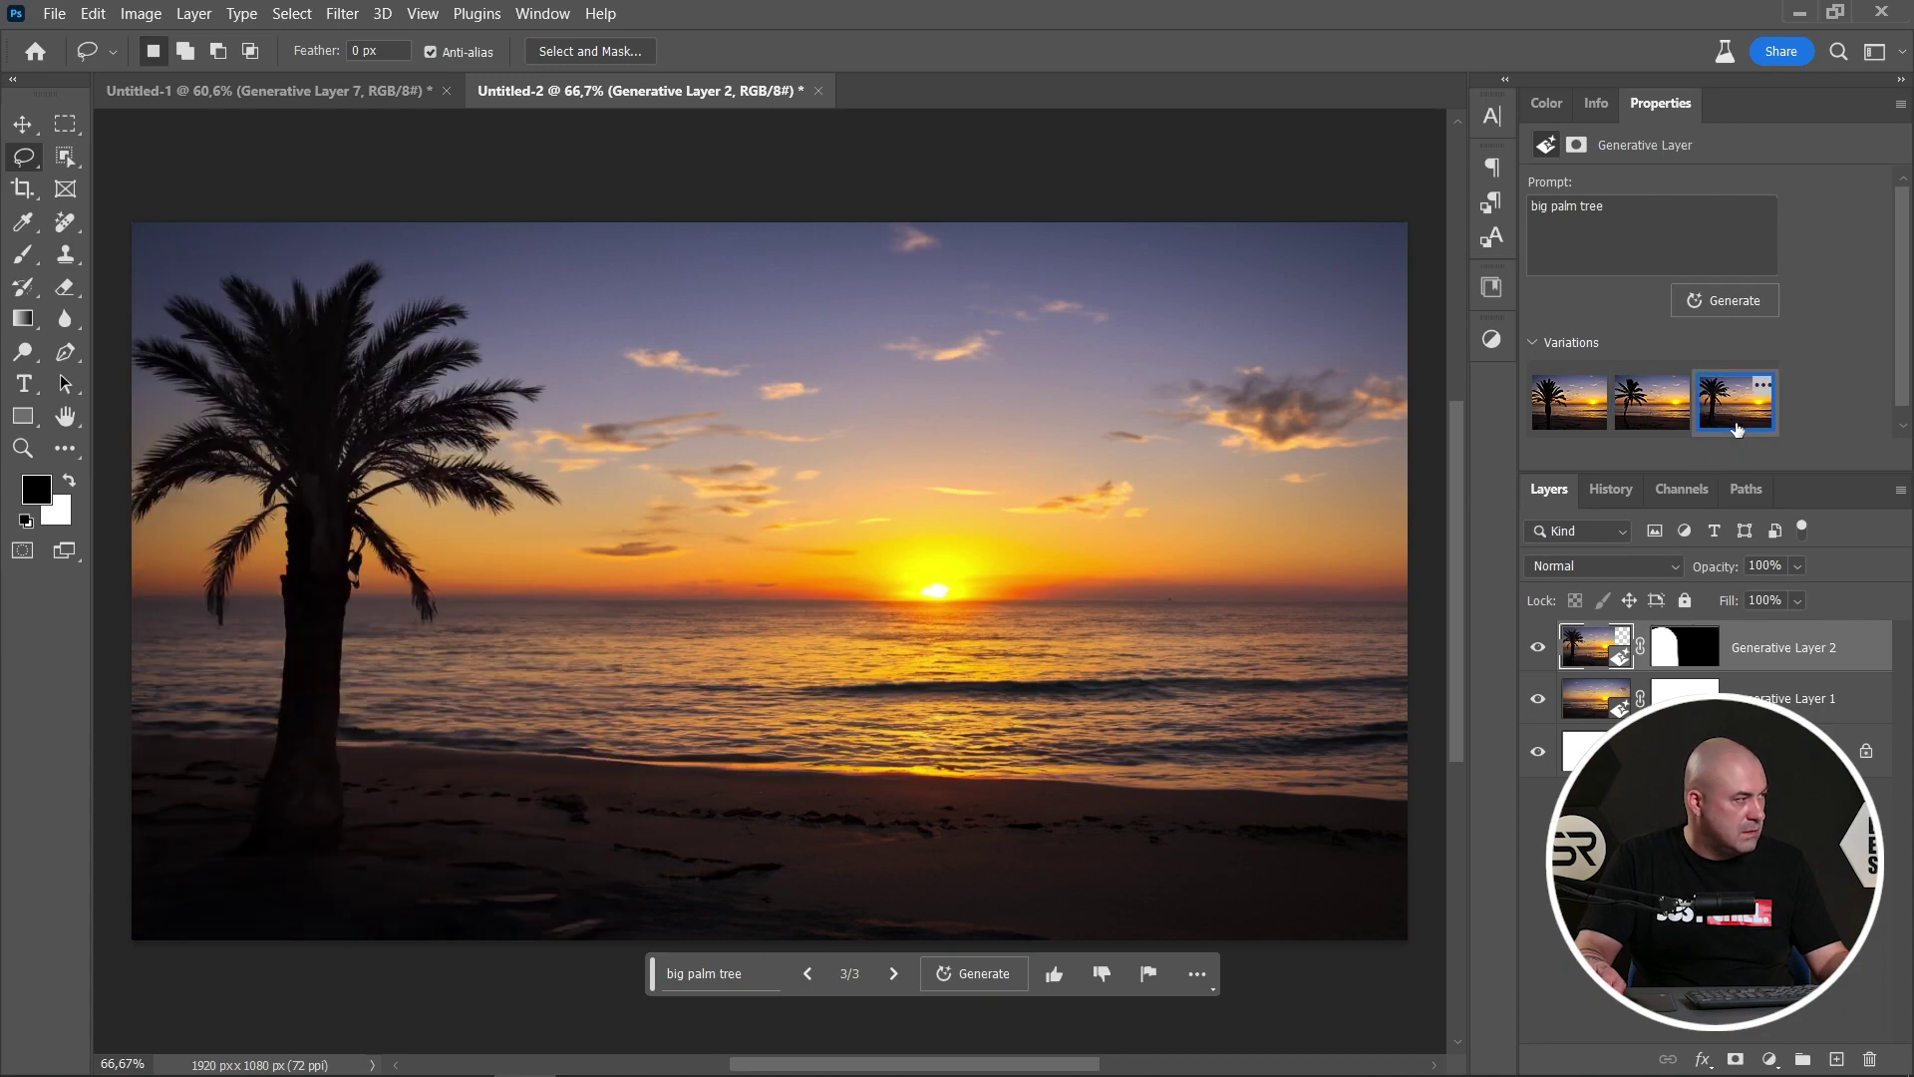
pyautogui.click(1686, 431)
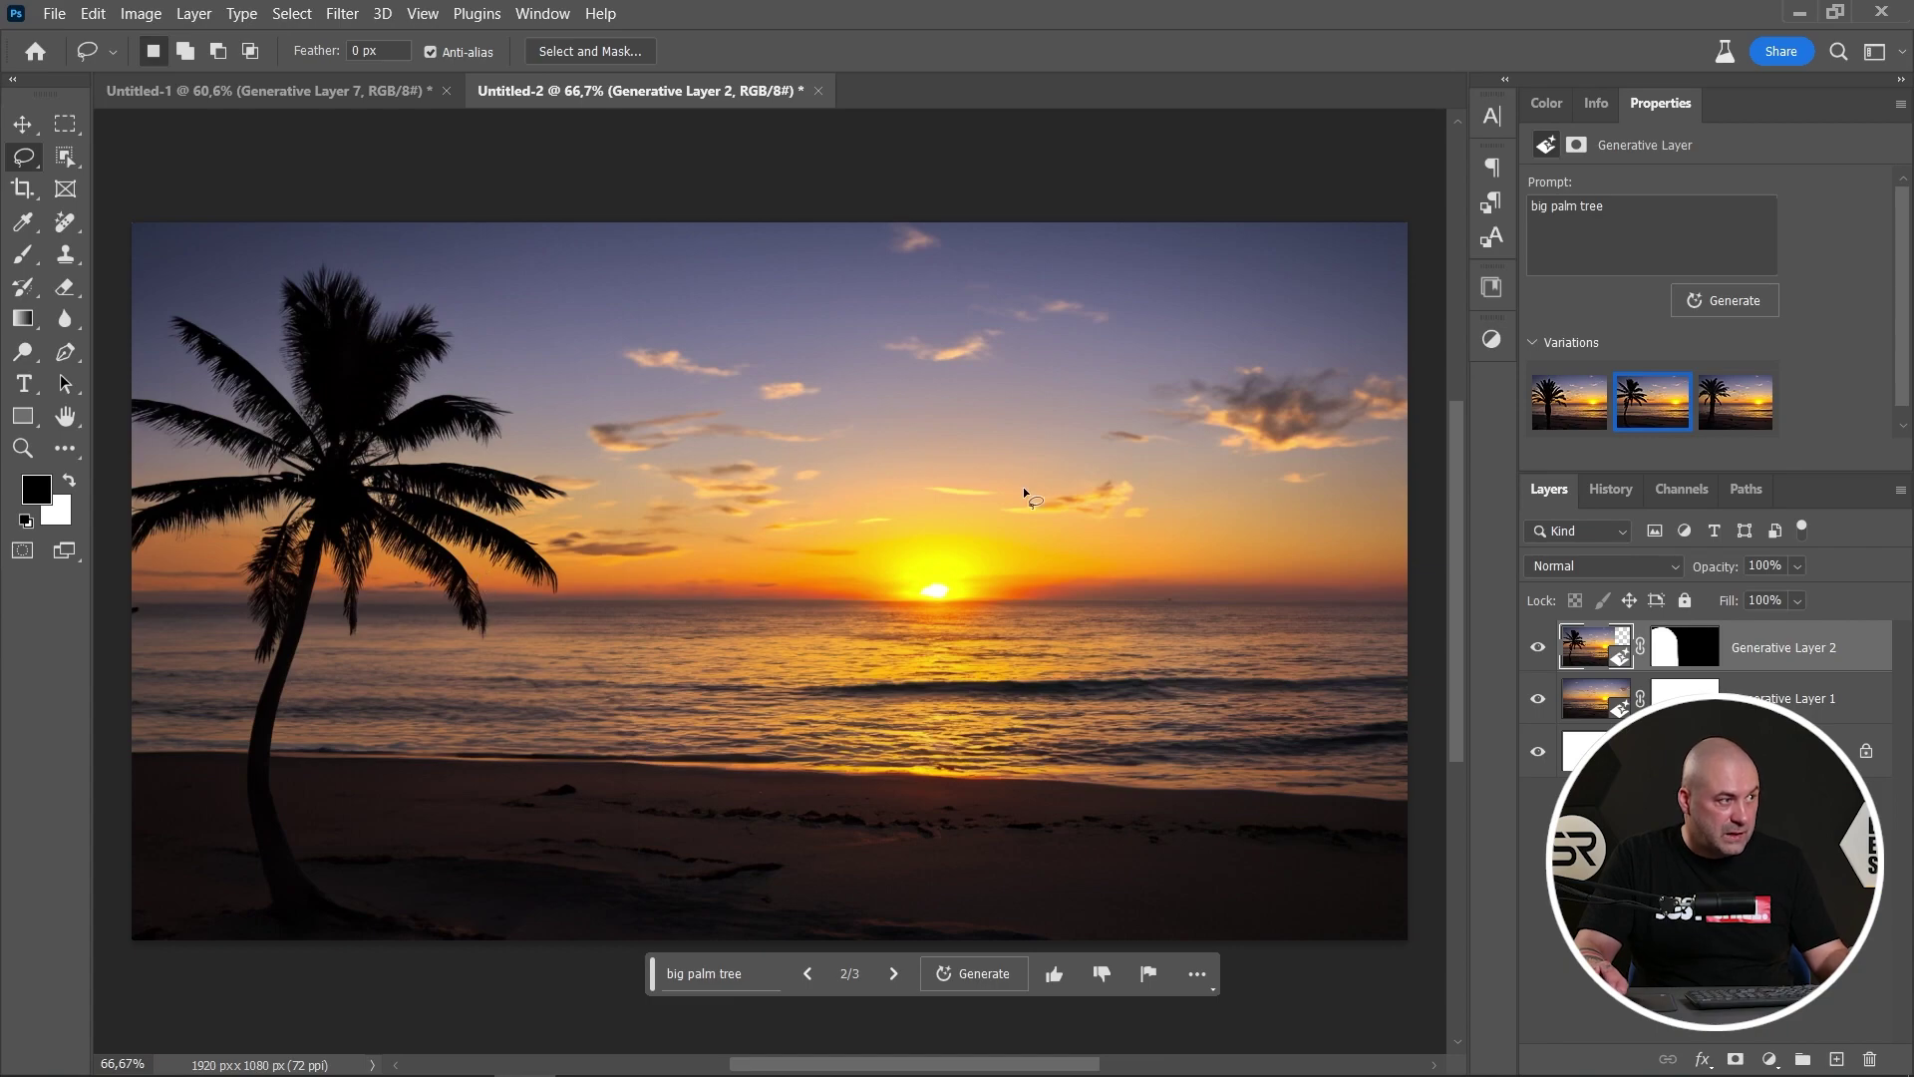
pyautogui.click(1717, 303)
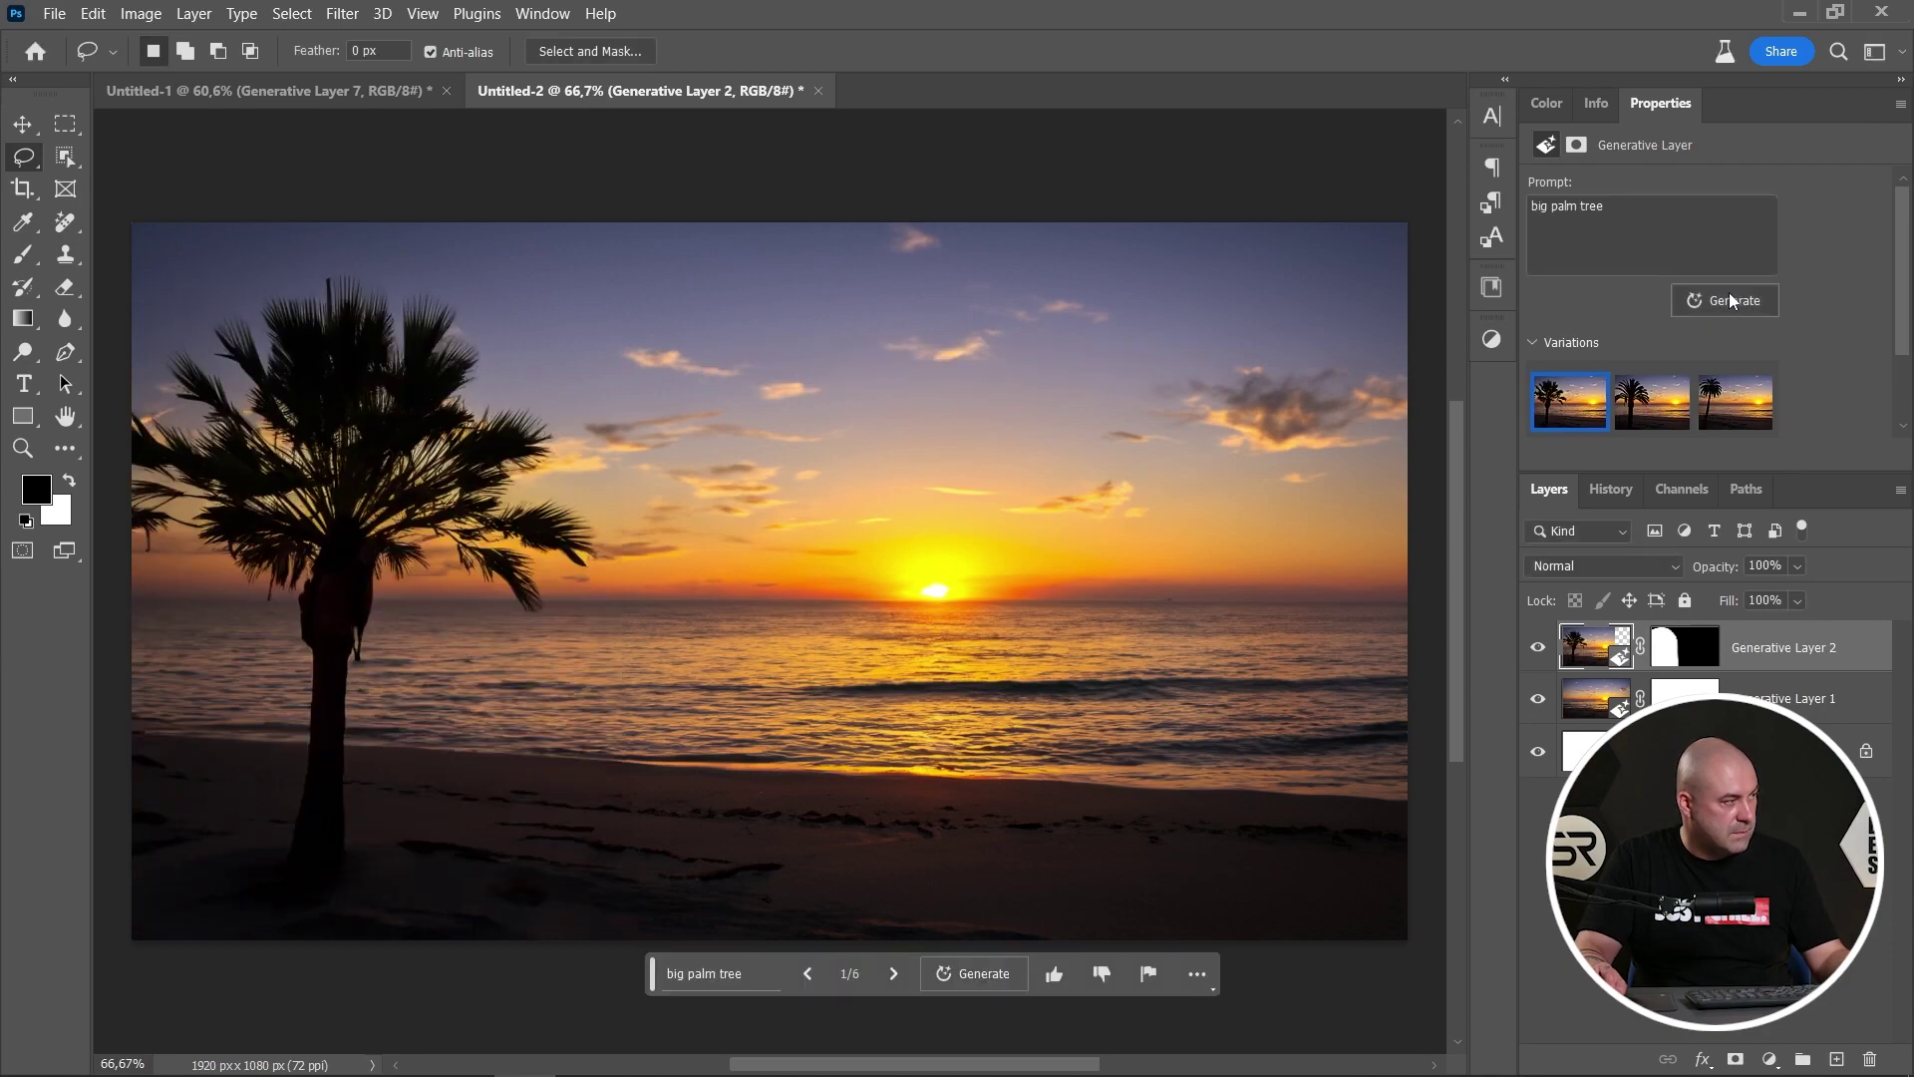
# - View the third of the new palm variations and return to the earlier slender palm with the curved trunk
pyautogui.click(1730, 411)
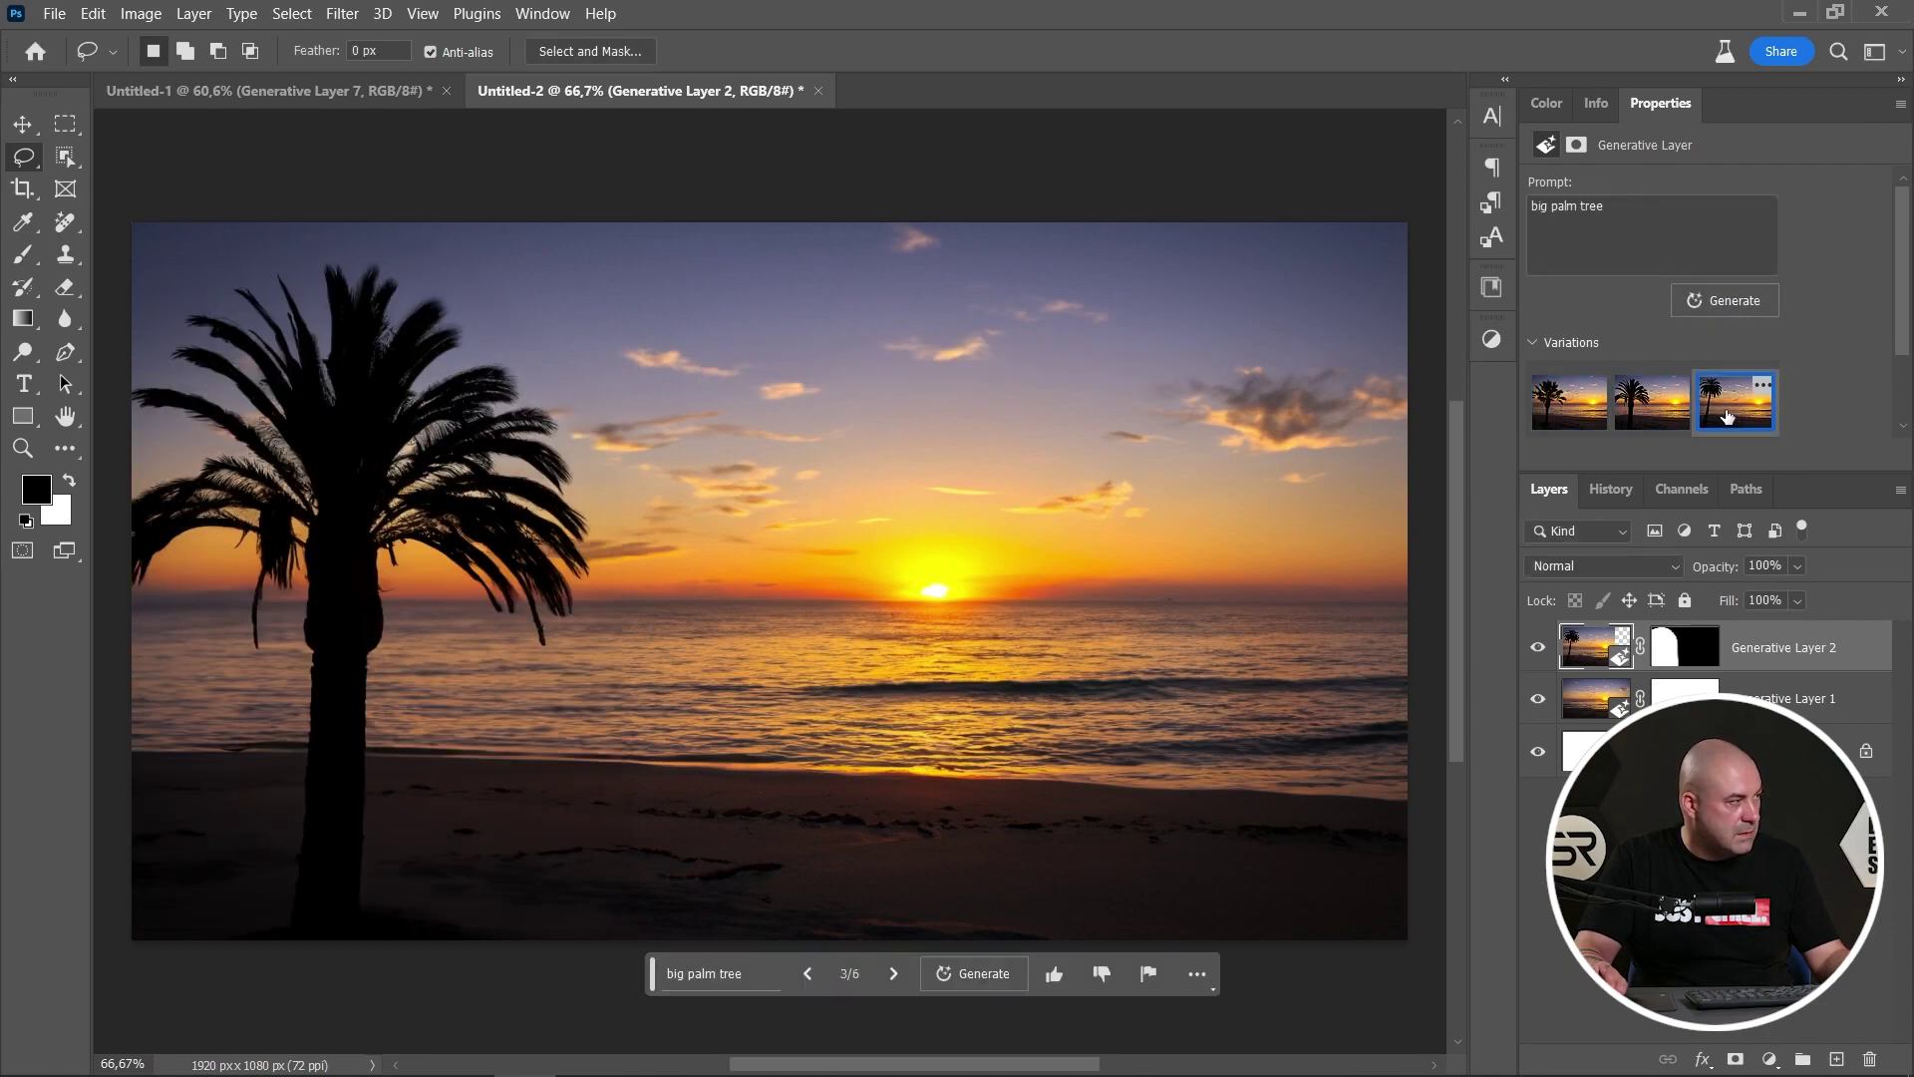
pyautogui.scroll(-1, 1729, 417)
pyautogui.click(1658, 417)
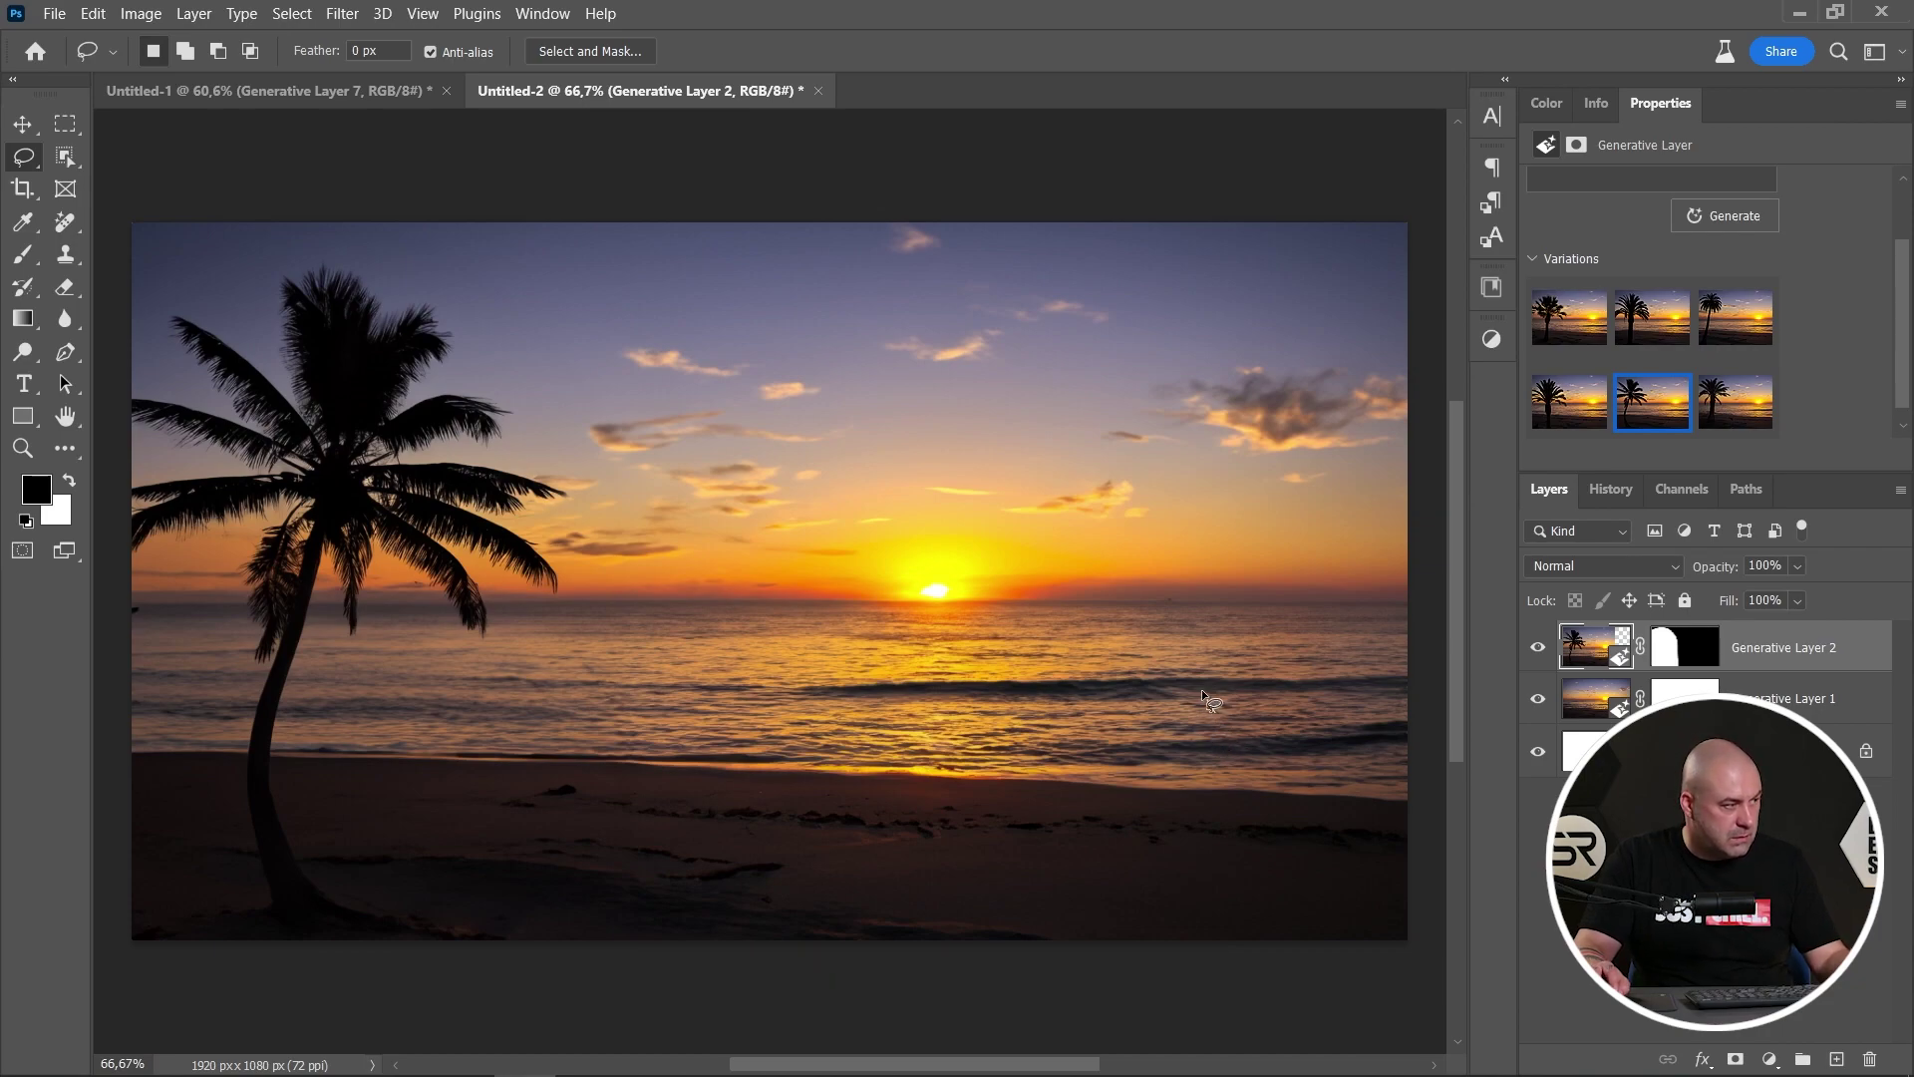
# - Lasso a narrow slanted area across the water and sand, below and beside the sun, and generatively fill it with "boat"
pyautogui.moveTo(1107, 802)
pyautogui.mouseDown()
pyautogui.moveTo(1143, 845)
pyautogui.moveTo(1234, 869)
pyautogui.mouseUp()
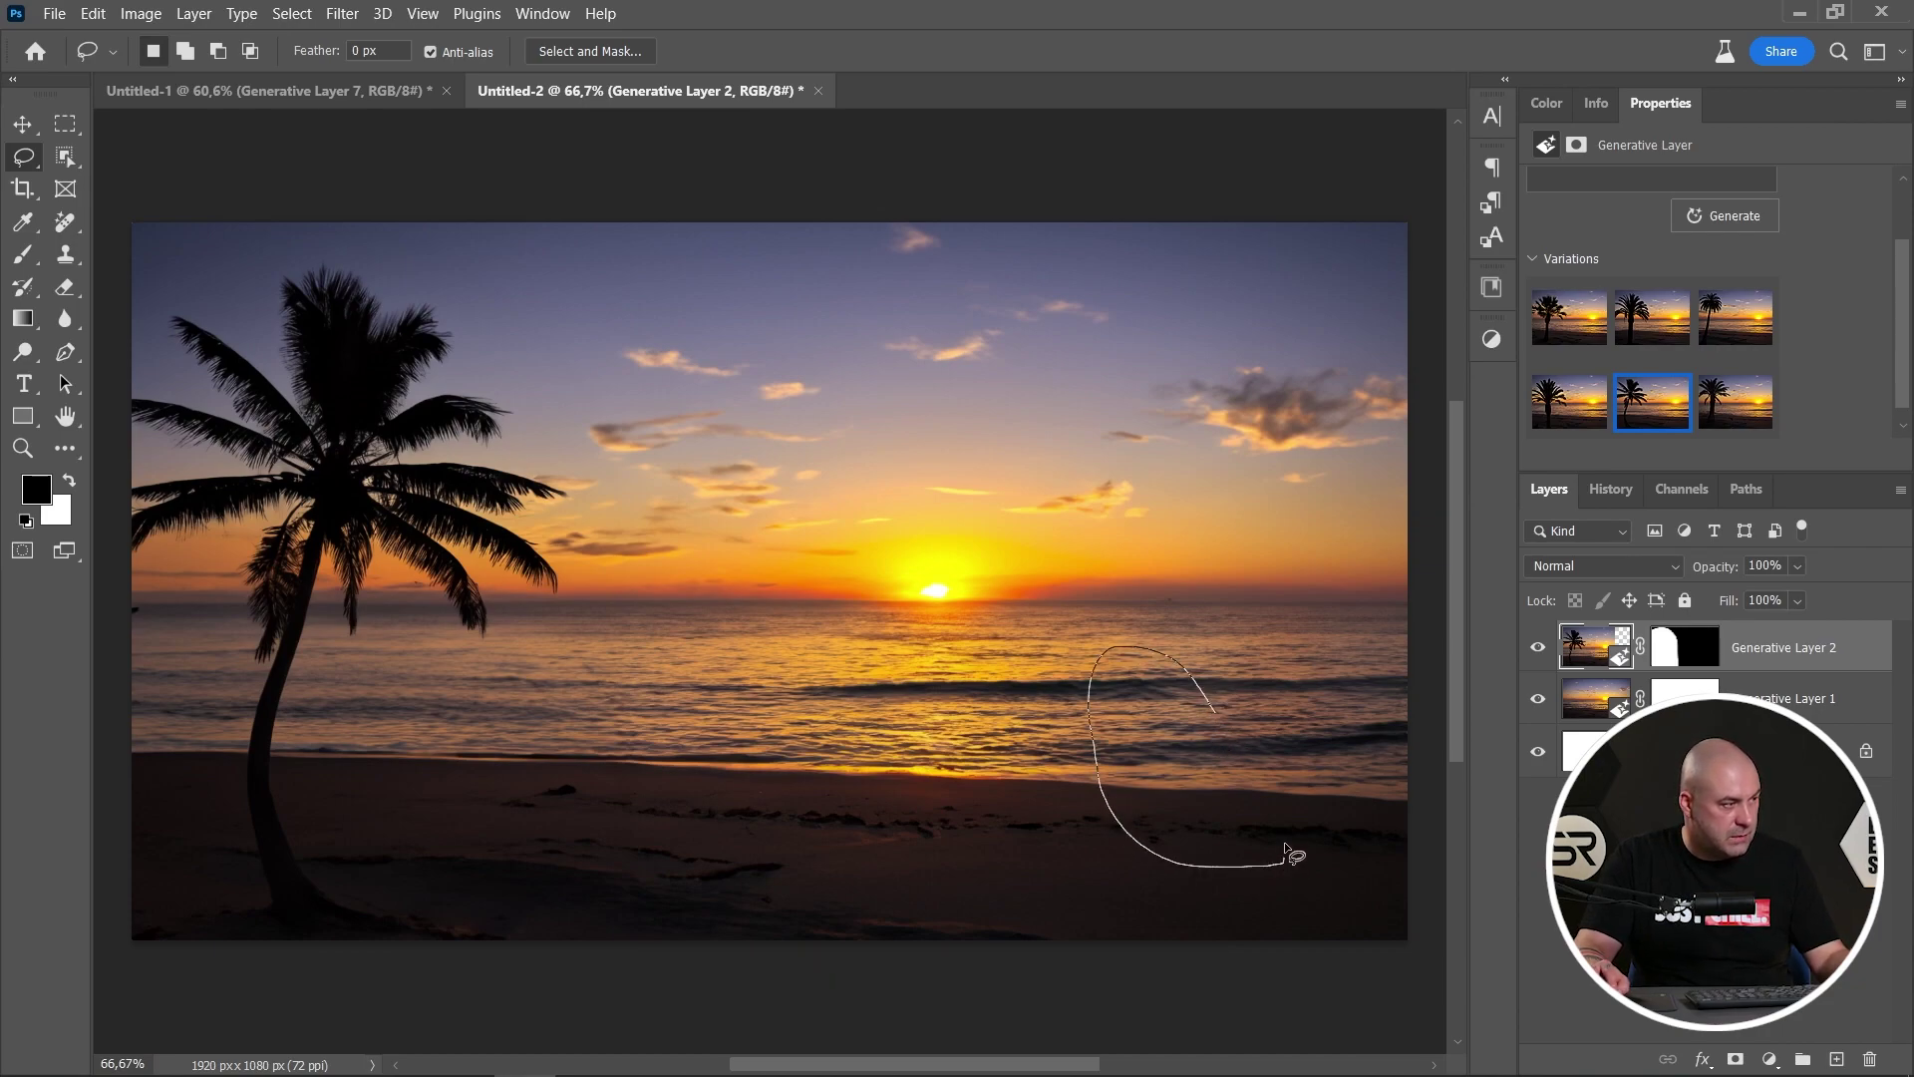
pyautogui.moveTo(1235, 762); pyautogui.dragTo(1236, 764)
pyautogui.click(733, 976)
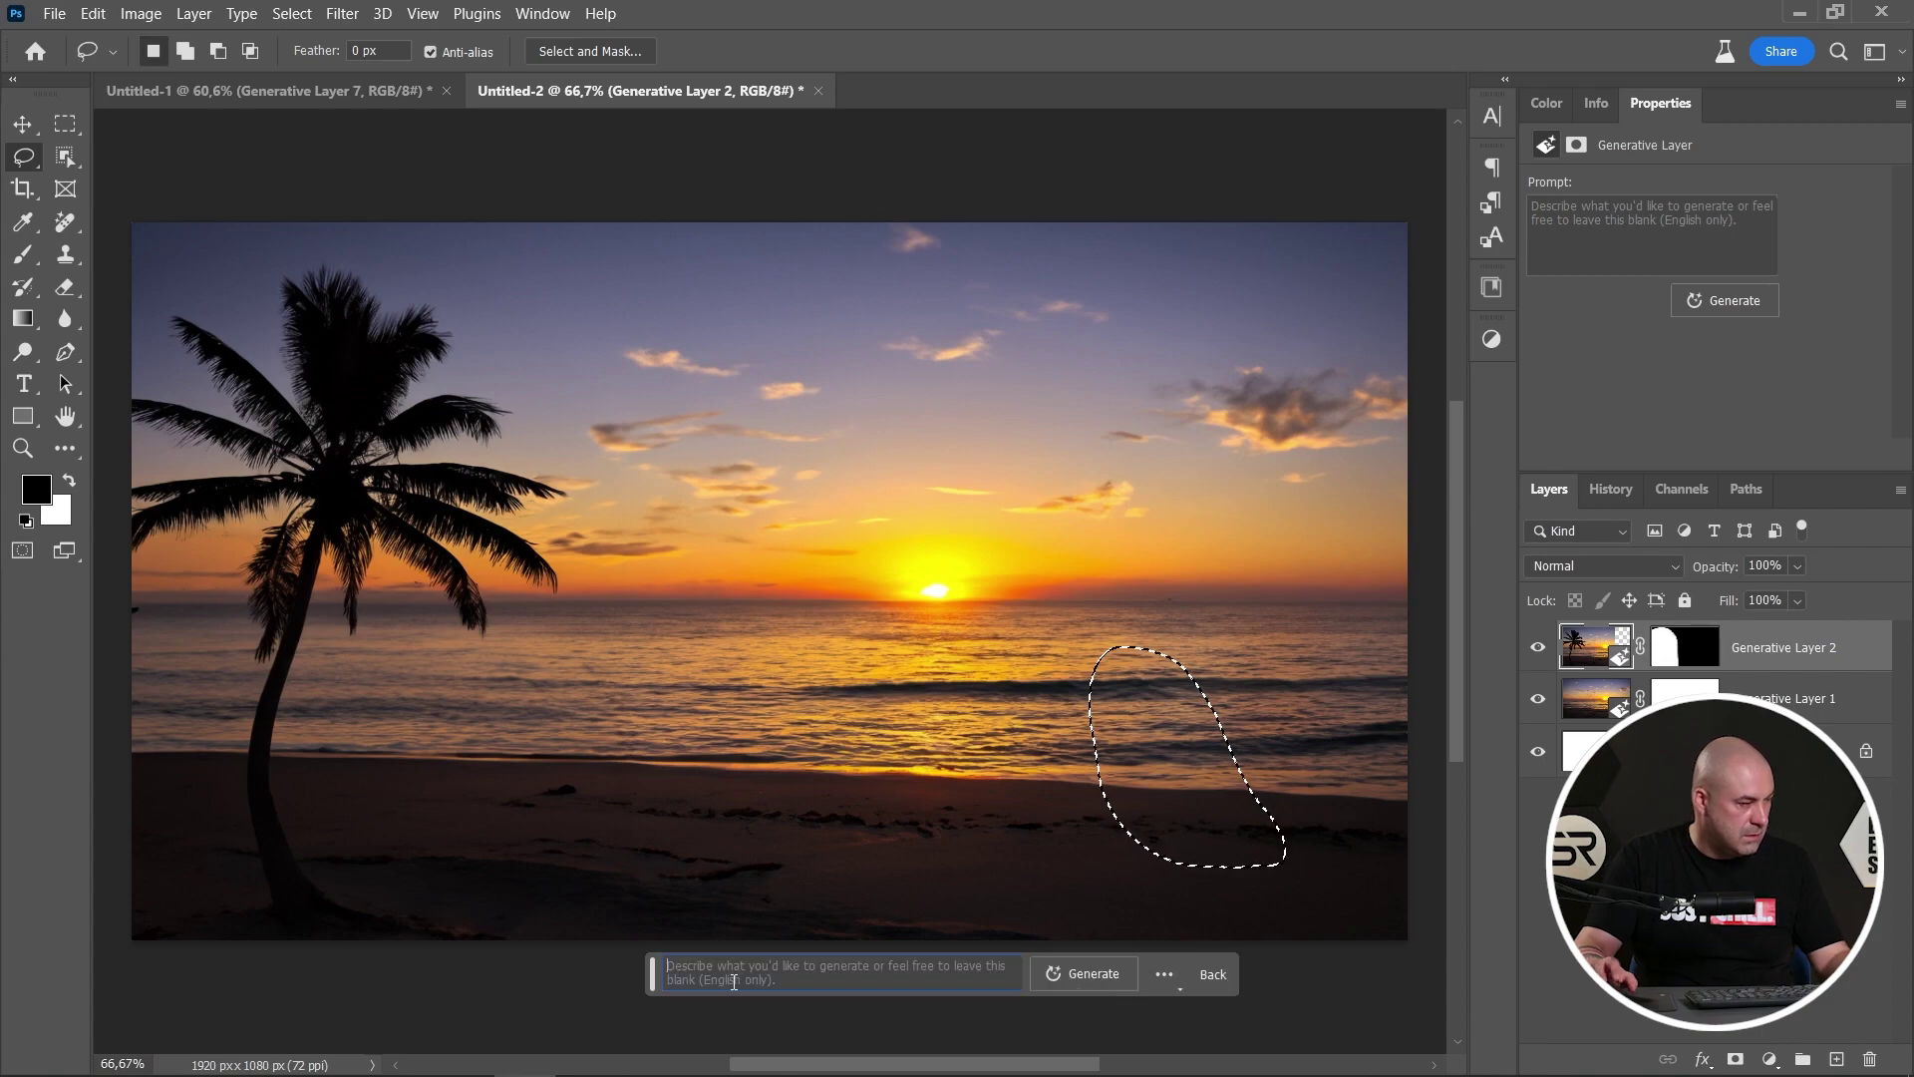
pyautogui.write('sailboat')
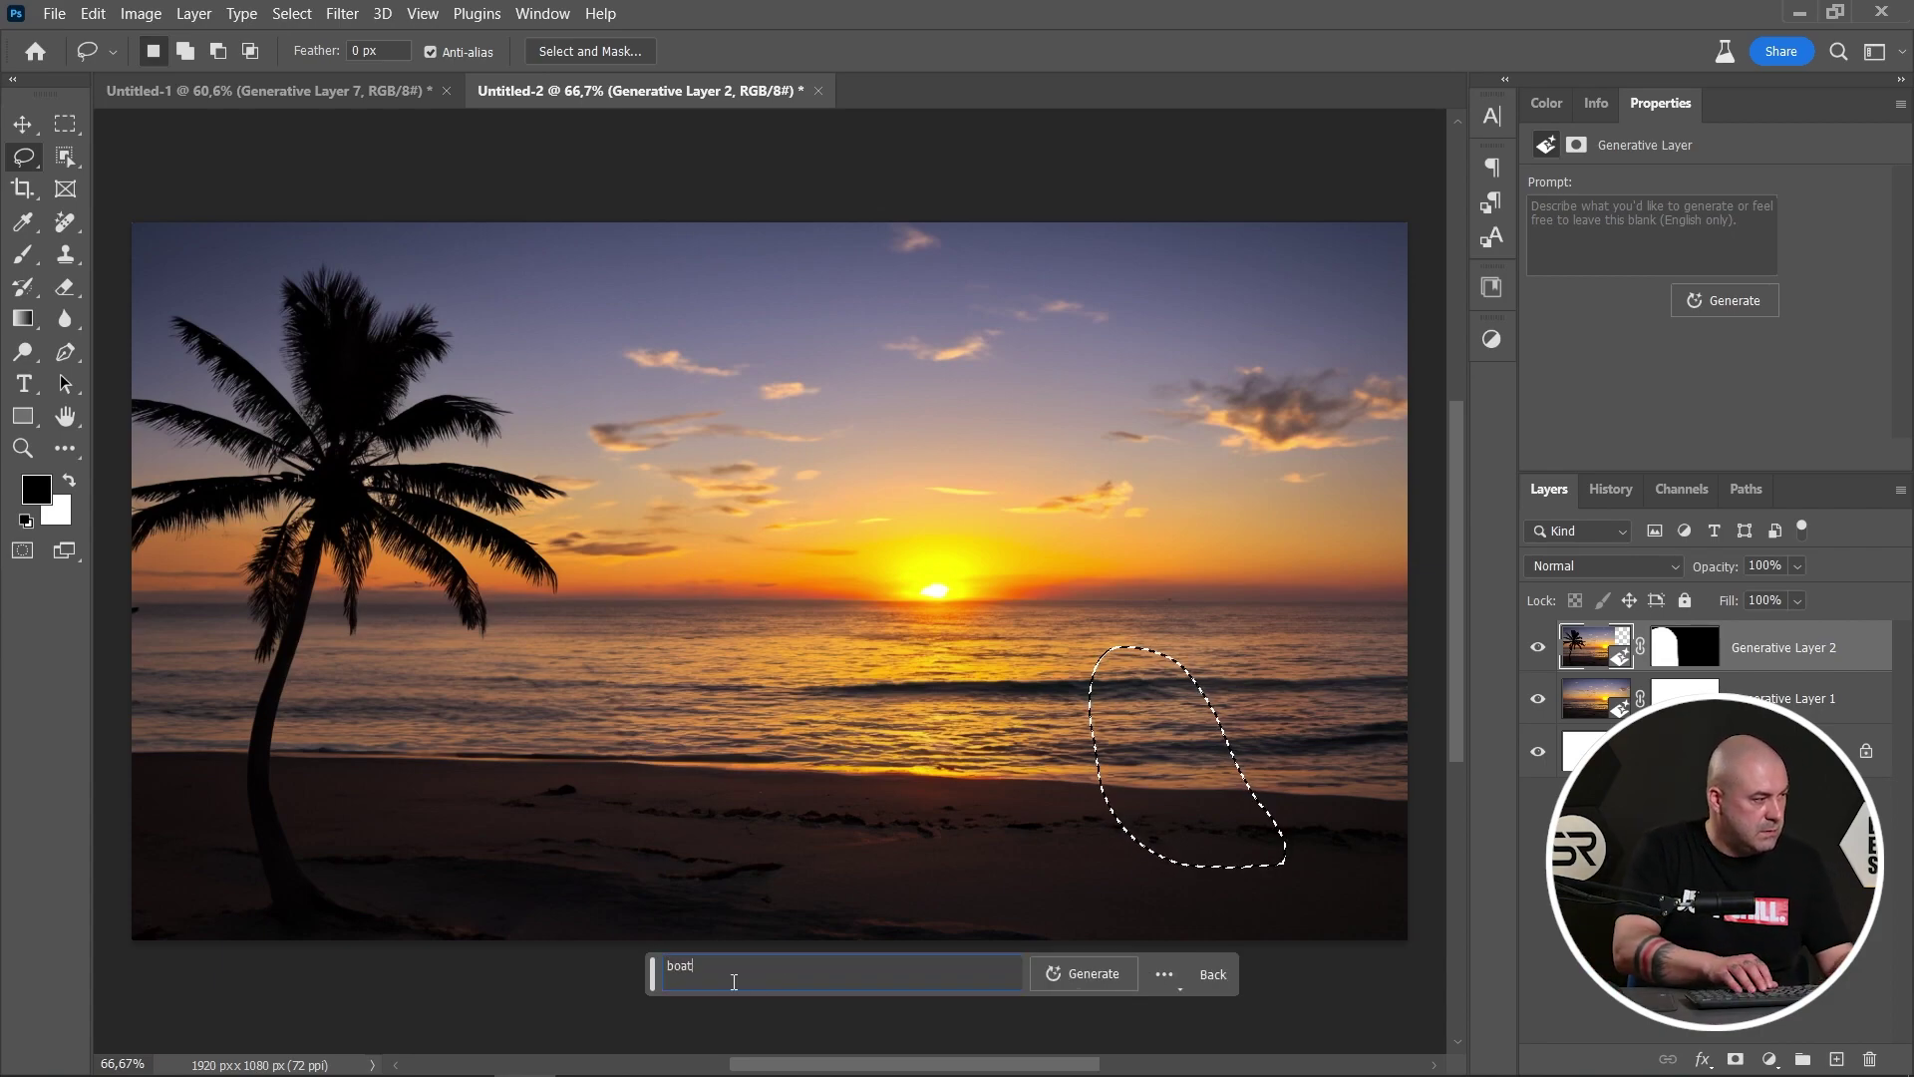
pyautogui.press('Return')
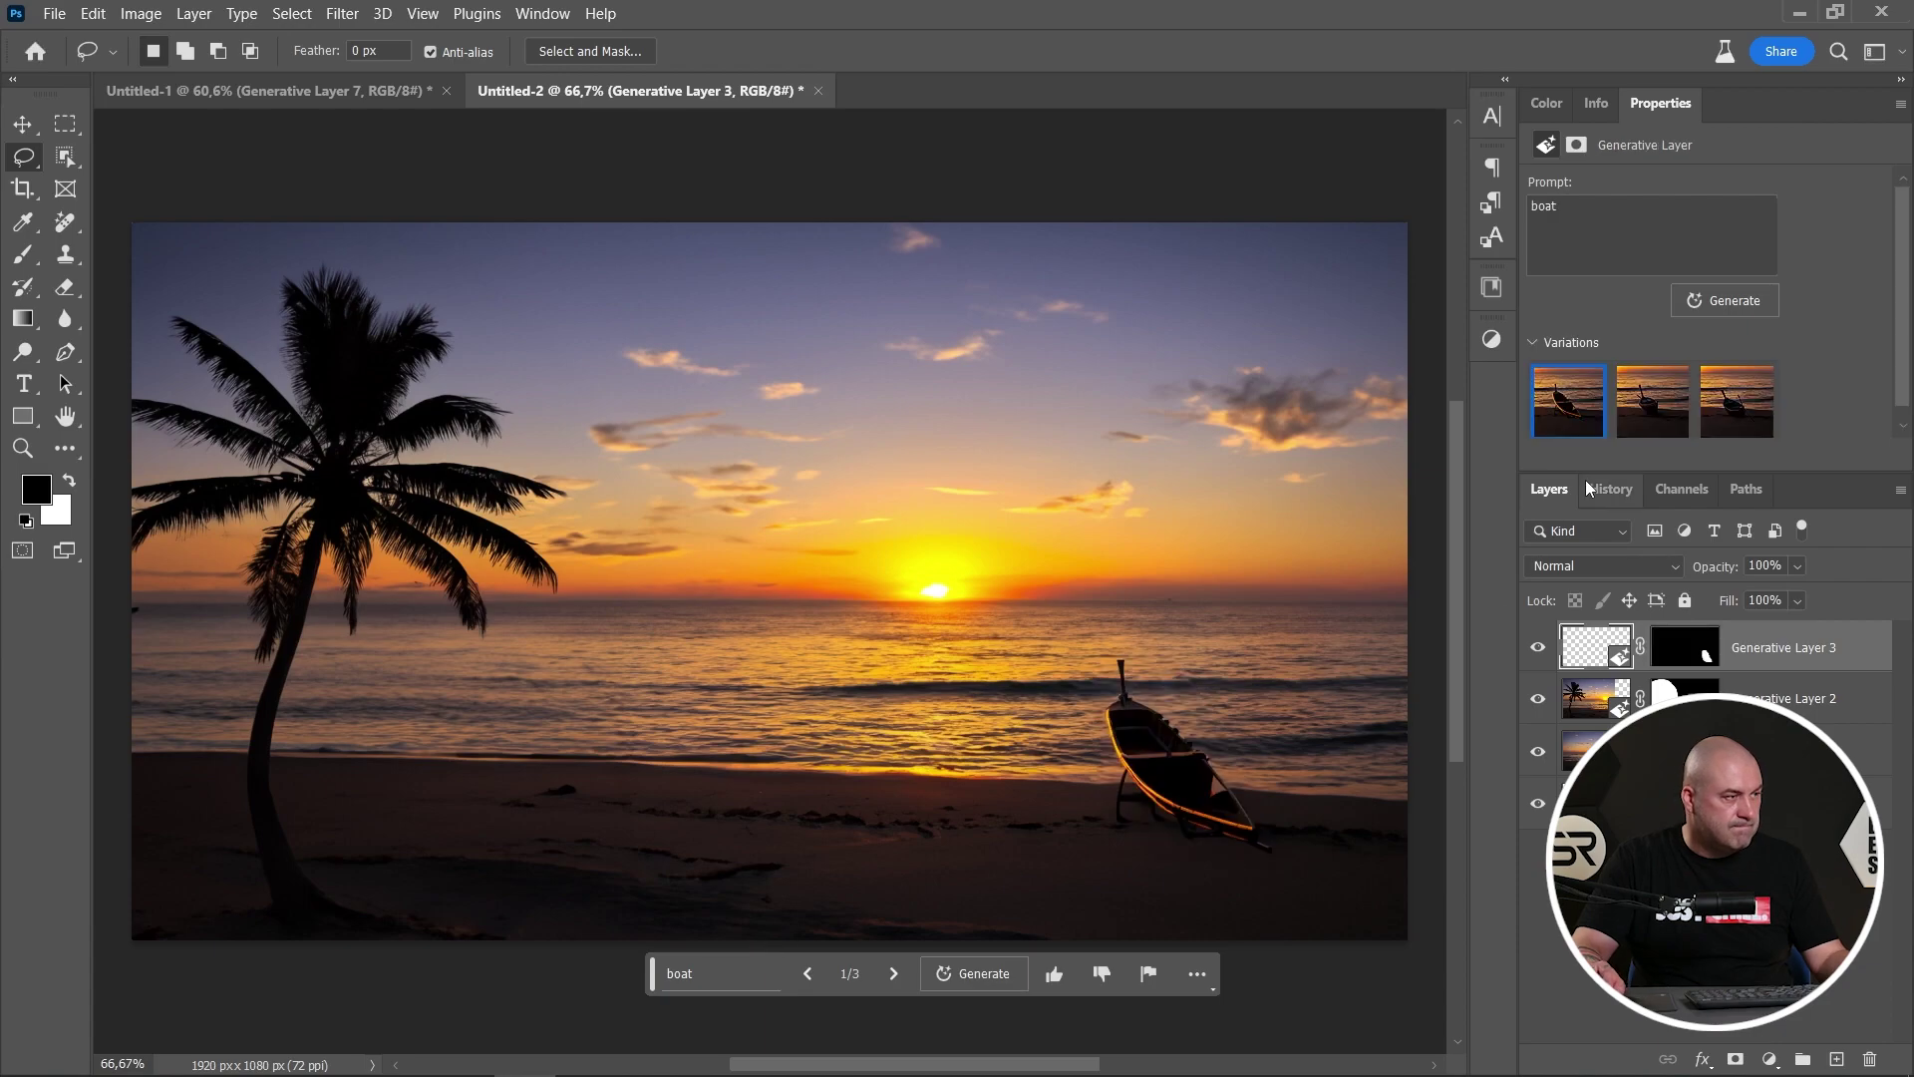
# - Compare the three boat variations and delete the generated boat layer
pyautogui.click(1652, 431)
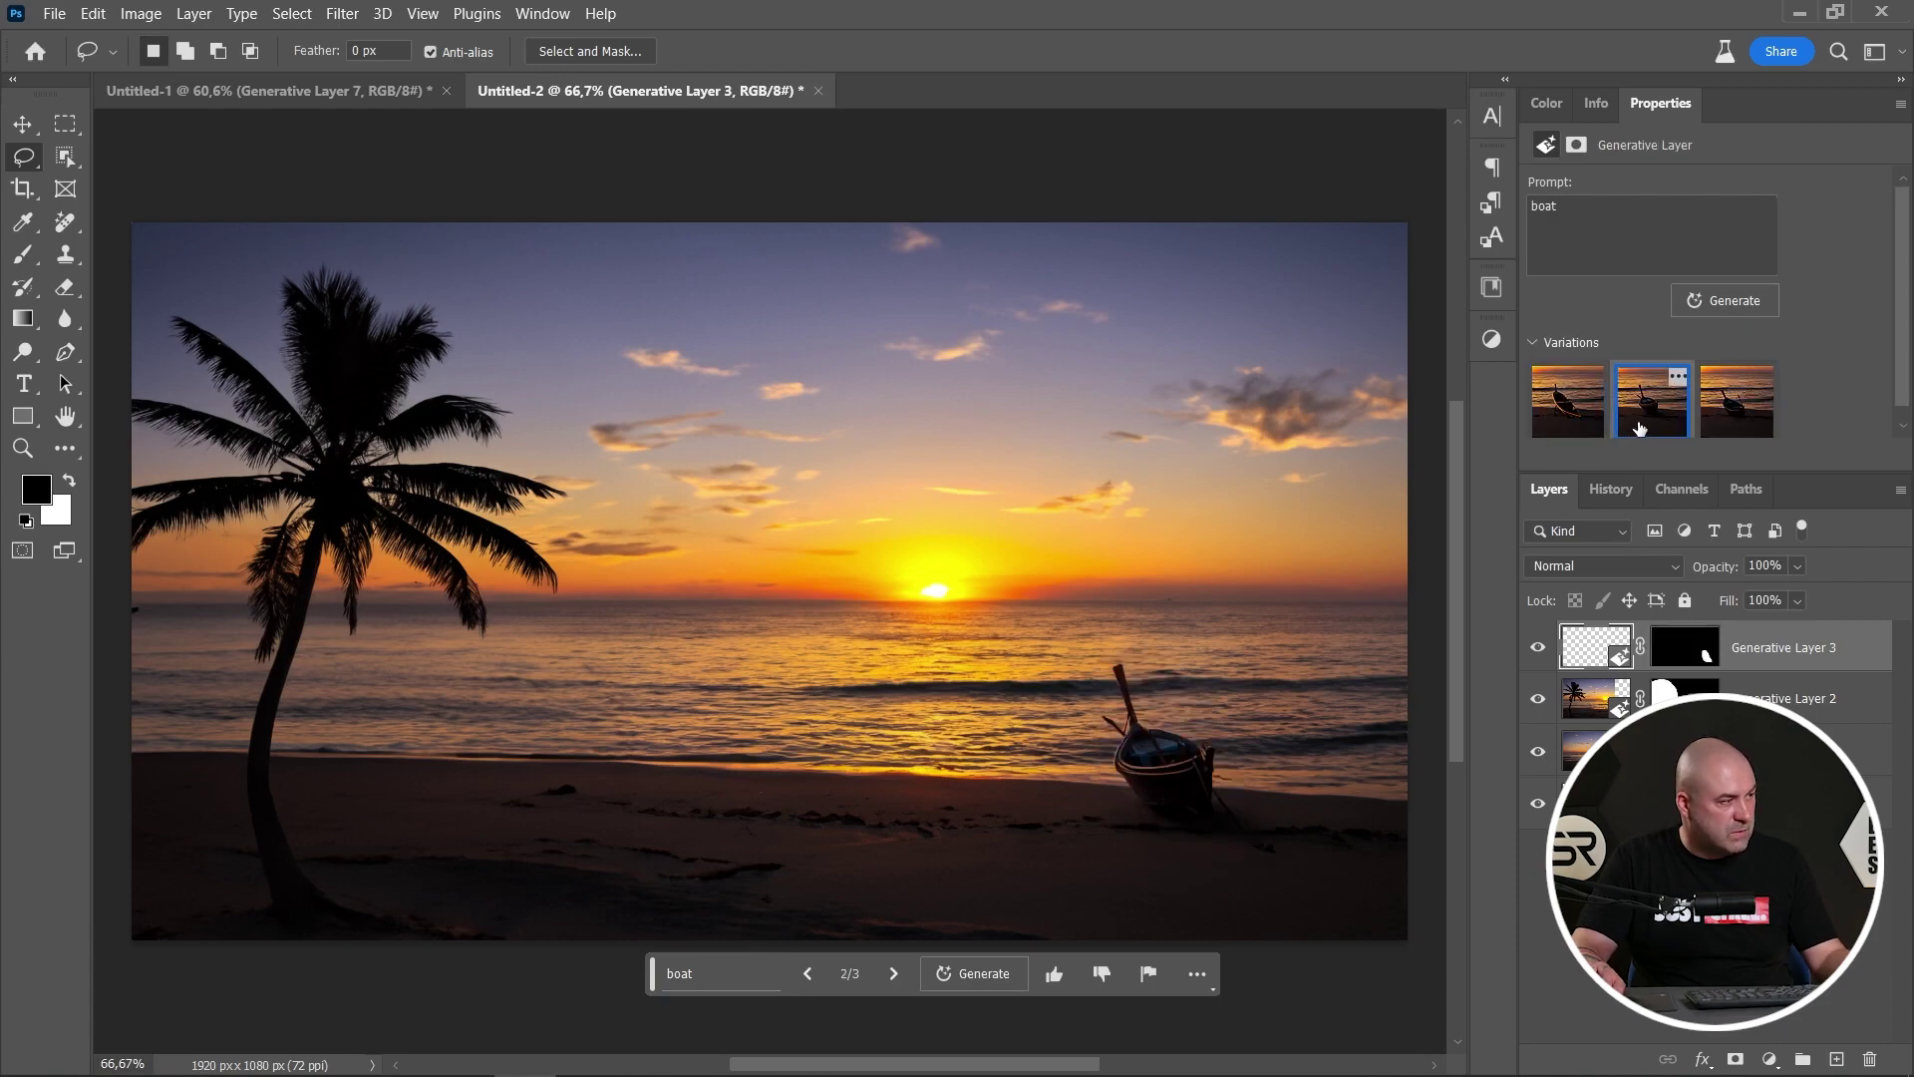
pyautogui.click(1735, 426)
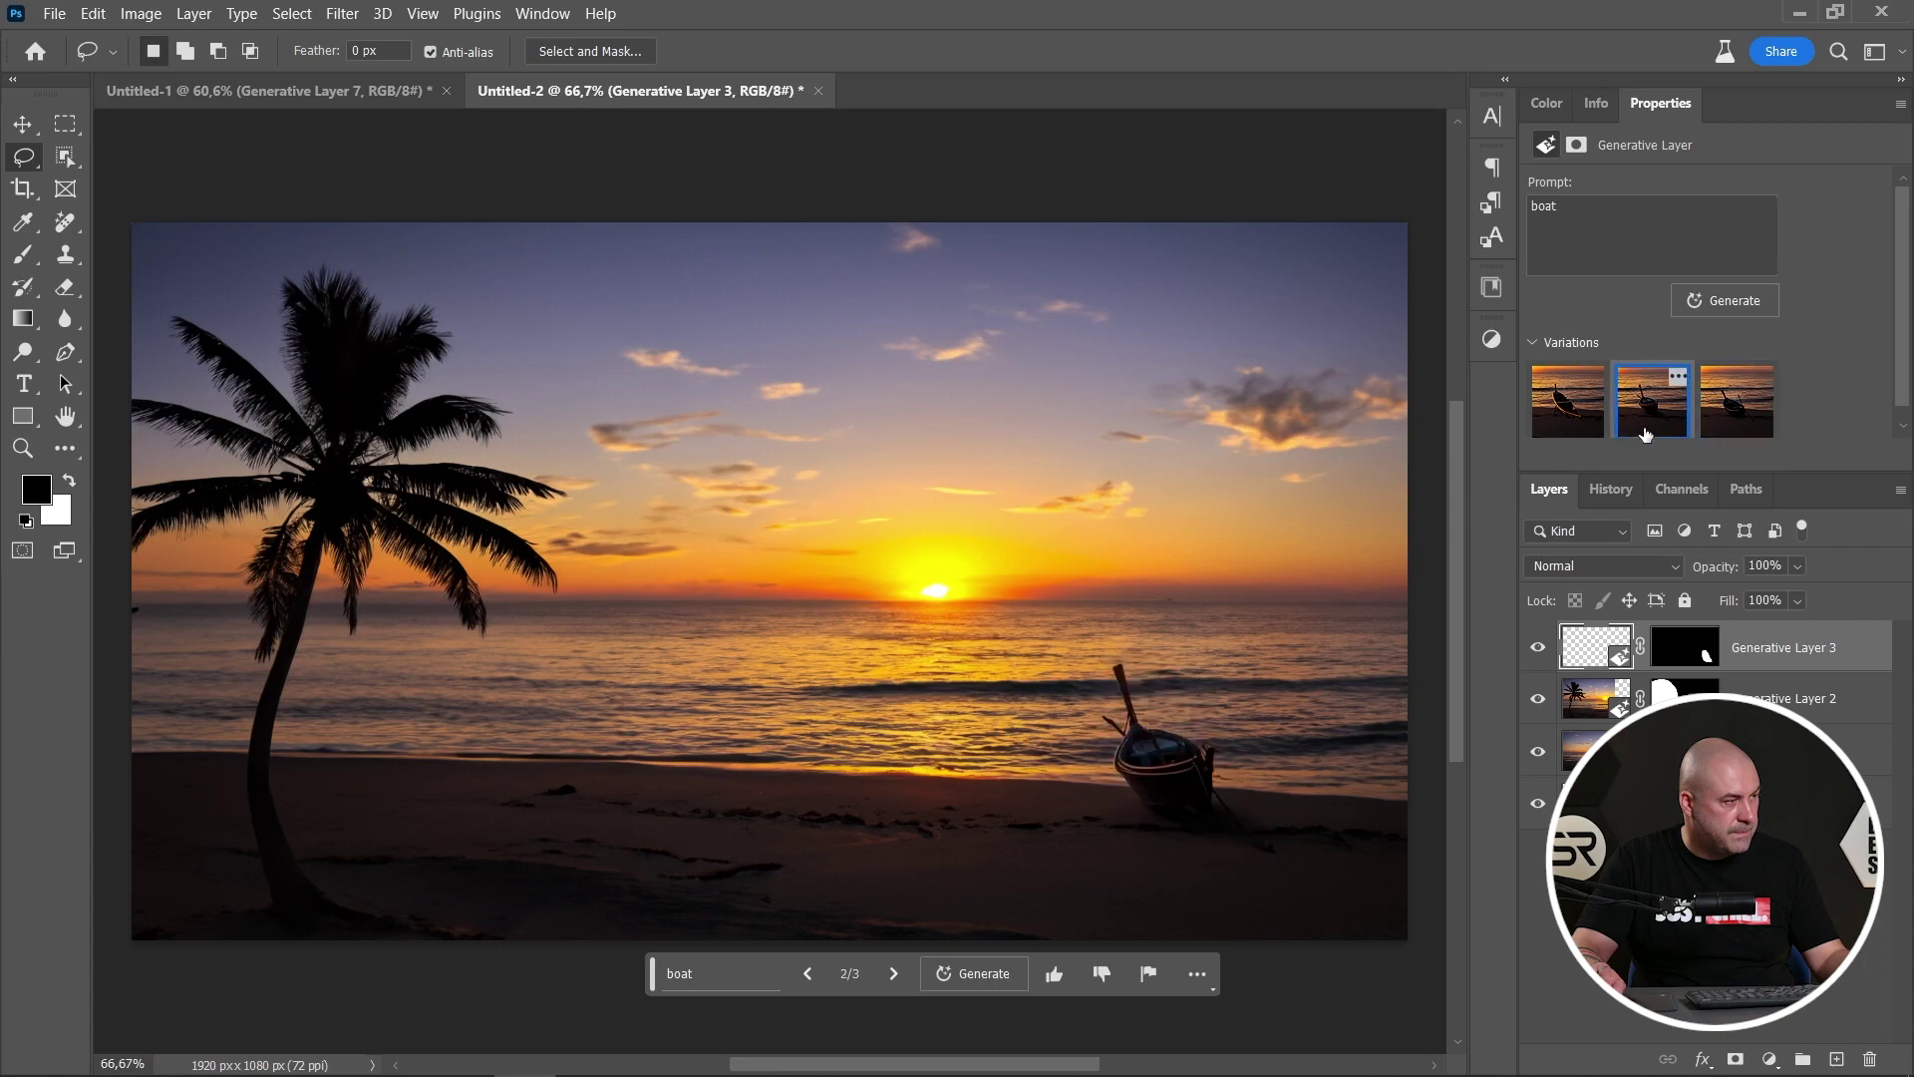
pyautogui.click(1573, 429)
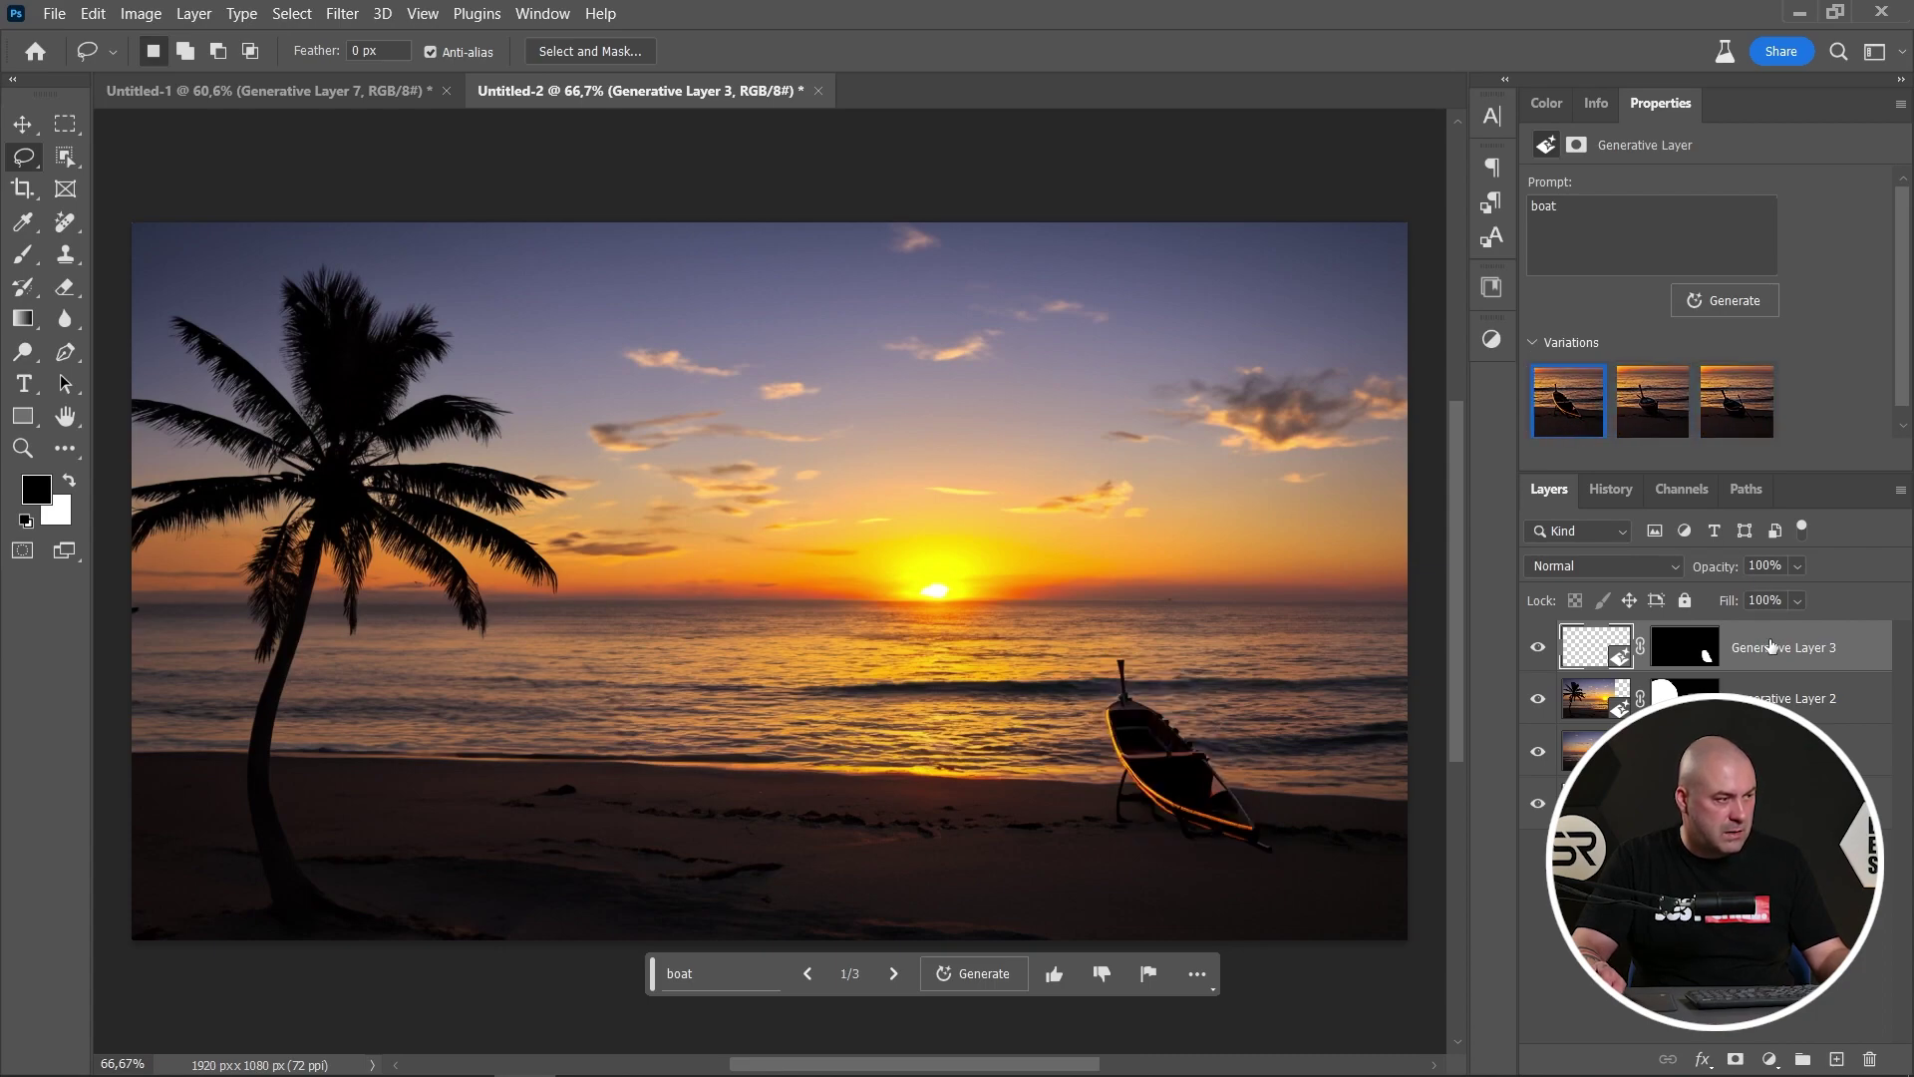
pyautogui.press('Delete')
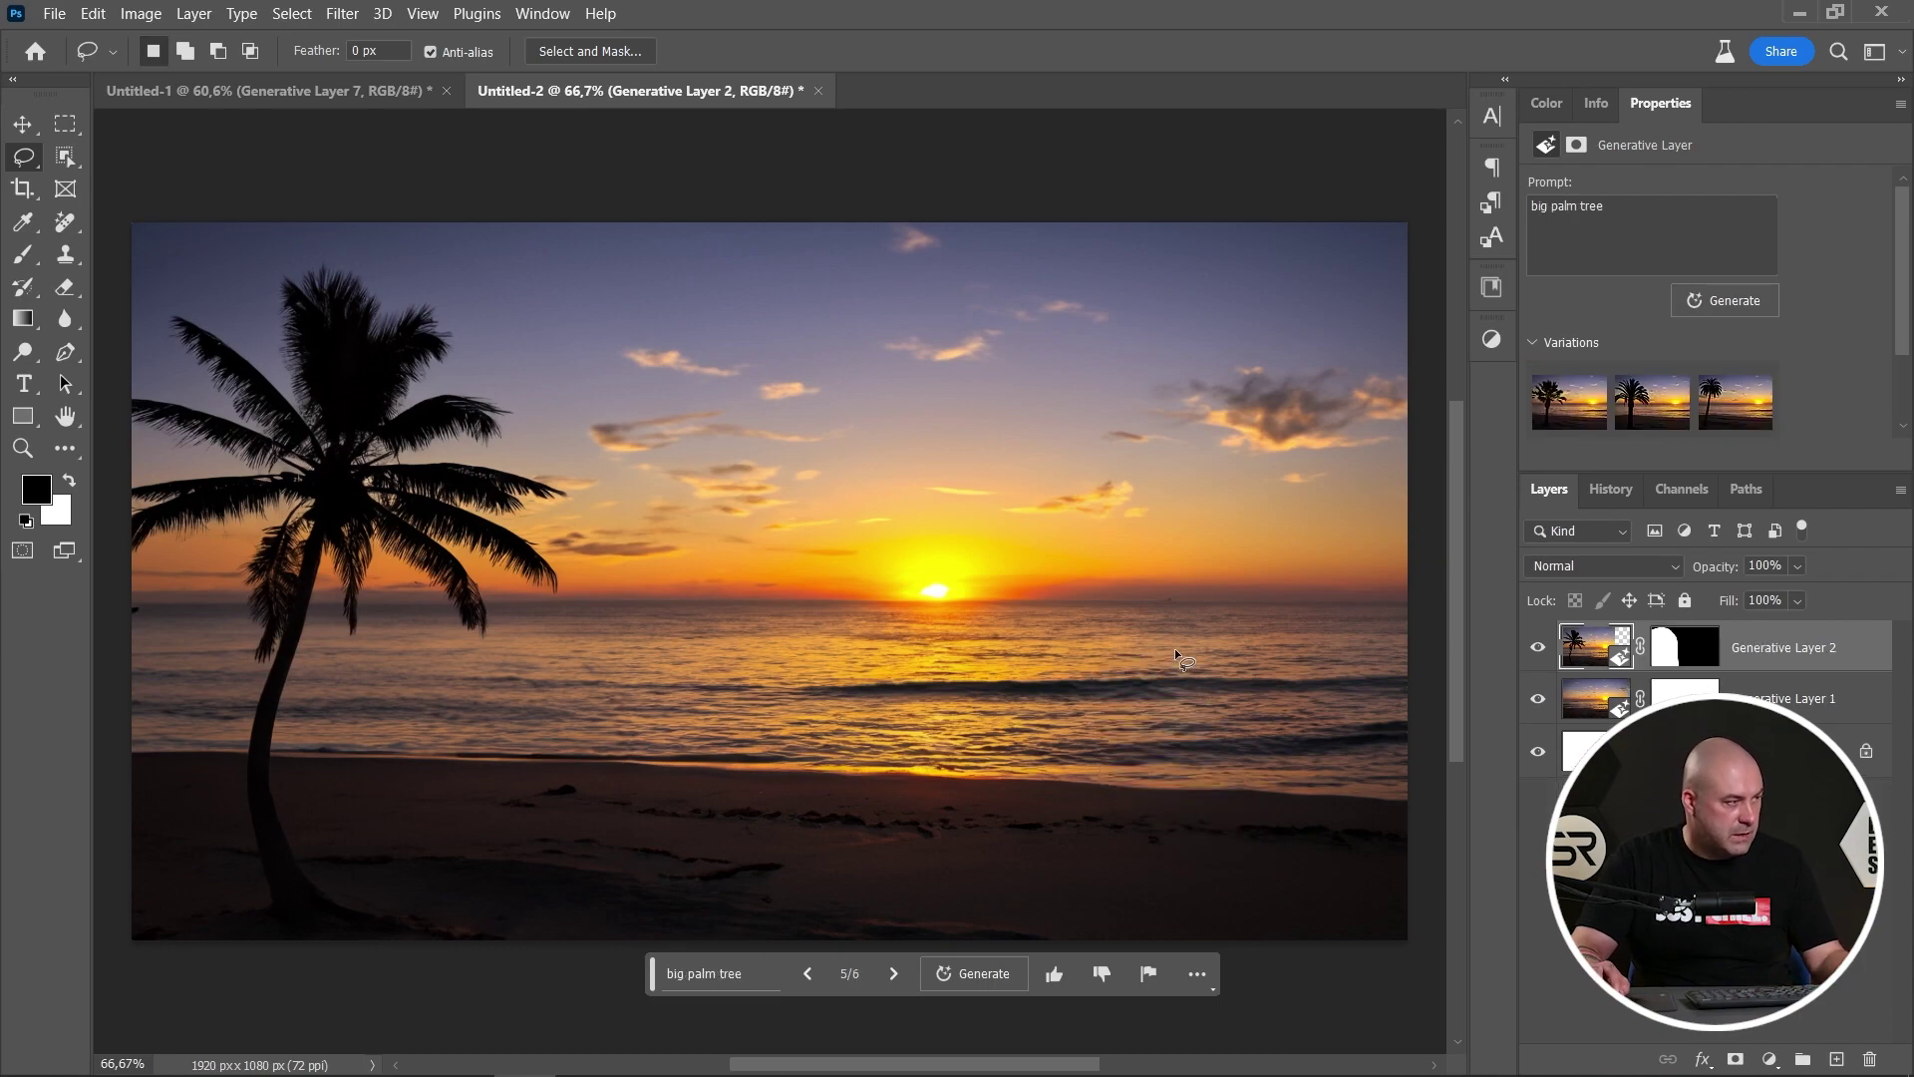
# - Lasso a larger slanted oval from the sea down to the image's lower edge and generatively fill it with "boat"
pyautogui.moveTo(1174, 637)
pyautogui.mouseDown()
pyautogui.moveTo(1082, 626)
pyautogui.moveTo(1047, 775)
pyautogui.moveTo(1132, 901)
pyautogui.moveTo(1224, 937)
pyautogui.moveTo(1282, 909)
pyautogui.moveTo(1258, 738)
pyautogui.moveTo(1217, 671)
pyautogui.moveTo(1214, 698)
pyautogui.mouseUp()
pyautogui.click(743, 974)
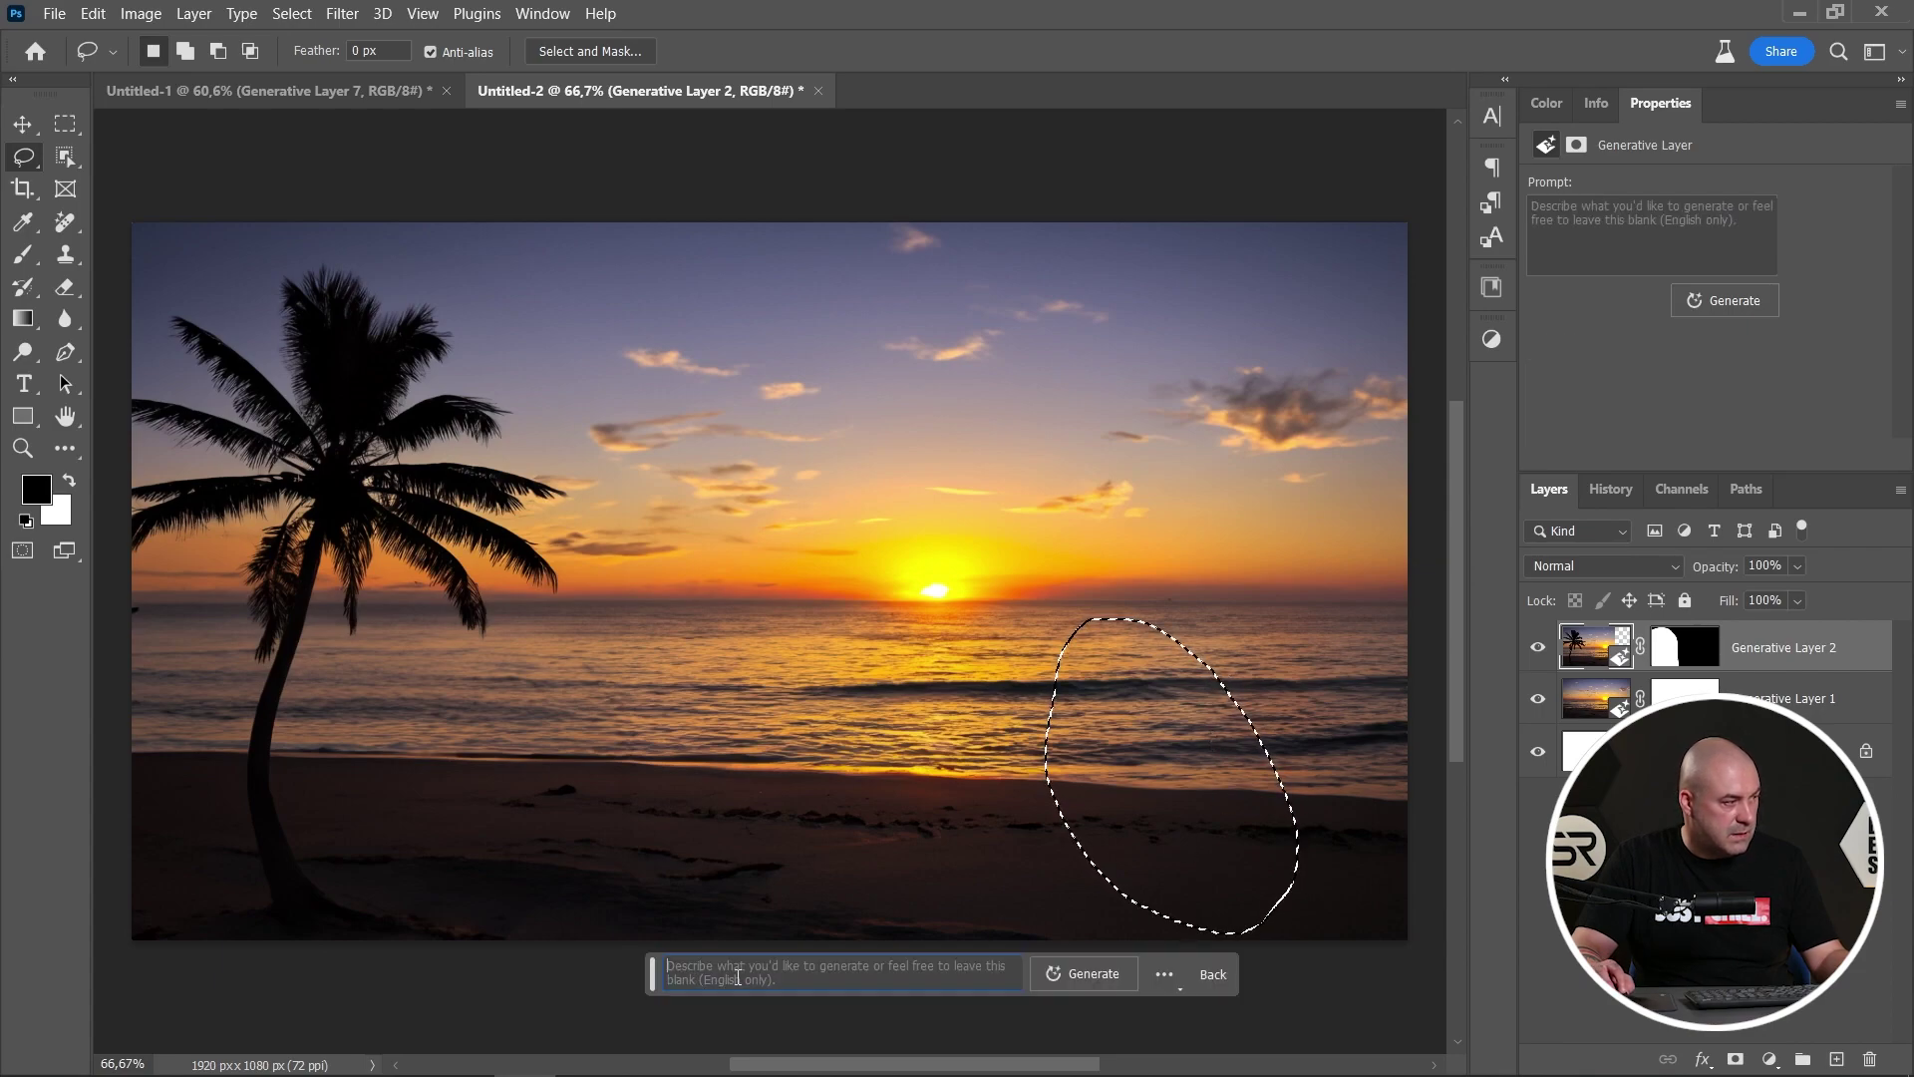
pyautogui.write('boat')
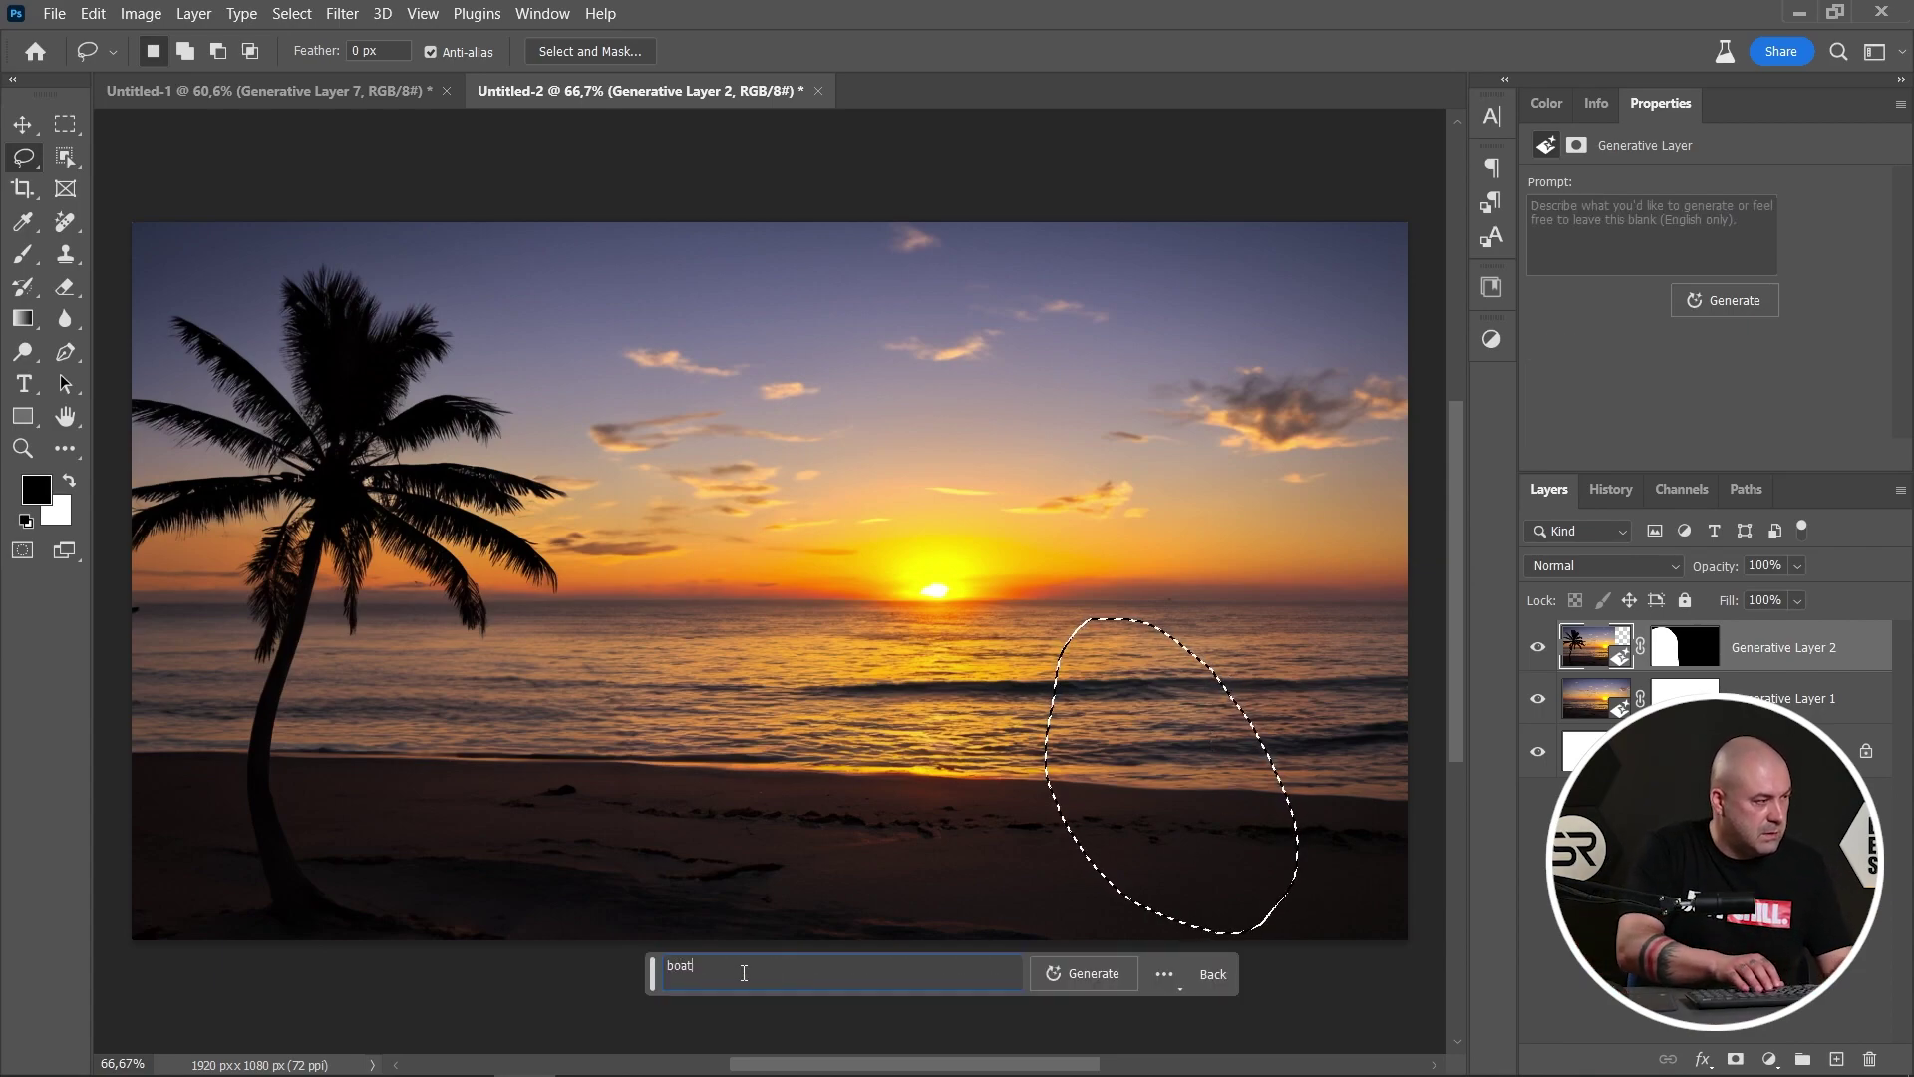
pyautogui.press('Return')
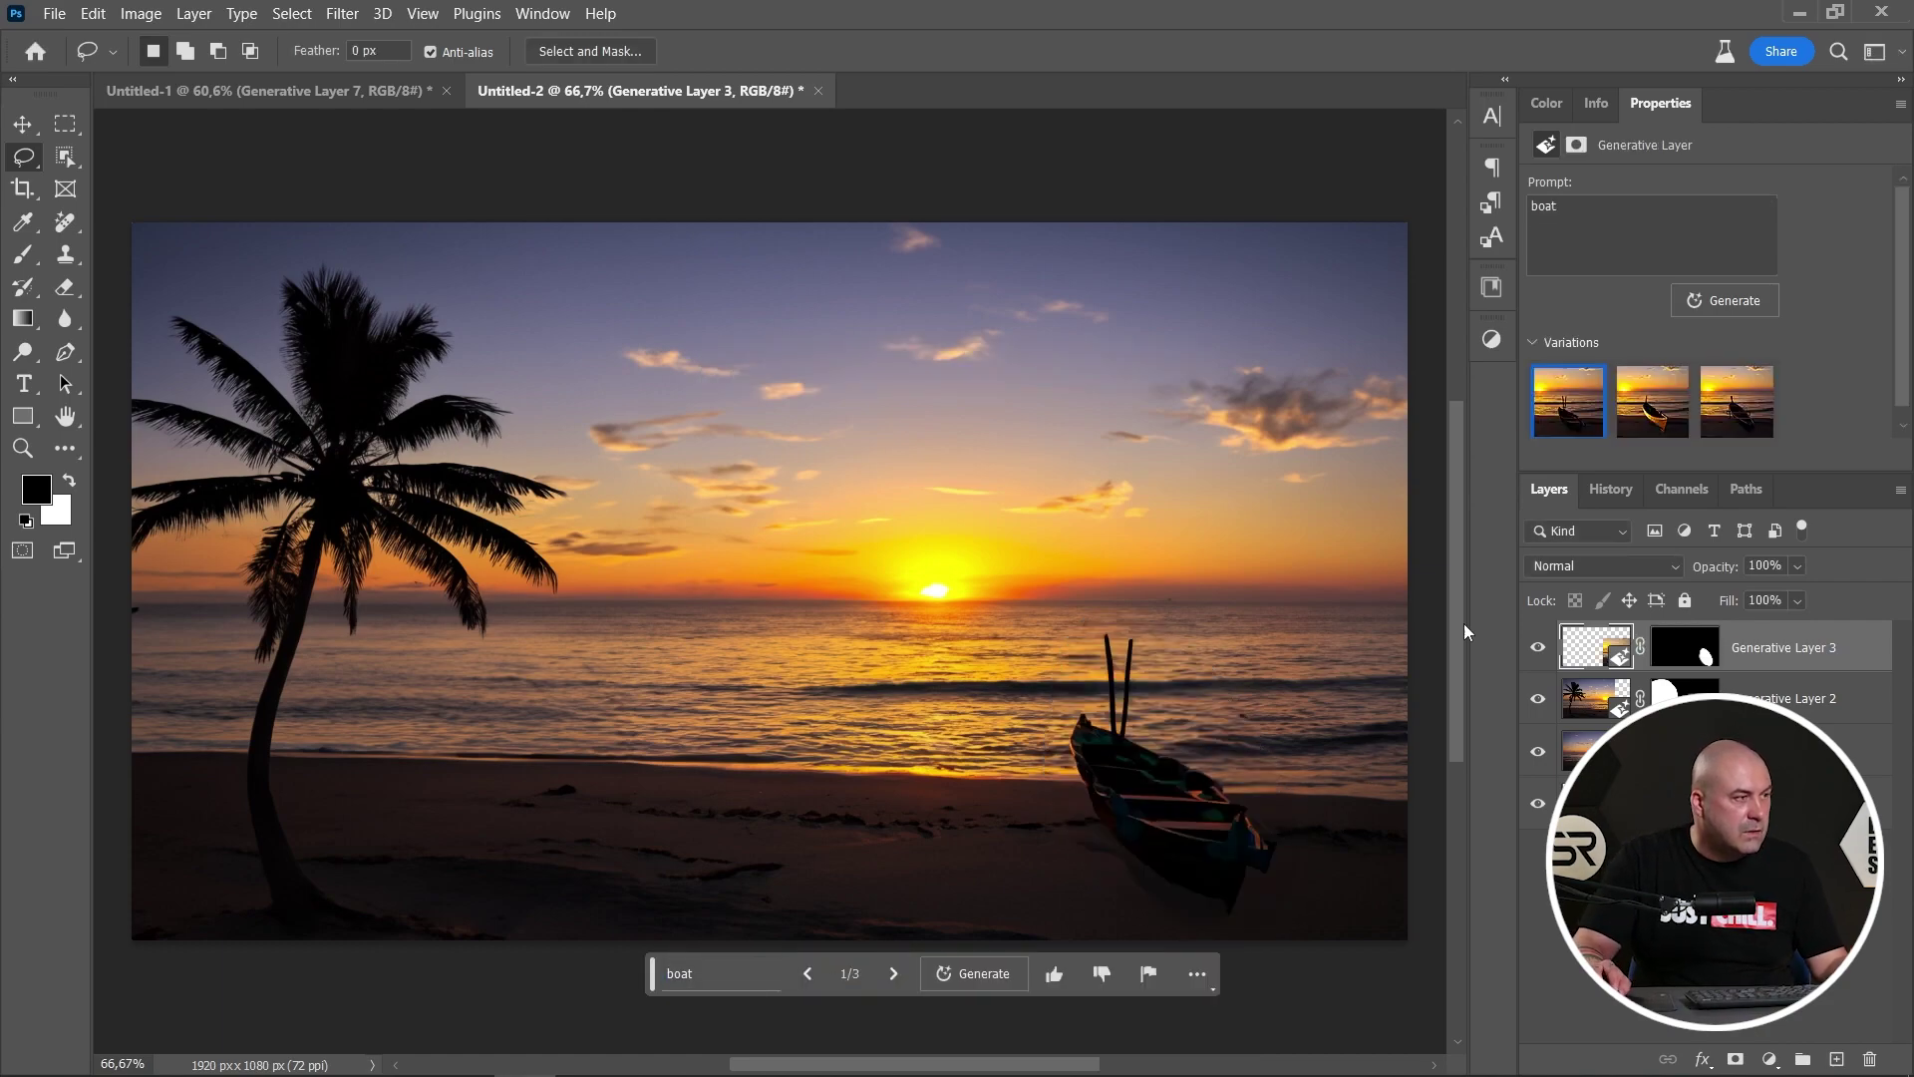
# - Compare the larger boat variations, generate another set from the same prompt, and pick the second new one, a dark longtail boat
pyautogui.click(1721, 418)
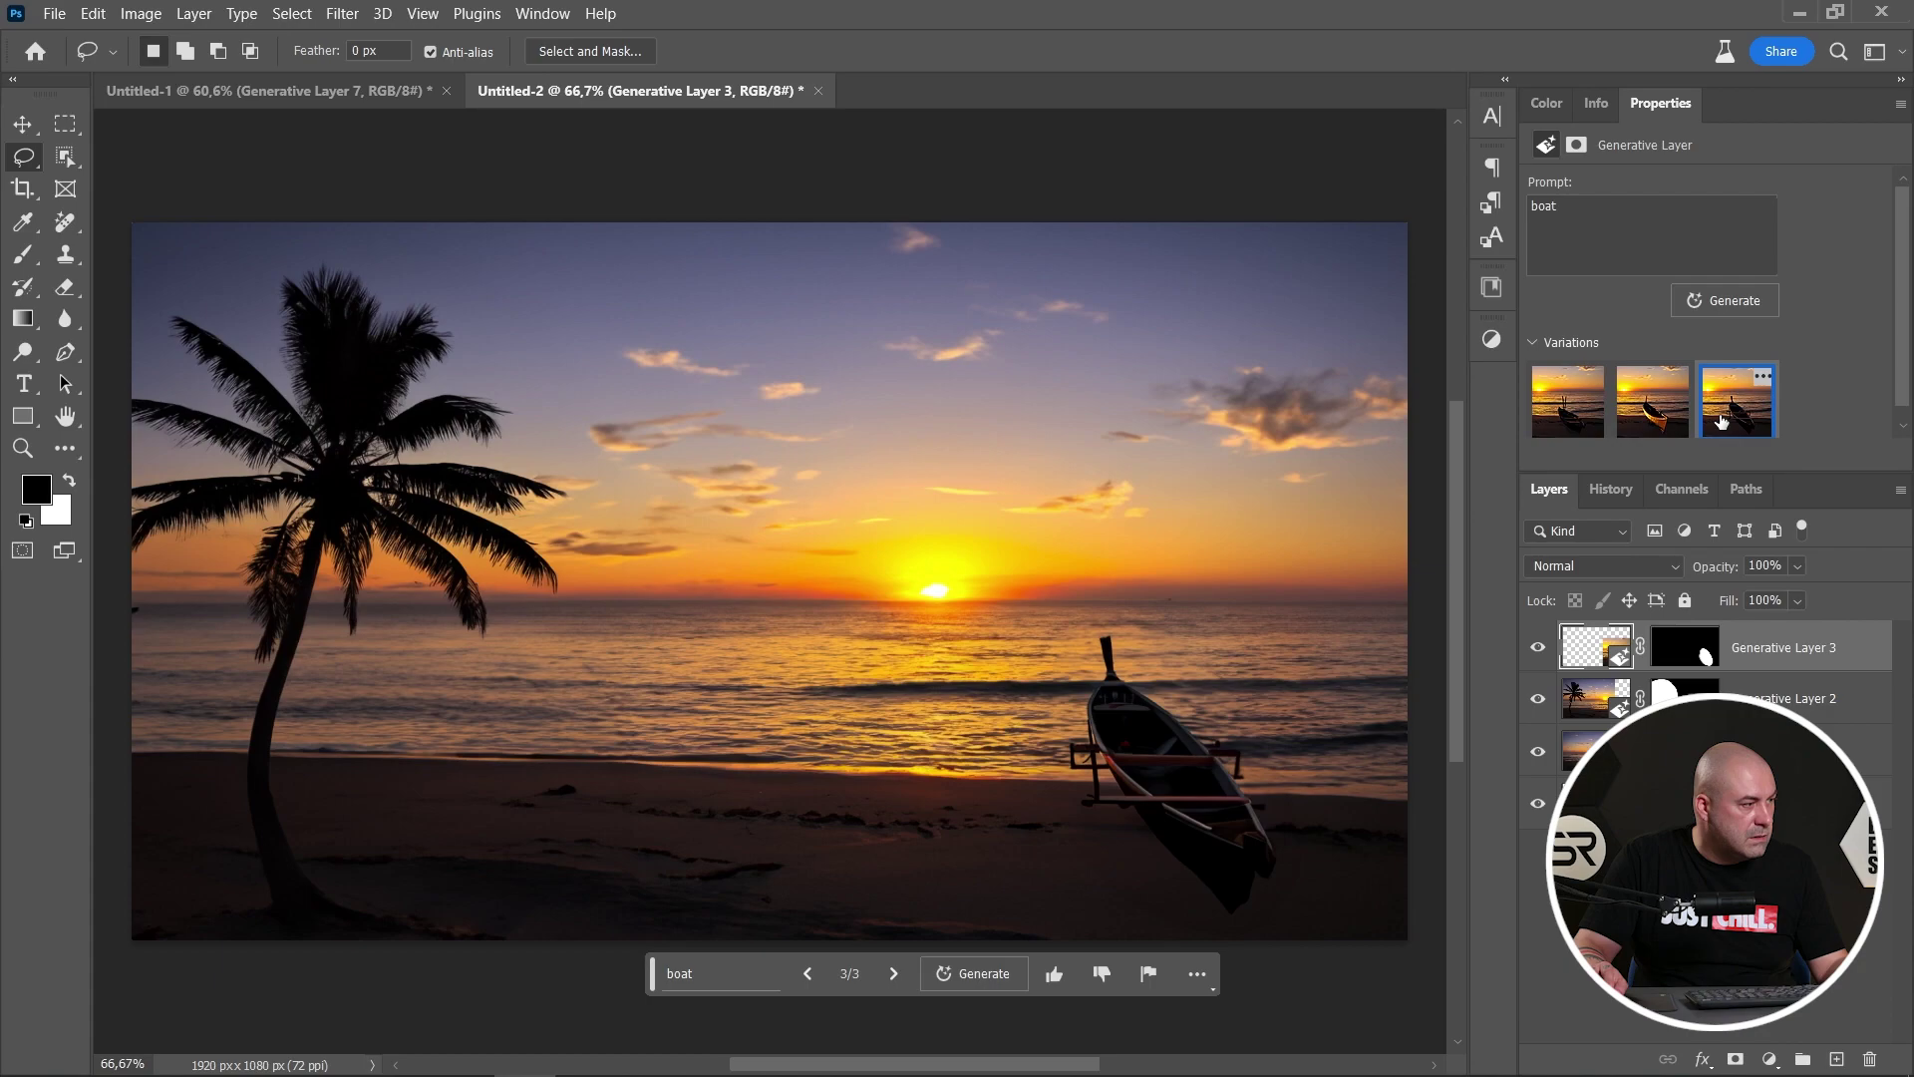
pyautogui.click(1570, 423)
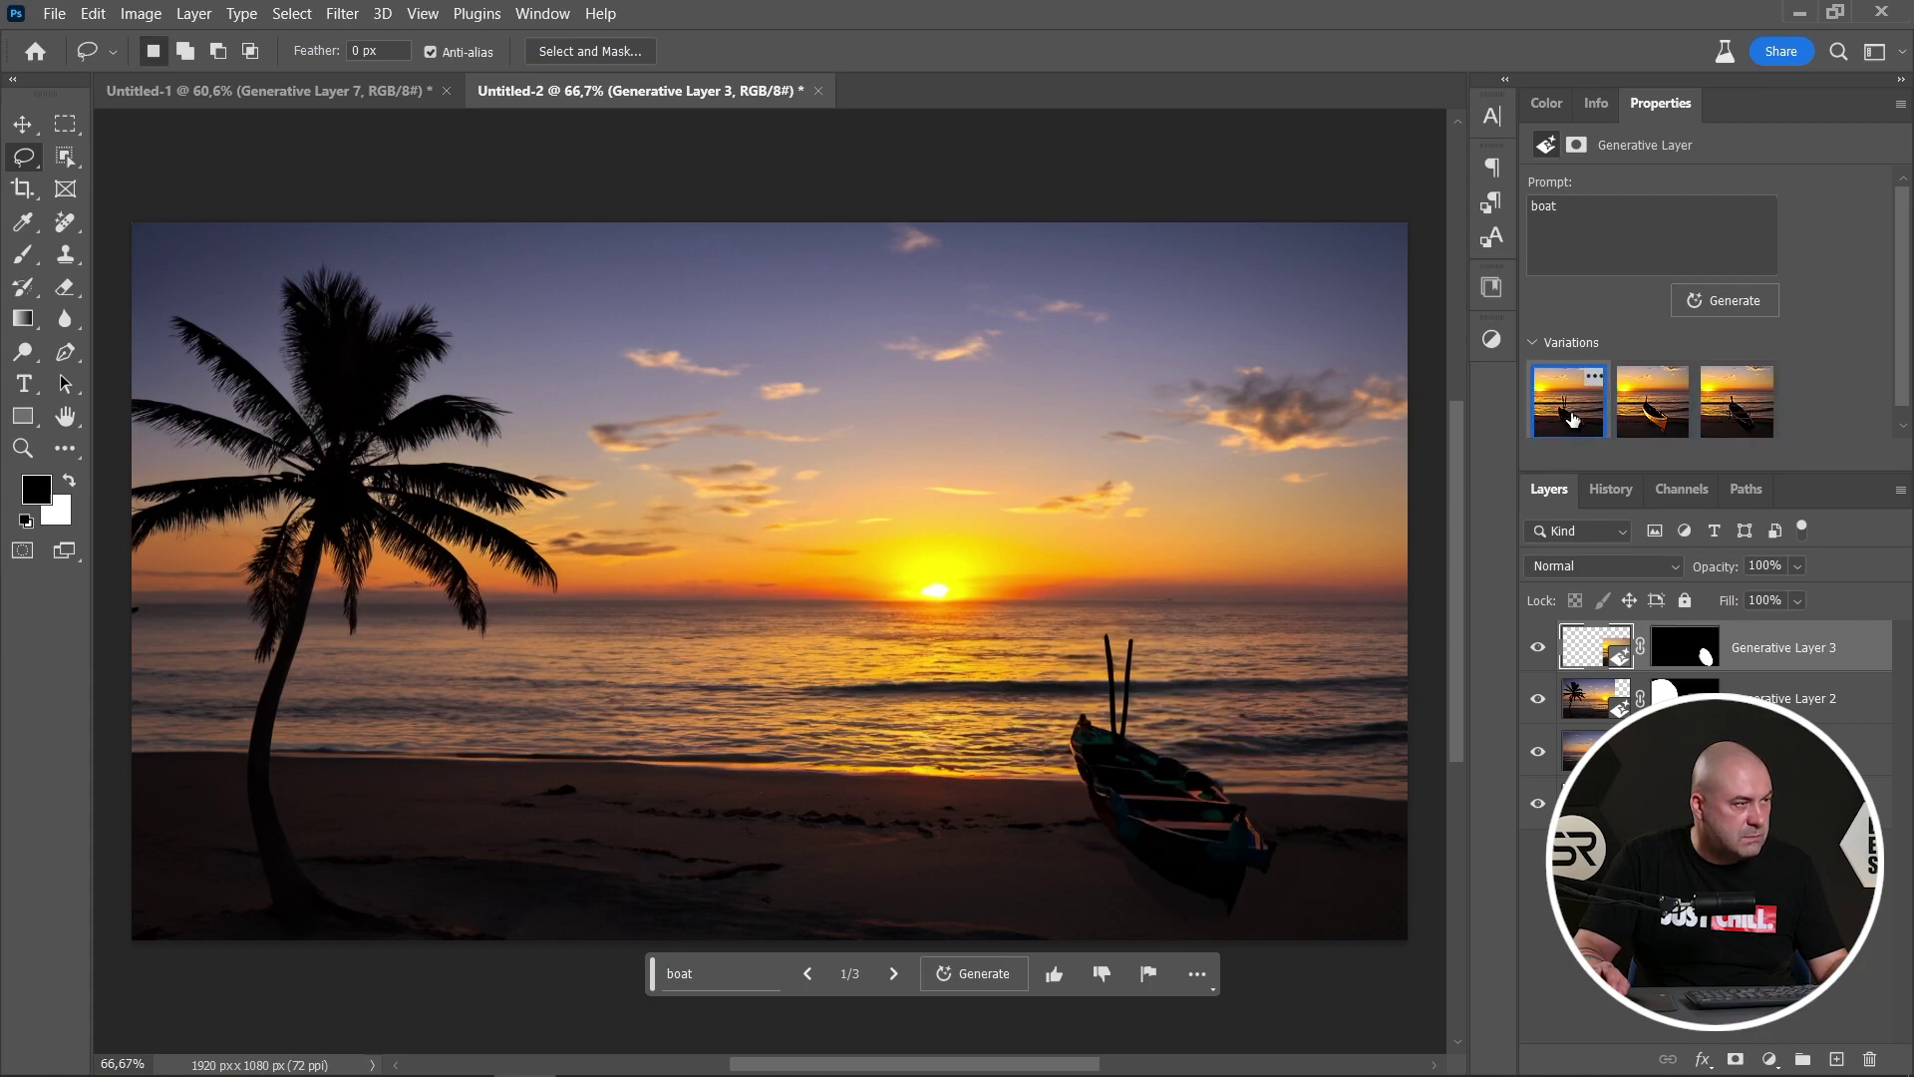
pyautogui.click(1719, 304)
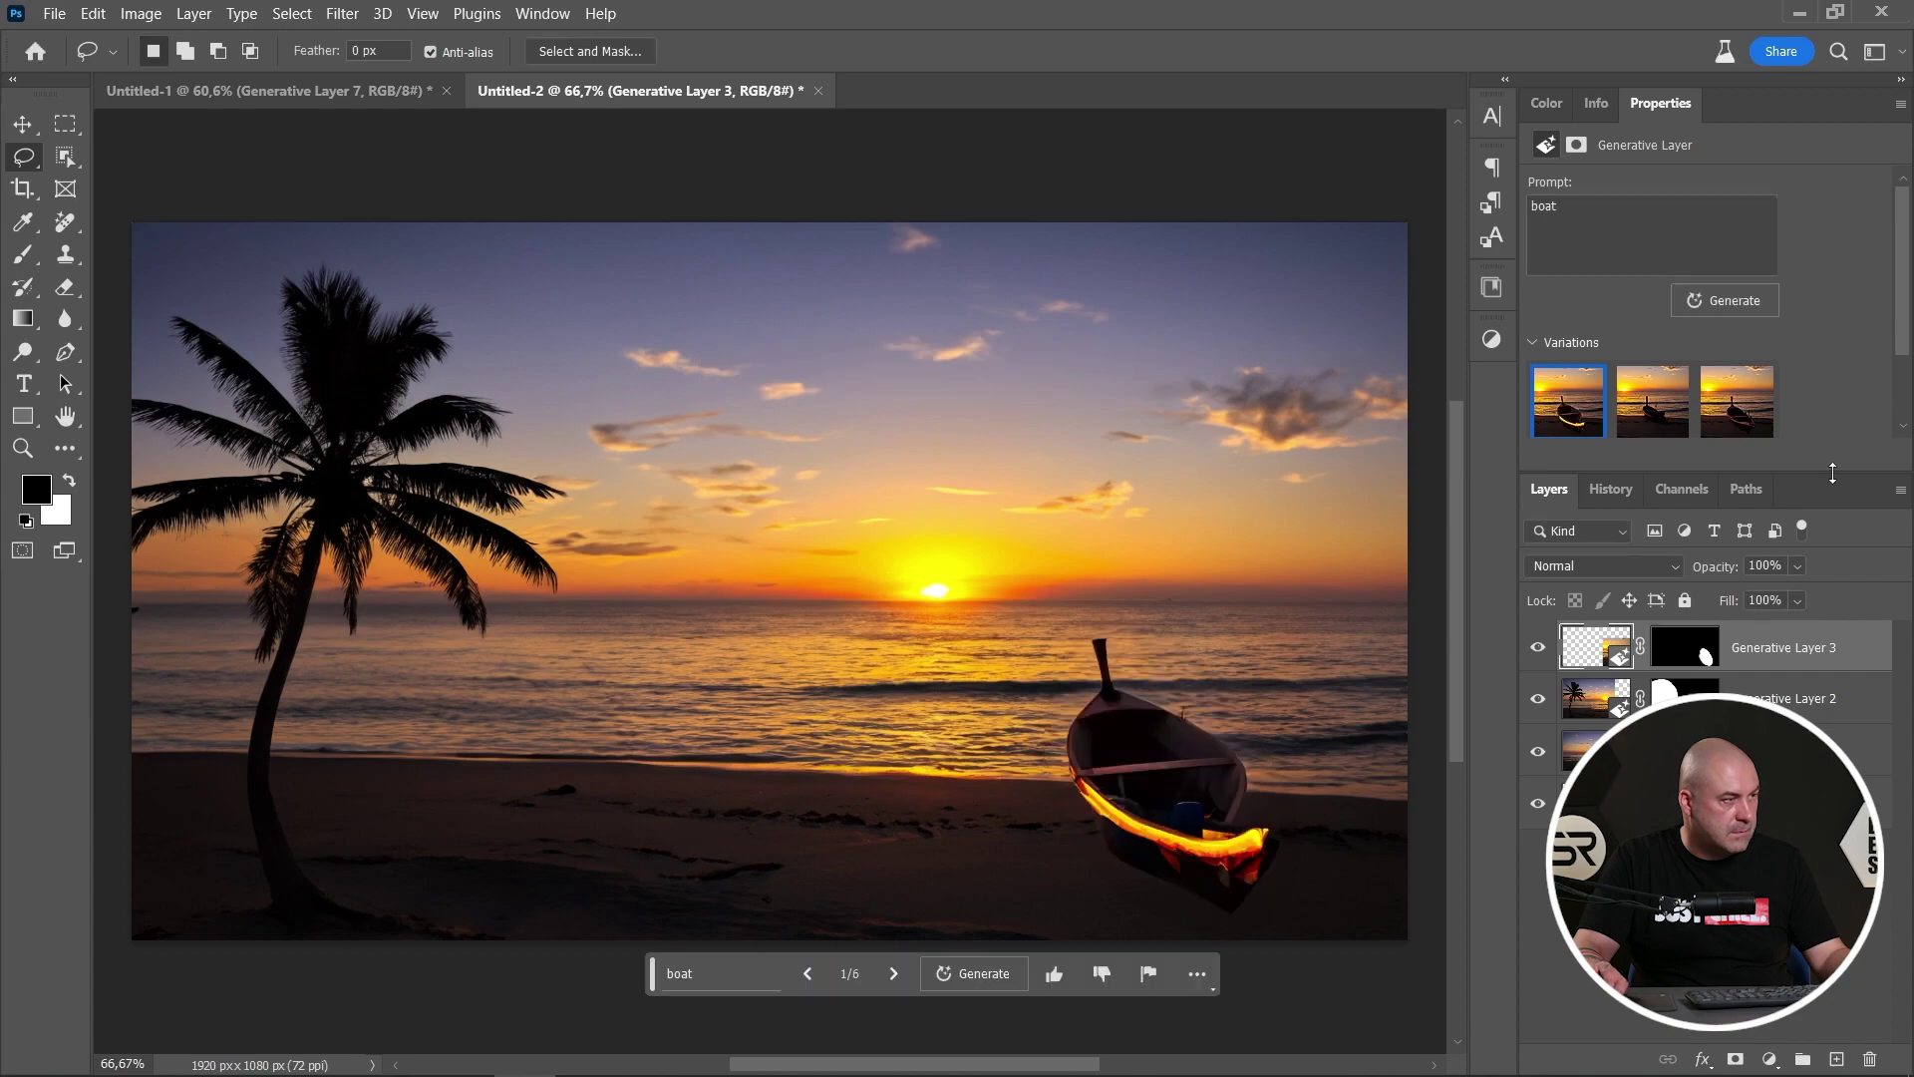
pyautogui.click(1655, 414)
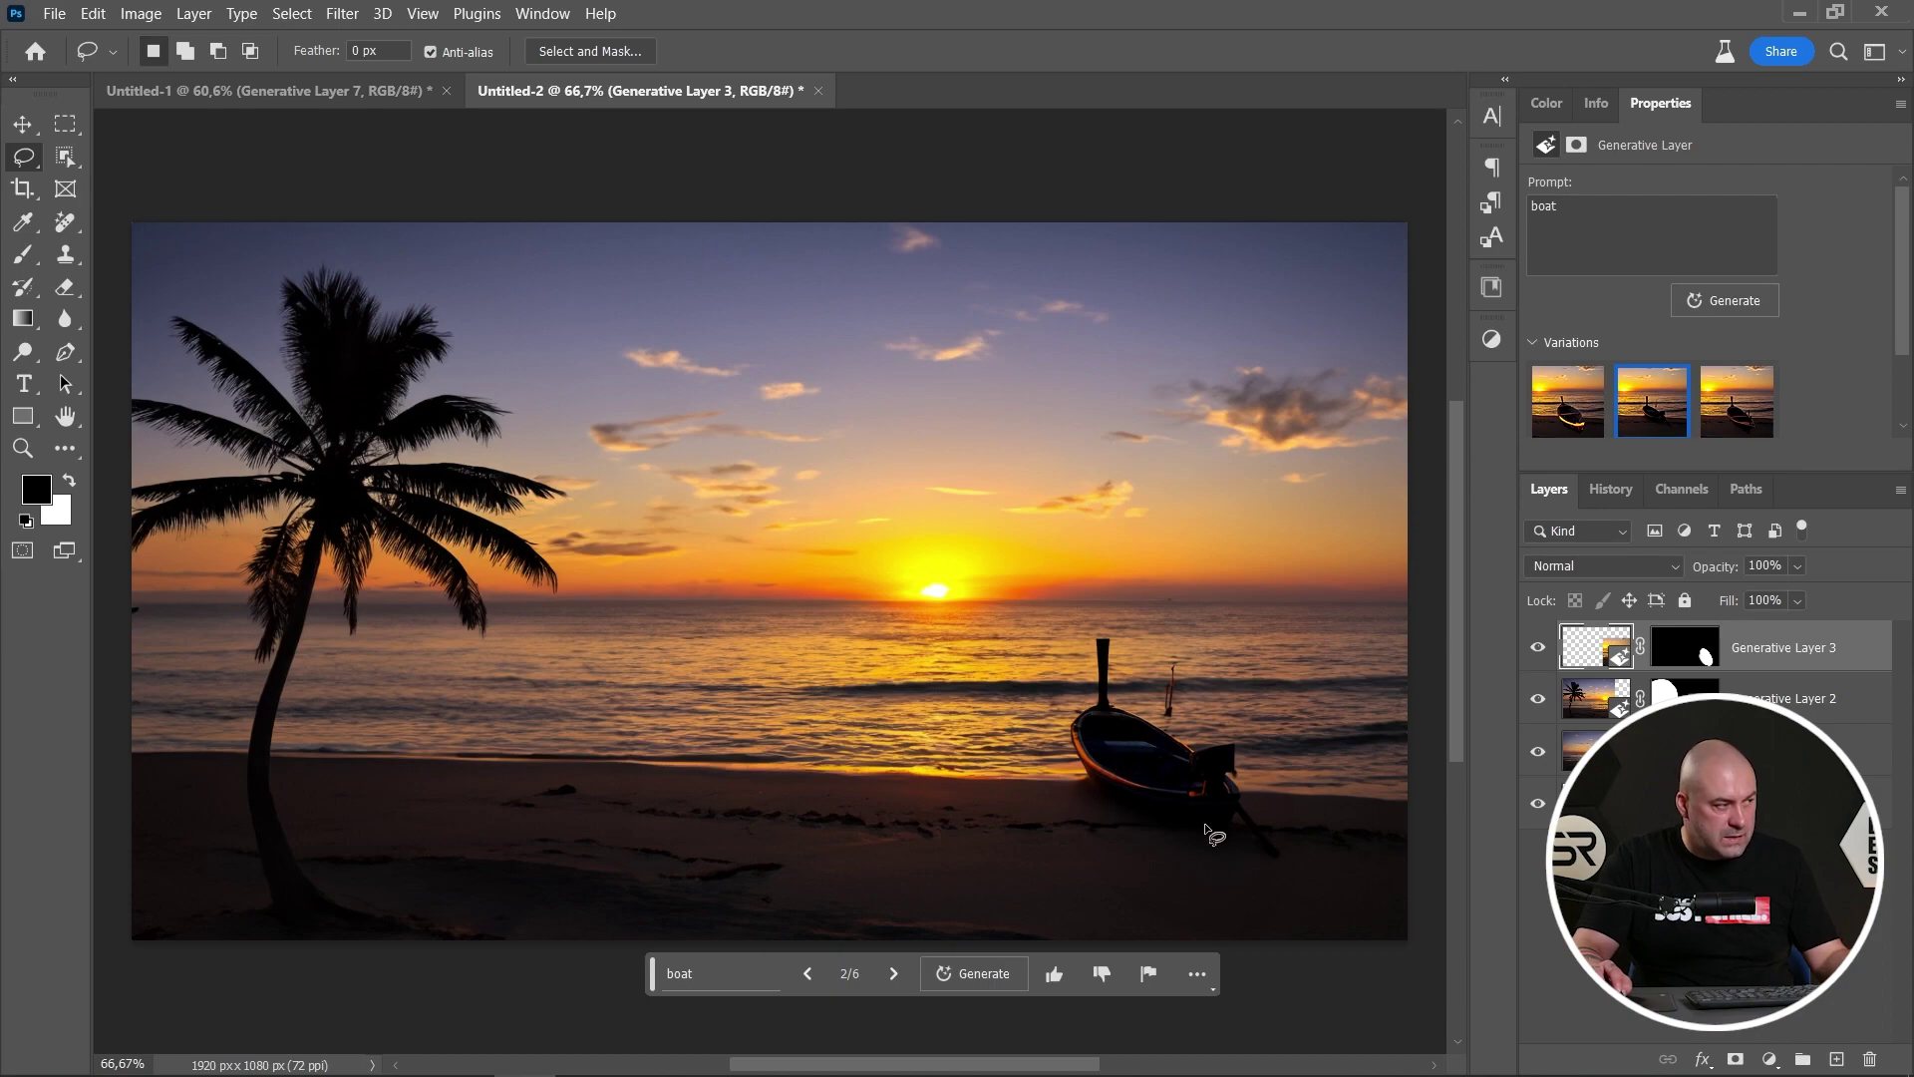
# - Lasso an upright area from the horizon to the sand between palm and boat, and generatively fill it with "lonely girls"
pyautogui.moveTo(837, 821); pyautogui.dragTo(890, 790)
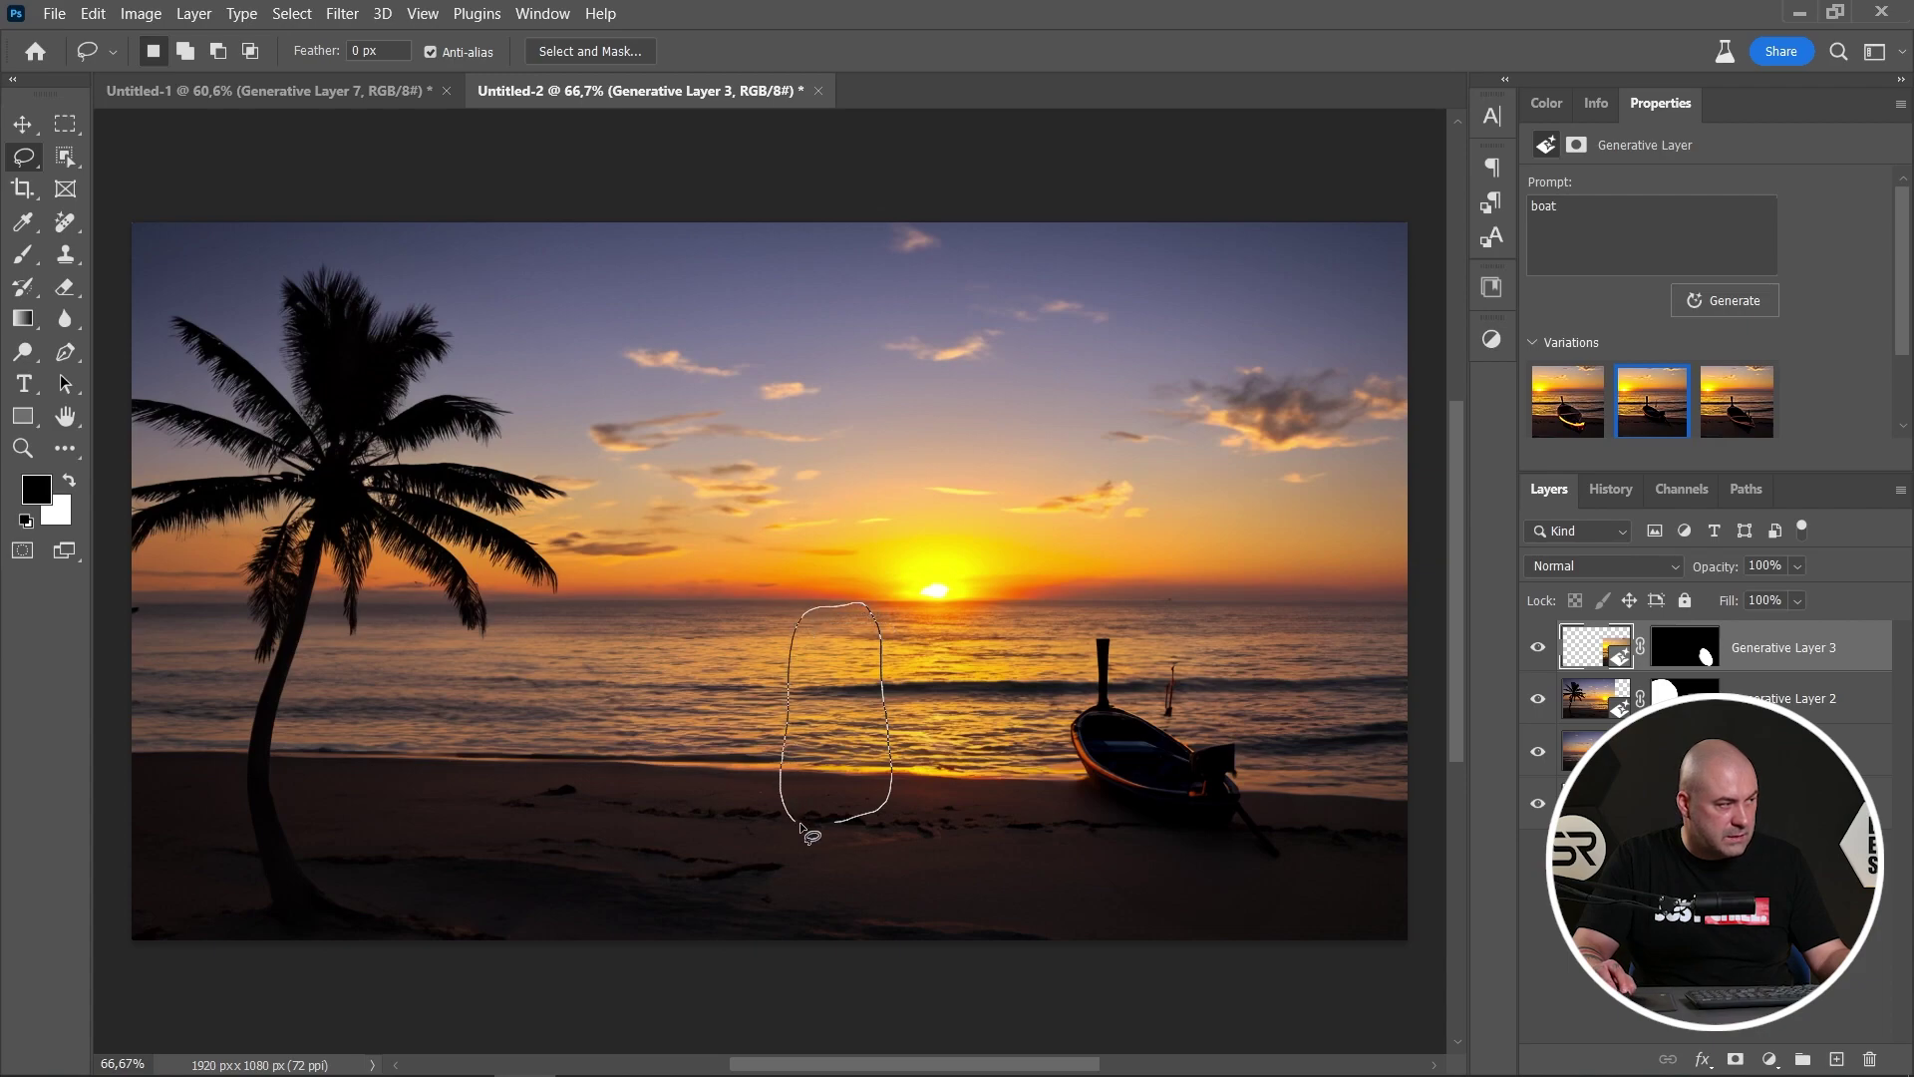
pyautogui.moveTo(803, 825); pyautogui.dragTo(864, 822)
pyautogui.click(741, 975)
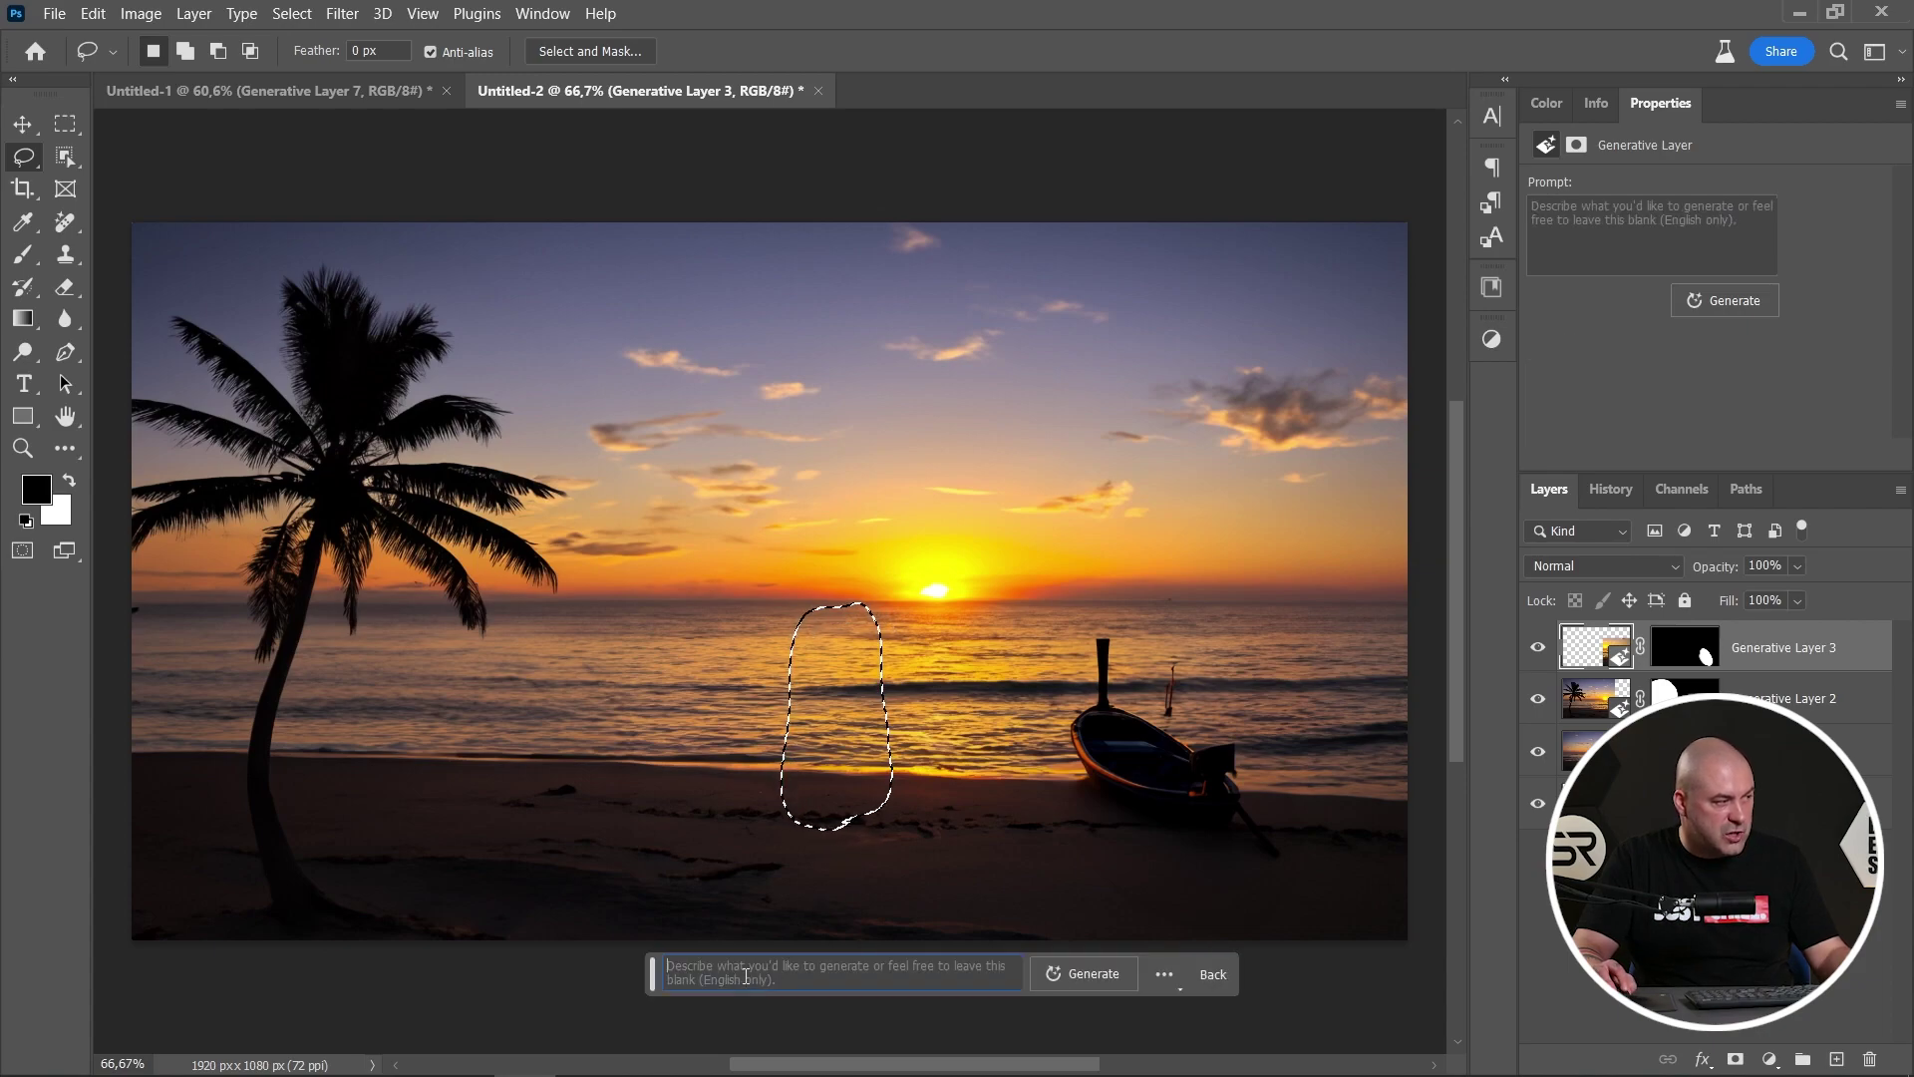
pyautogui.write('lonely girls')
pyautogui.press('Return')
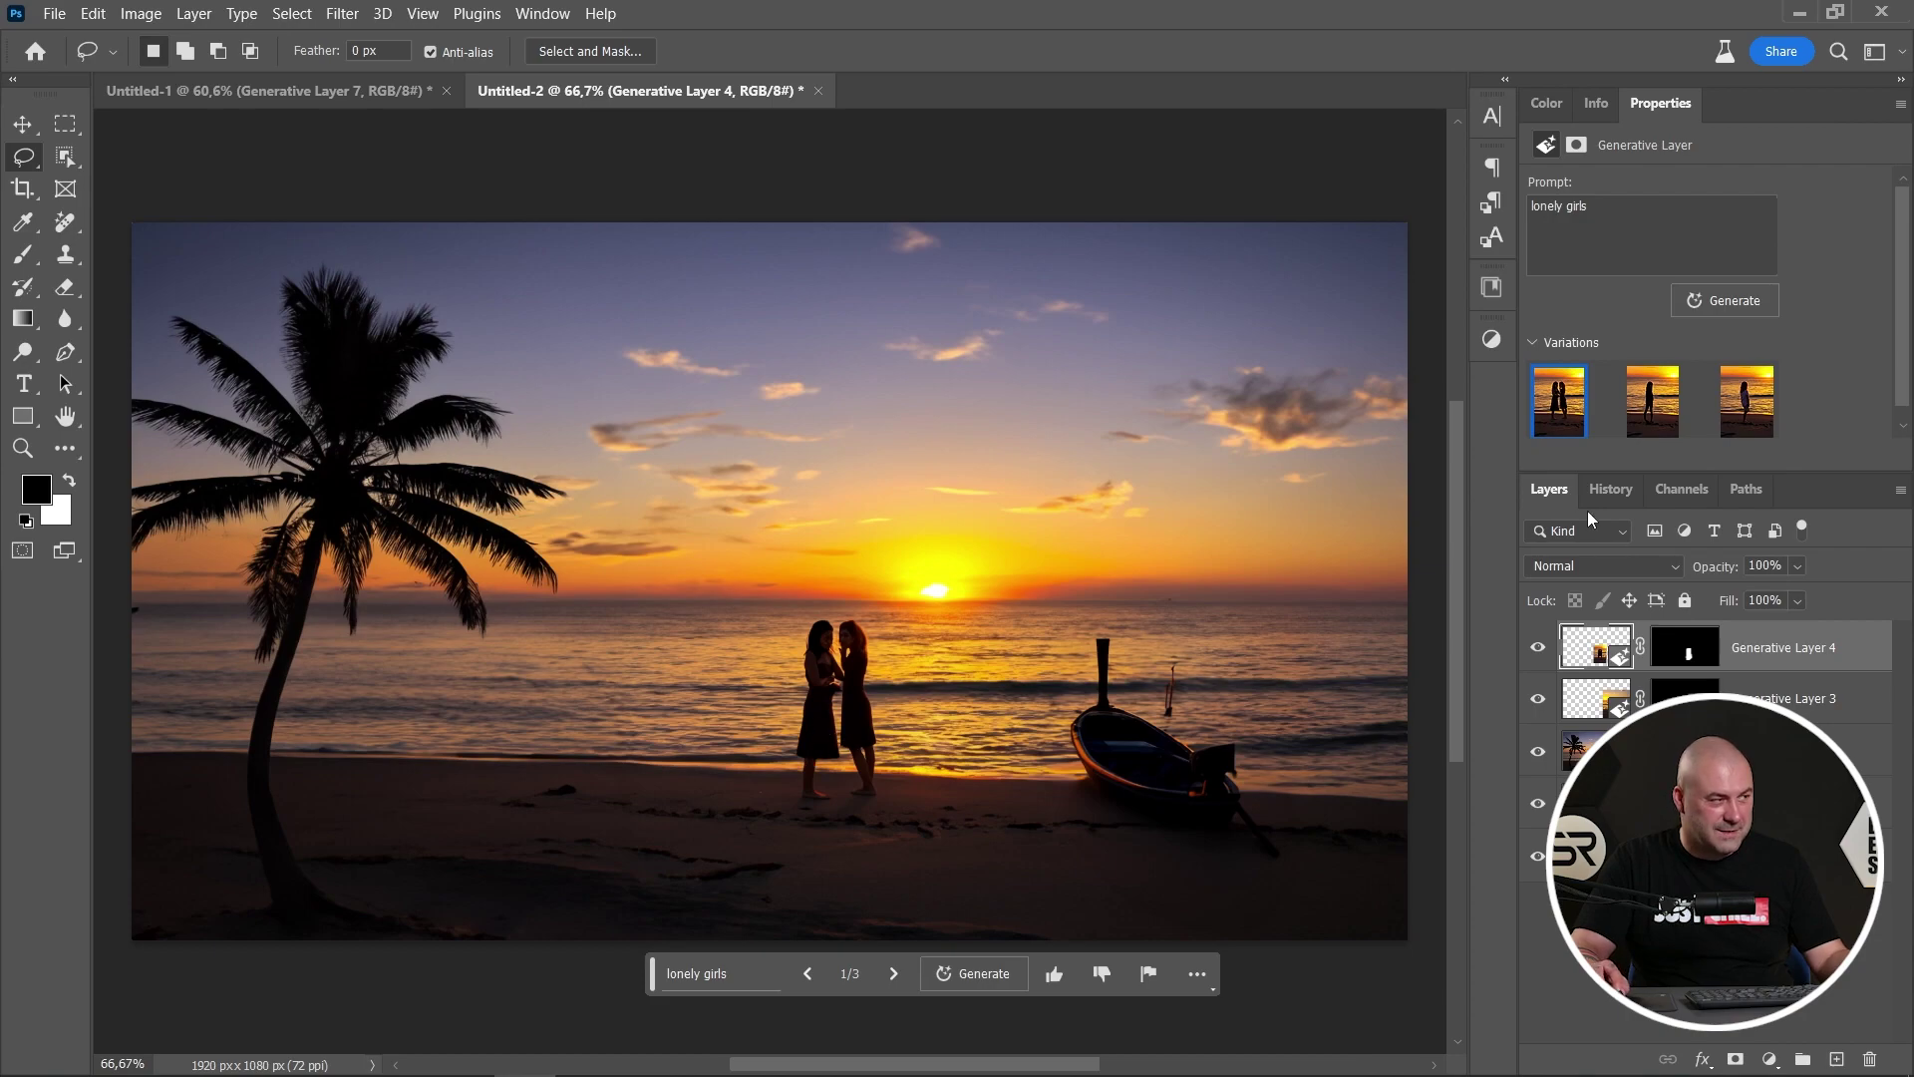
# - View the second and third girl variations and generate another set from the same prompt
pyautogui.click(1647, 419)
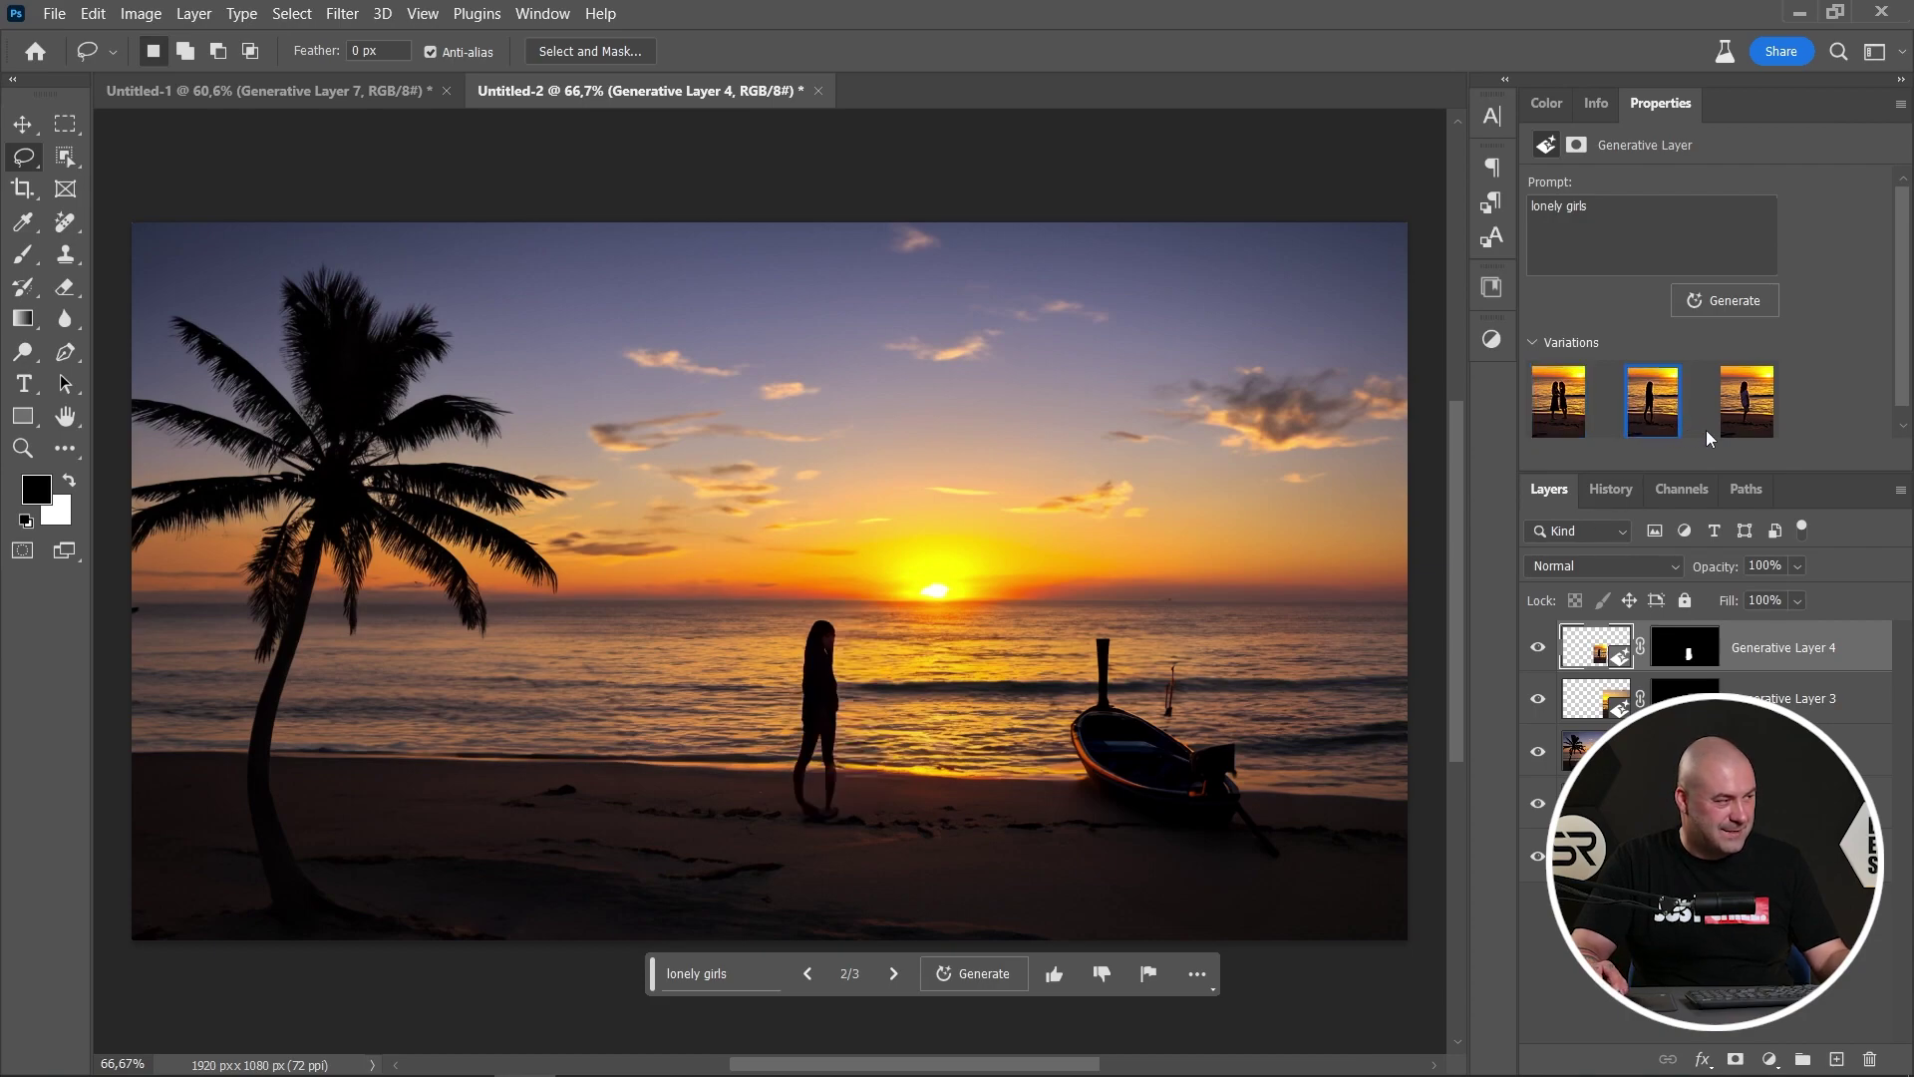
pyautogui.click(1743, 420)
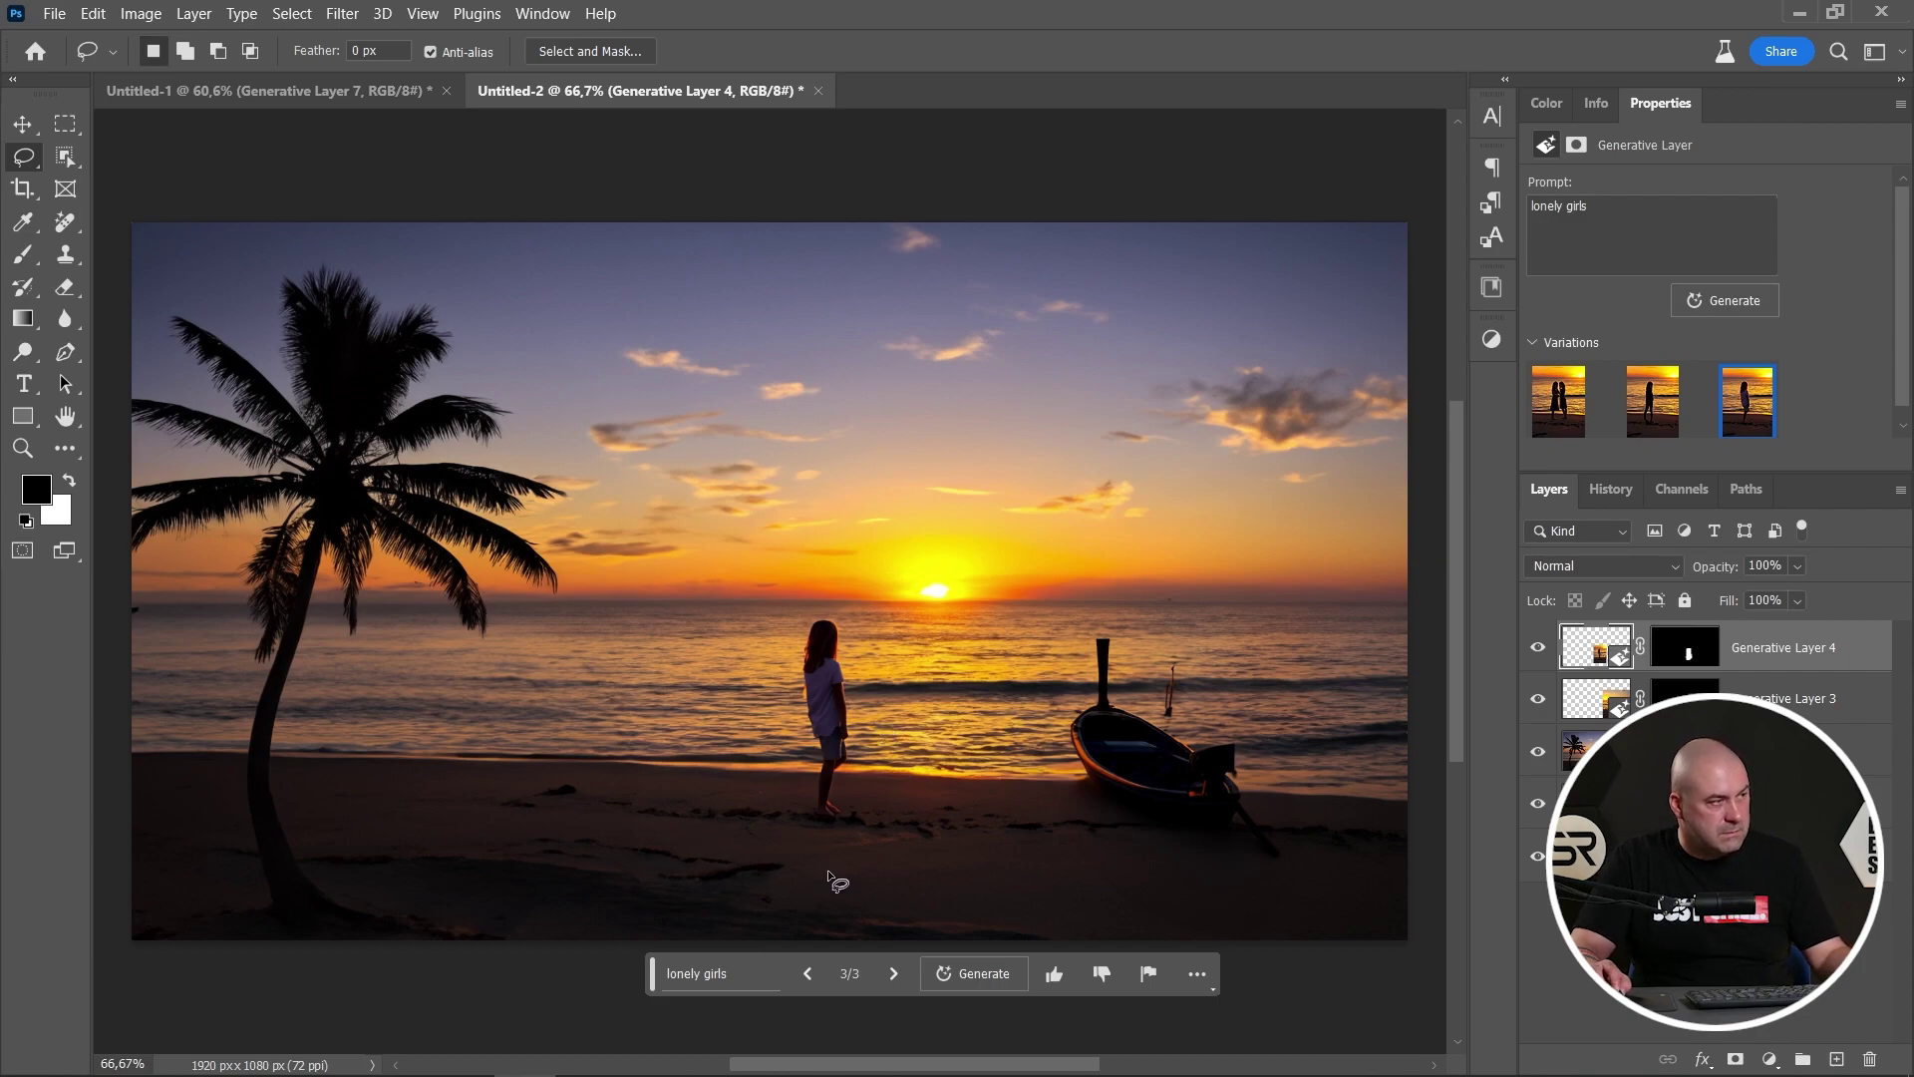
pyautogui.click(1740, 303)
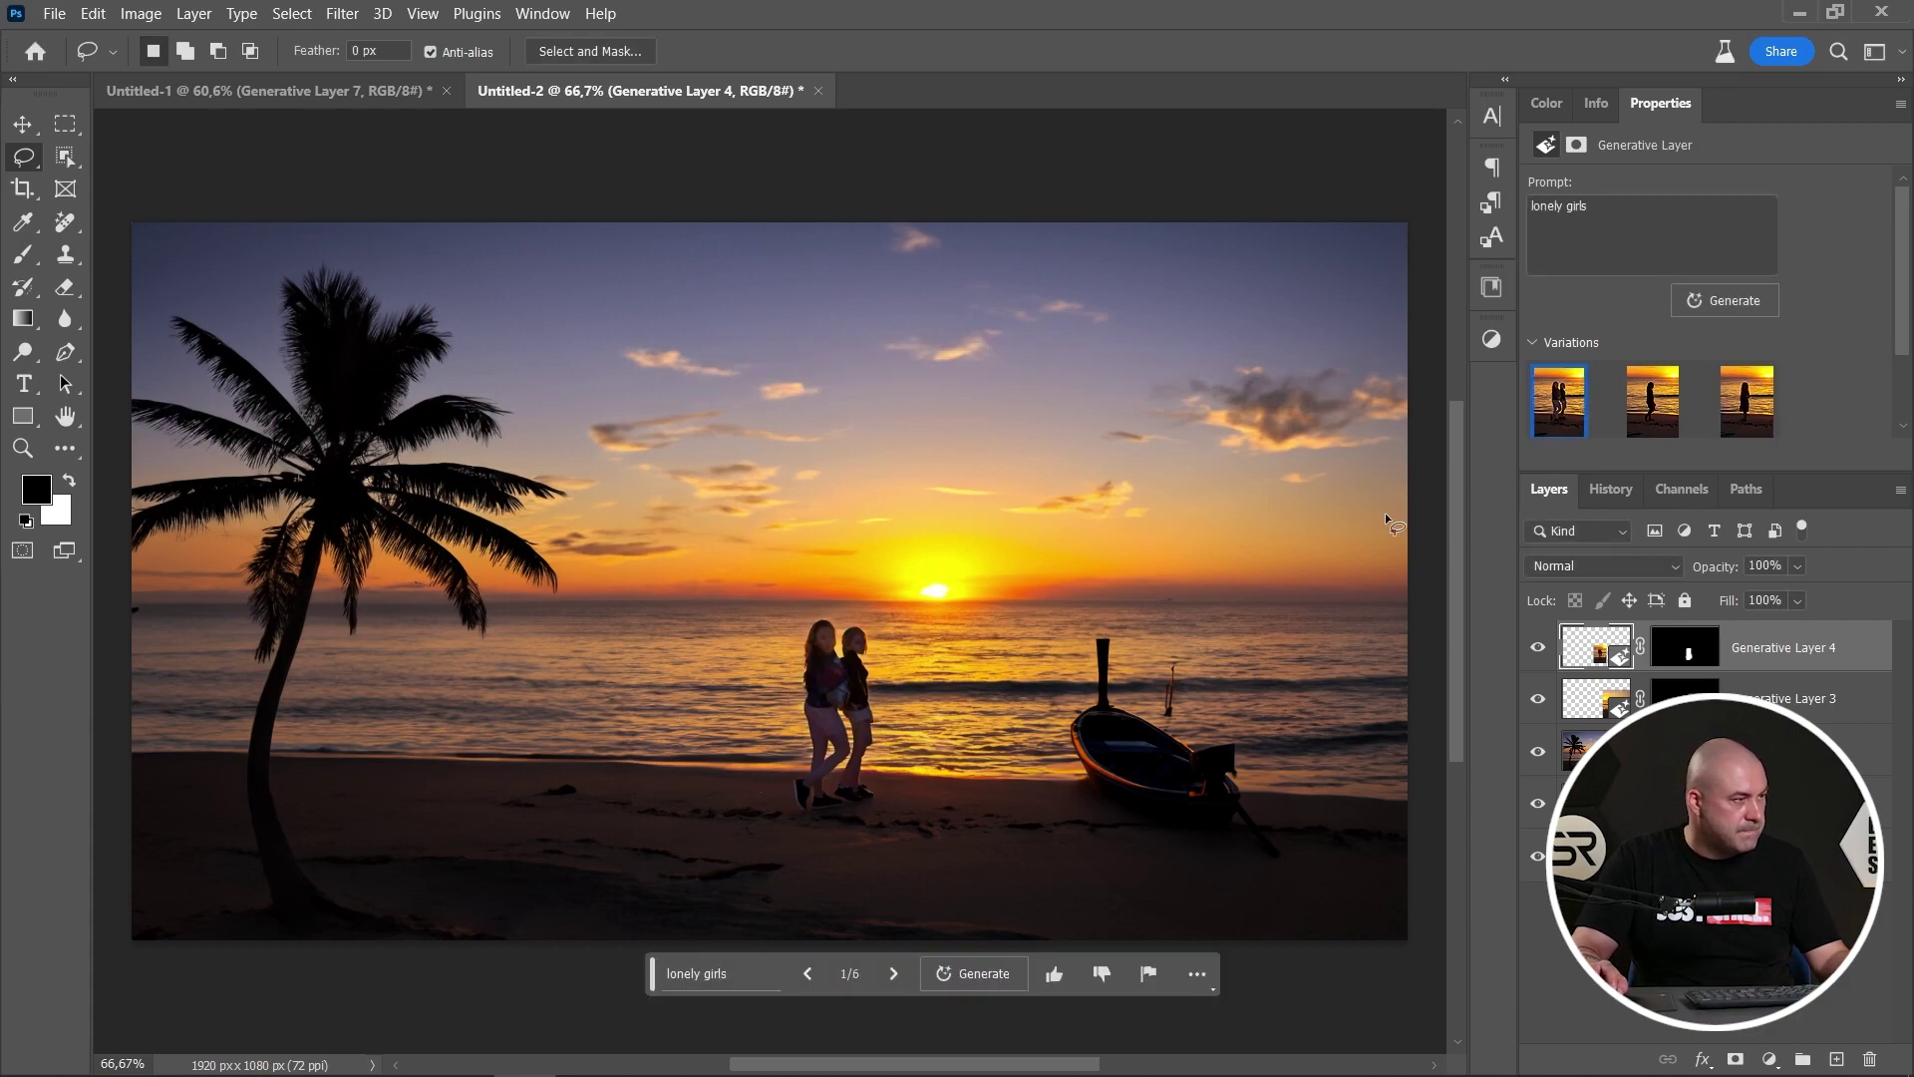
# - Compare the new girl variations and return to the earlier single girl in a white shirt and shorts
pyautogui.click(1650, 423)
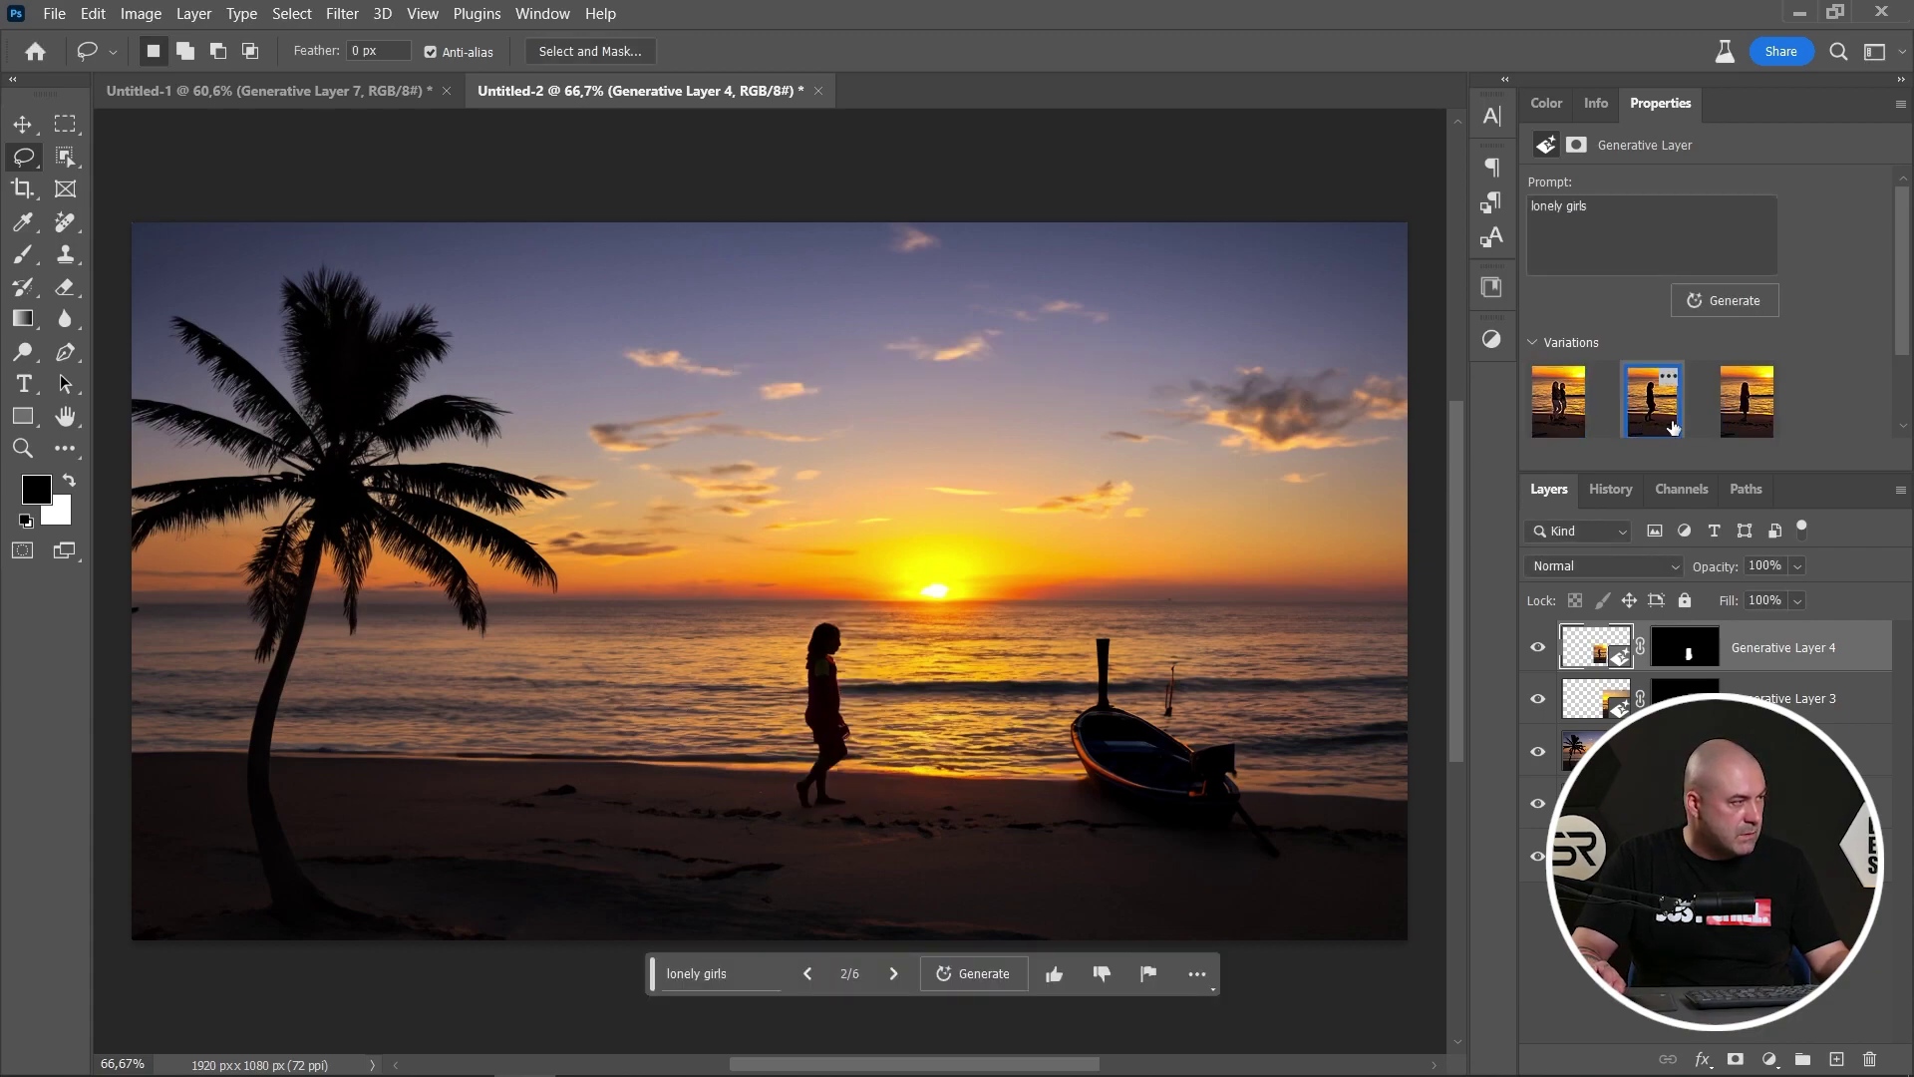
pyautogui.click(1741, 420)
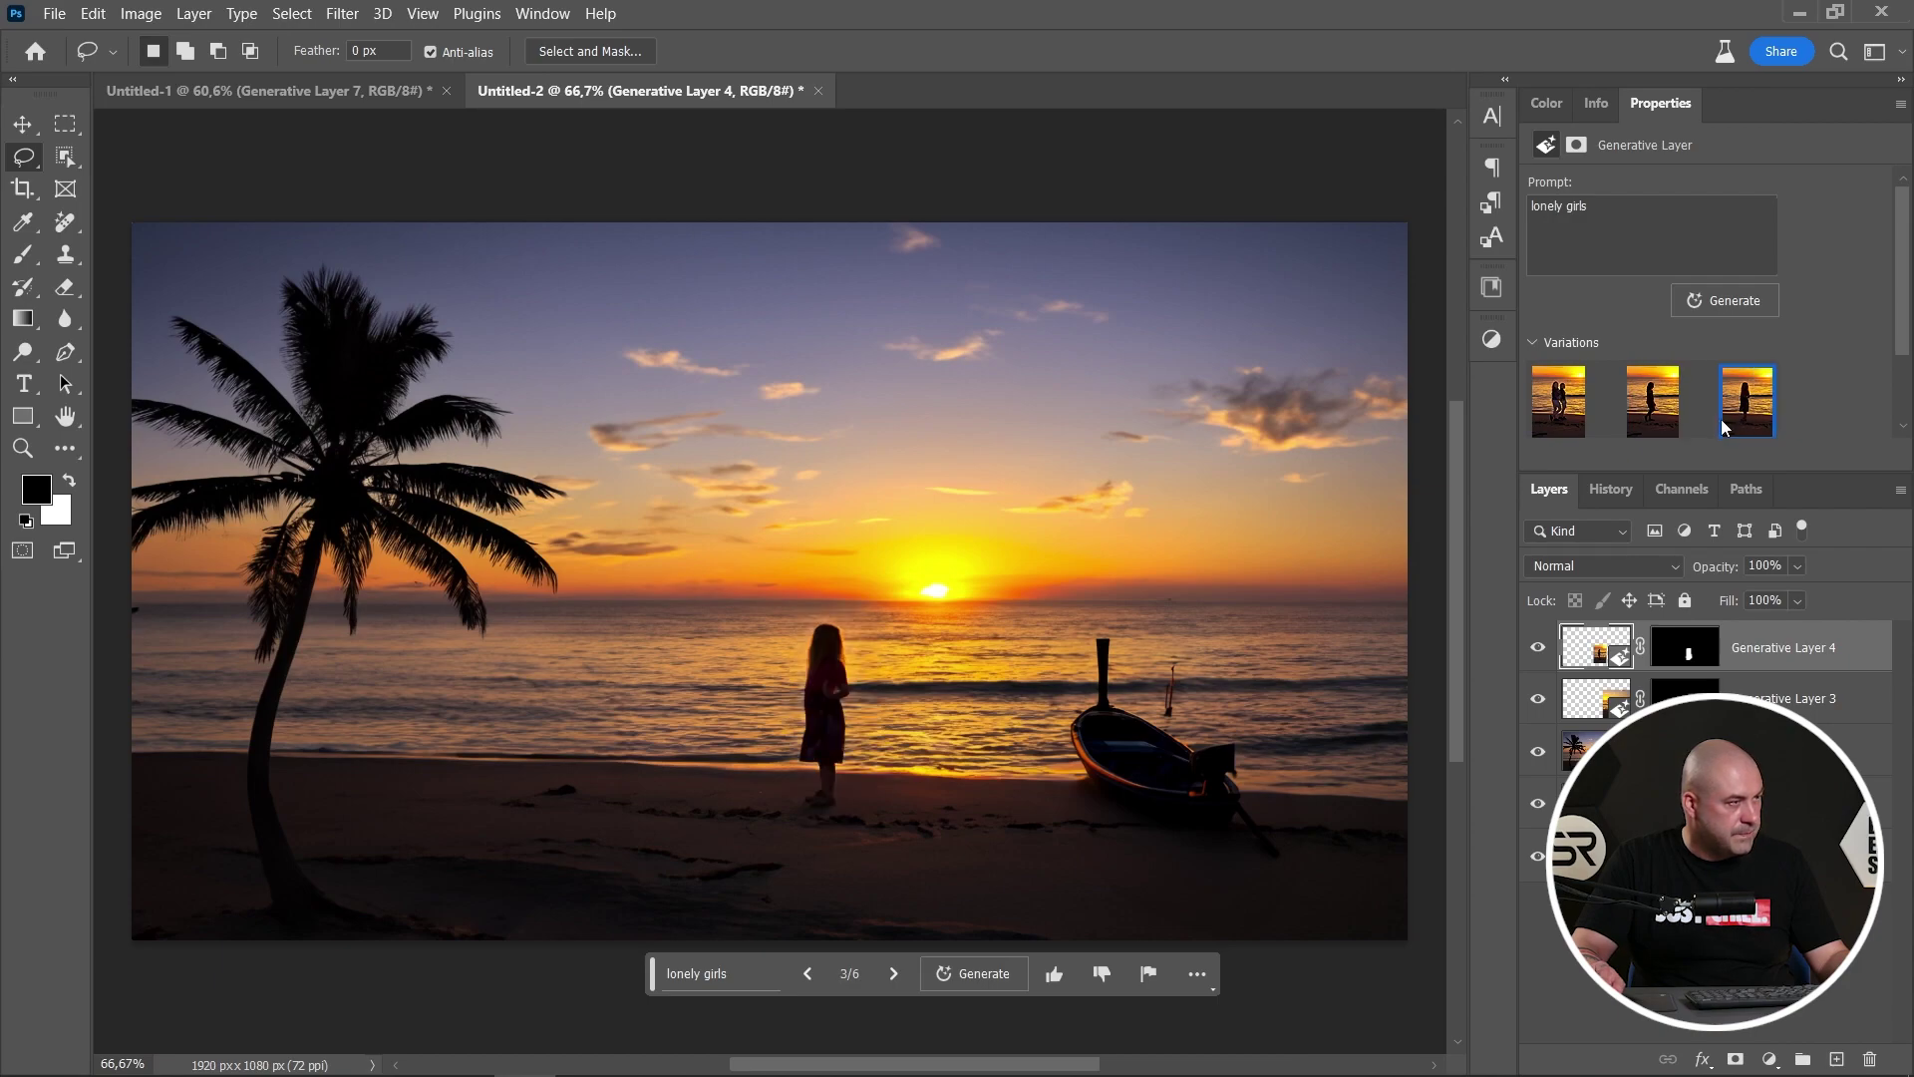
pyautogui.scroll(-2, 1742, 421)
pyautogui.click(1745, 409)
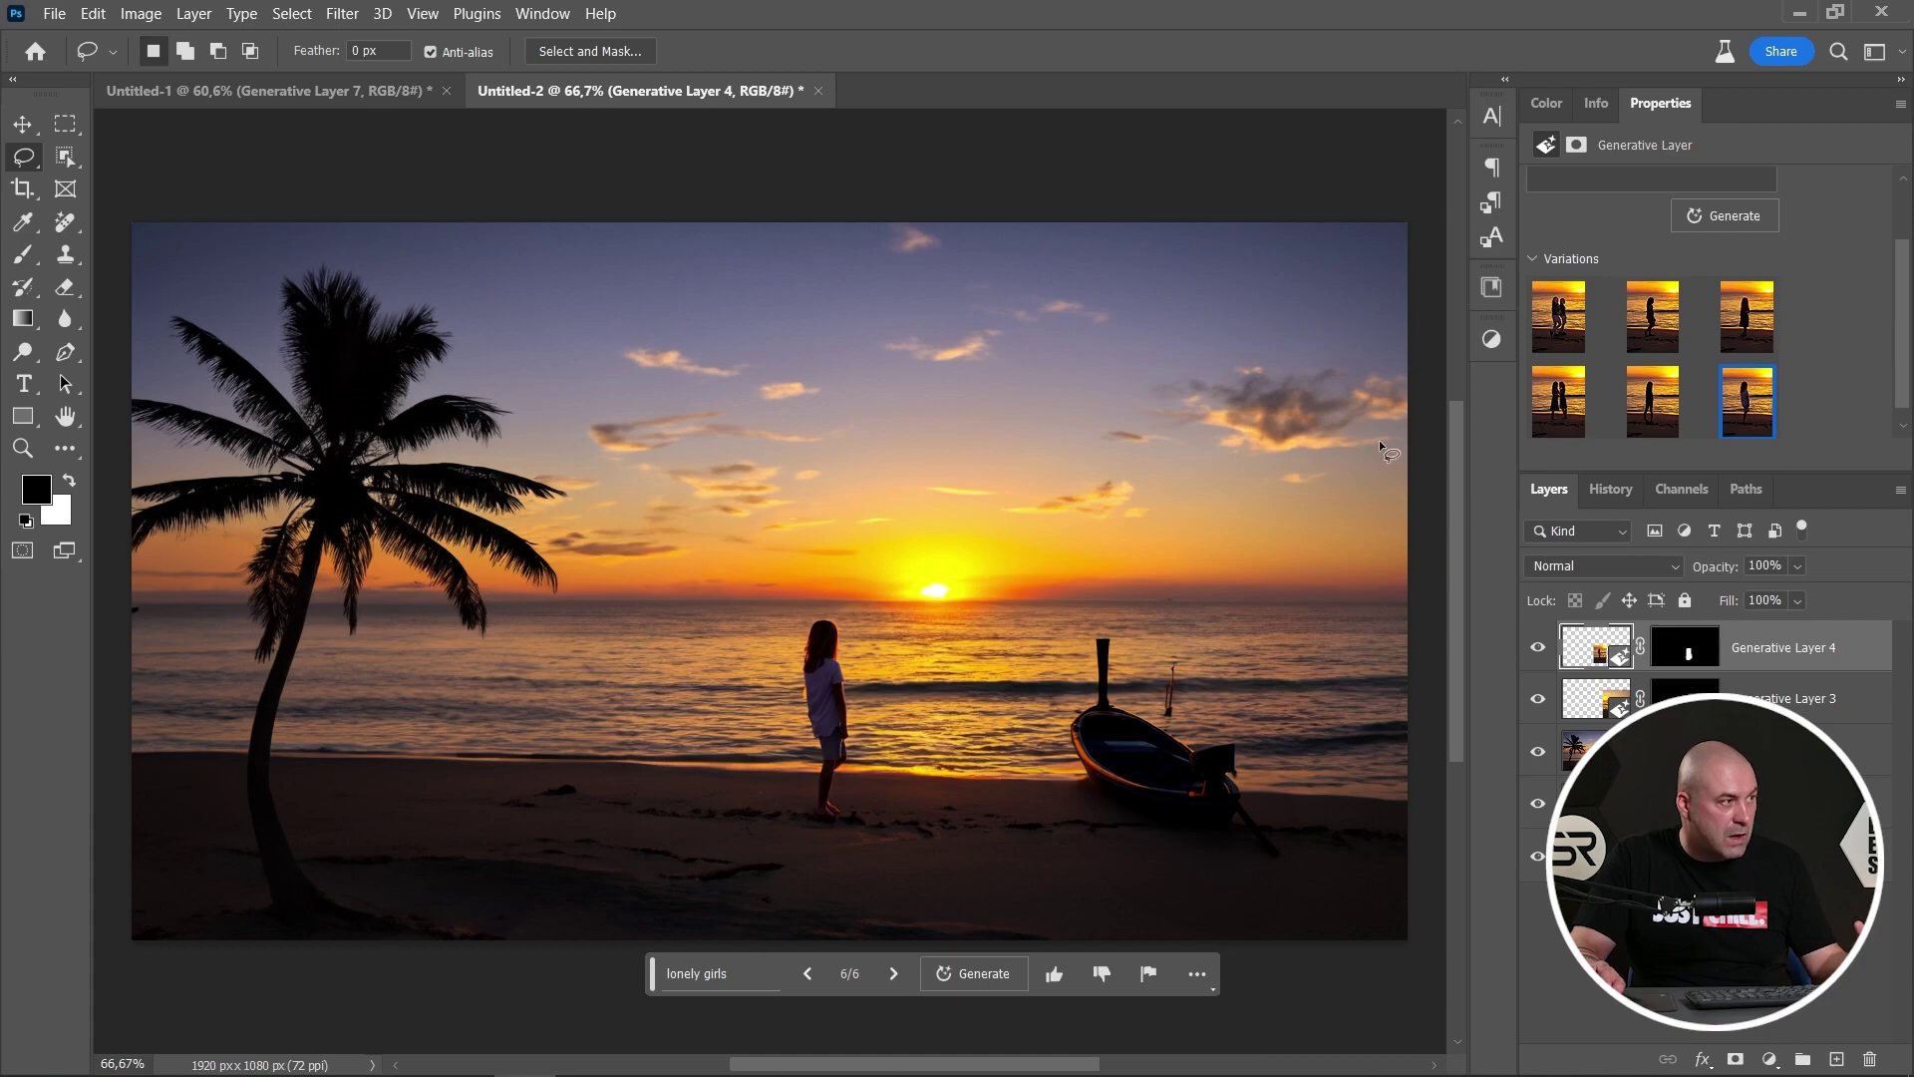
# - Select a rectangle of sky from beside the palm to the image's far upper corner and generatively fill it with "clouds"
pyautogui.click(67, 124)
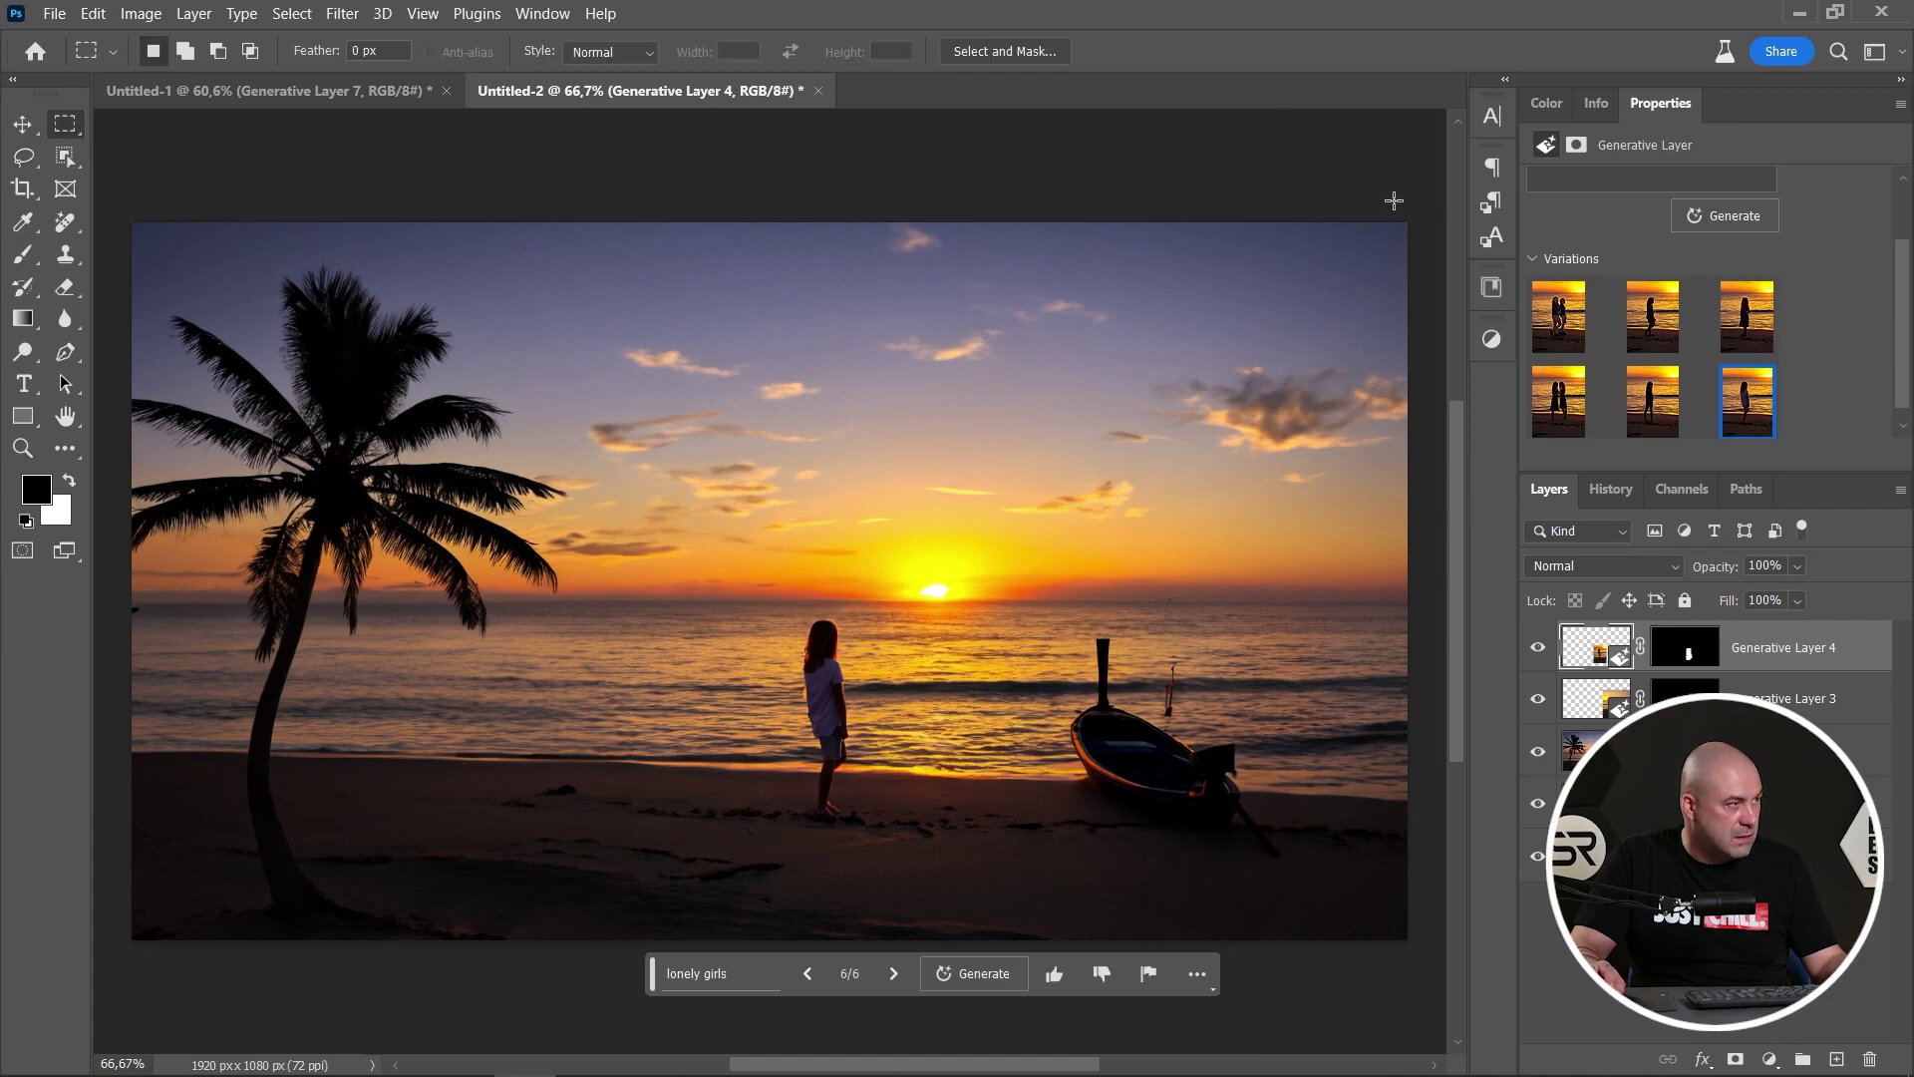
pyautogui.moveTo(1406, 223); pyautogui.dragTo(577, 541)
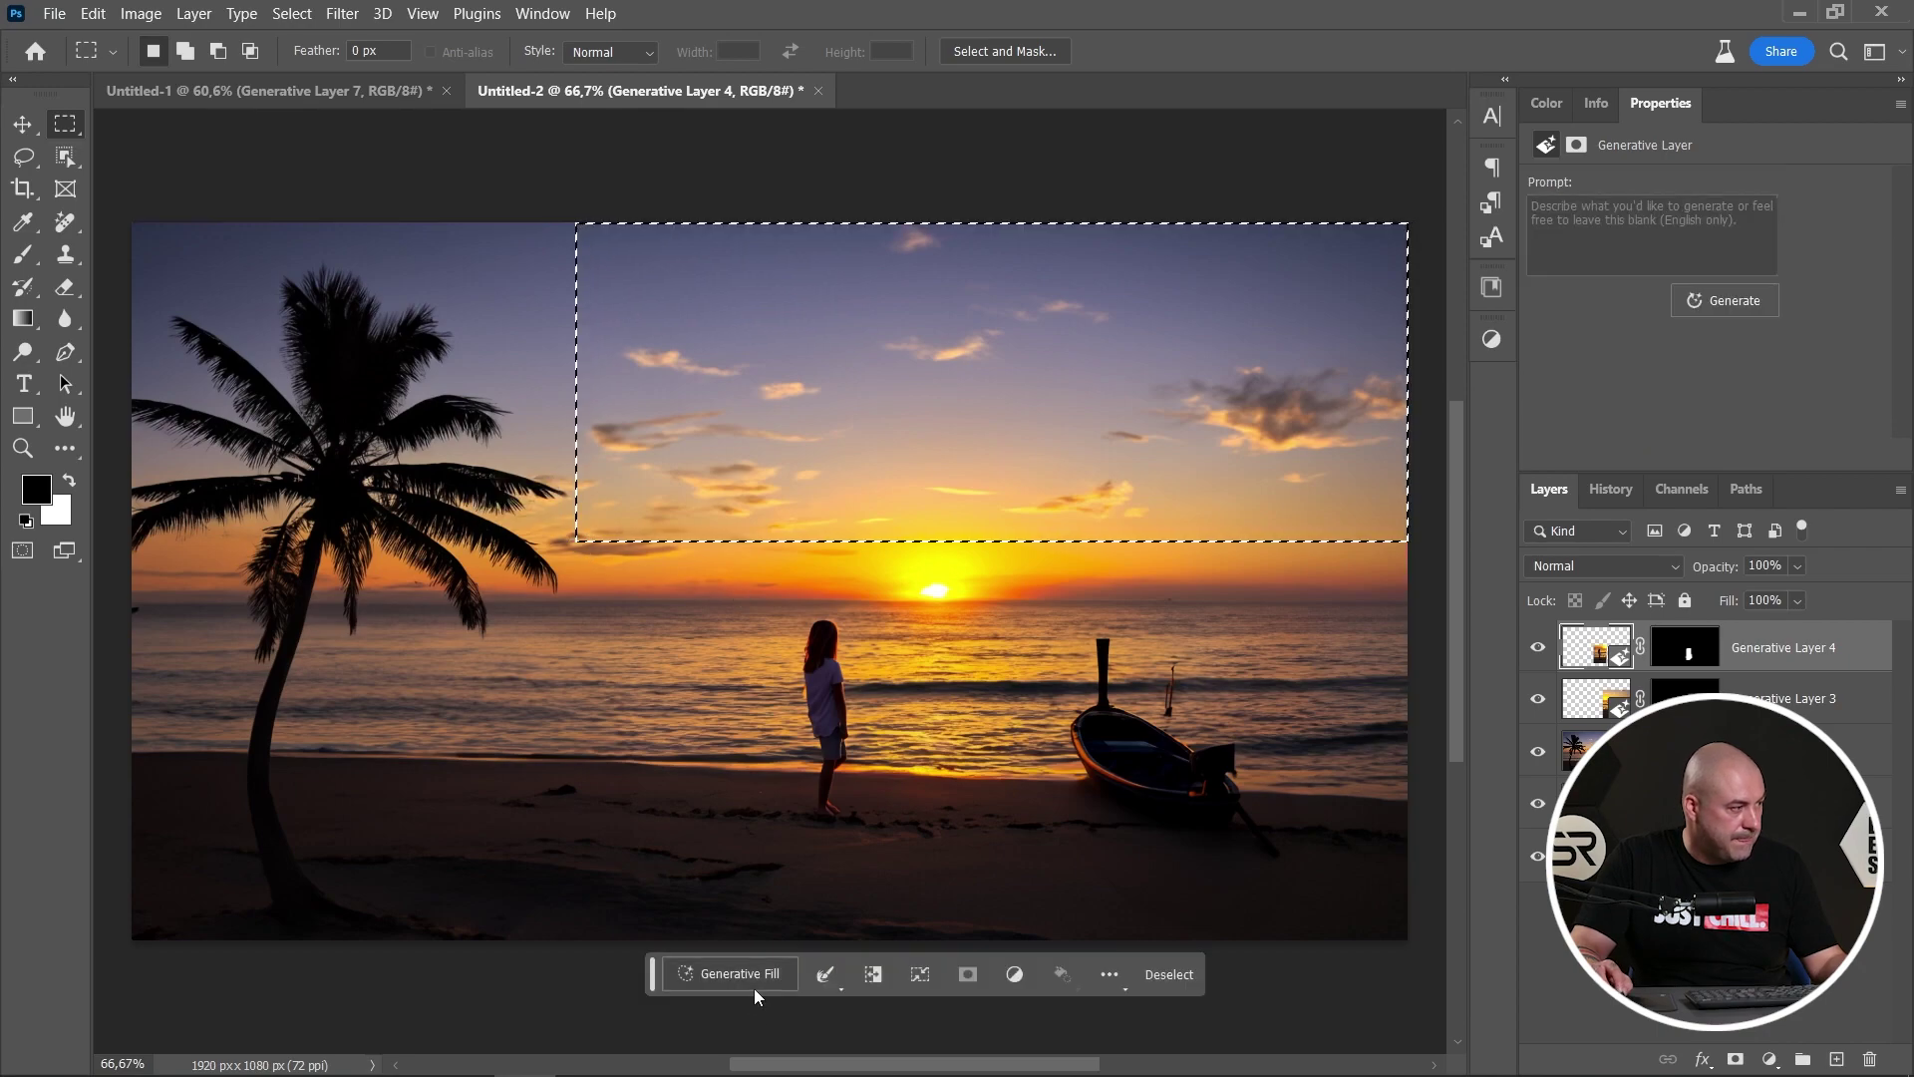
pyautogui.click(756, 984)
pyautogui.write('dramatic')
pyautogui.press('Return')
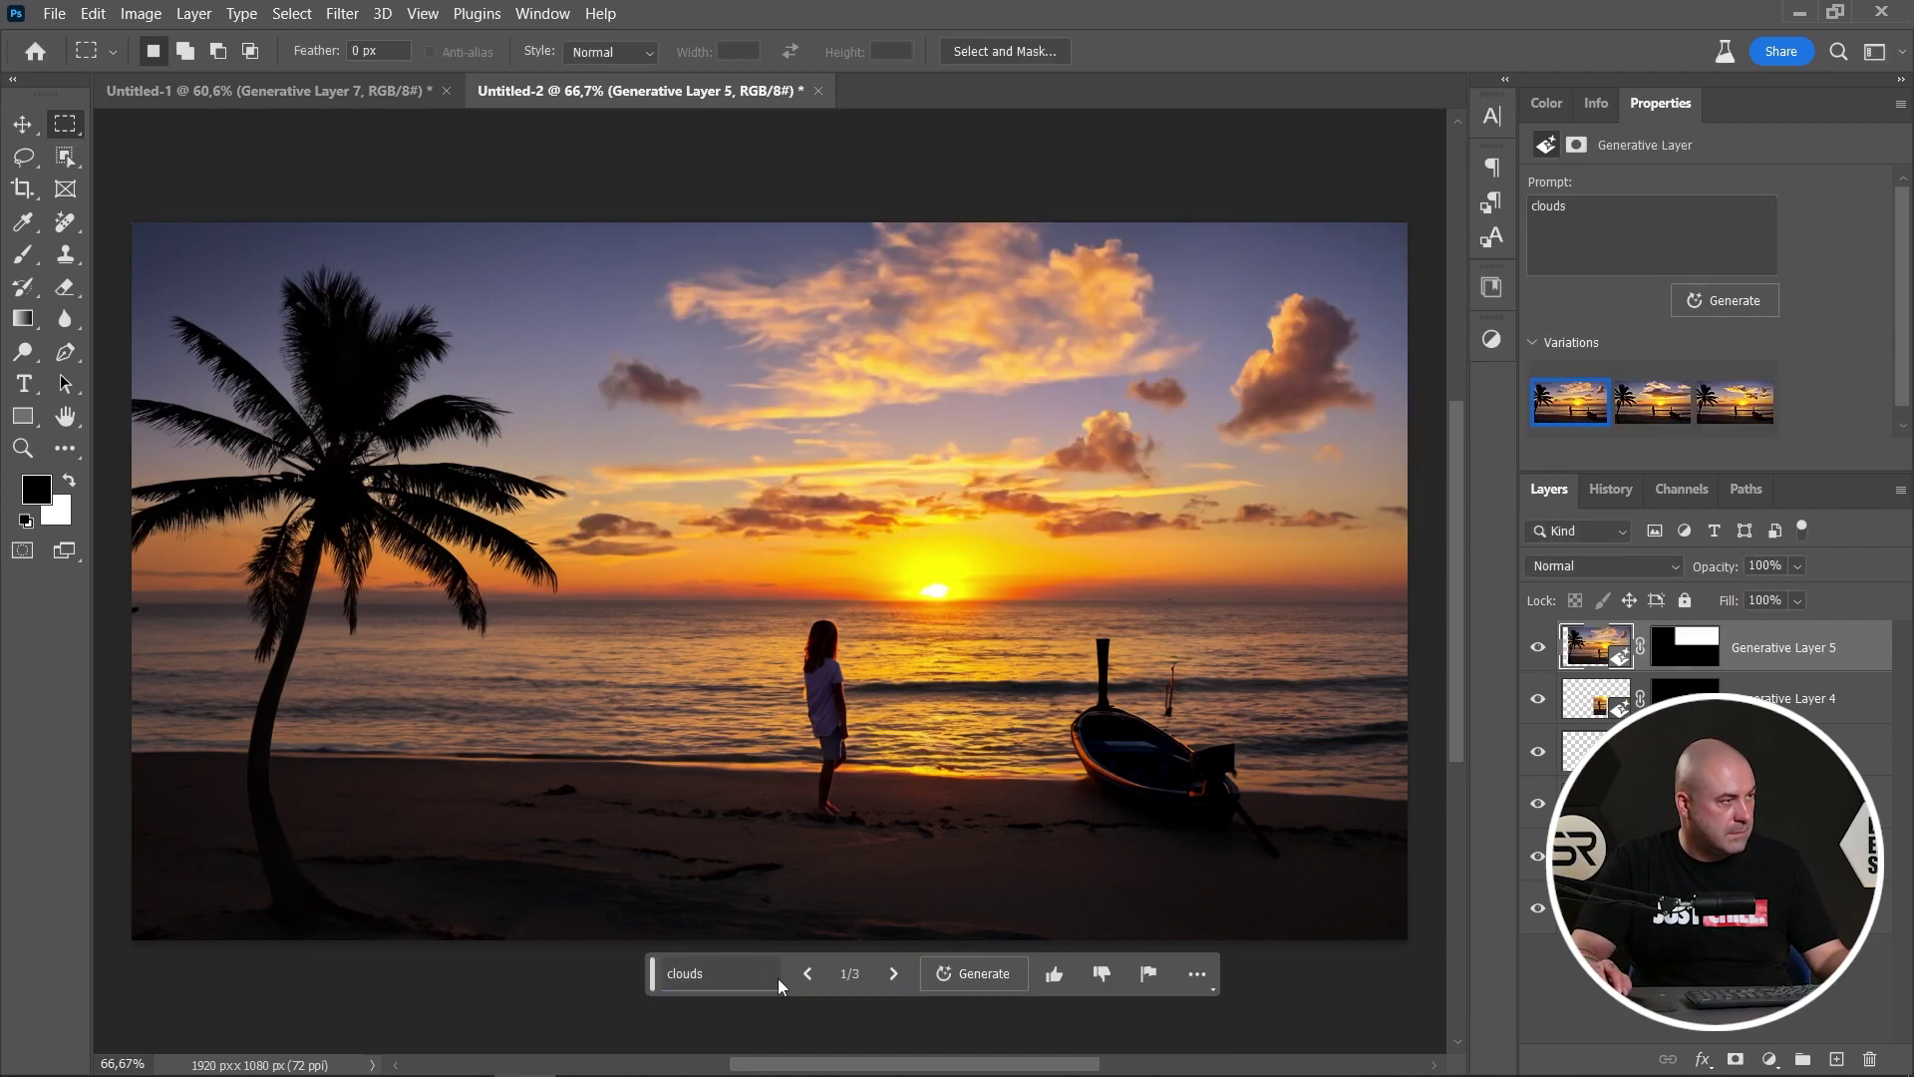
# - Compare the three cloud variations and keep the first one with separate orange clouds
pyautogui.click(1650, 421)
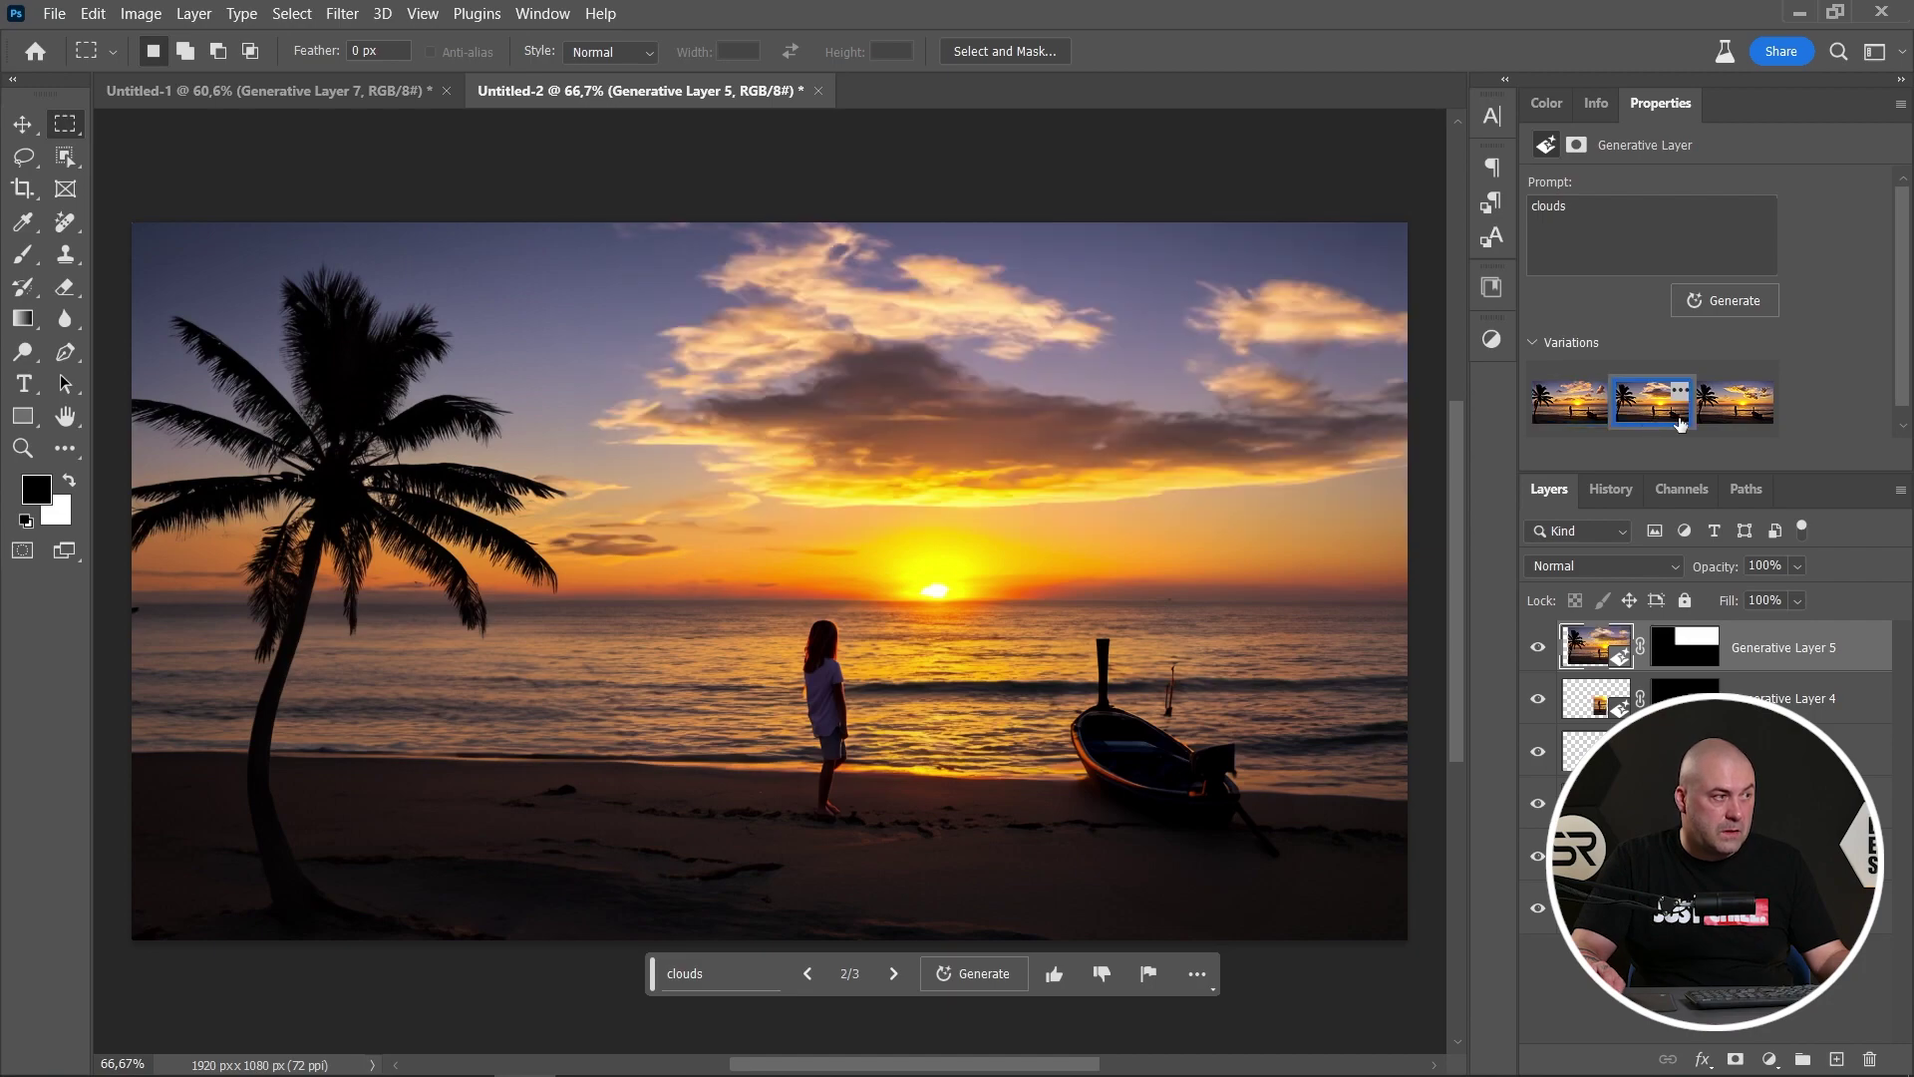
pyautogui.click(1735, 406)
pyautogui.click(1655, 418)
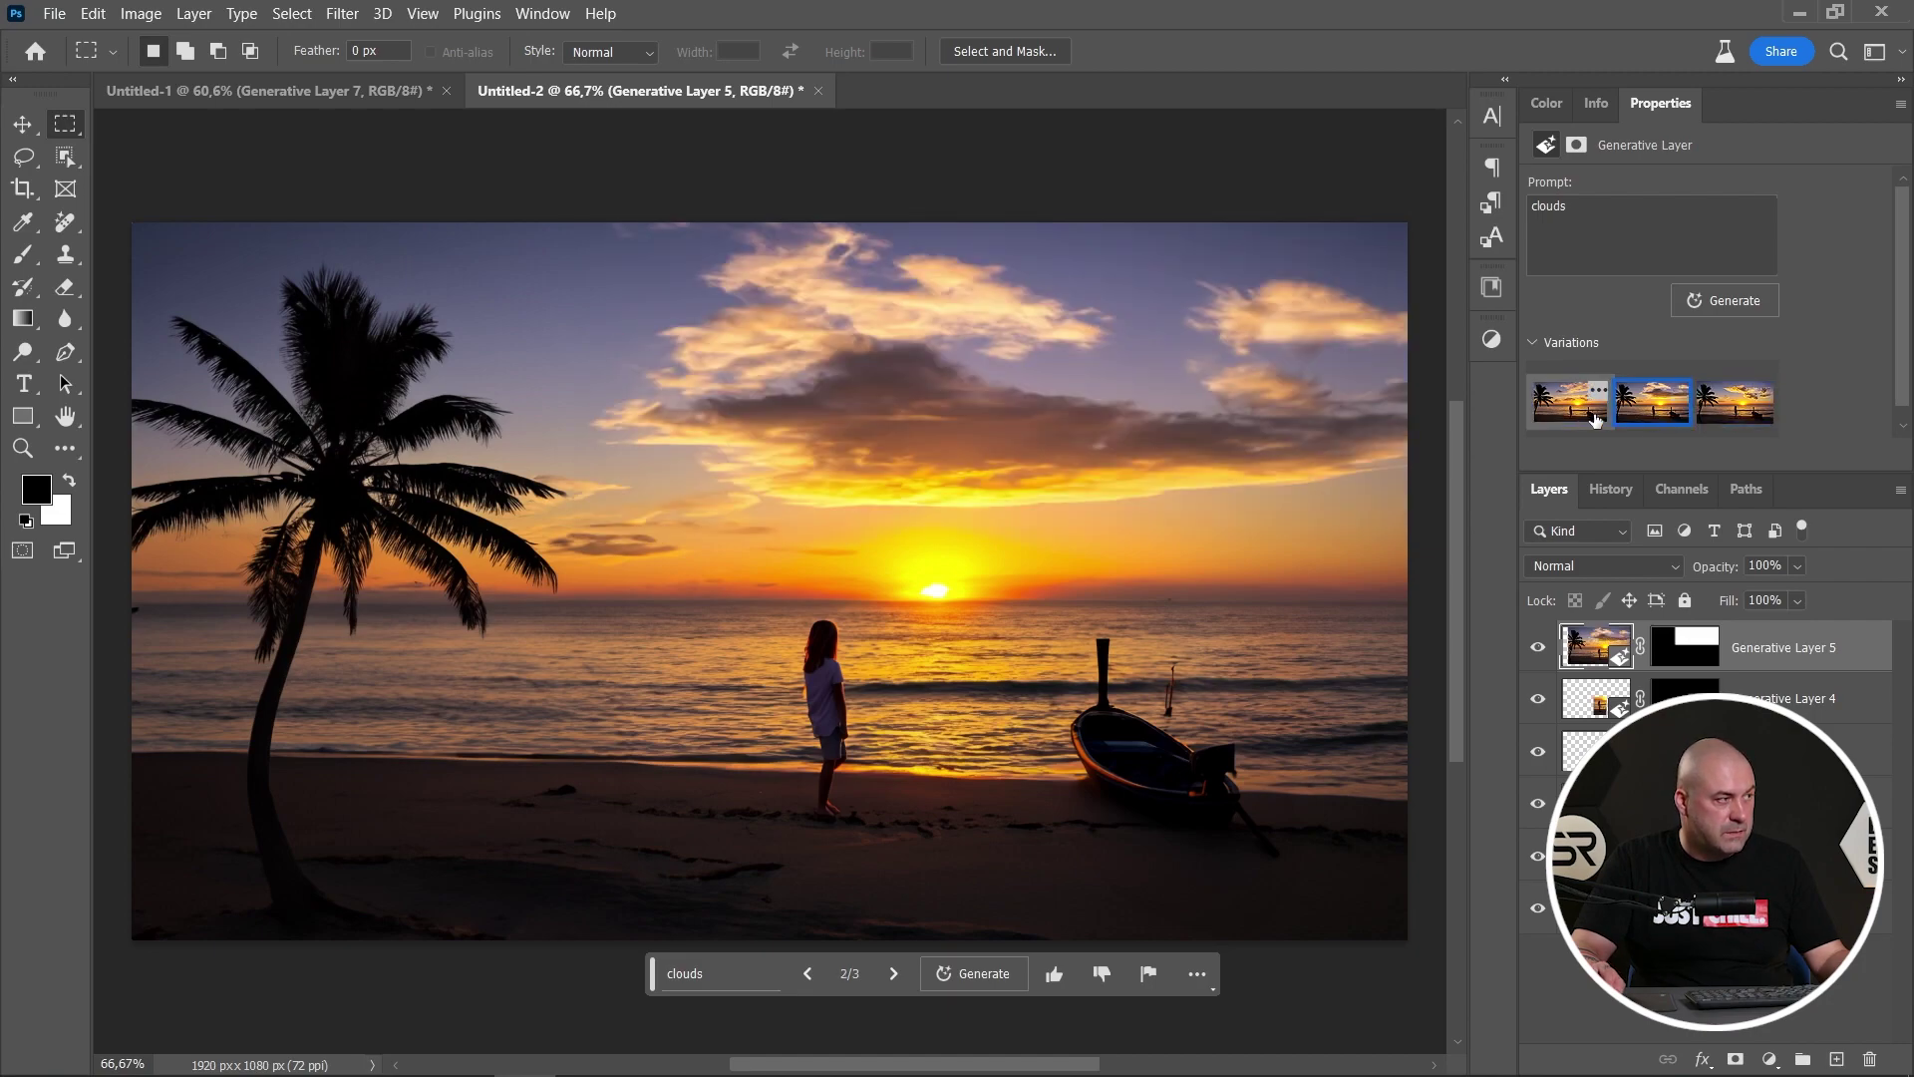
pyautogui.click(1580, 418)
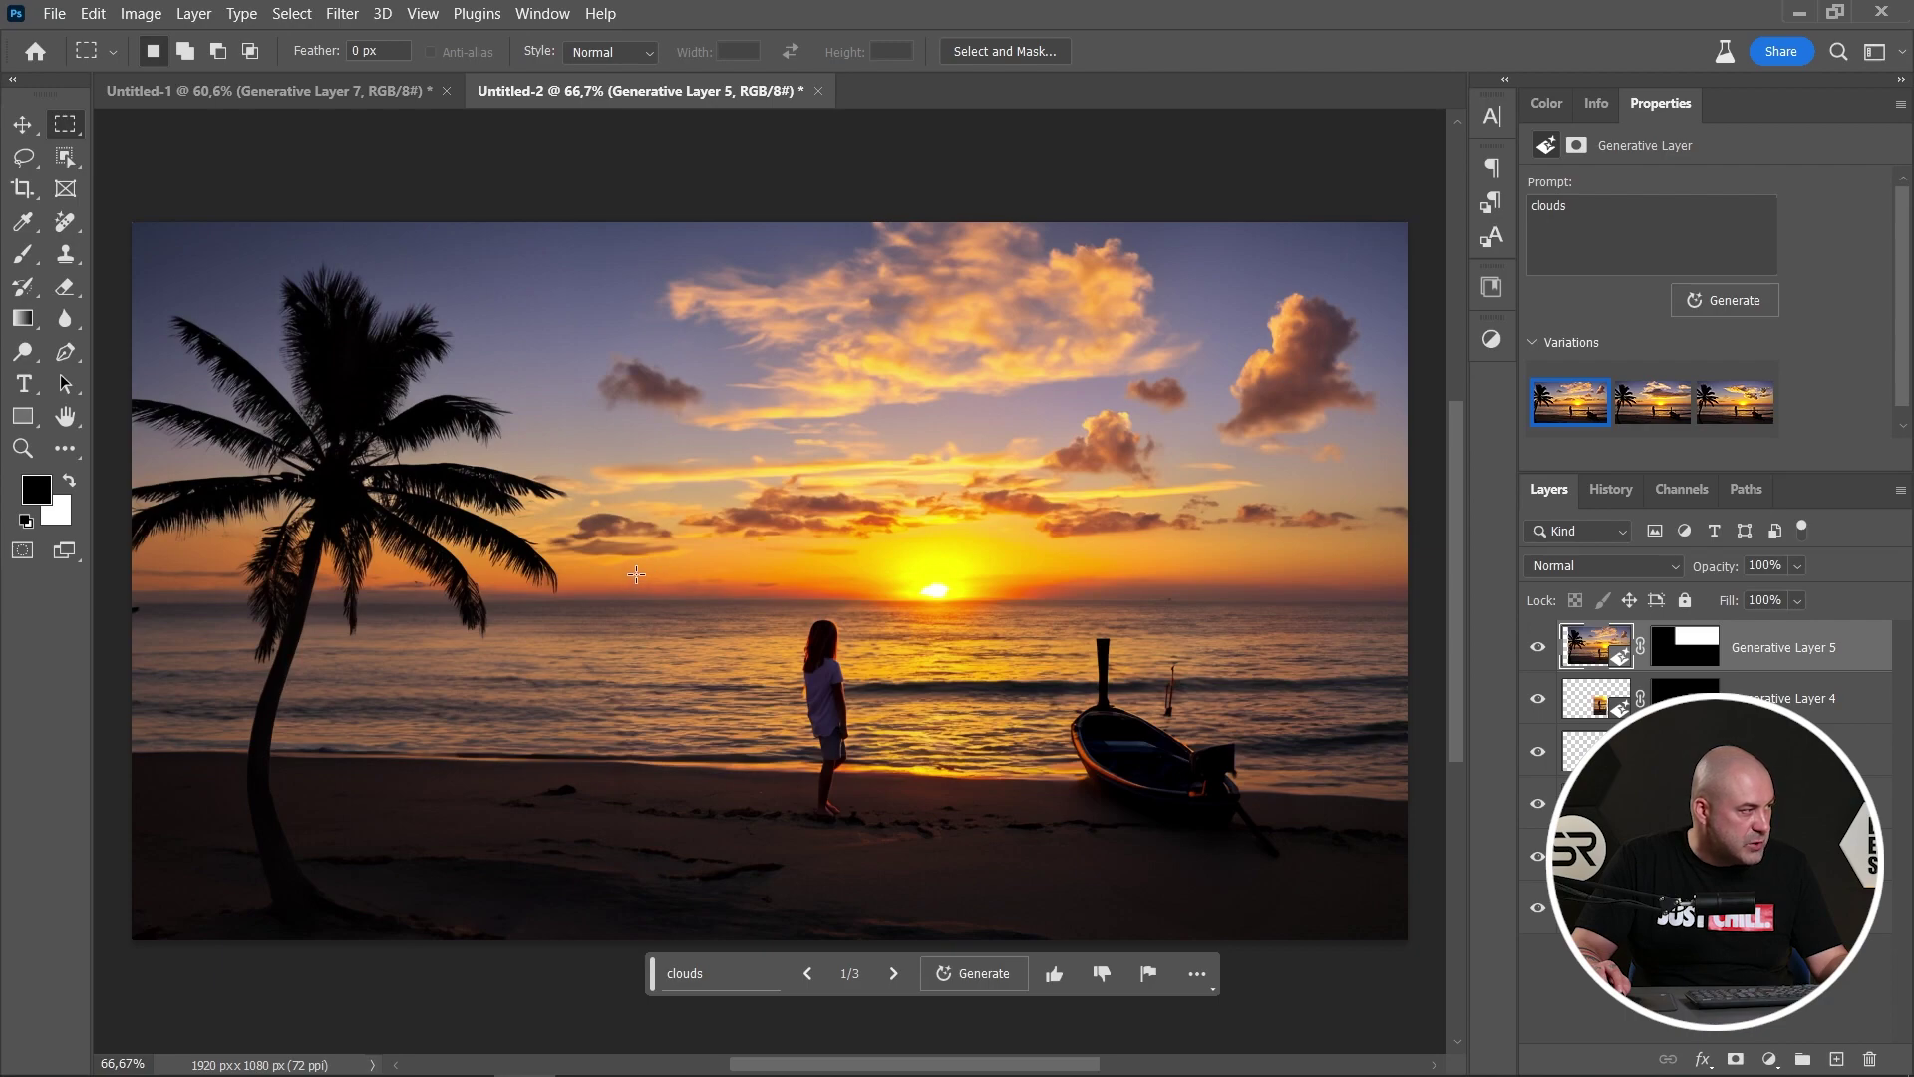
# - Select a small rectangle on the horizon between the palm and the girl and generatively fill it with "ship"
pyautogui.moveTo(613, 573); pyautogui.dragTo(738, 621)
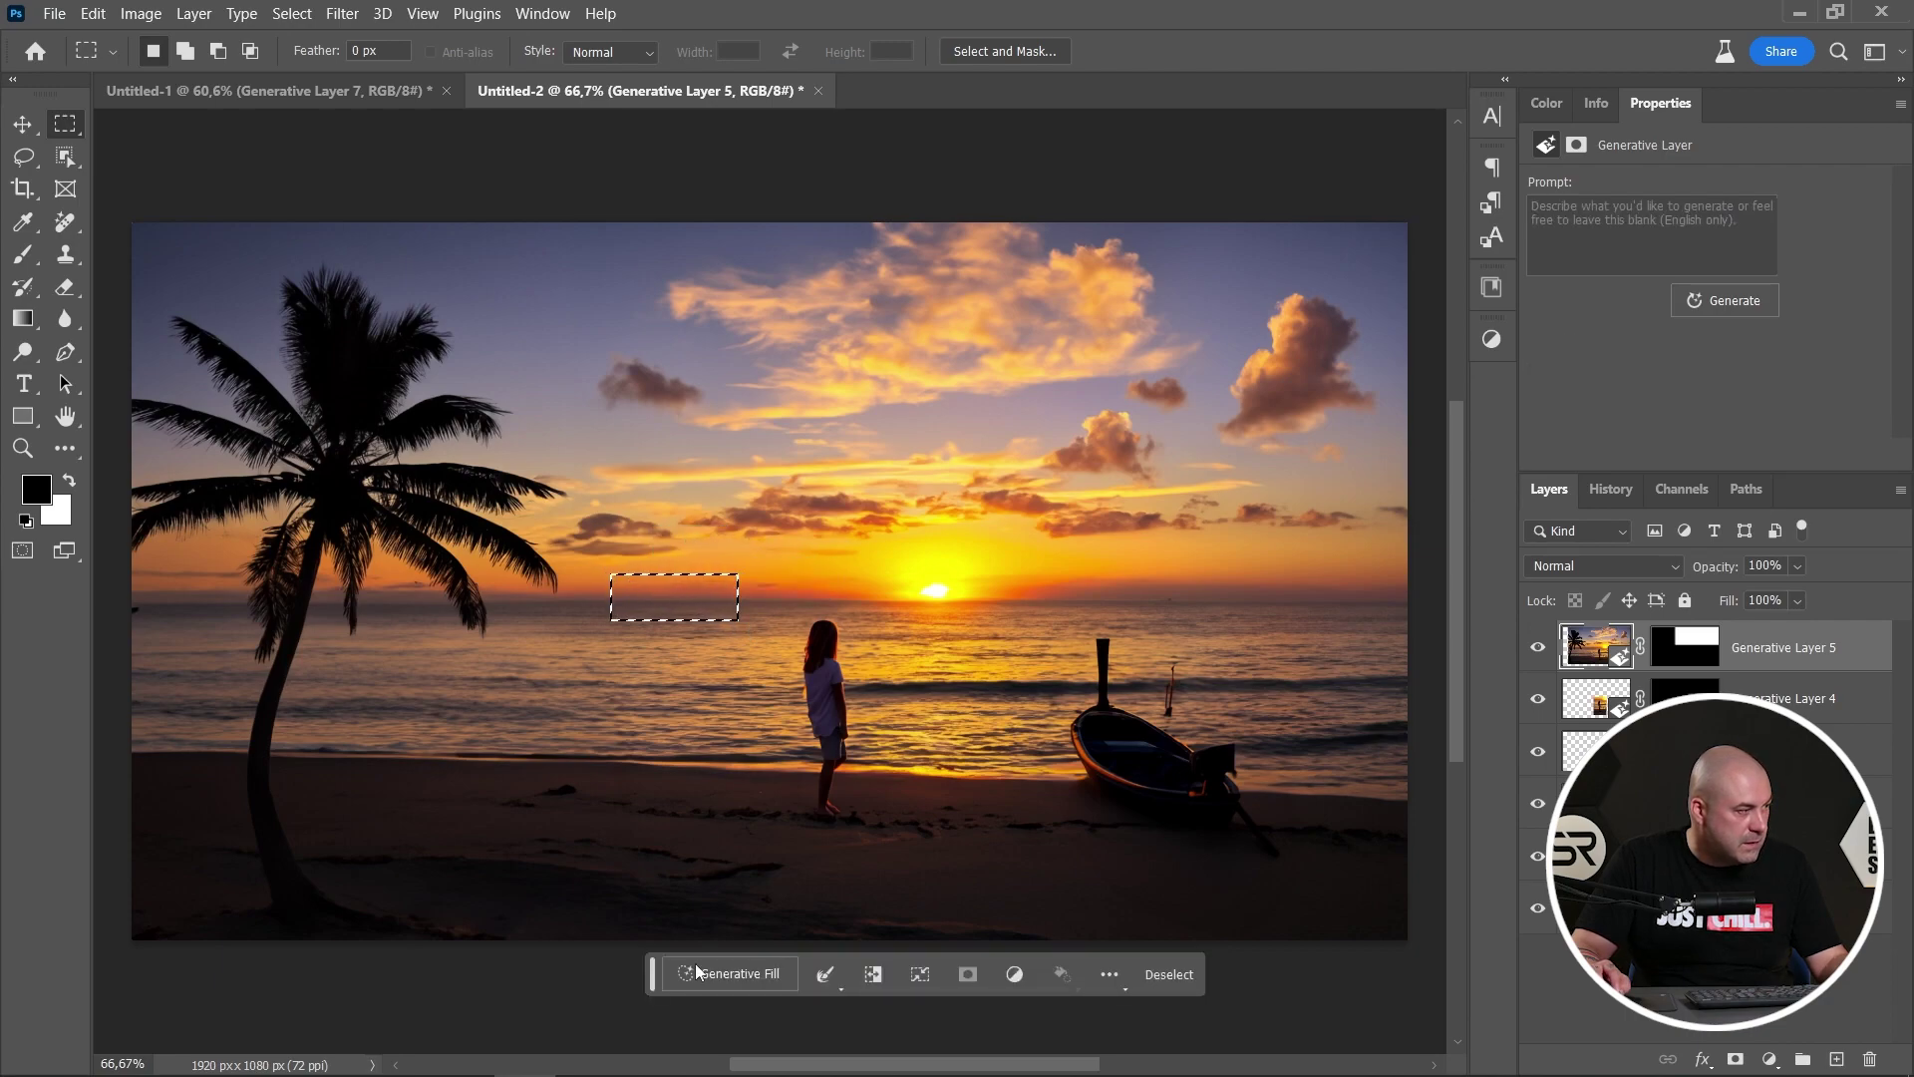
pyautogui.click(739, 975)
pyautogui.write('ship')
pyautogui.press('Return')
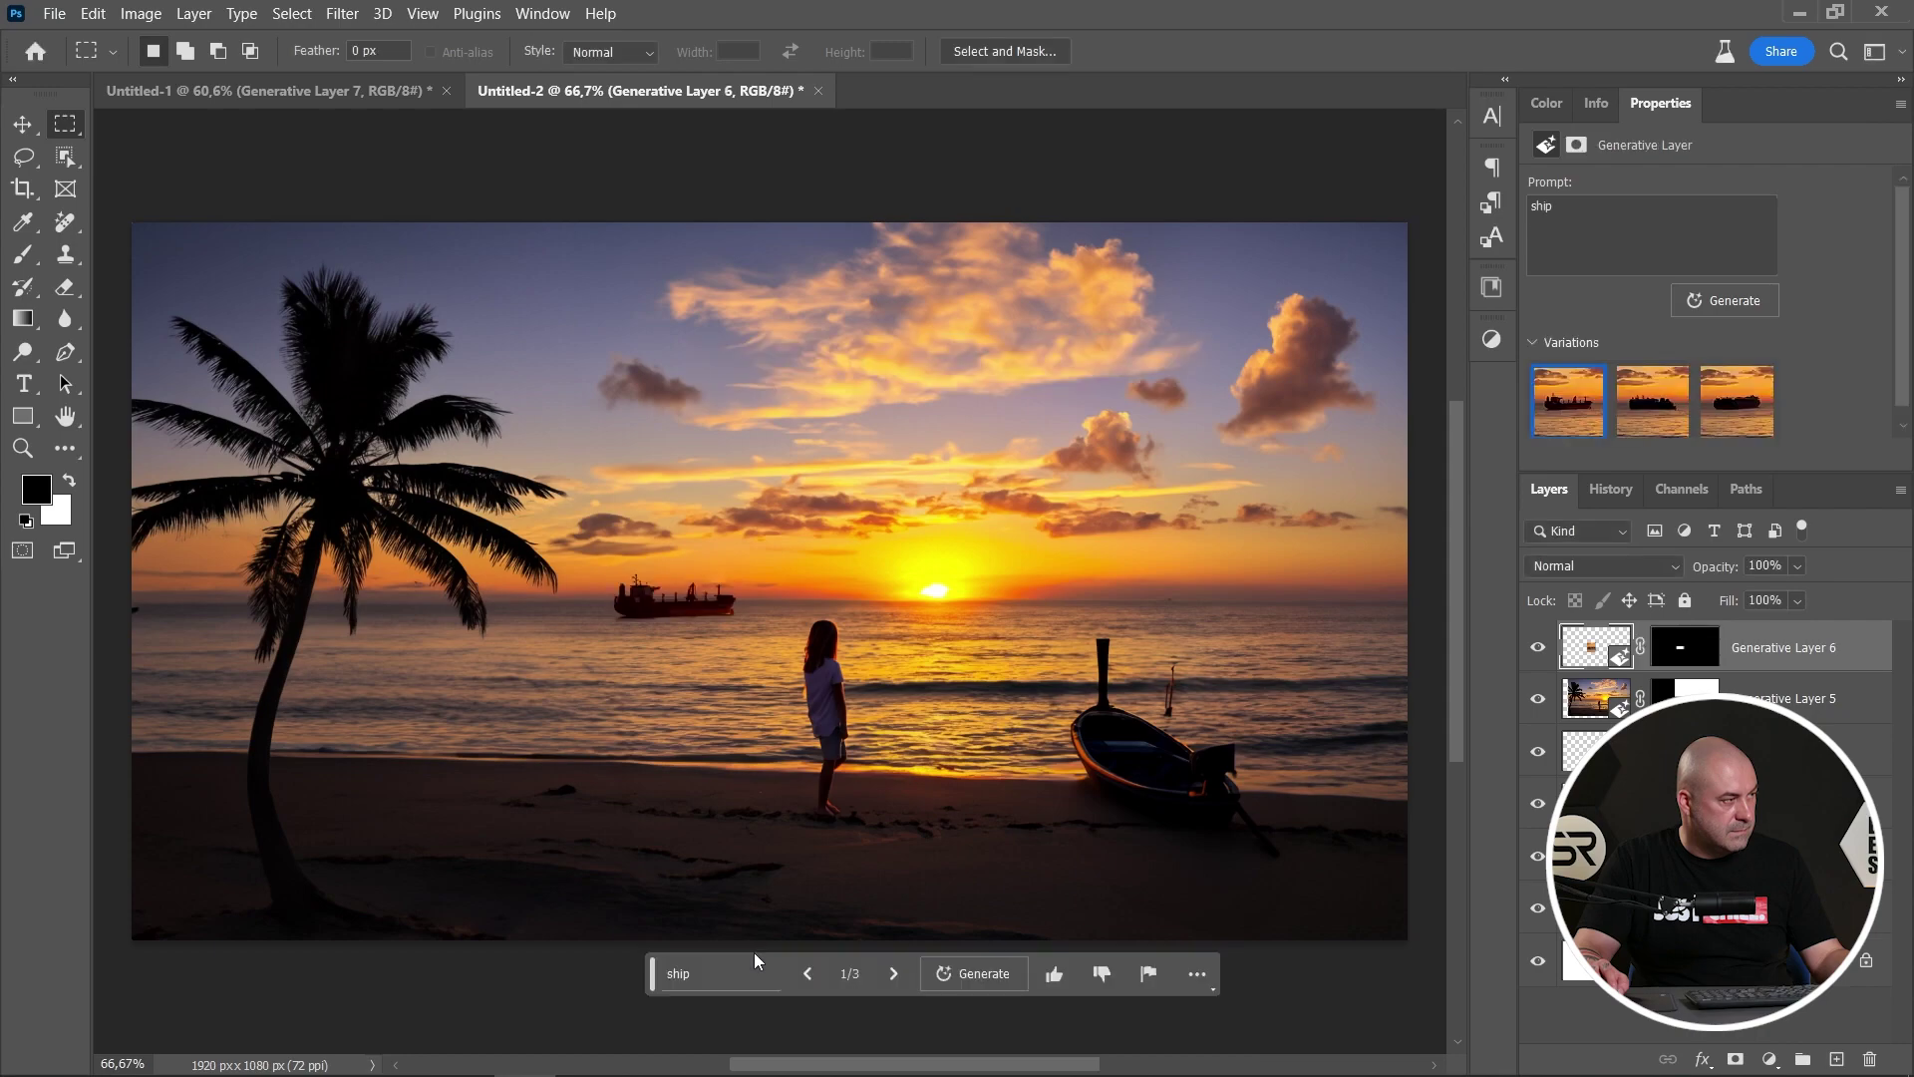
# - Compare the three ship variations and delete the generated ship layer
pyautogui.click(1666, 422)
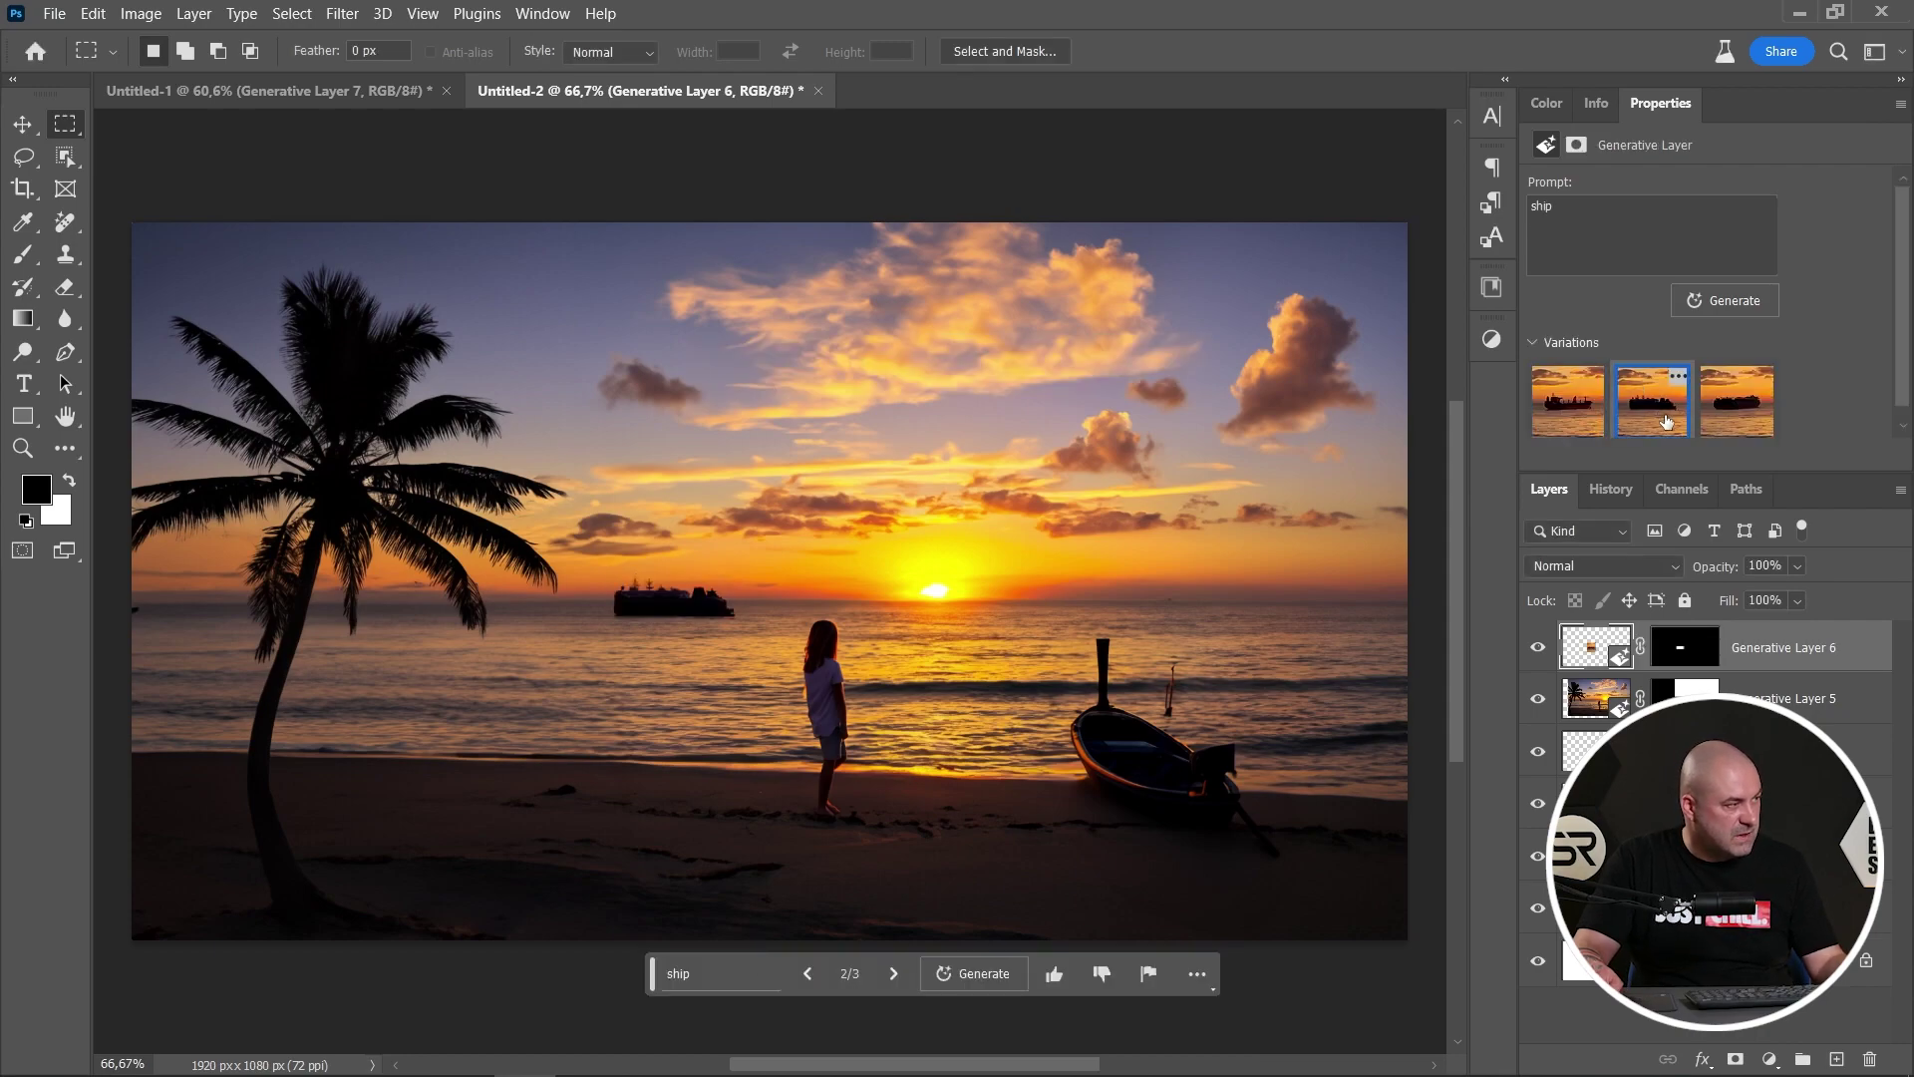
pyautogui.click(1732, 424)
pyautogui.click(1630, 429)
pyautogui.click(1536, 426)
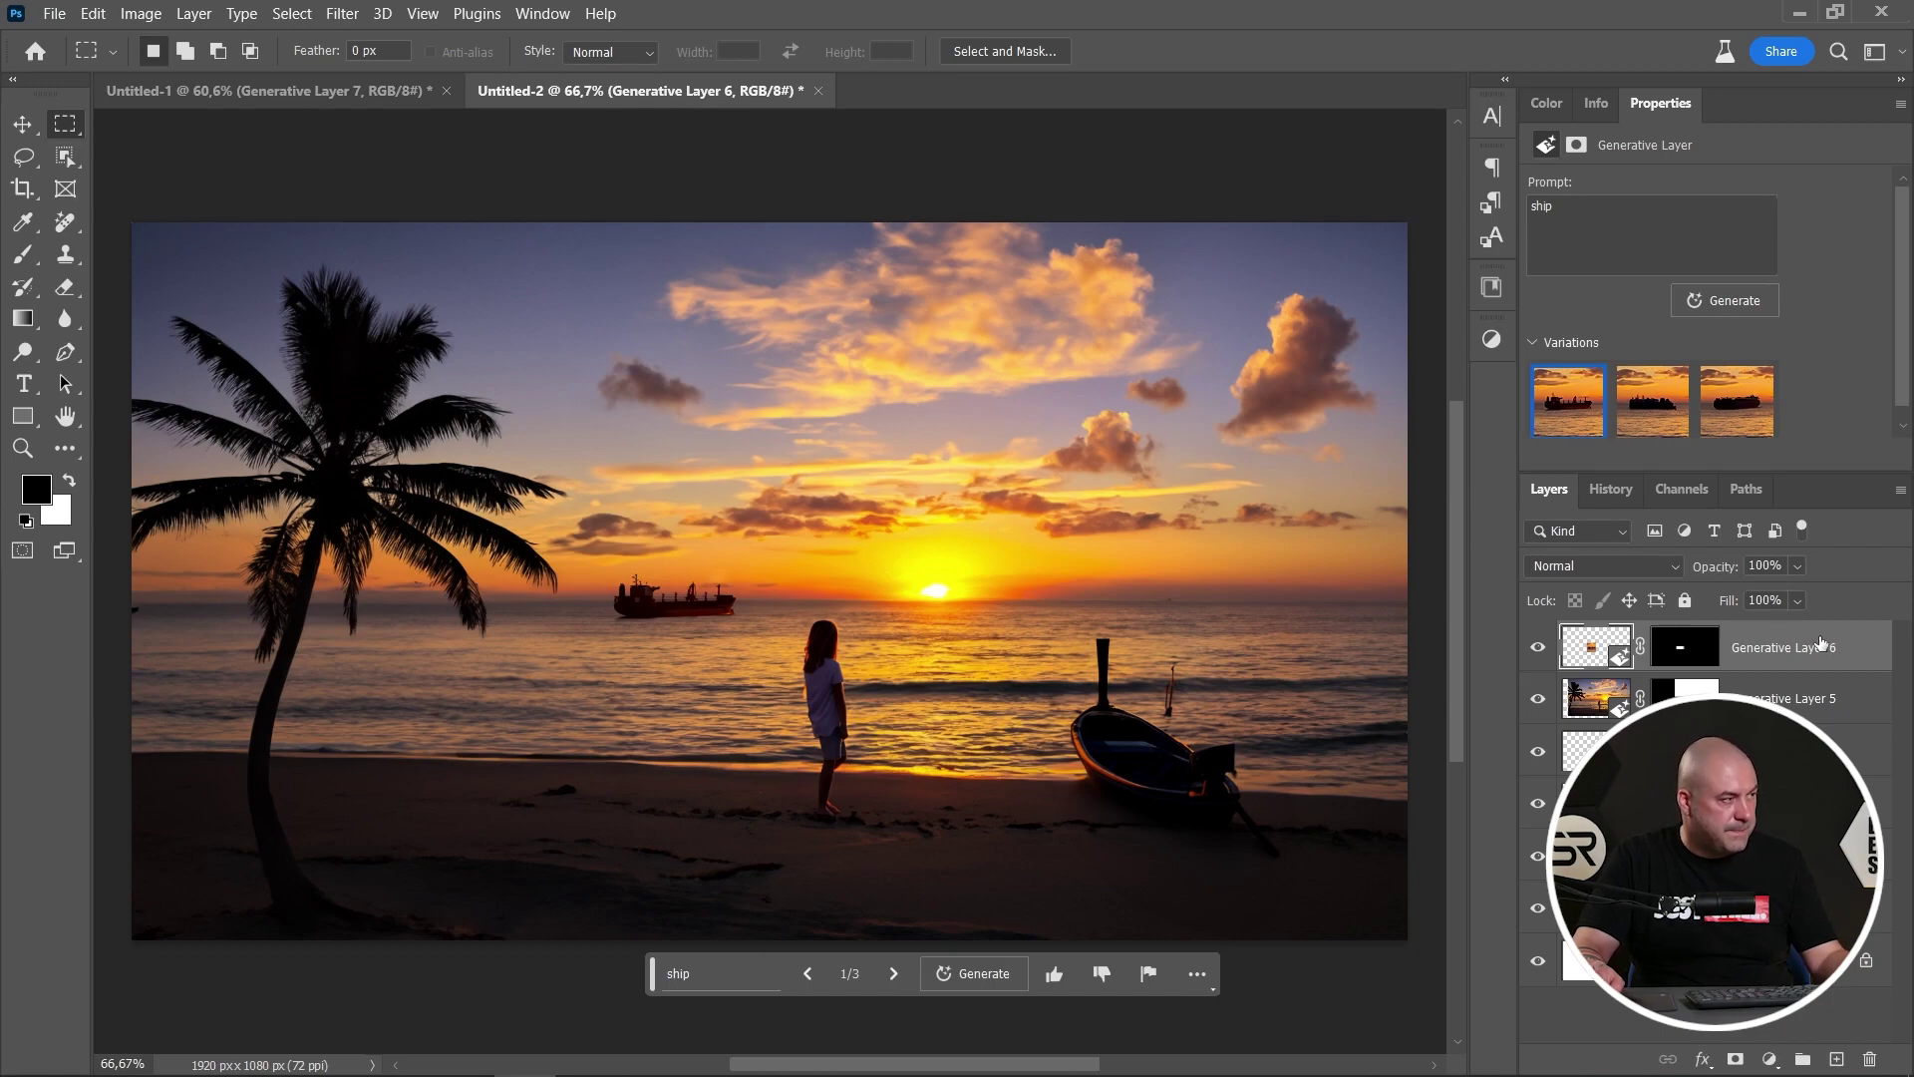
pyautogui.press('Delete')
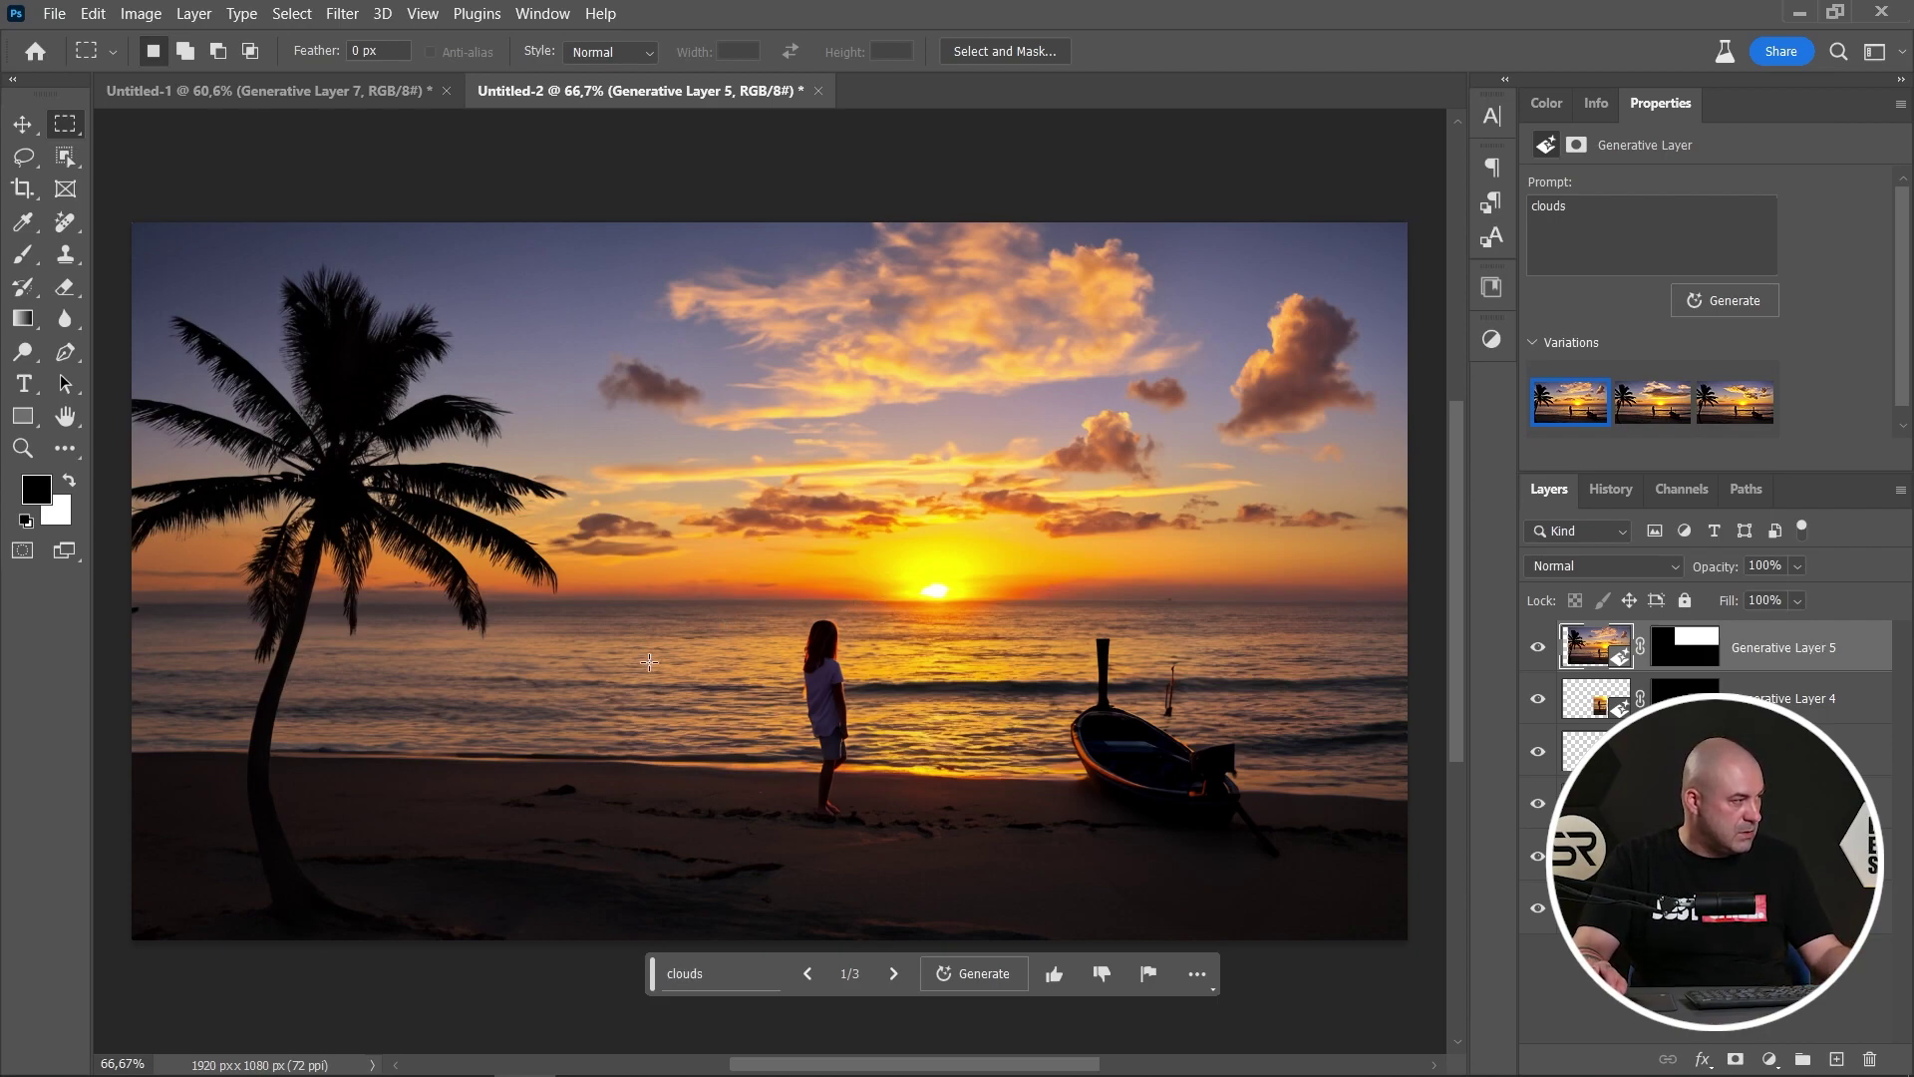
# - Lasso a patch of shore between the palm and the girl, generatively fill it with "rock" and keep the third variation
pyautogui.click(23, 157)
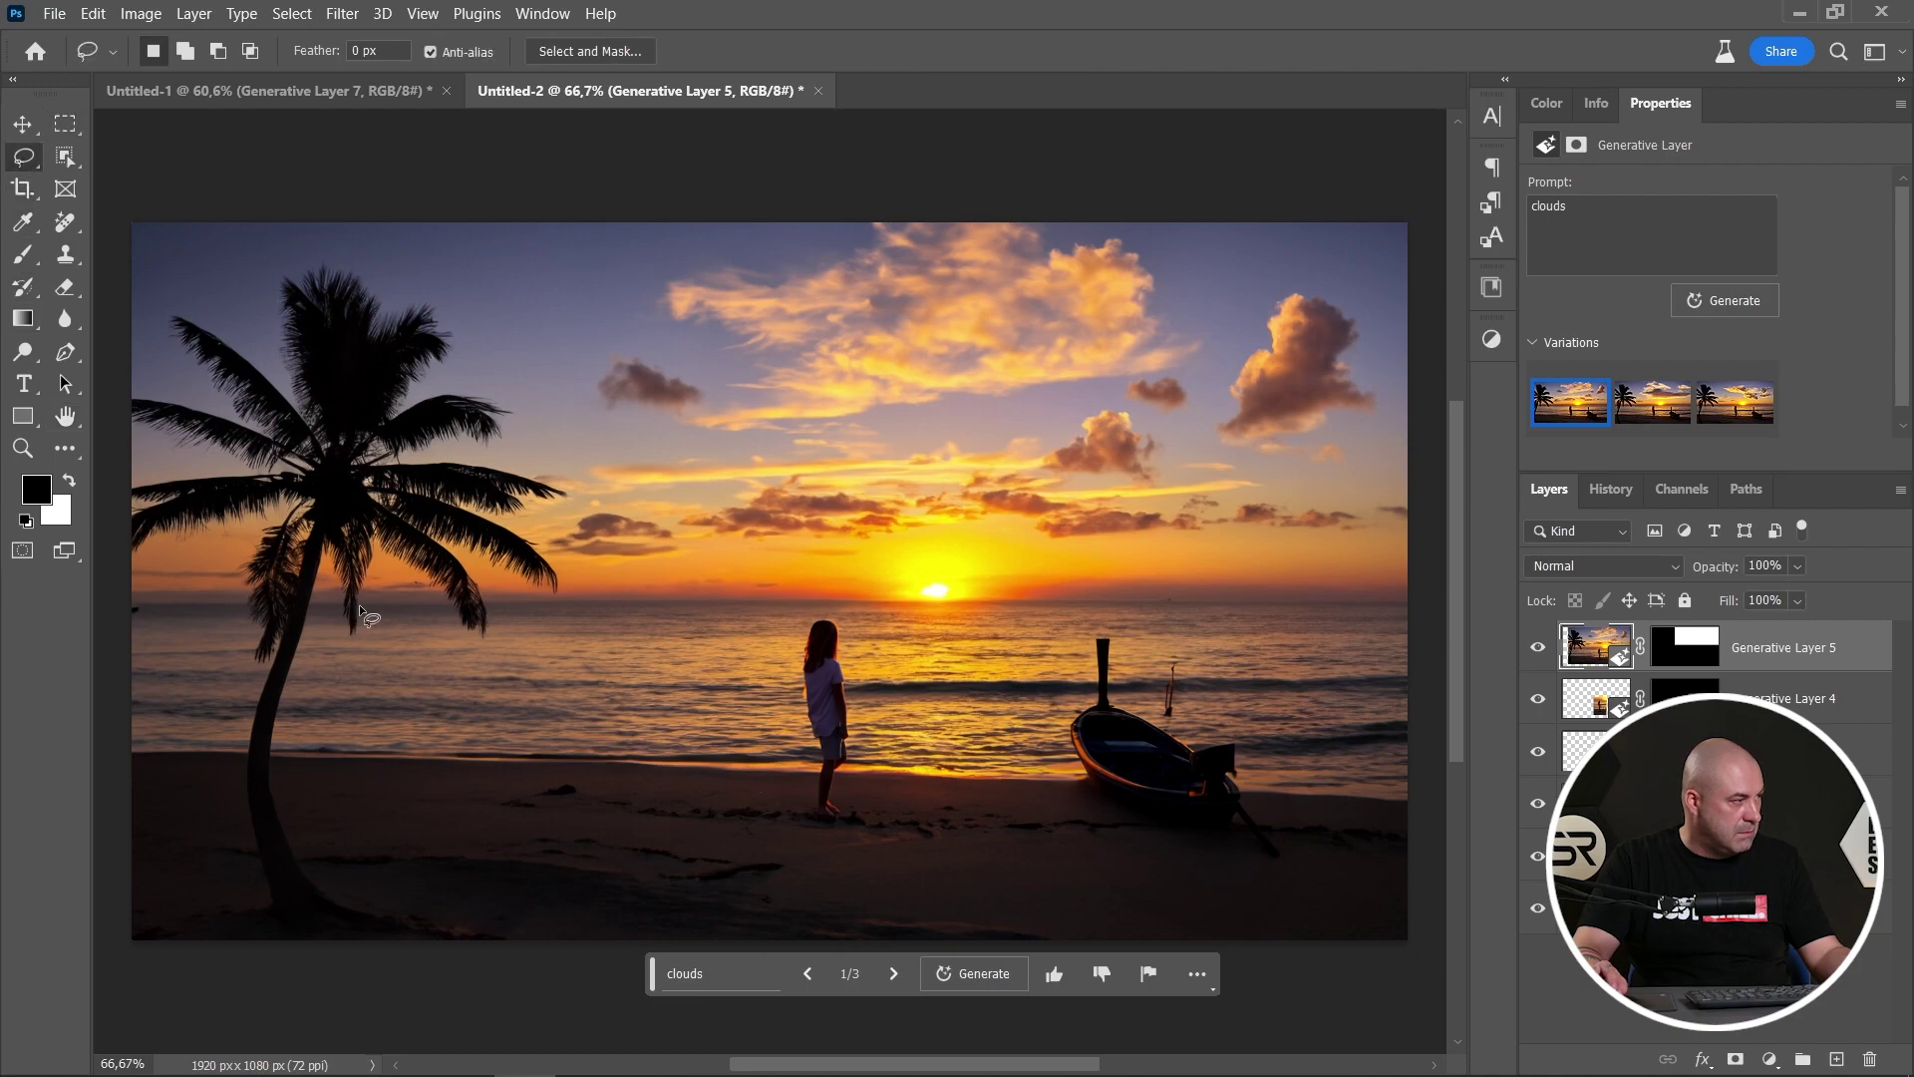
pyautogui.moveTo(460, 712)
pyautogui.mouseDown()
pyautogui.moveTo(393, 846)
pyautogui.moveTo(498, 710)
pyautogui.mouseUp()
pyautogui.click(730, 973)
pyautogui.write('rock')
pyautogui.press('Return')
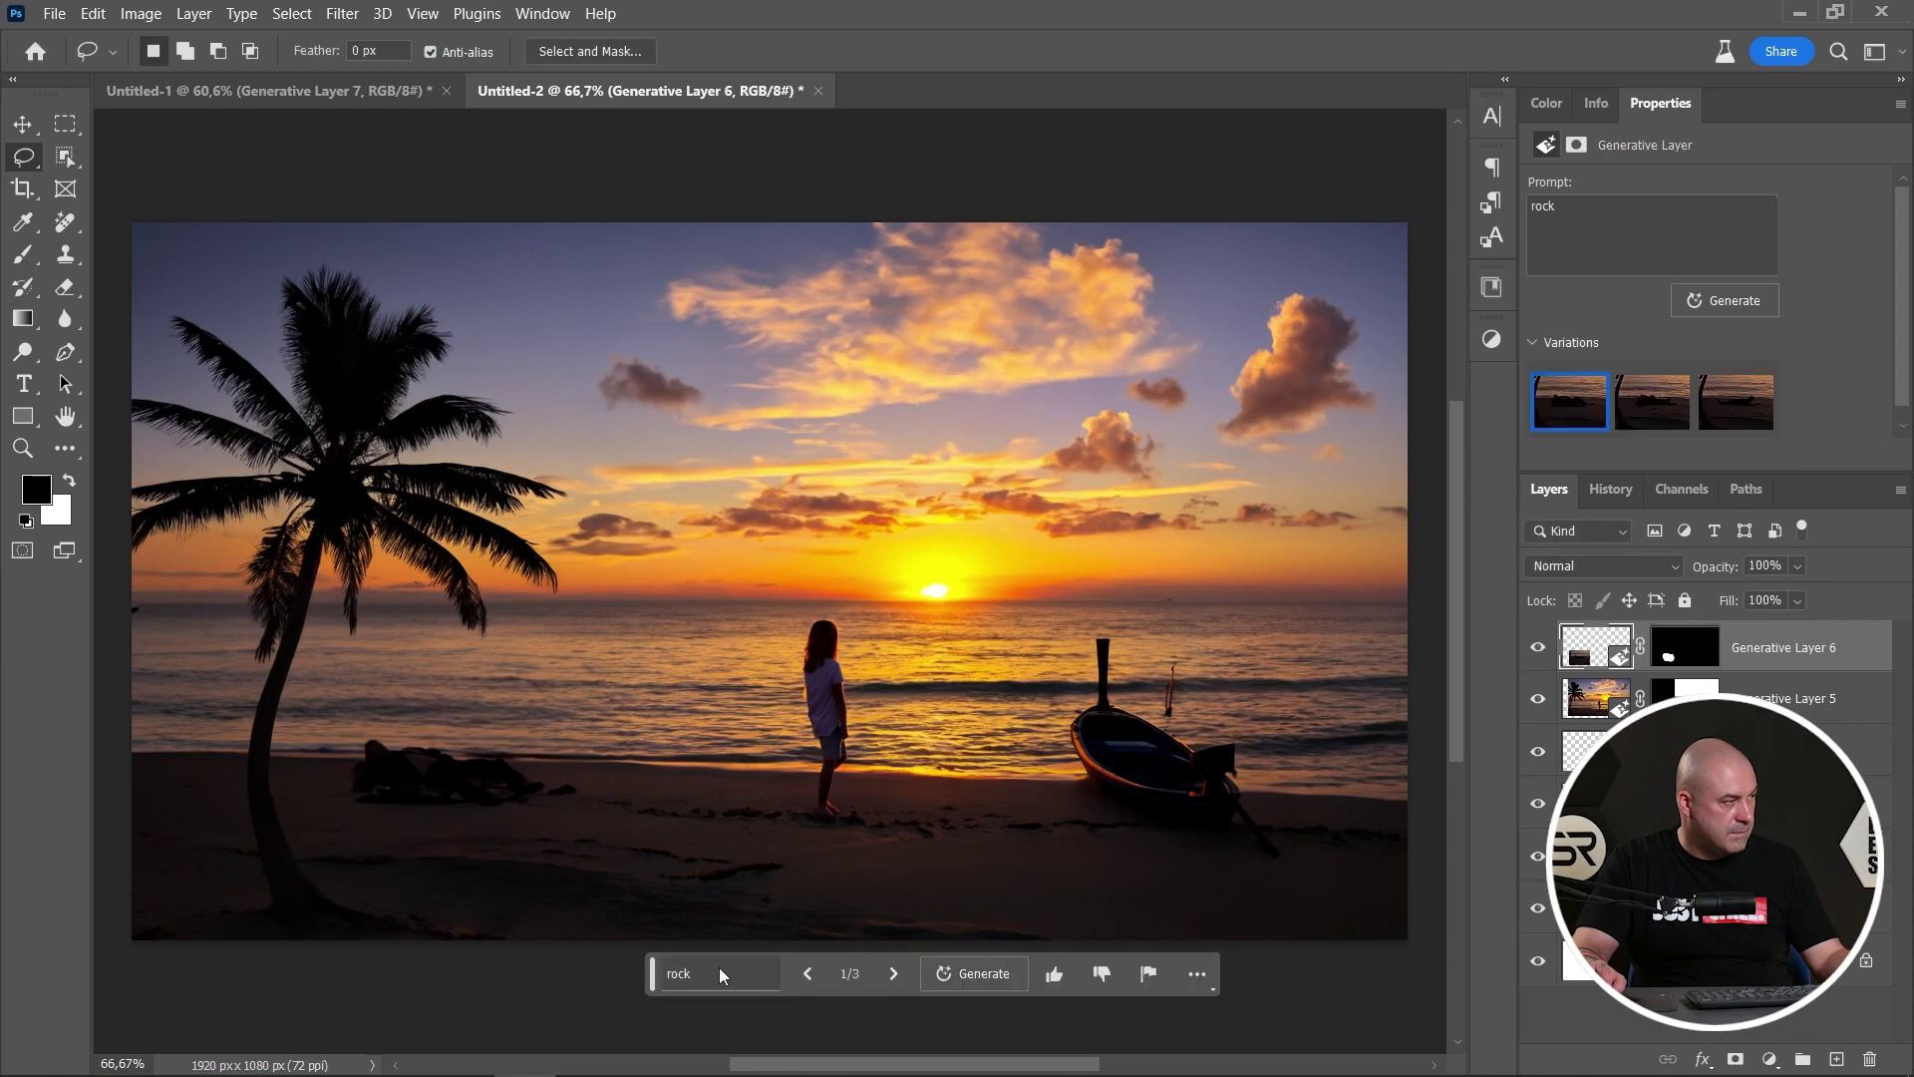
pyautogui.click(1651, 404)
pyautogui.click(1714, 407)
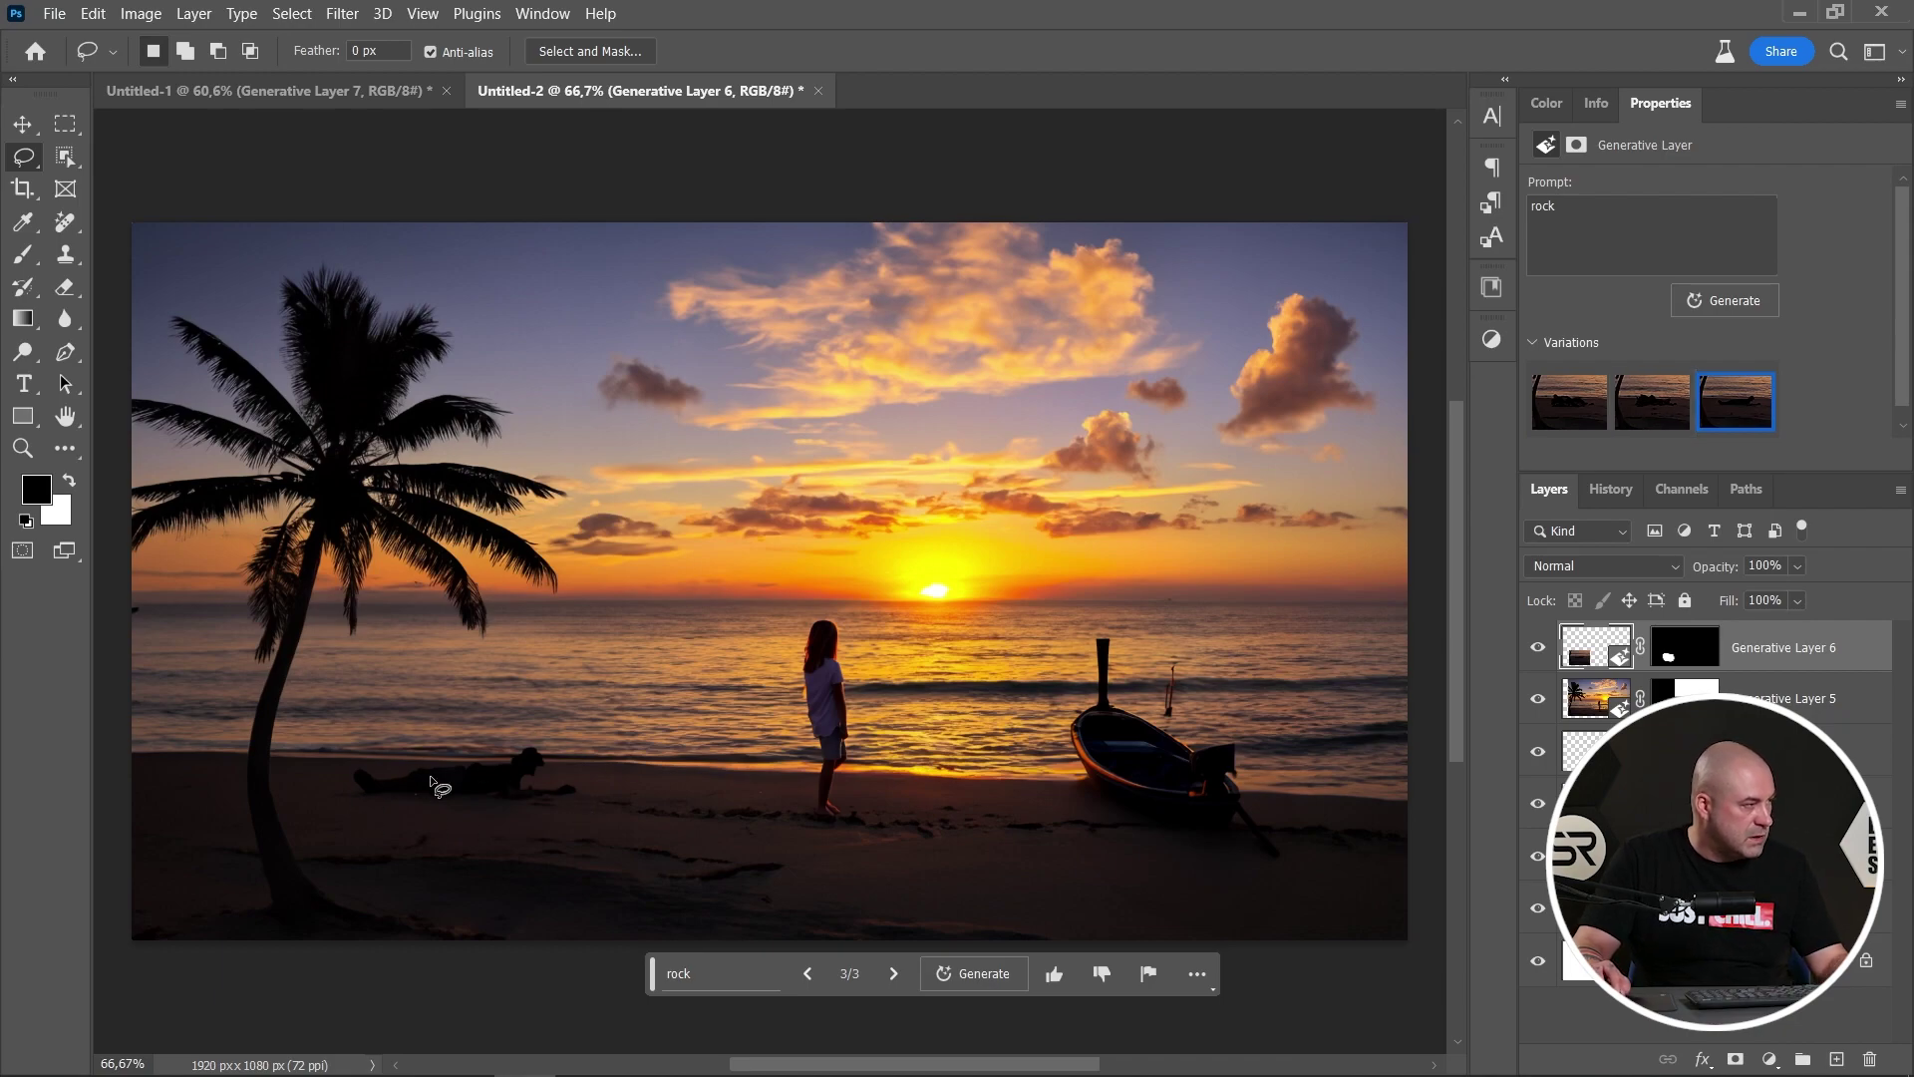
# - Select a small, flat rectangle on the horizon between the palm and the girl and generatively fill it with "ship"
pyautogui.click(69, 130)
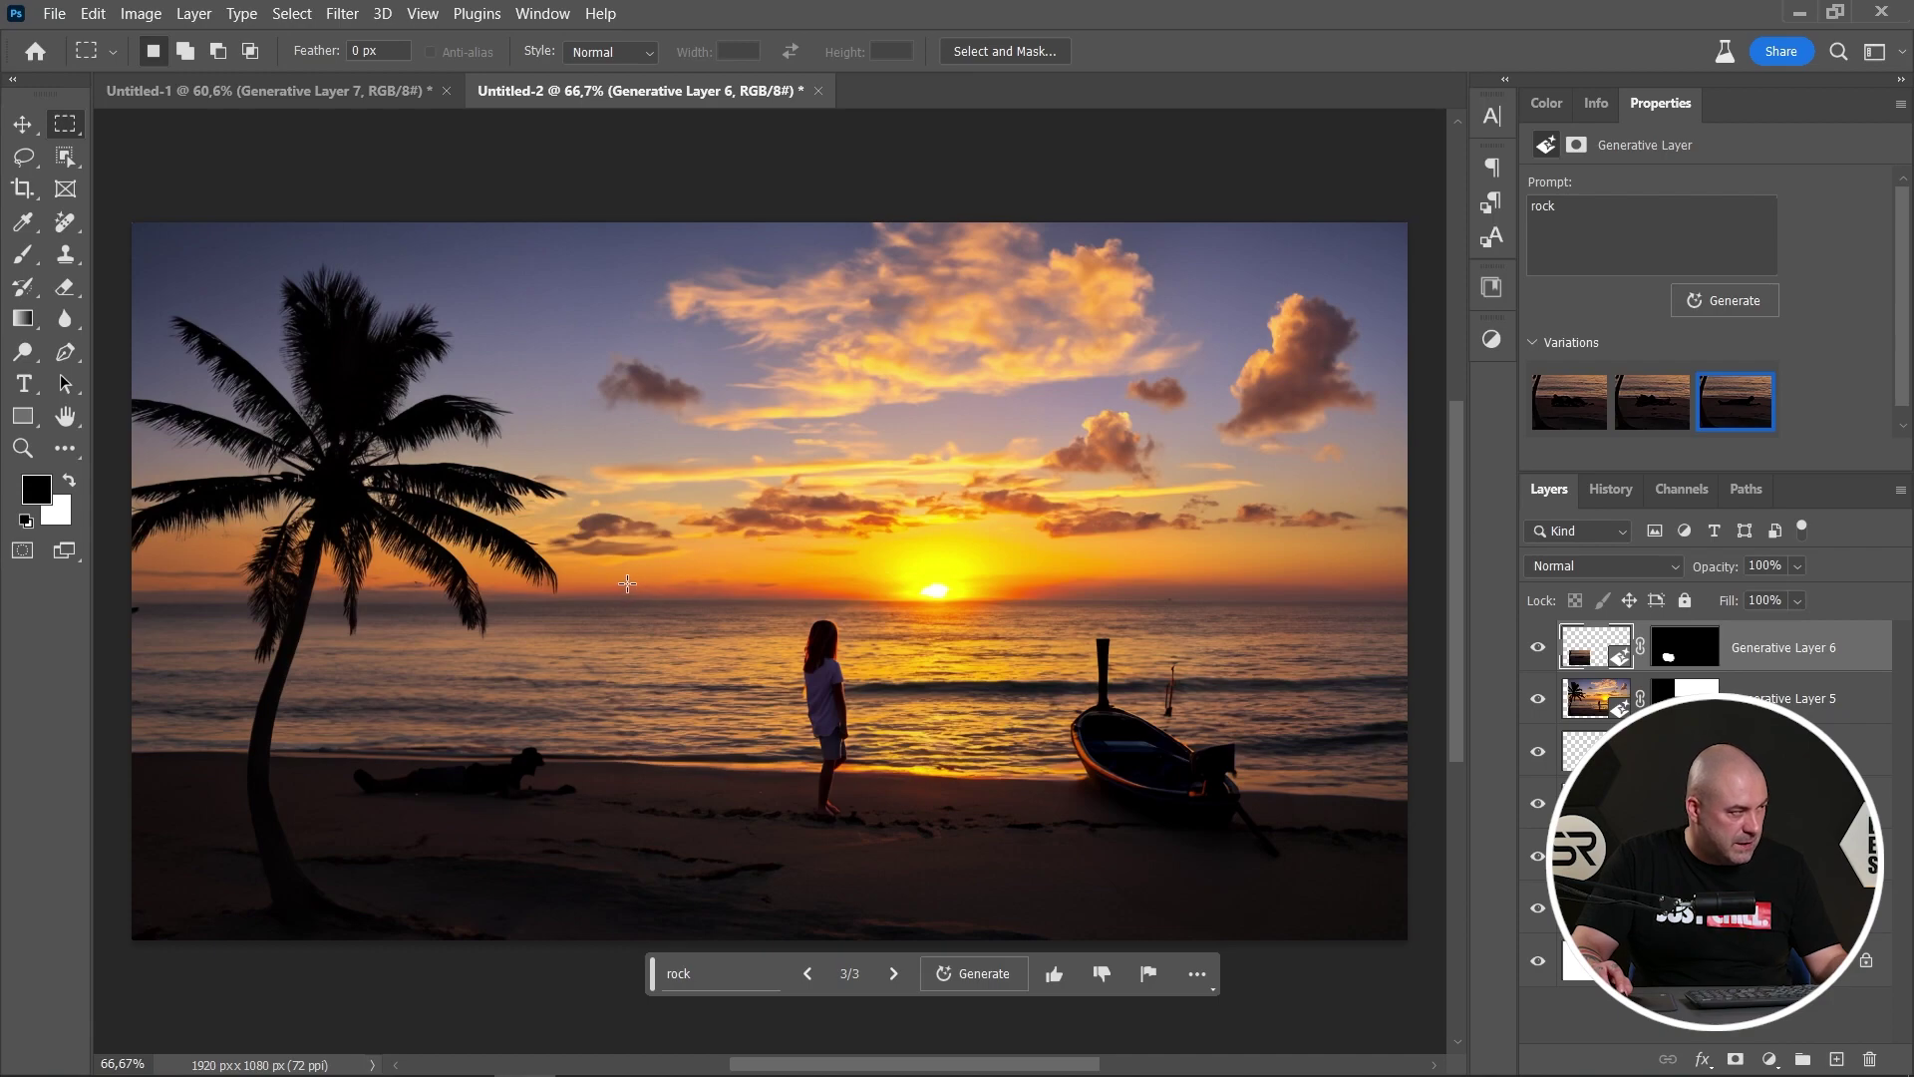
pyautogui.moveTo(626, 584); pyautogui.dragTo(690, 603)
pyautogui.click(748, 977)
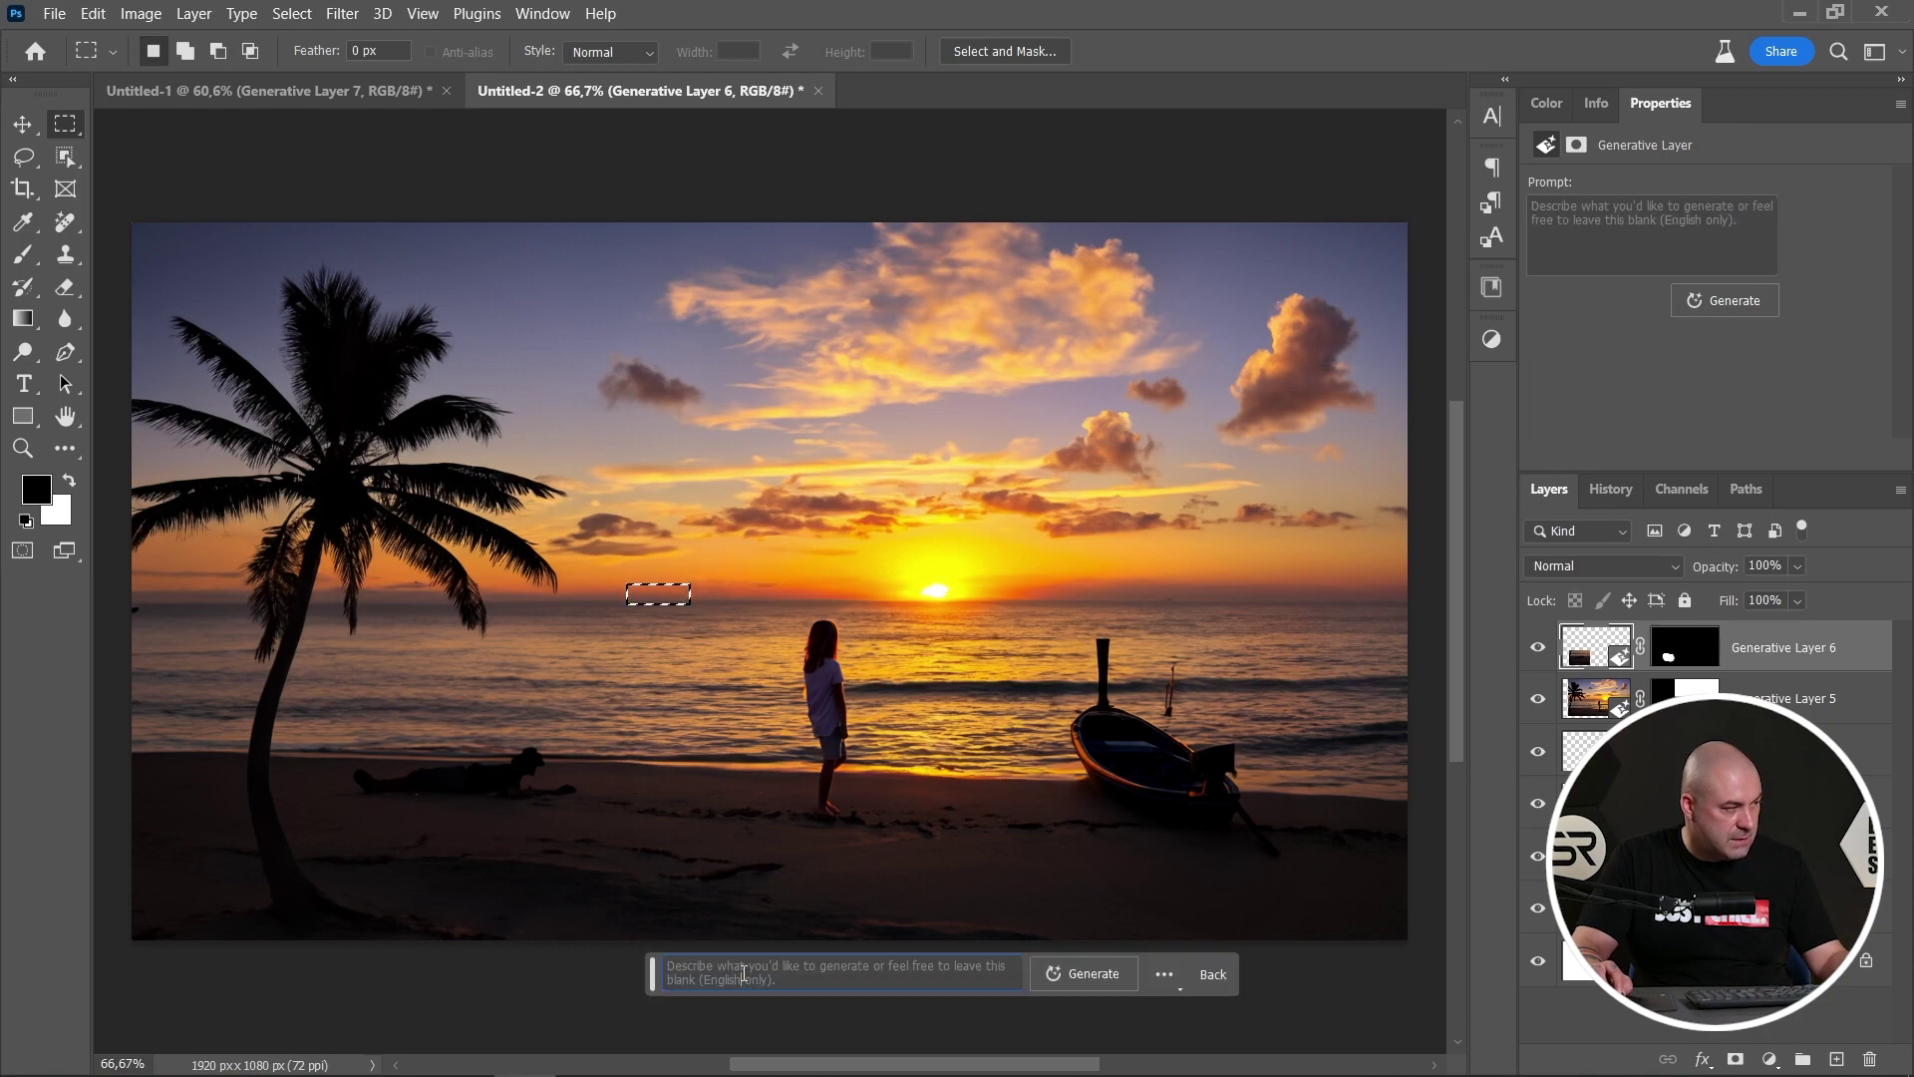
pyautogui.write('ship')
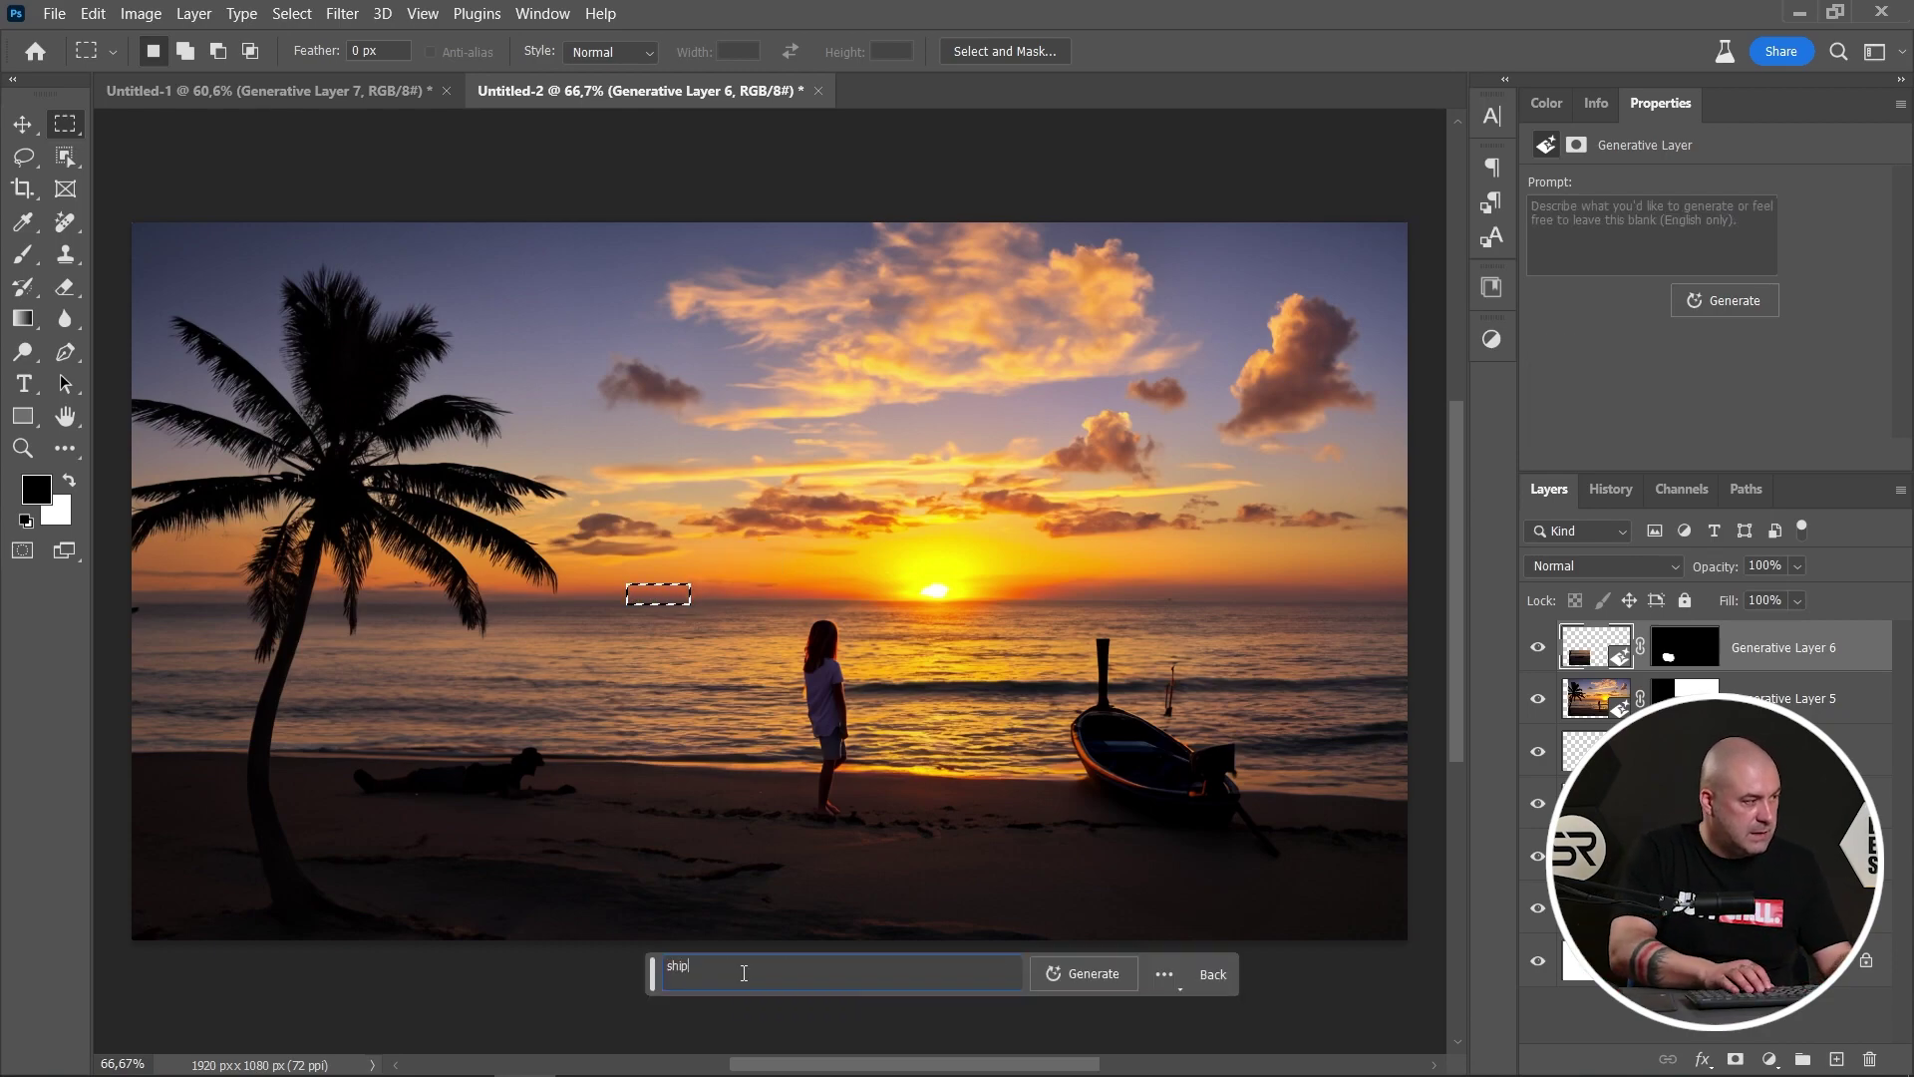
pyautogui.press('Return')
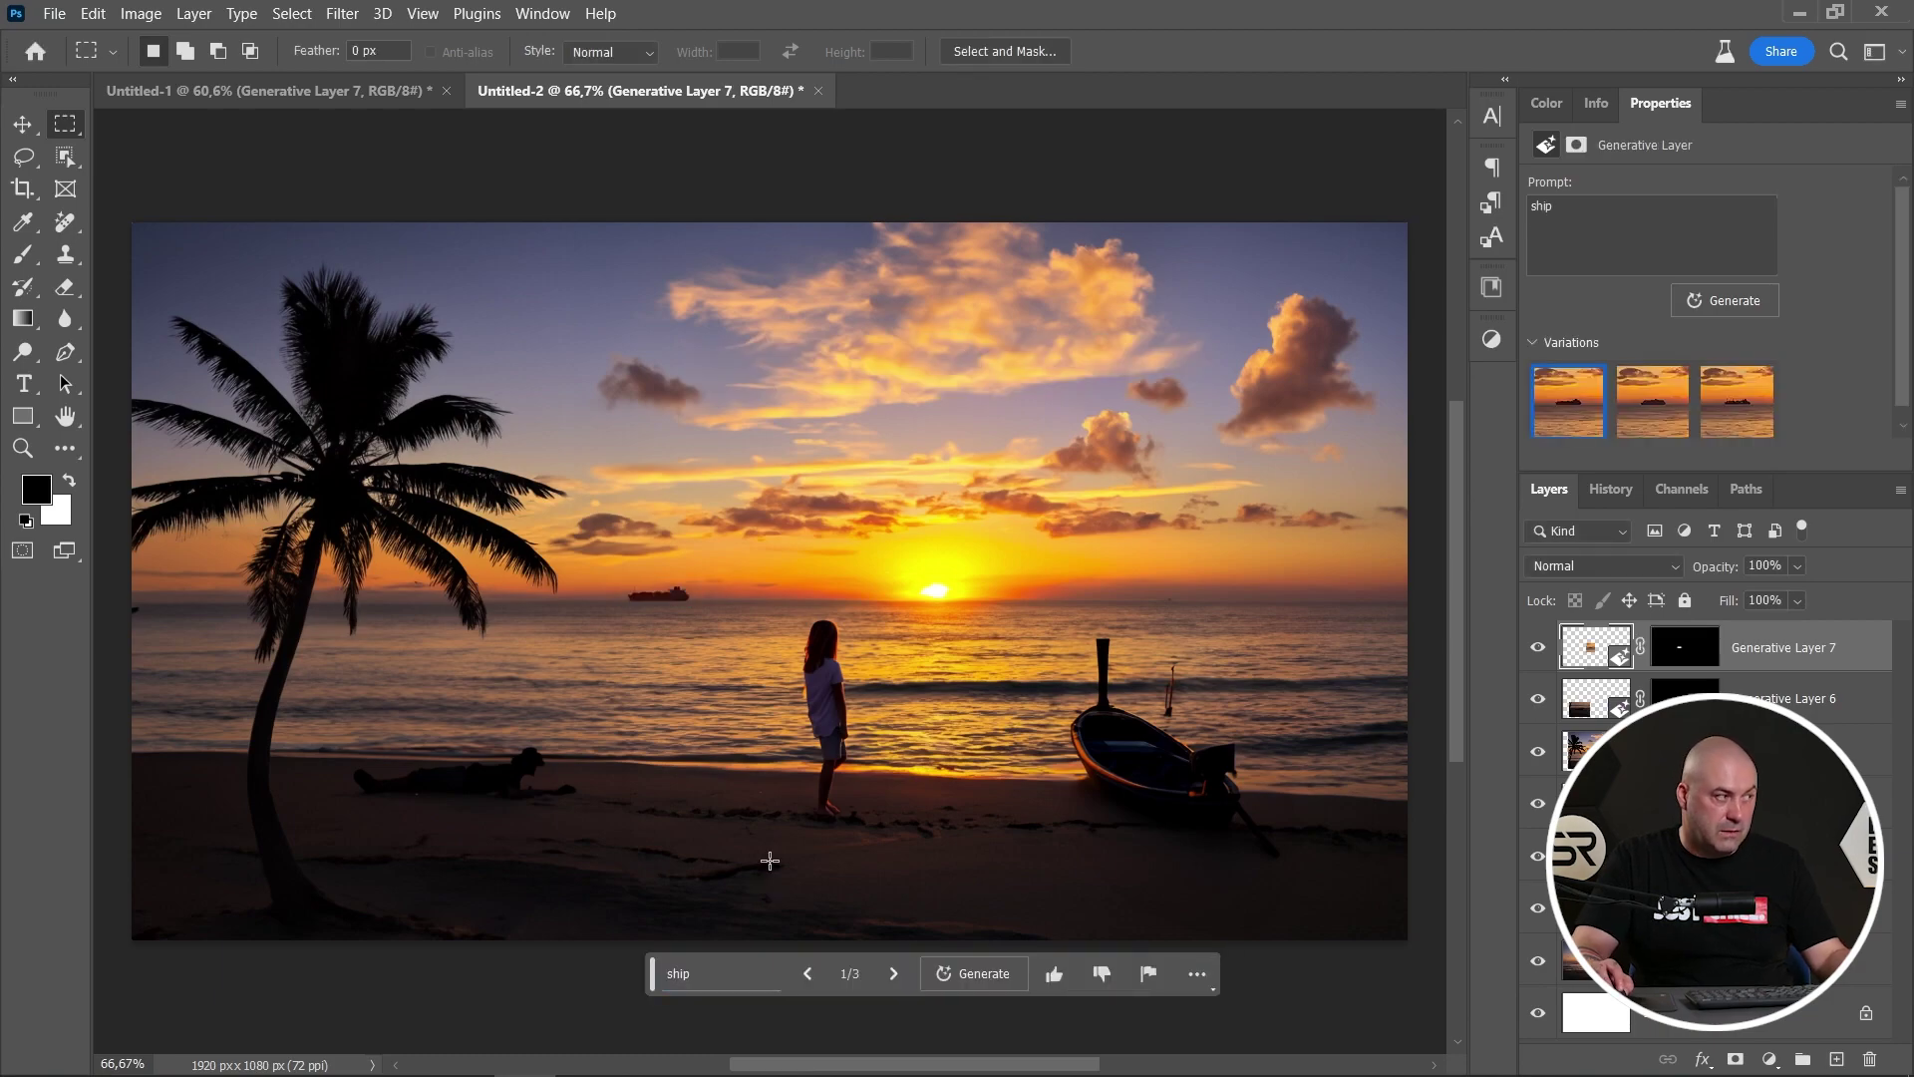
# - Compare the three ship variations, keep the first one and lower the ship layer's opacity to 76%
pyautogui.click(1647, 419)
pyautogui.click(1732, 419)
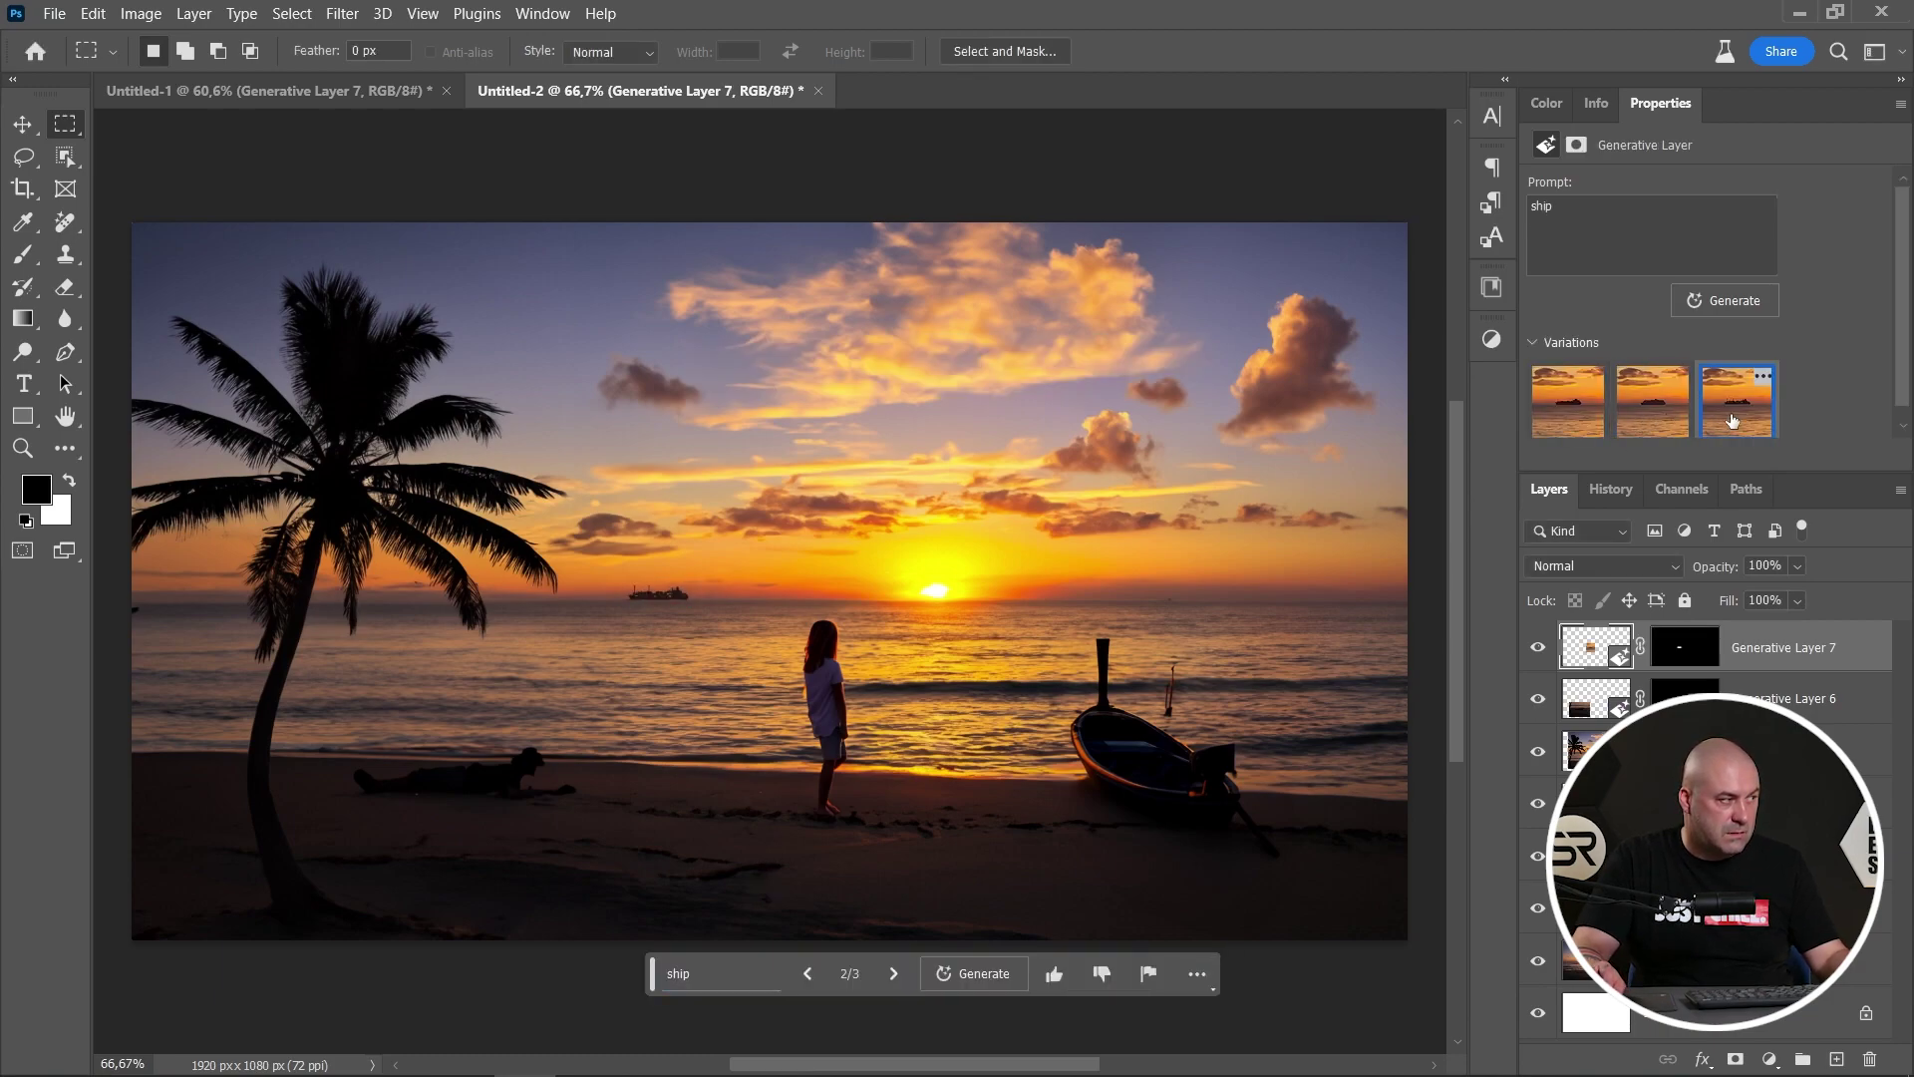
pyautogui.click(1653, 430)
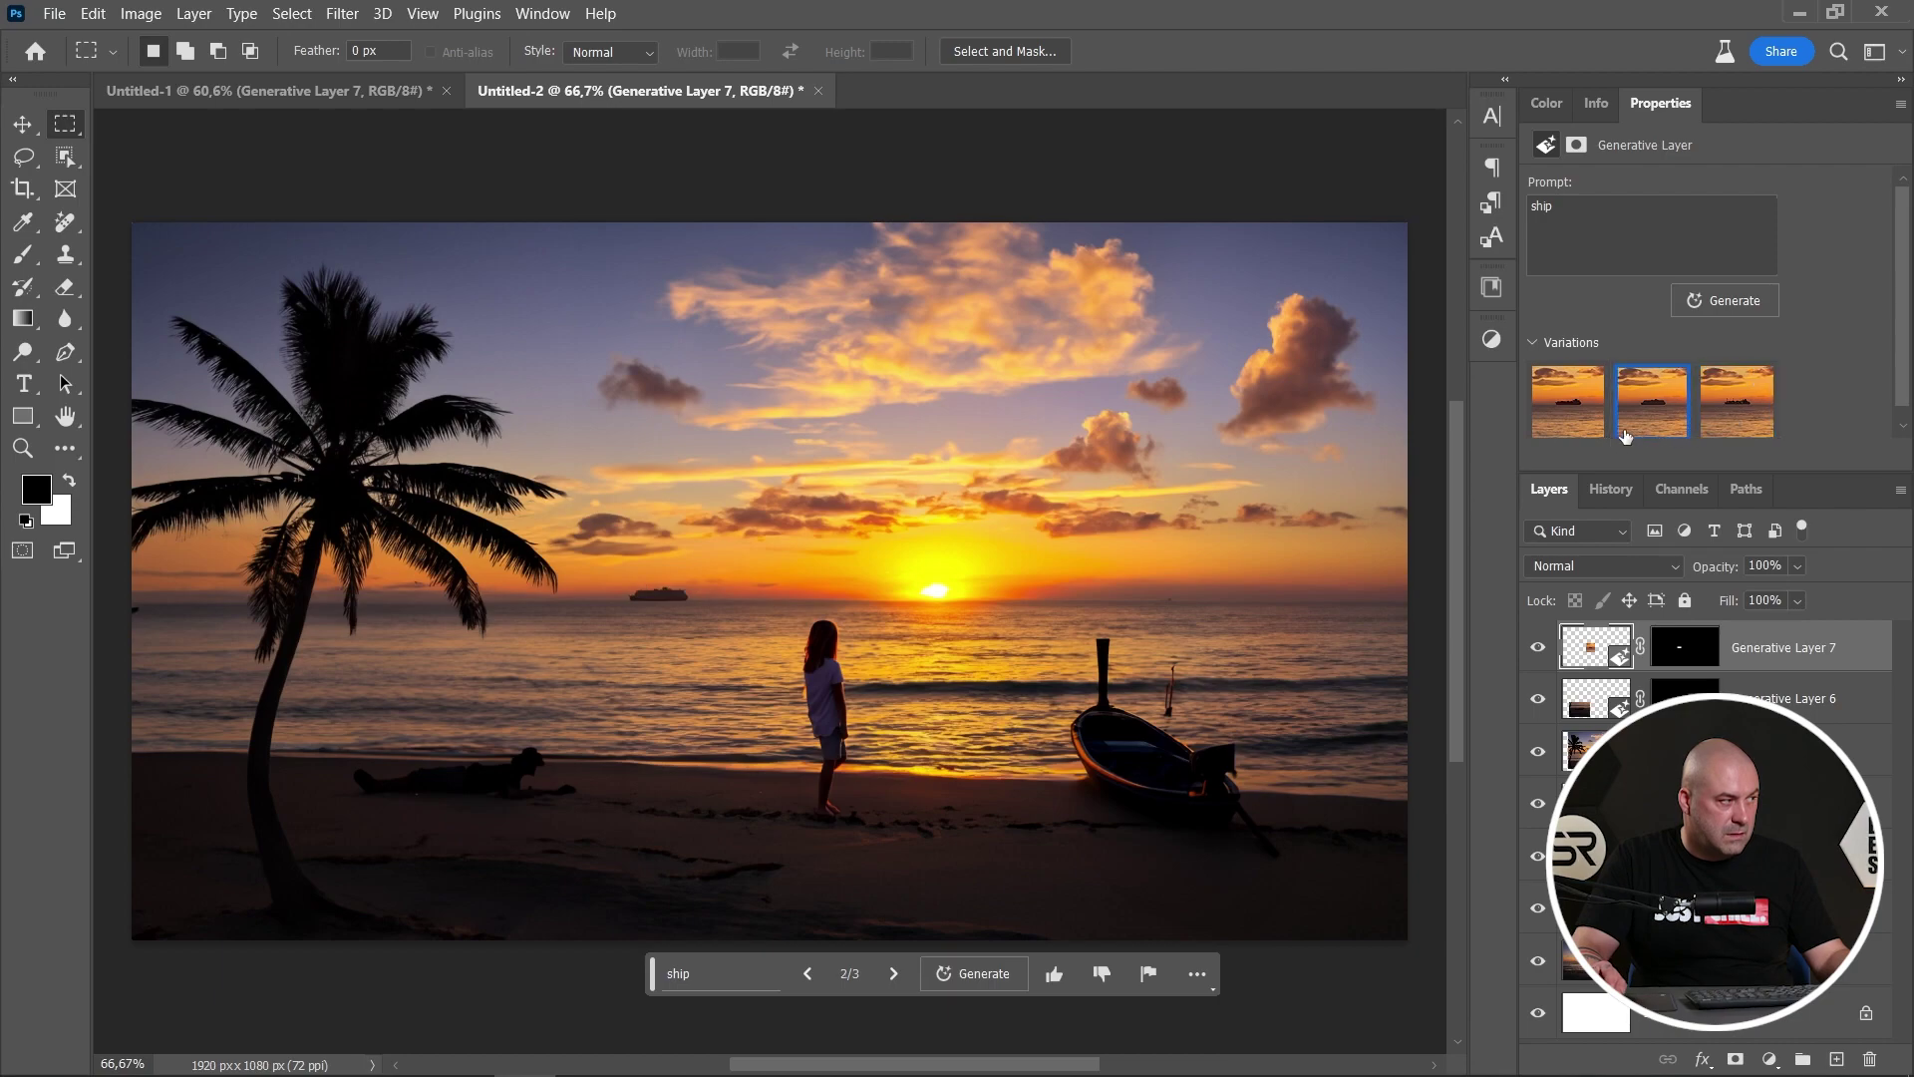
pyautogui.click(1569, 431)
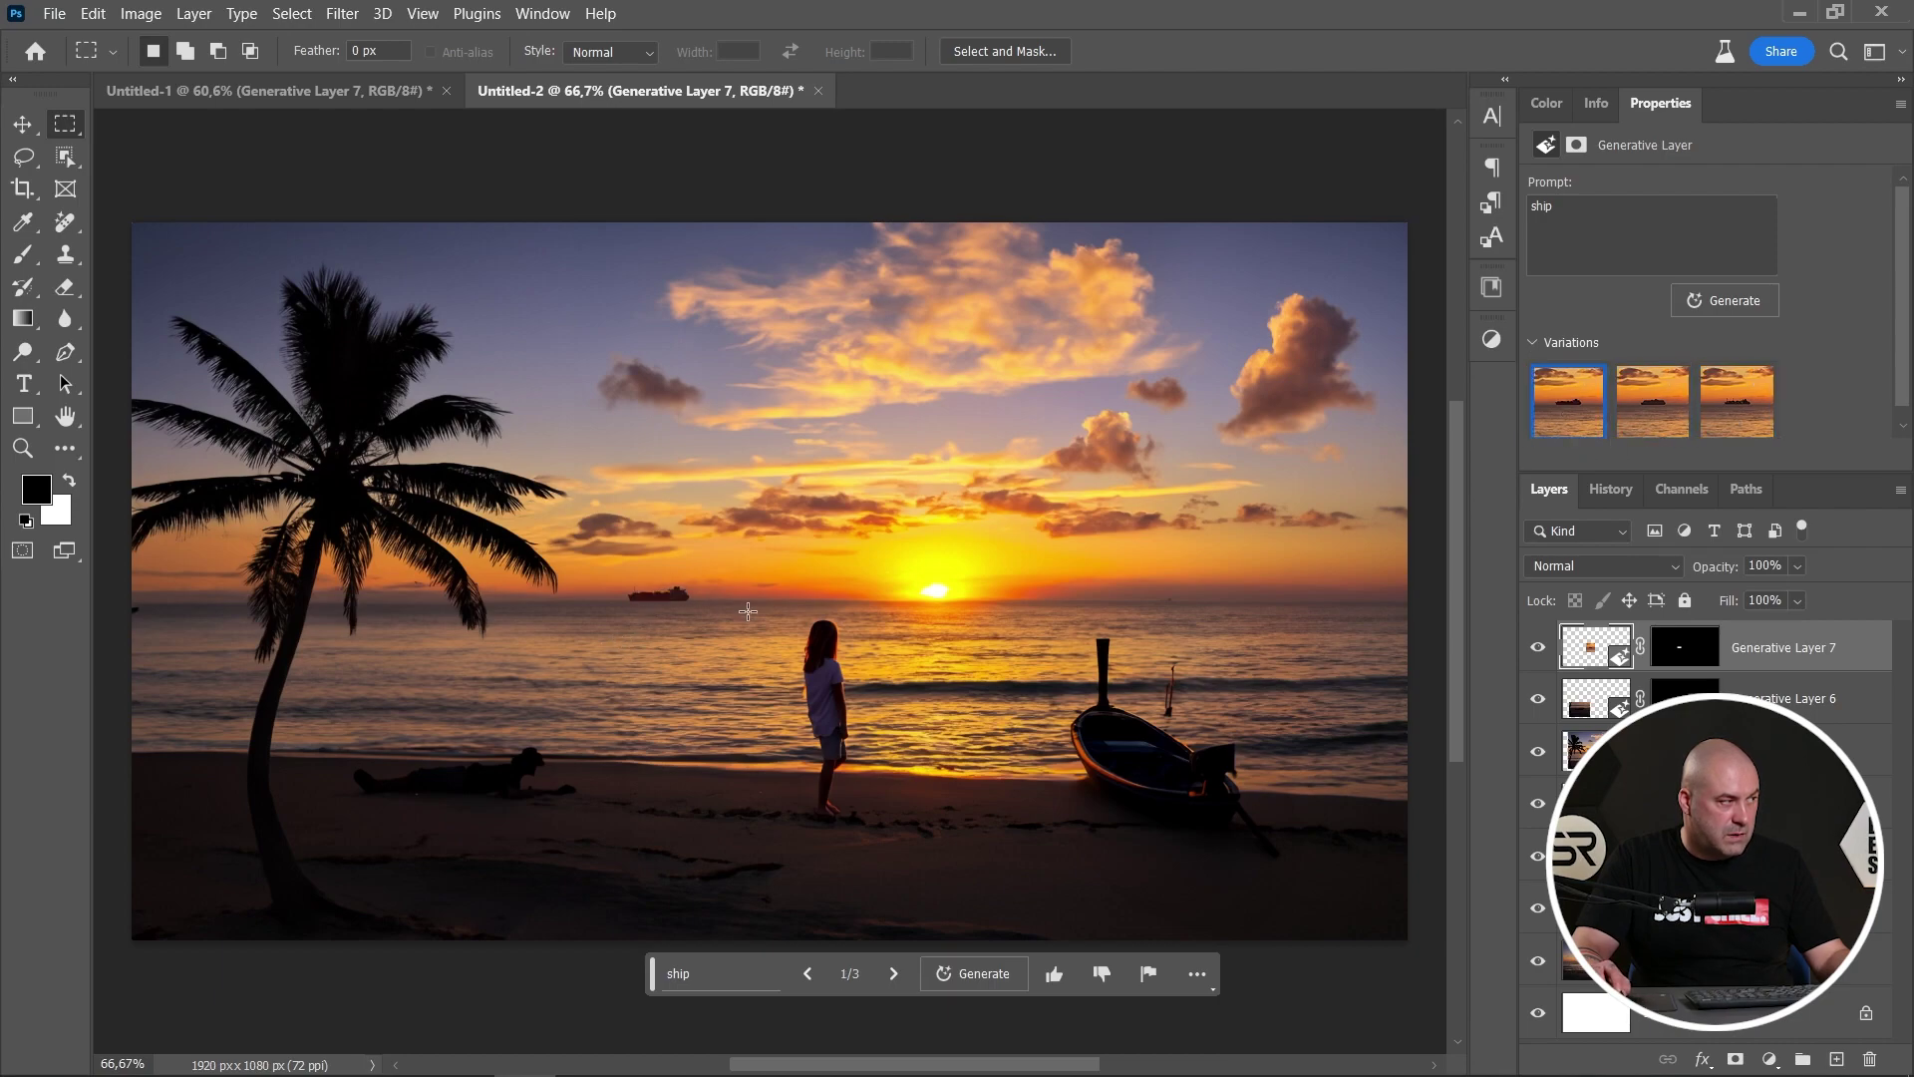
pyautogui.moveTo(1725, 570); pyautogui.dragTo(1705, 566)
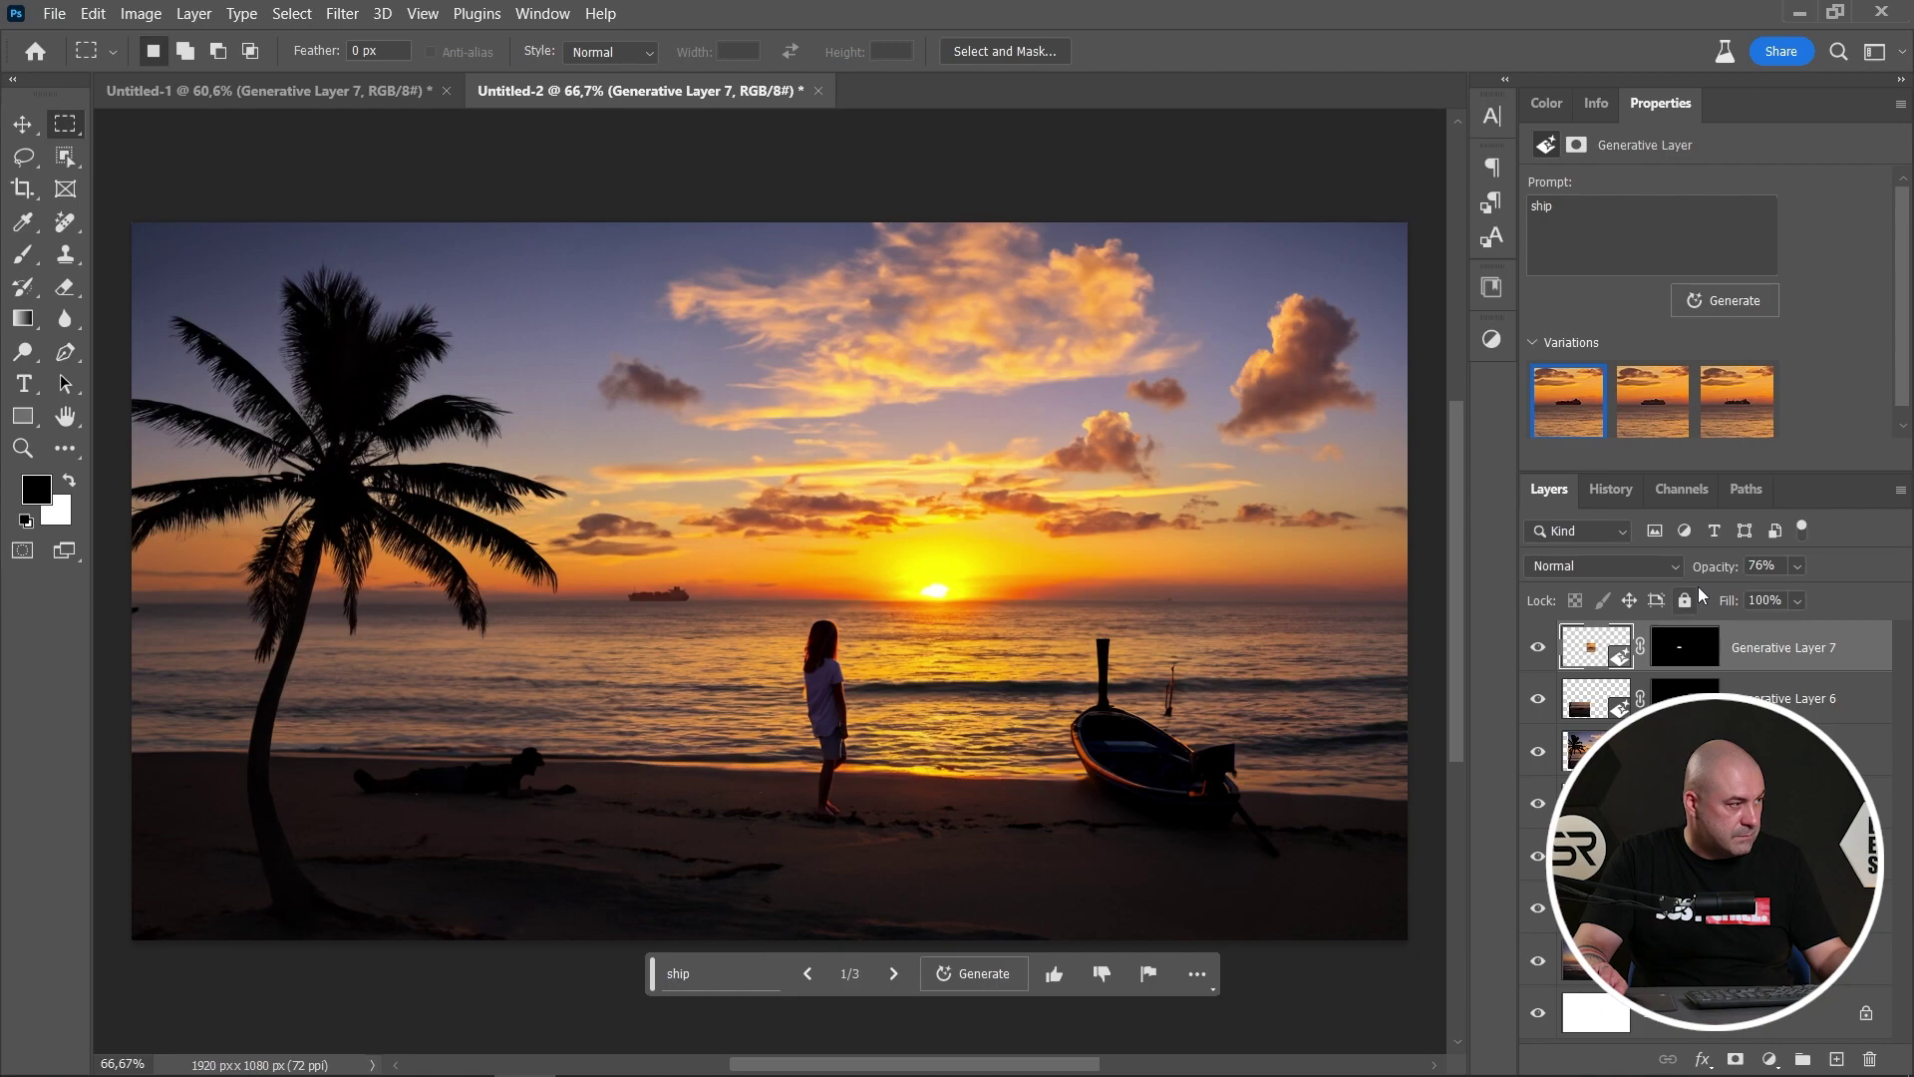
# - Hide all seven generative layers so only the white background layer is shown
pyautogui.hotkey('ctrl', '-')
pyautogui.scroll(1, 1225, 676)
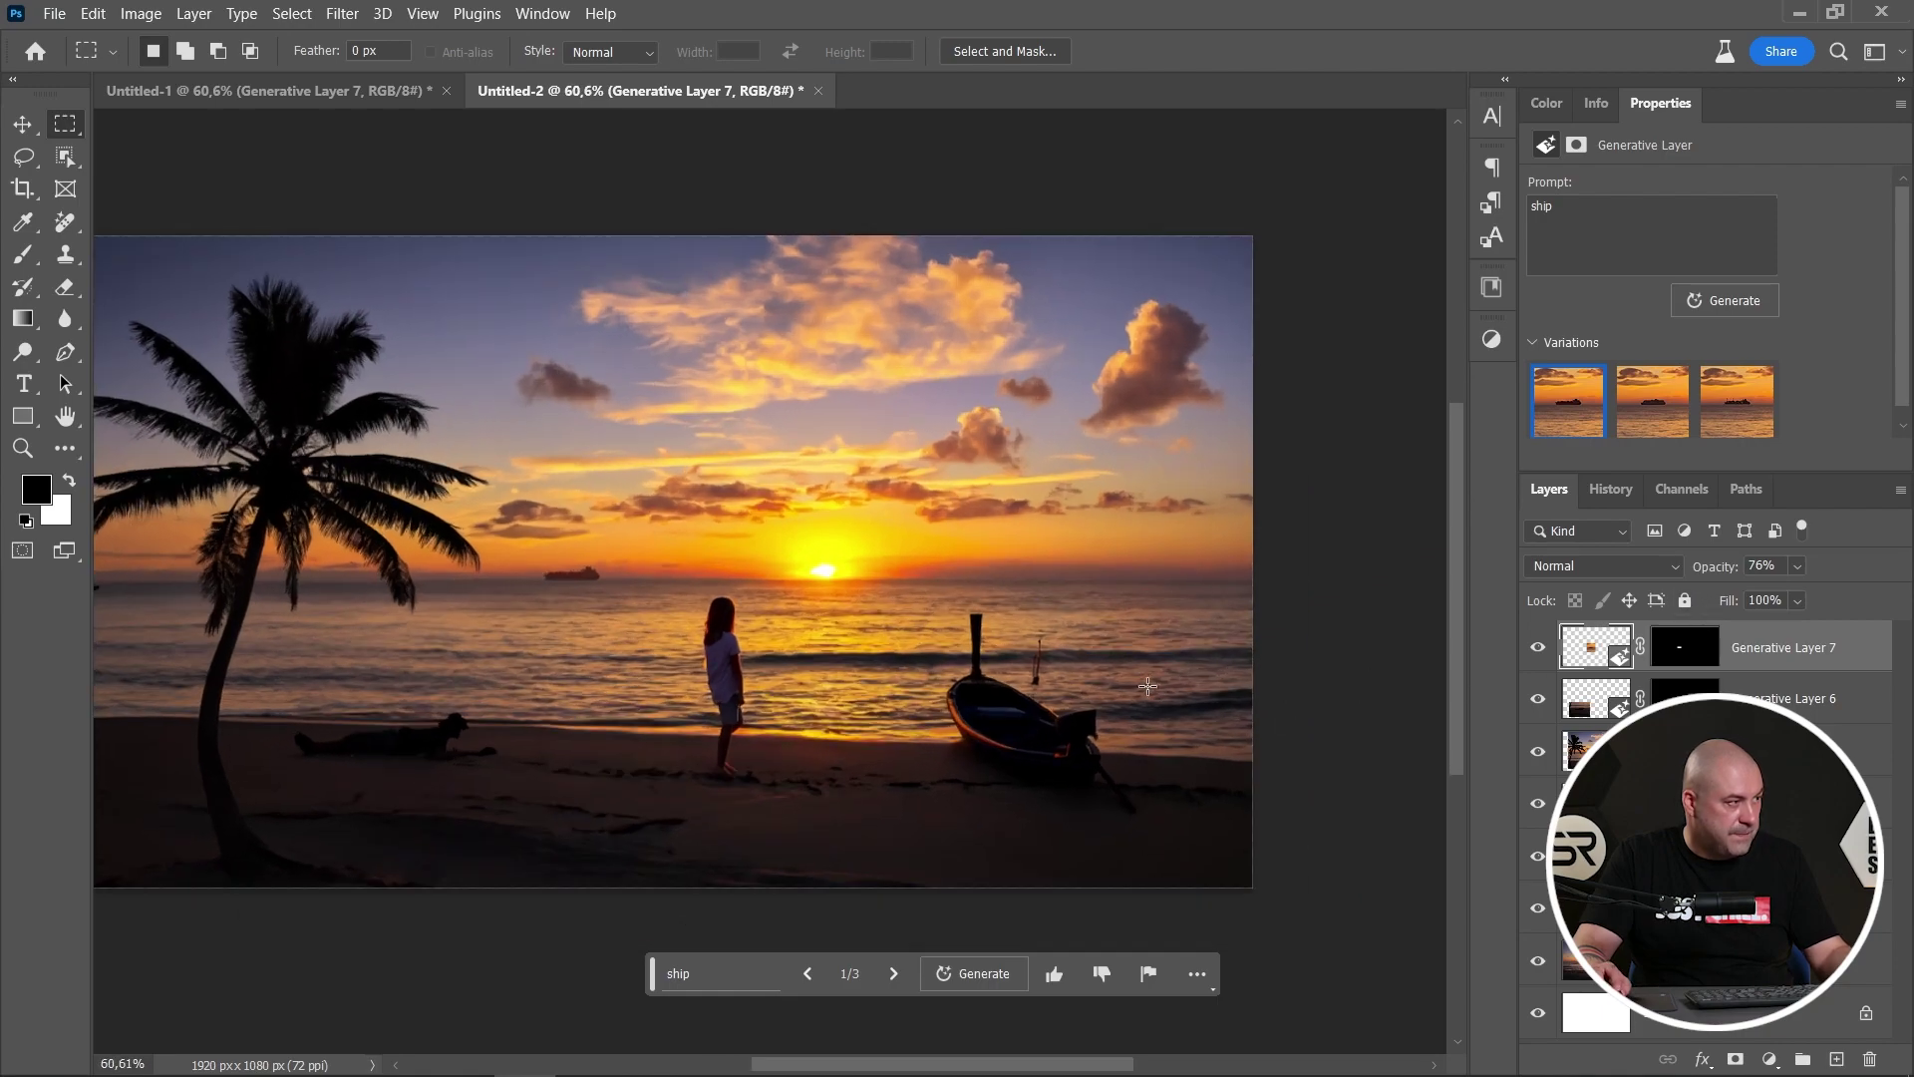
pyautogui.moveTo(997, 605); pyautogui.dragTo(1092, 615)
pyautogui.moveTo(1538, 648); pyautogui.dragTo(1544, 981)
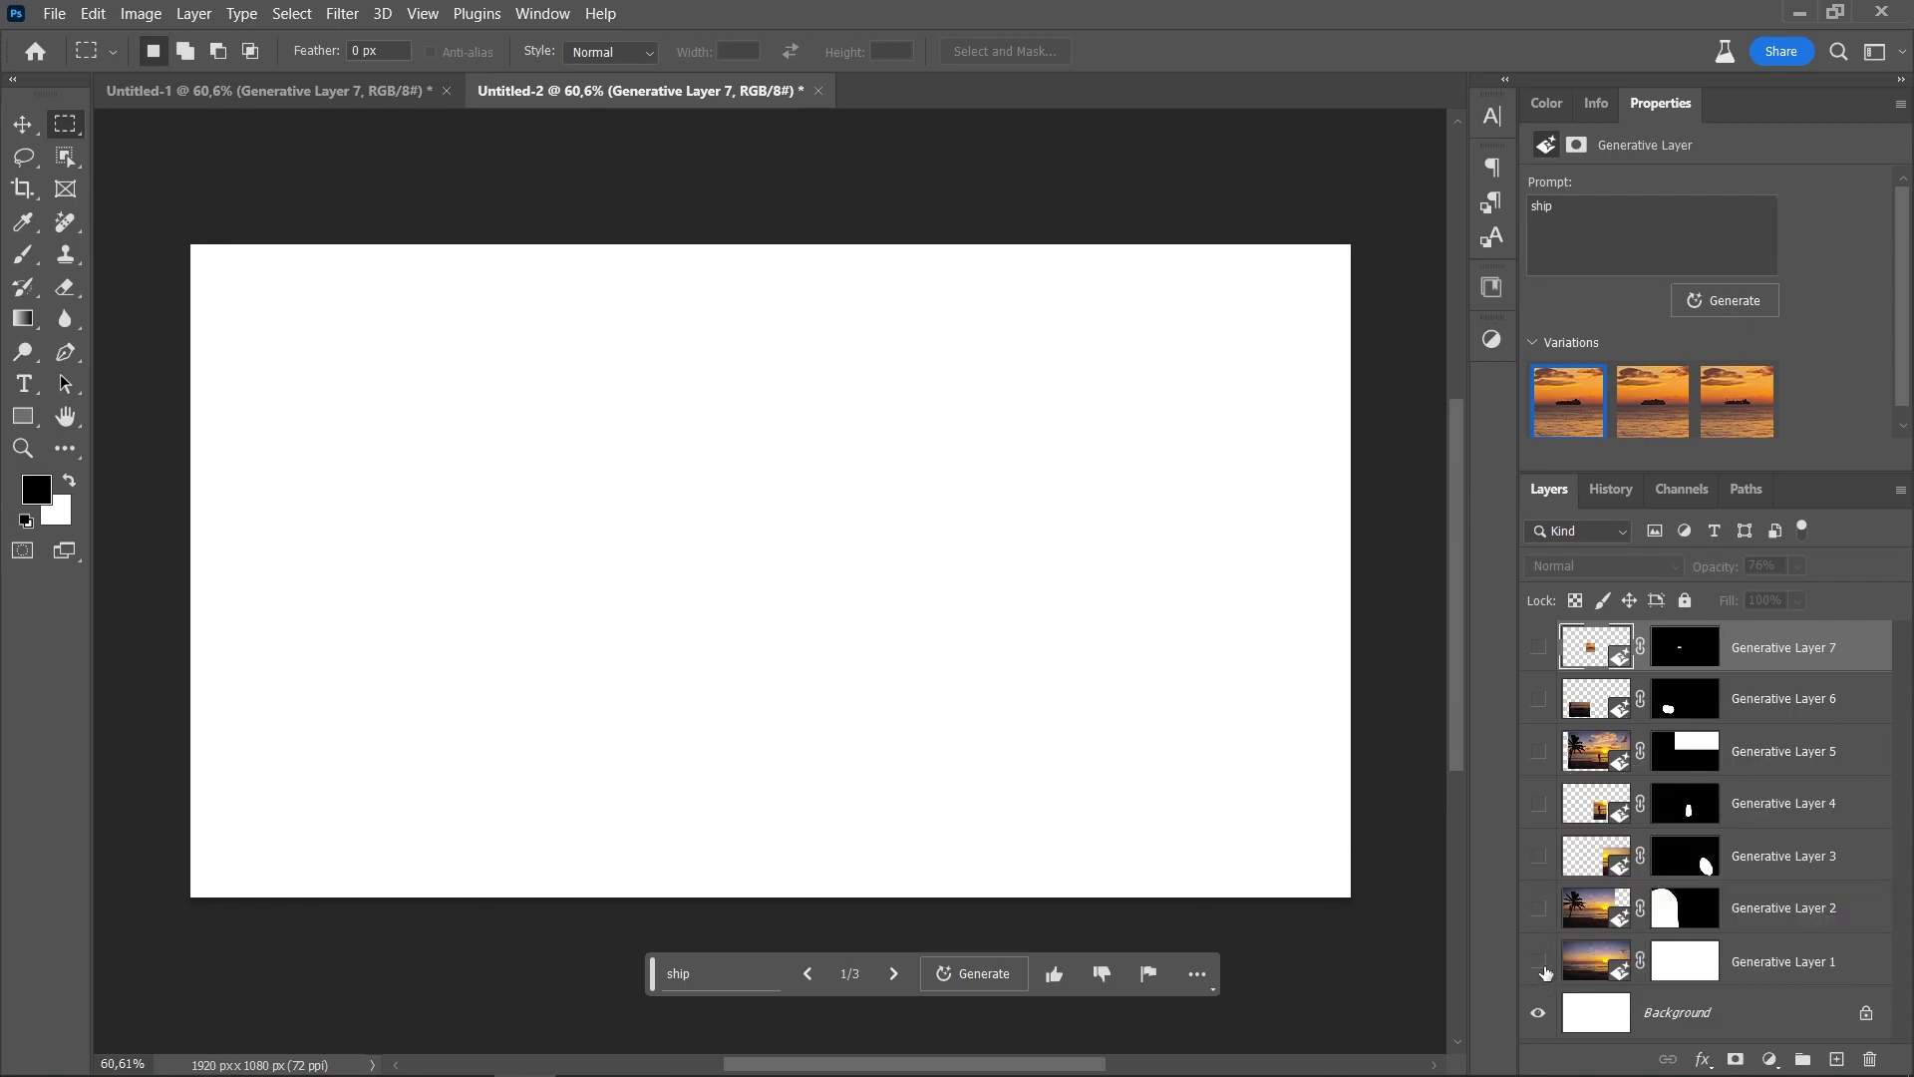
# - Show the generative layers again one by one, from Generative Layer 1 up to Generative Layer 7, to review the build-up
pyautogui.click(1538, 962)
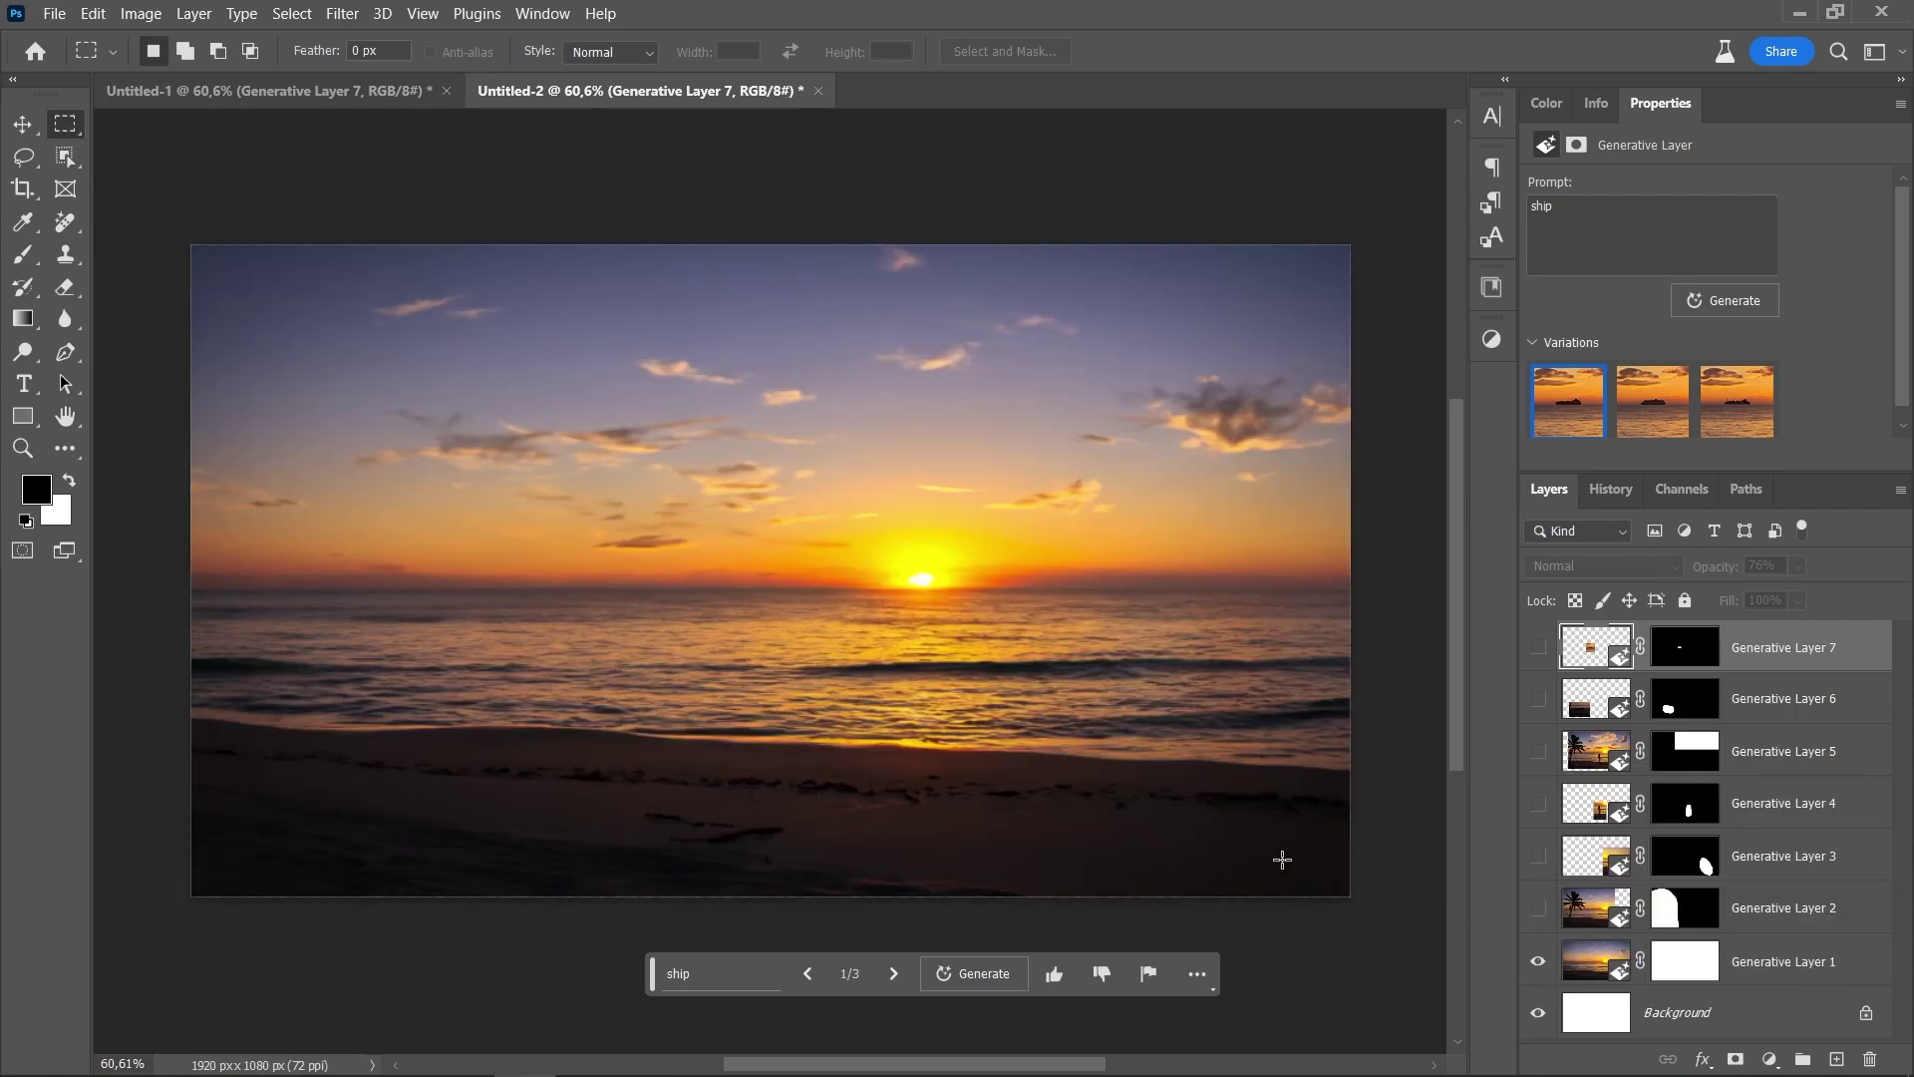
pyautogui.click(1538, 910)
pyautogui.click(1538, 857)
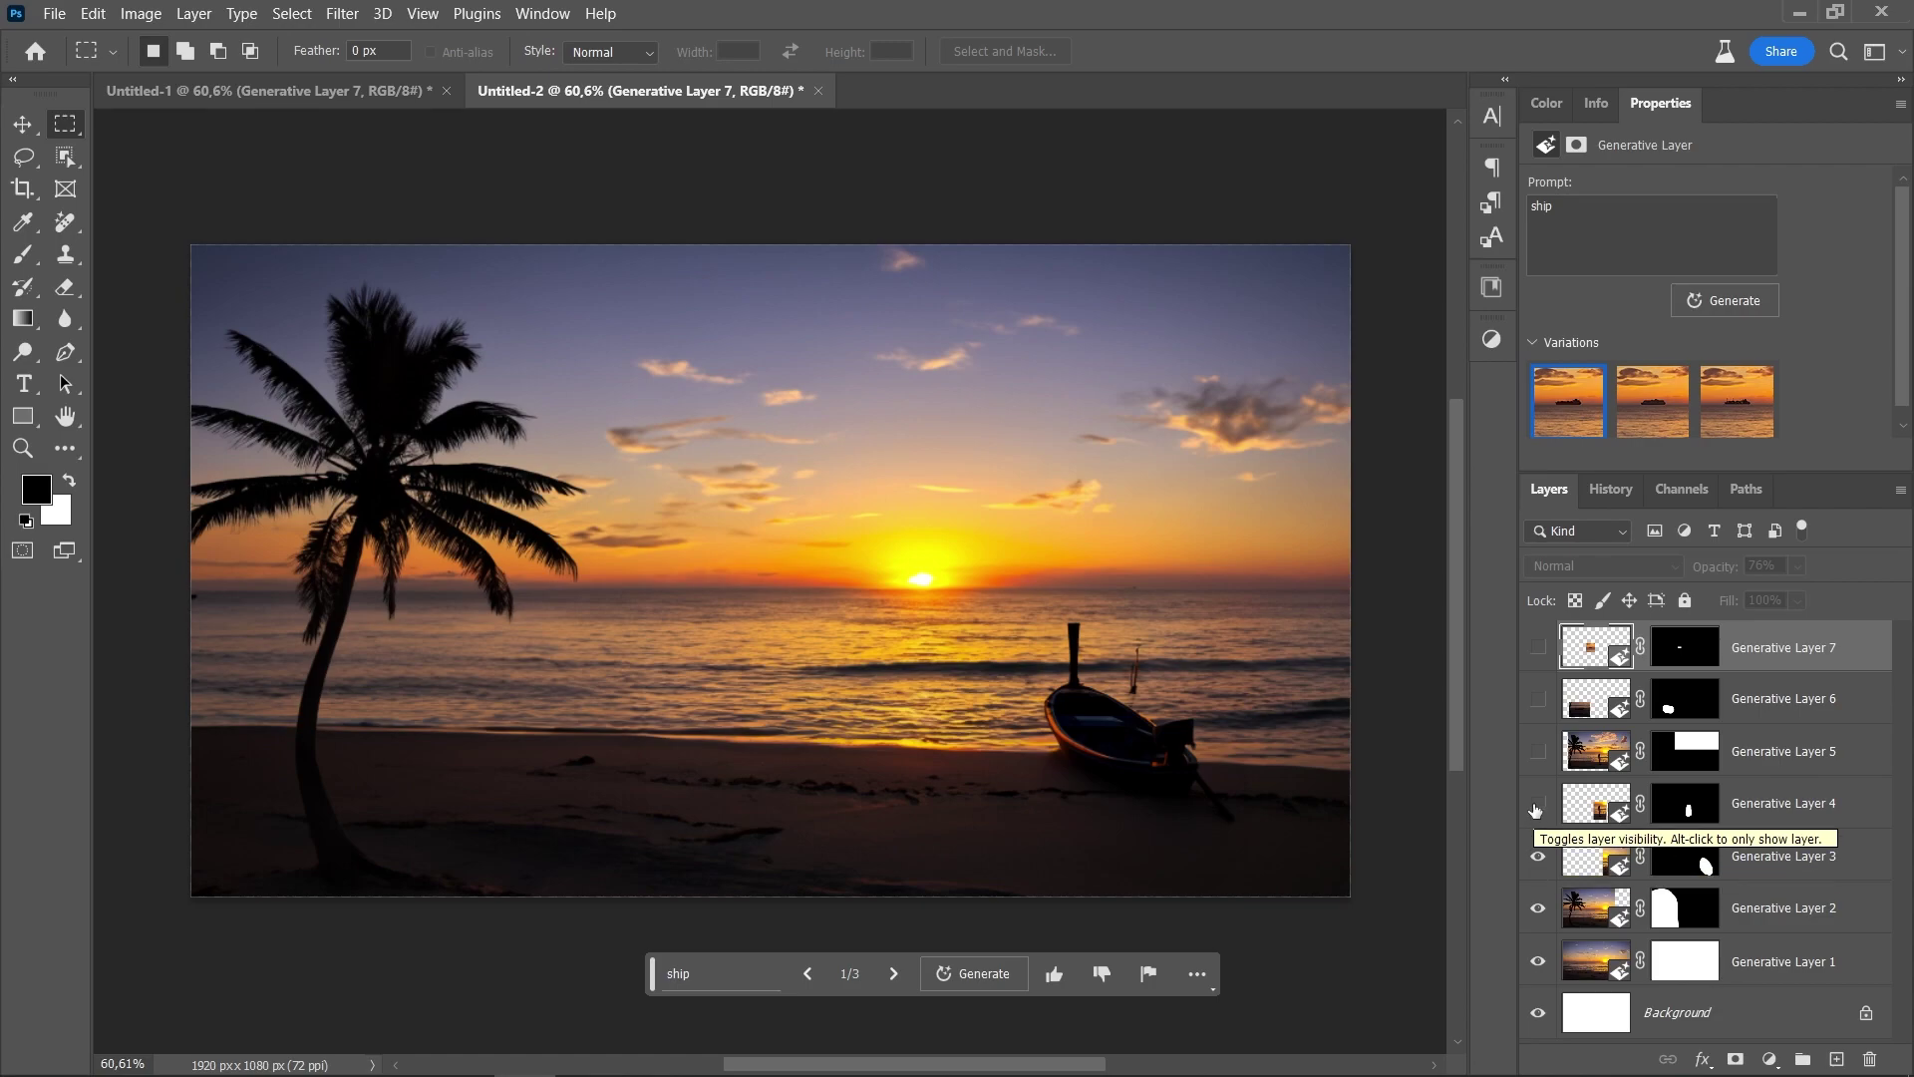
pyautogui.click(1537, 803)
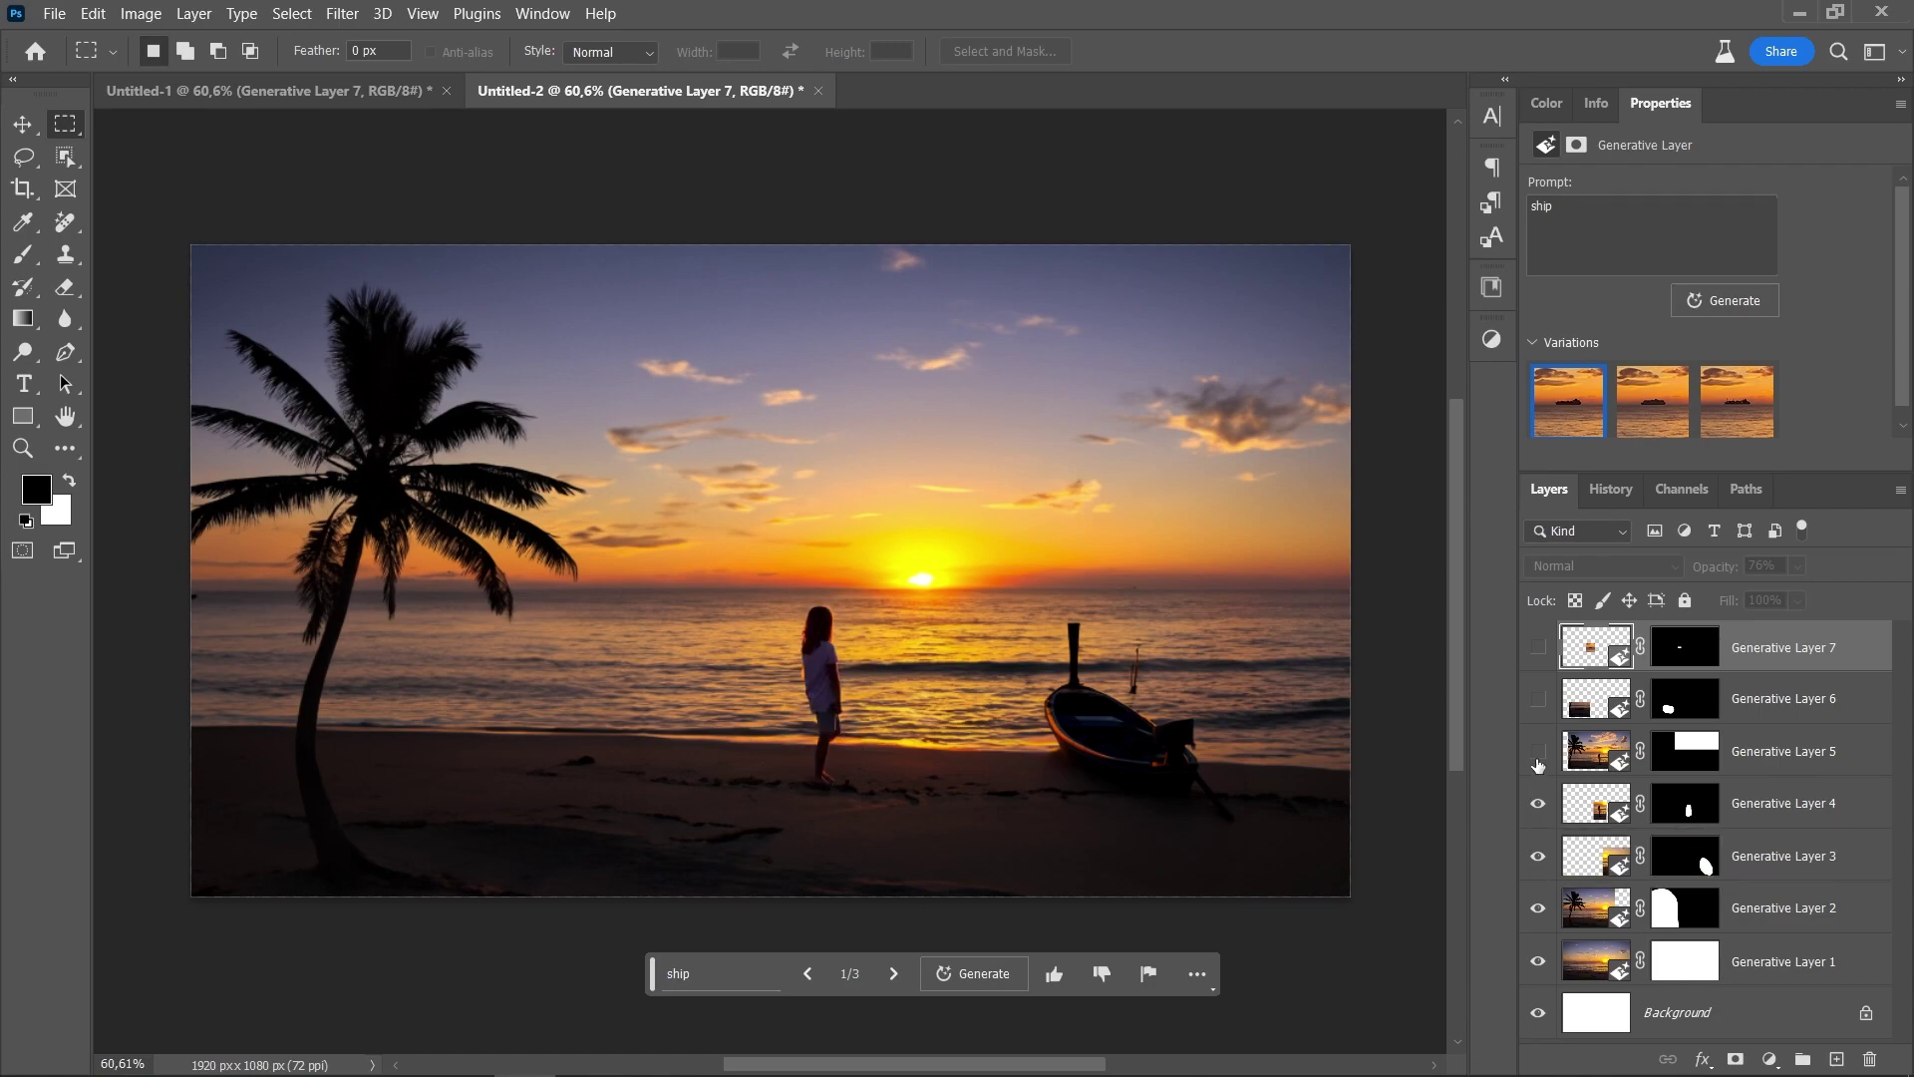
pyautogui.click(1540, 754)
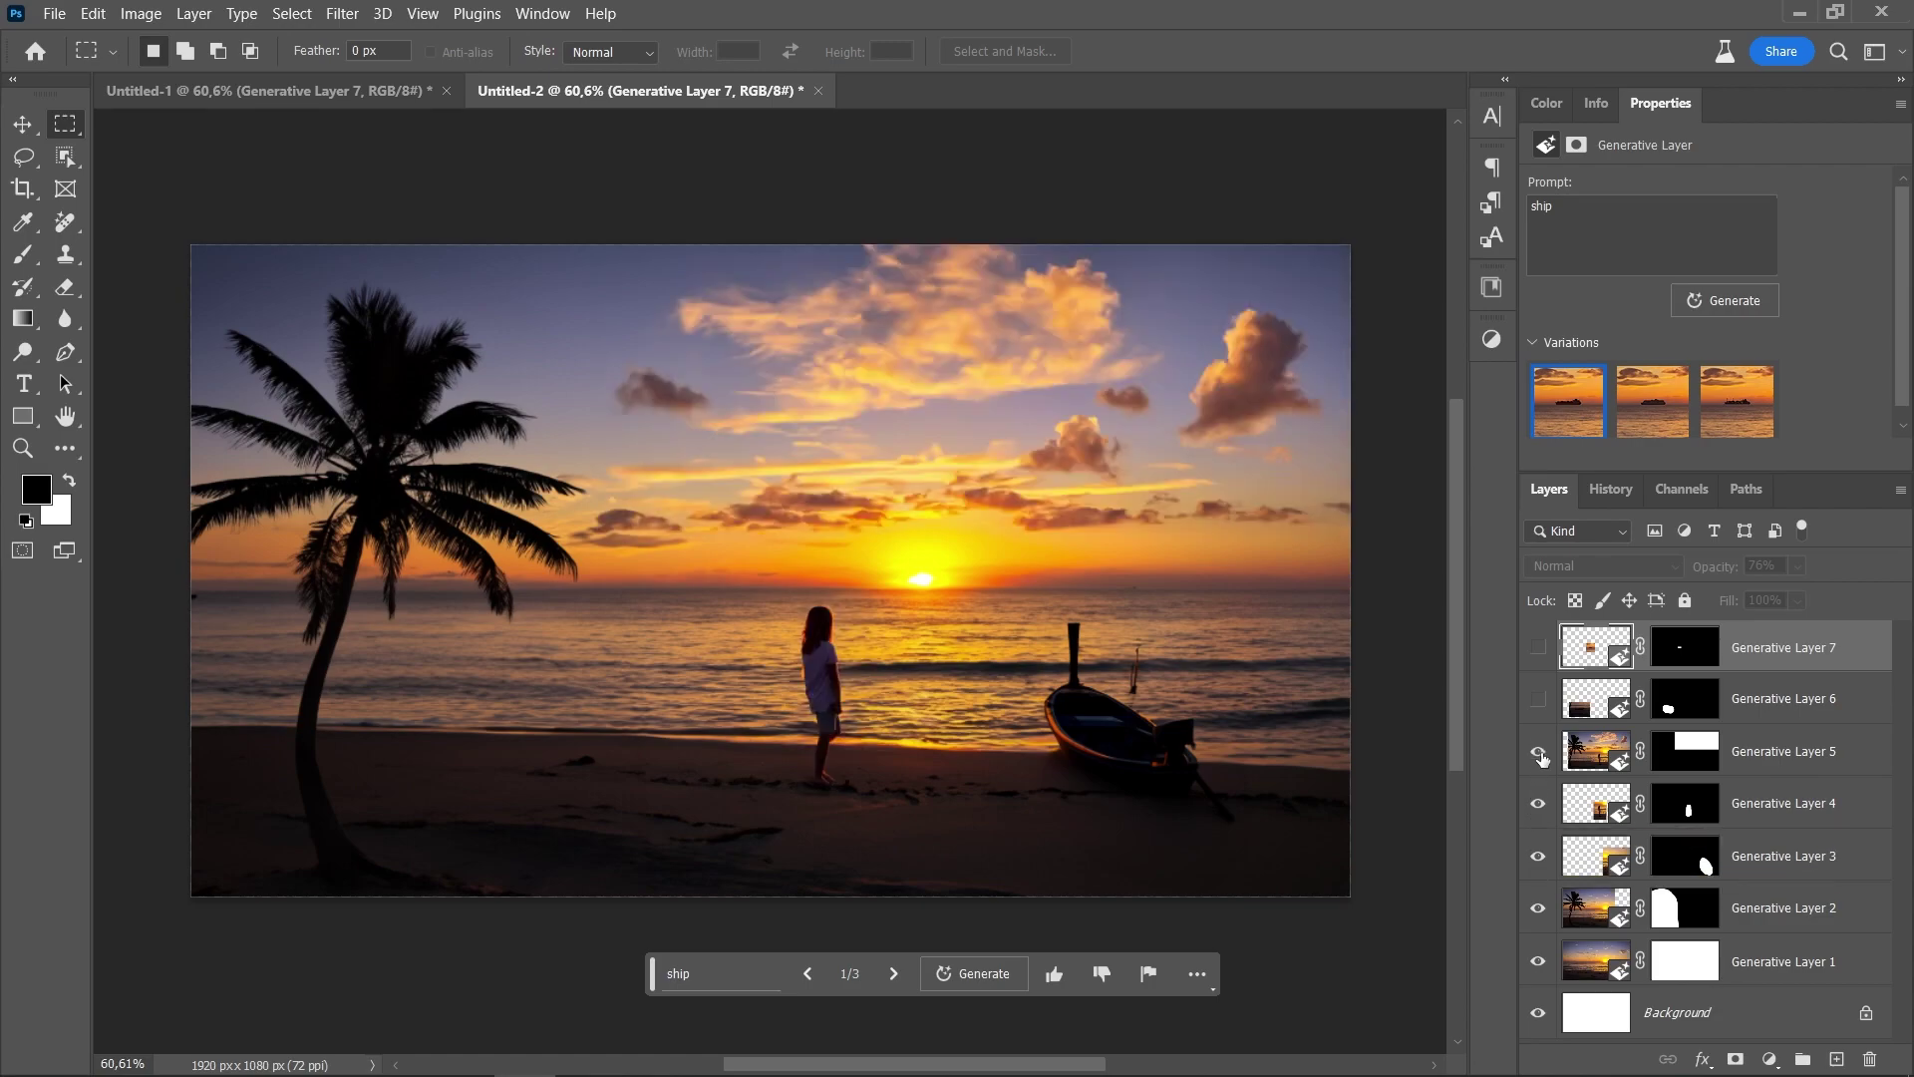
pyautogui.click(1539, 700)
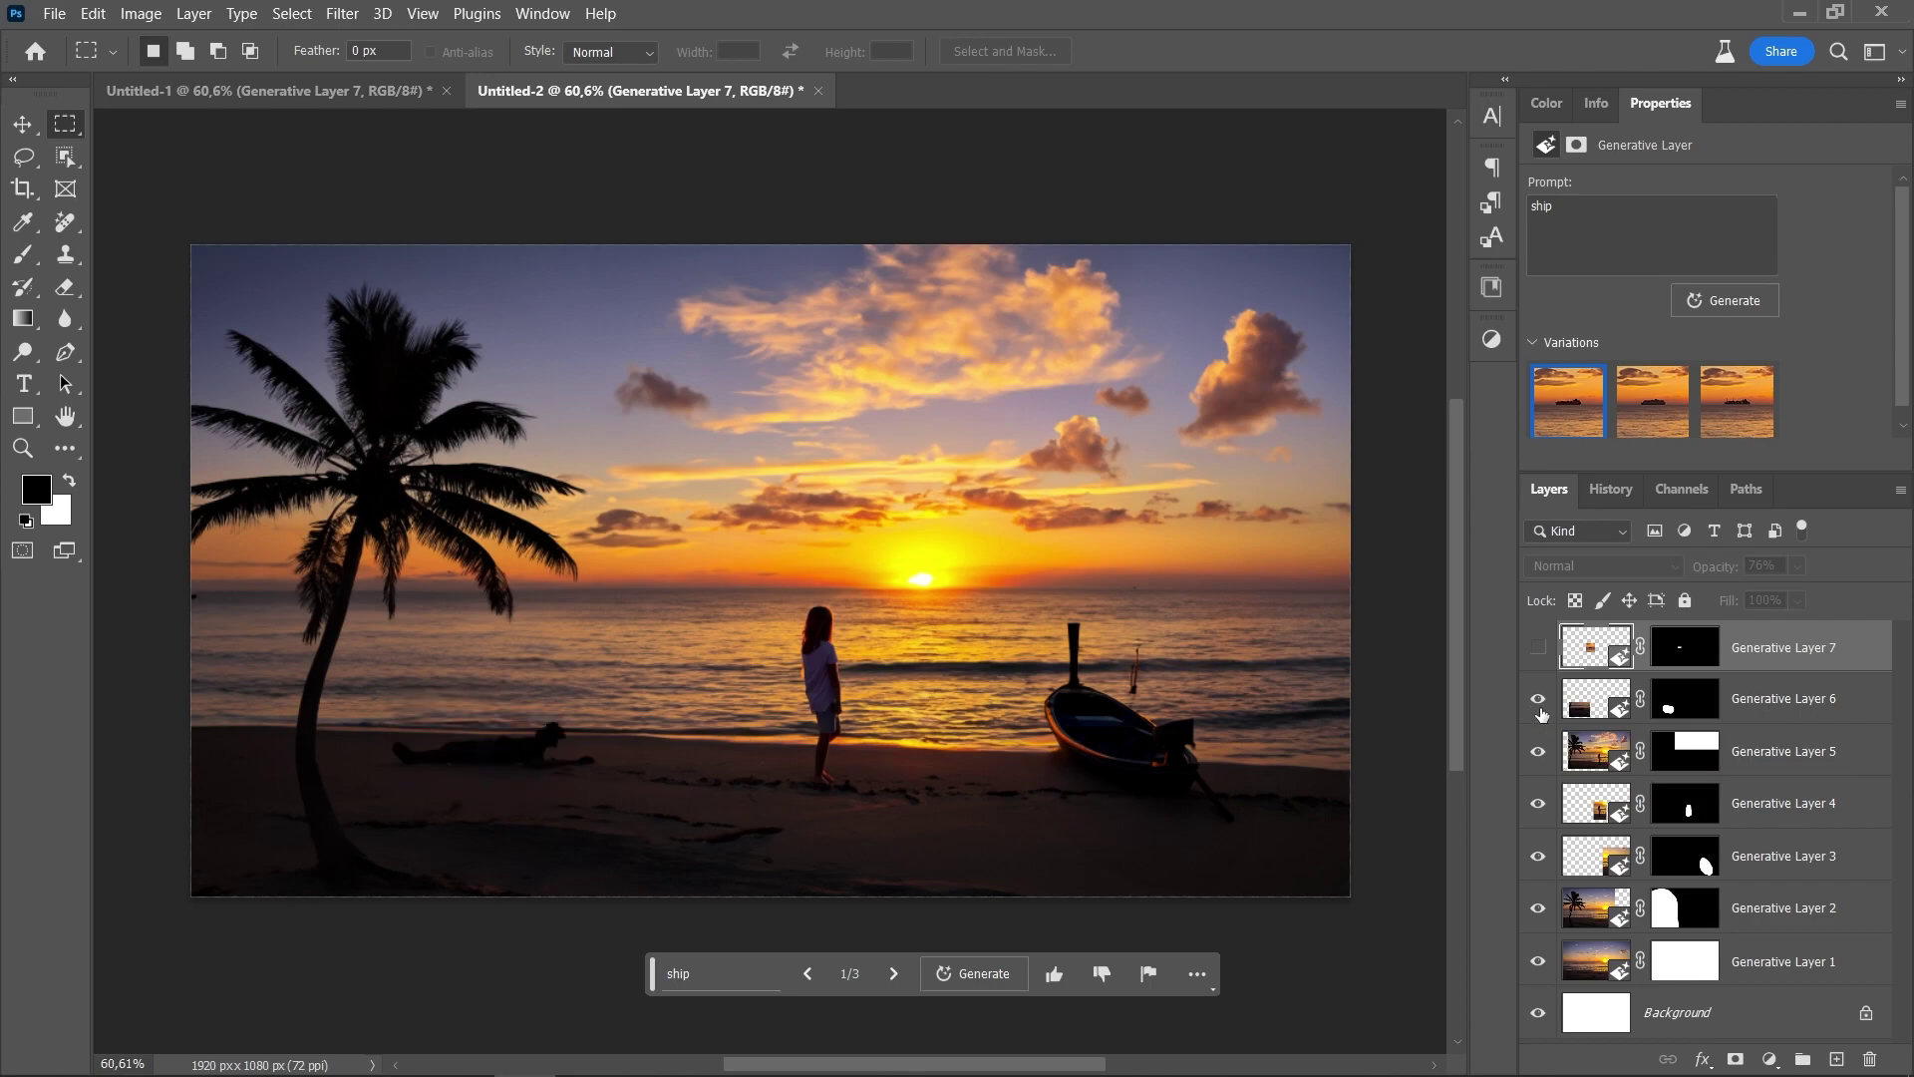
pyautogui.click(1538, 650)
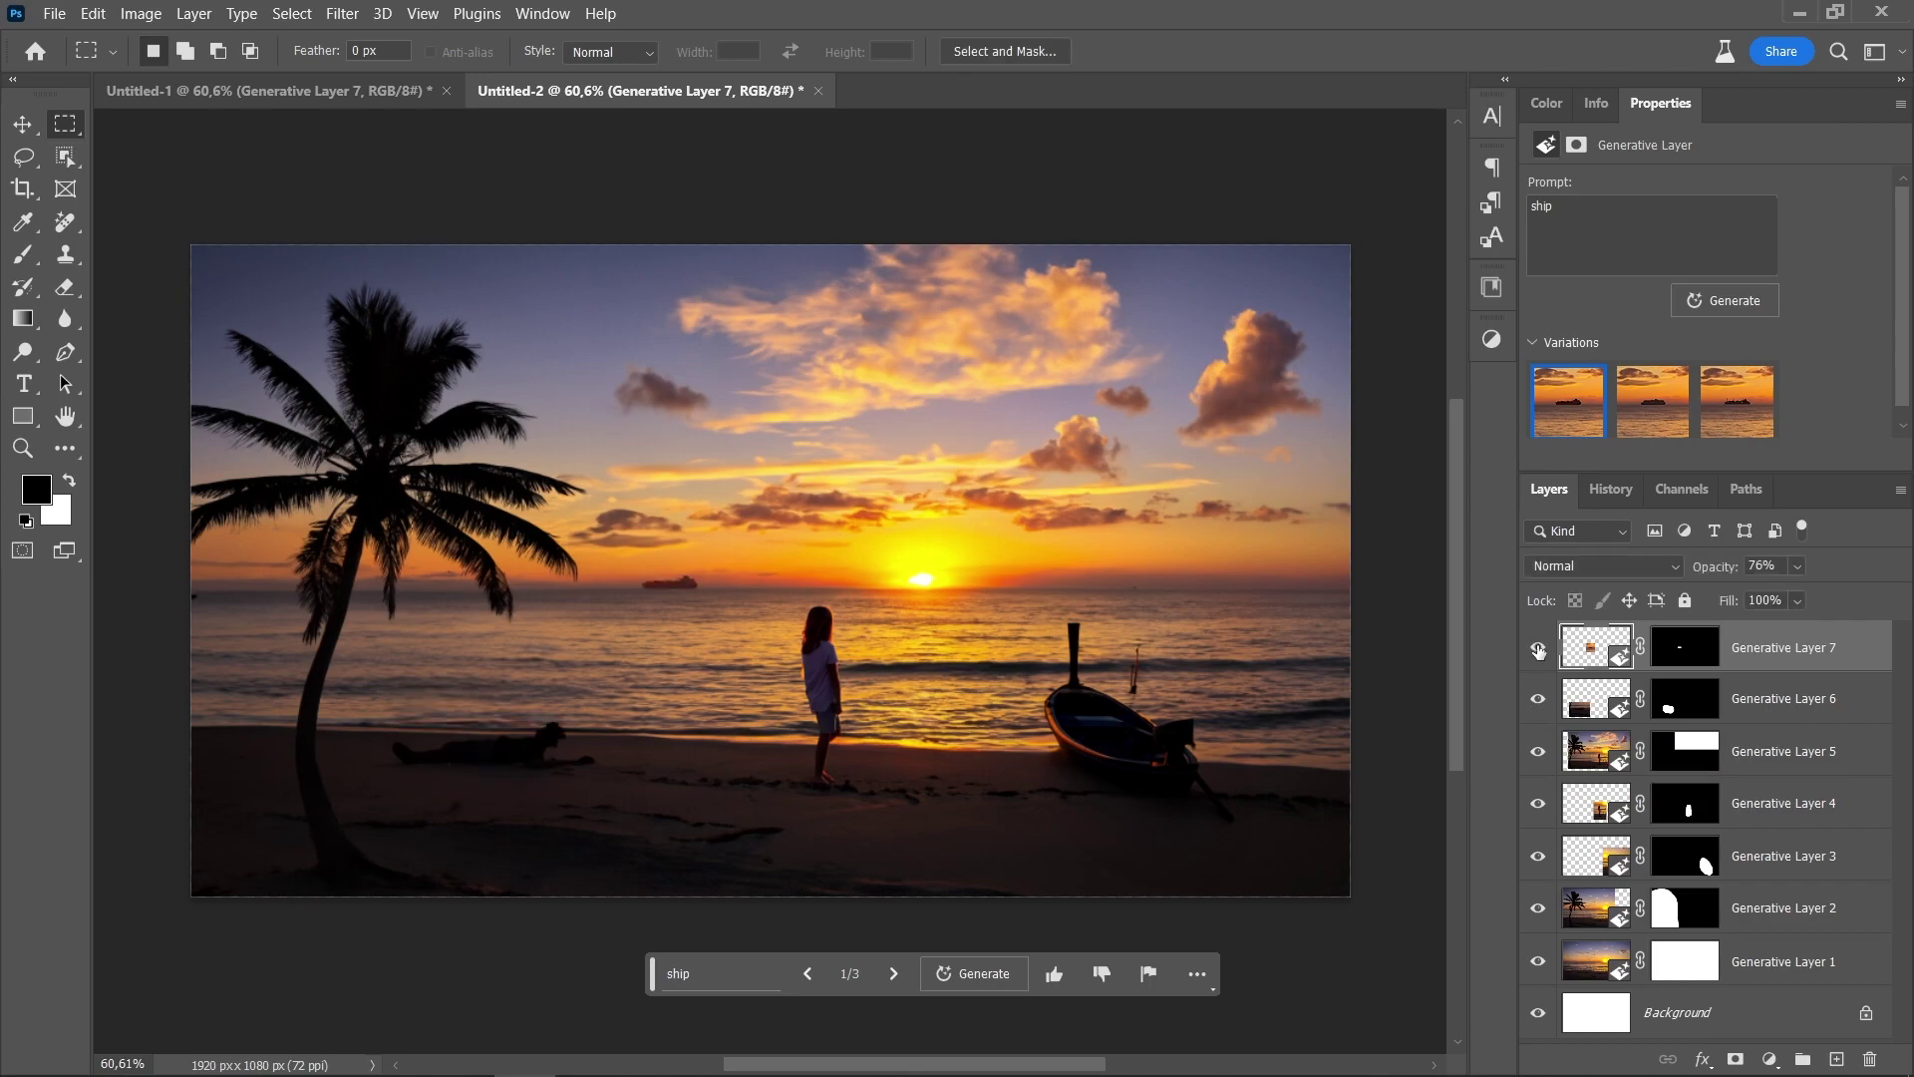